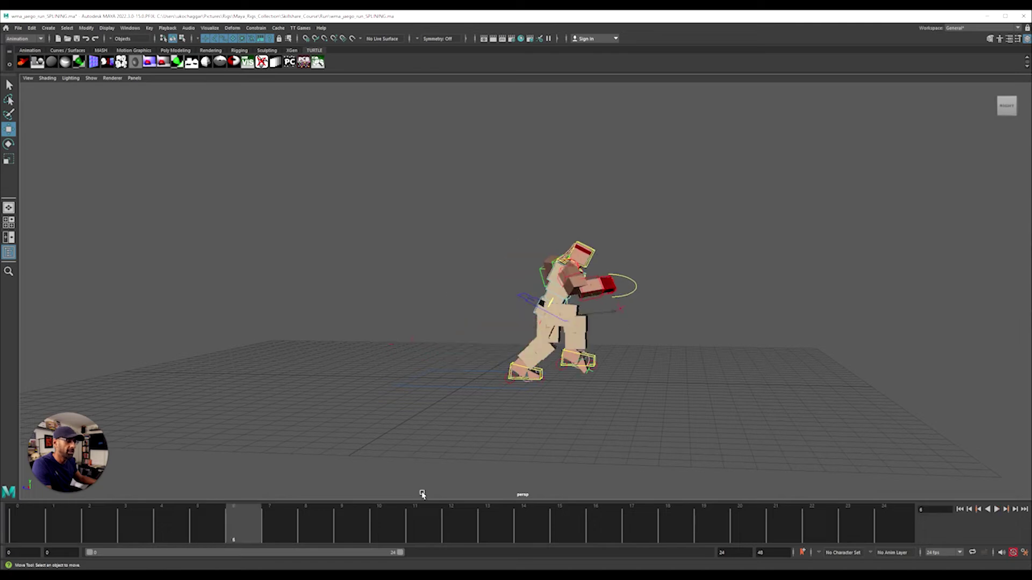
Step: Return to frame 0 and select all of the running character's rig controls
key(Escape)
drag(307, 176, 652, 403)
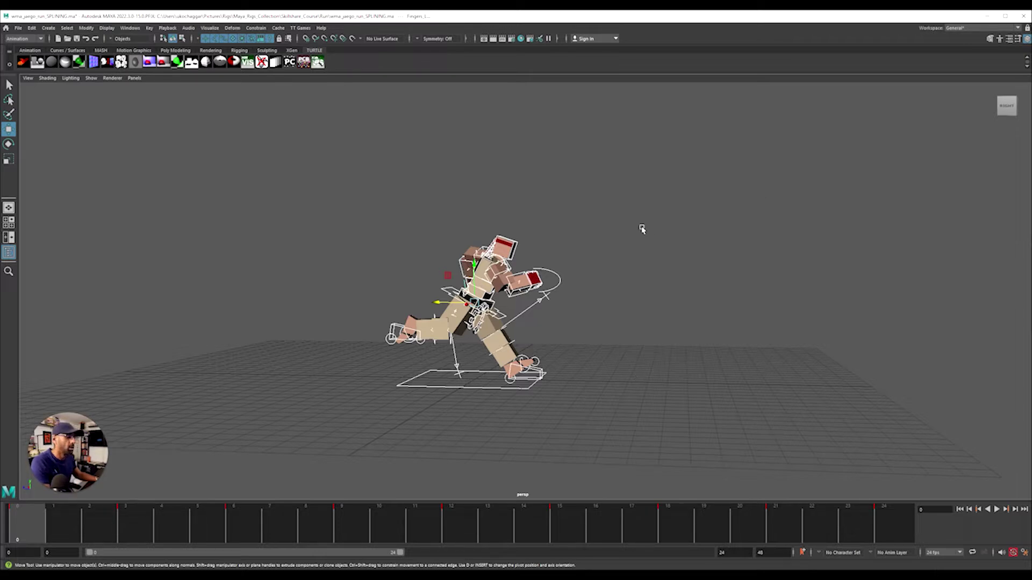
drag(74, 523, 27, 525)
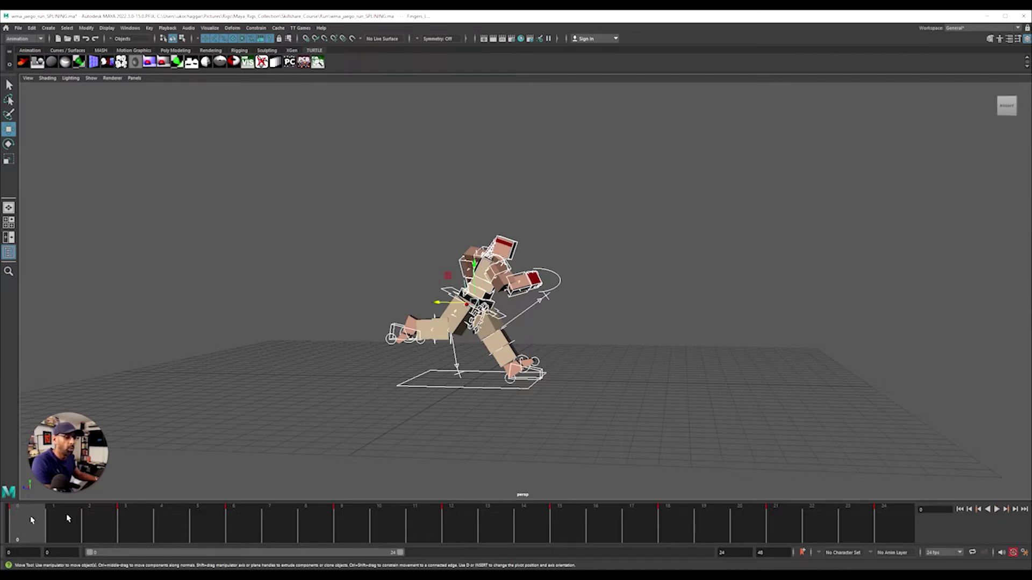
mouse_move(31, 520)
mouse_down()
mouse_move(520, 523)
mouse_move(22, 522)
mouse_up()
click(438, 191)
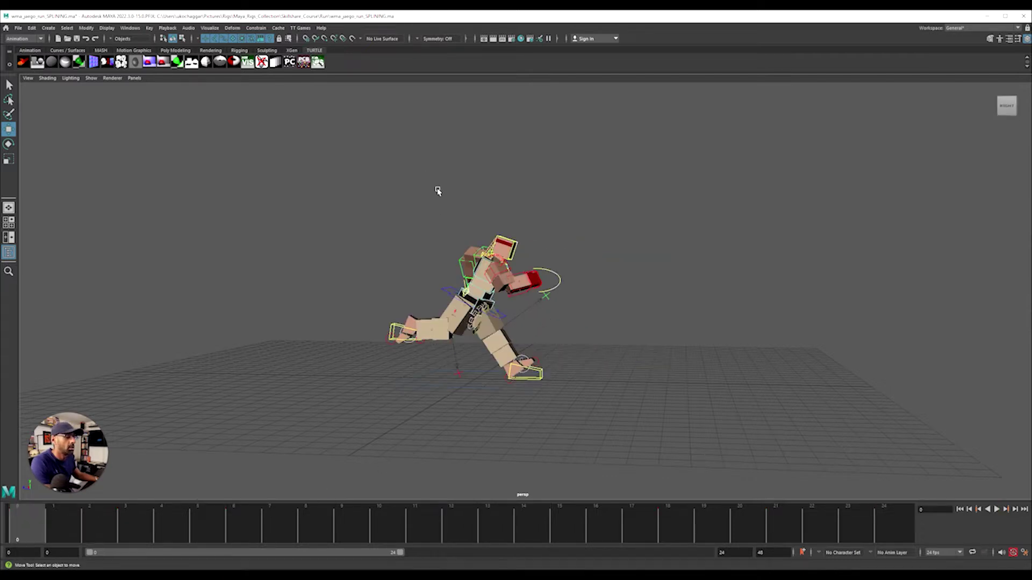
drag(357, 179, 572, 414)
click(429, 183)
drag(339, 162, 640, 387)
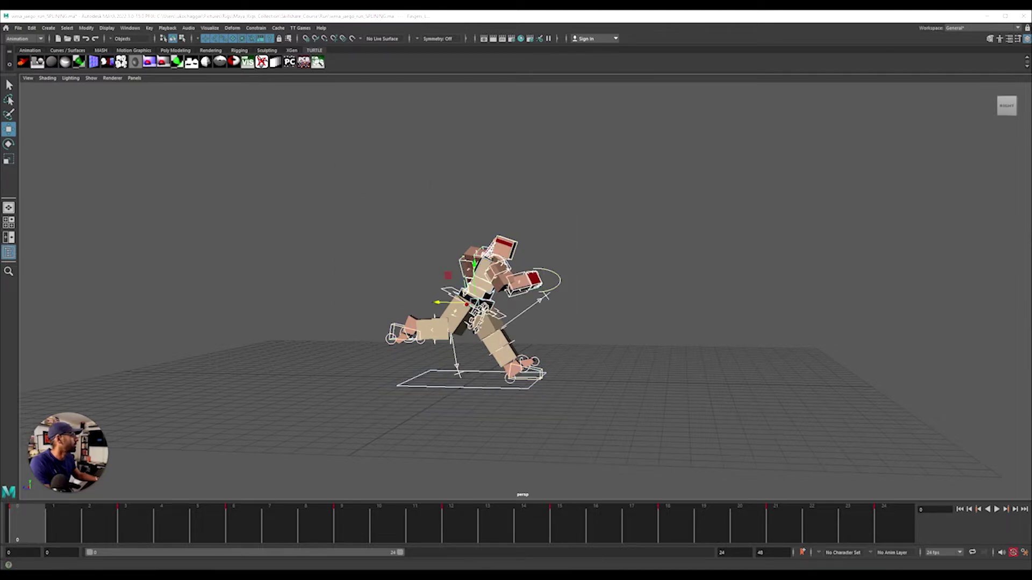
Step: Bring the Graph Editor over the viewport, enlarge its curve area and reframe the character so it stays visible below the window
drag(1031, 67, 510, 30)
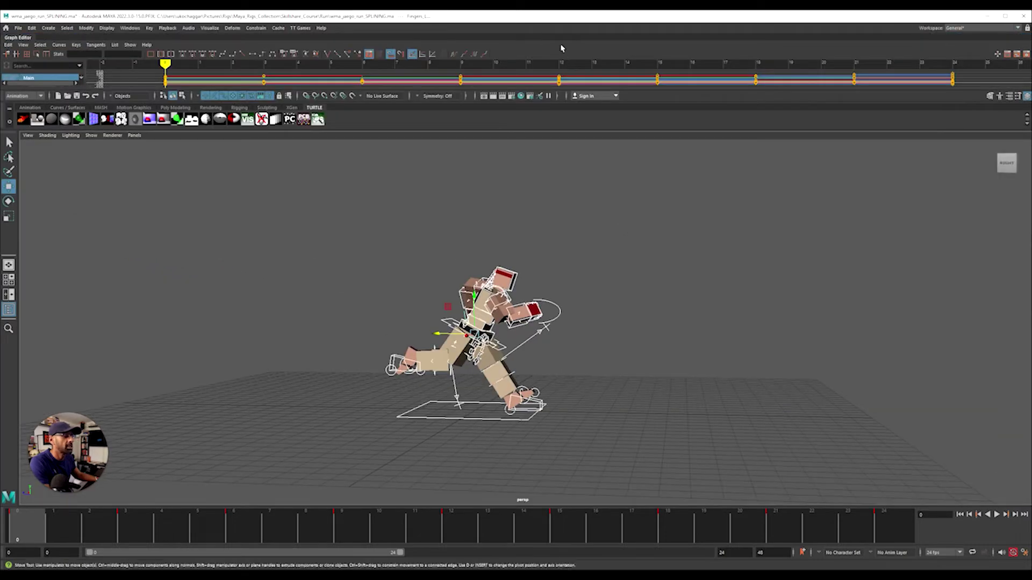
drag(33, 45, 34, 47)
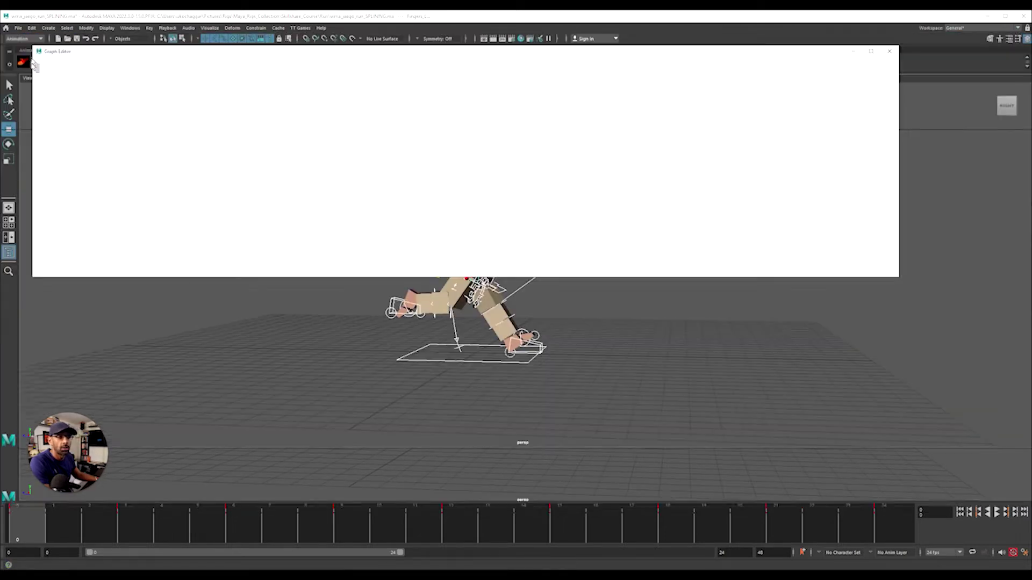
drag(393, 57, 436, 78)
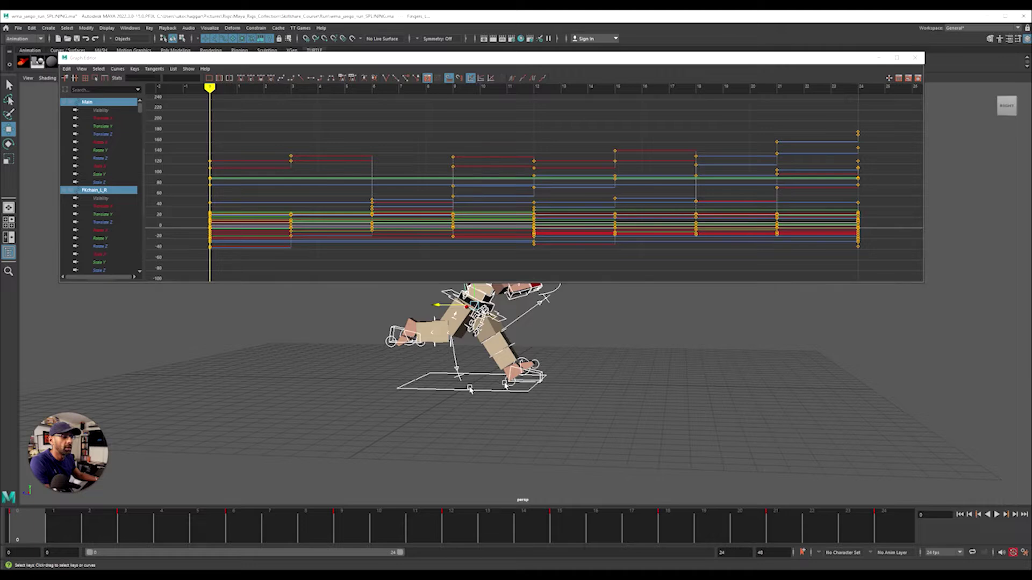
alt+middle_drag(471, 399, 500, 466)
alt+right_drag(500, 466, 486, 449)
alt+middle_drag(487, 450, 488, 461)
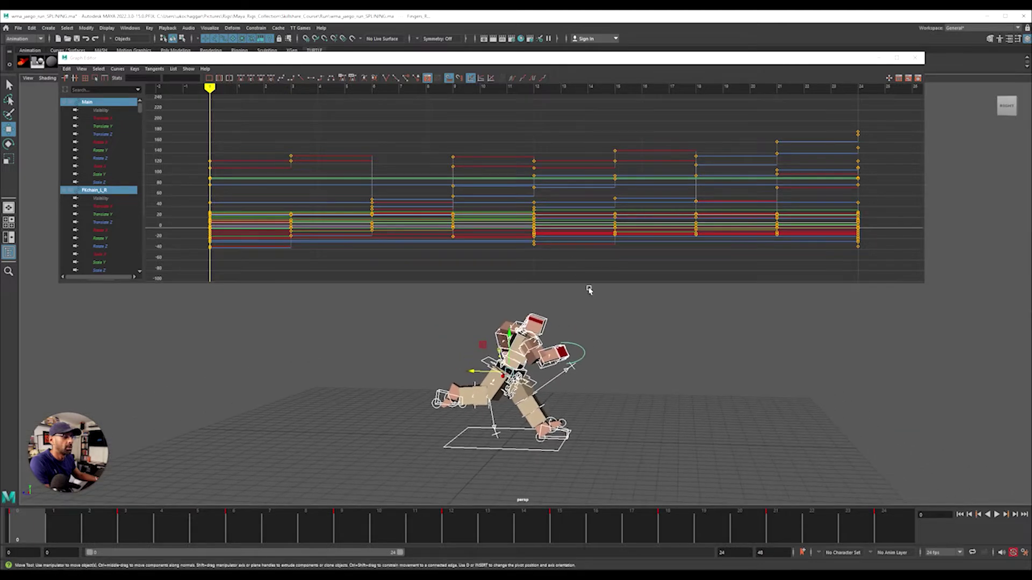
drag(590, 284, 589, 309)
drag(560, 64, 596, 61)
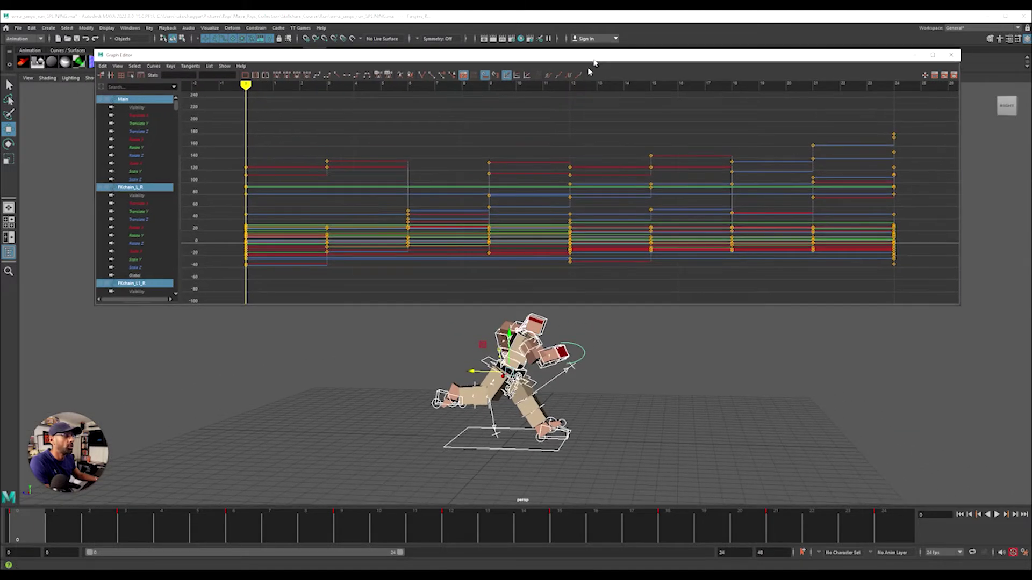
Step: Change the tangents of all keys on the selected controls' curves to flat
drag(233, 118, 917, 295)
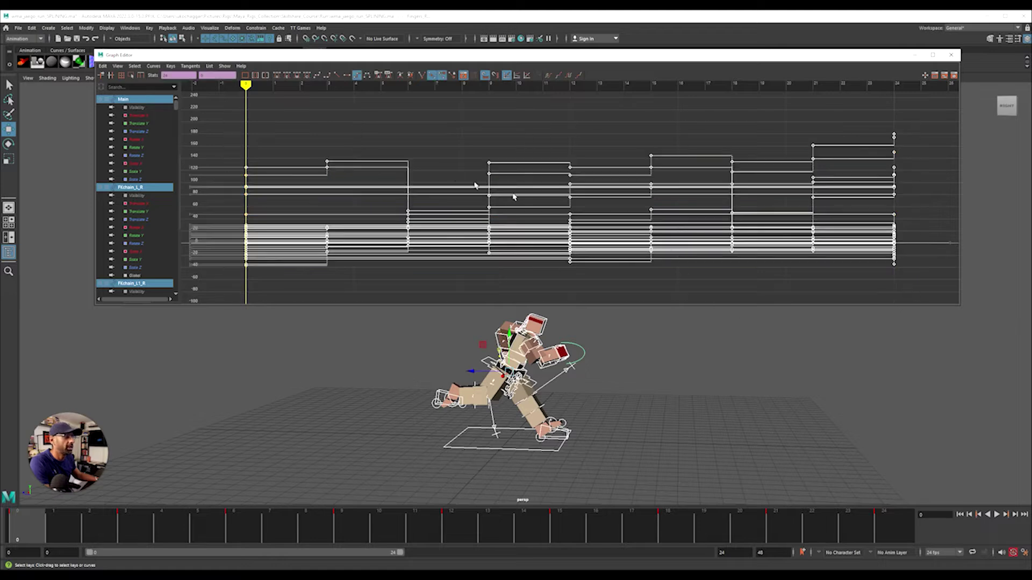
click(347, 76)
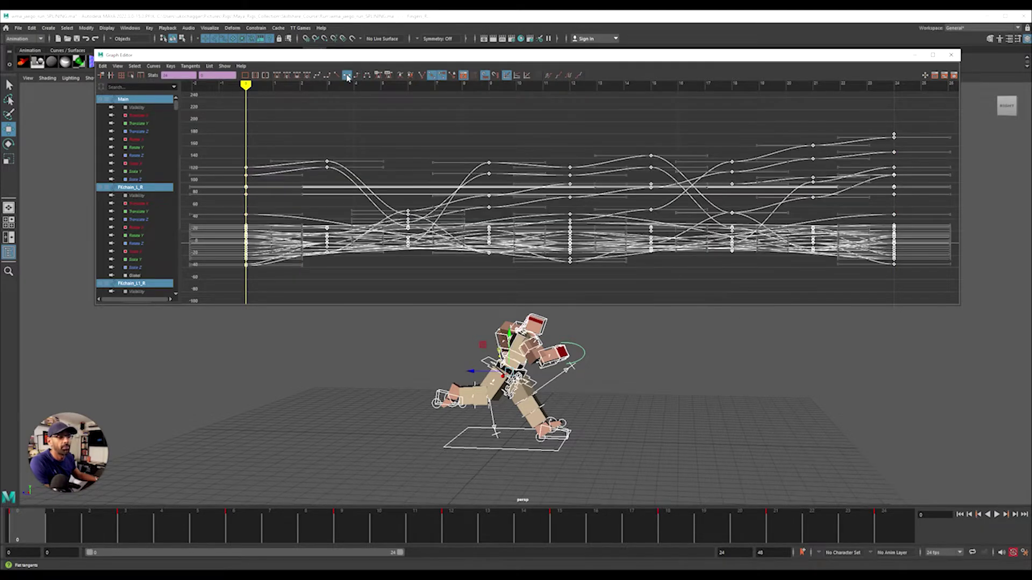
click(302, 125)
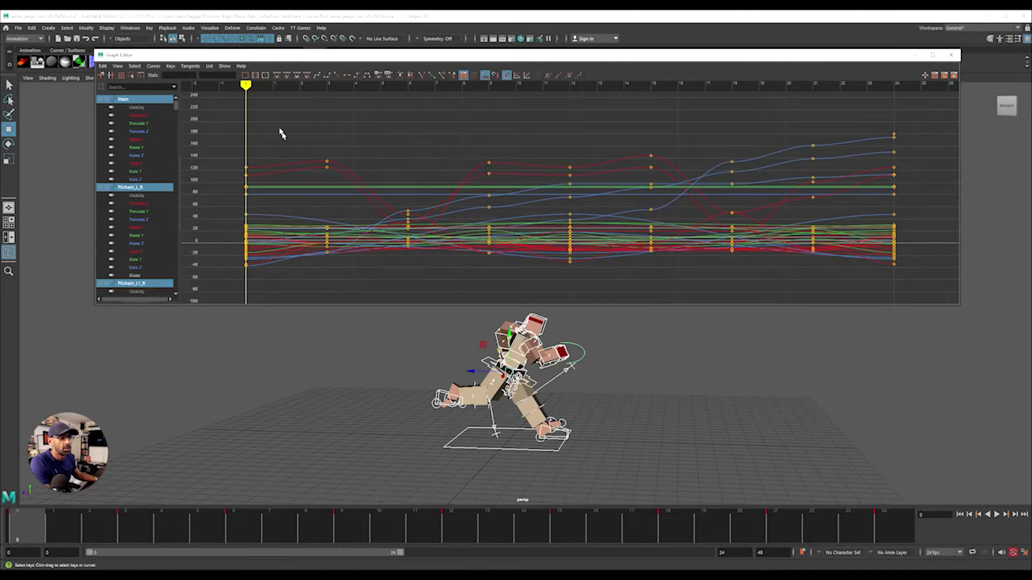
Step: Change the keys between the first and last frames to spline tangents, leaving the end keys flat
drag(280, 129, 839, 286)
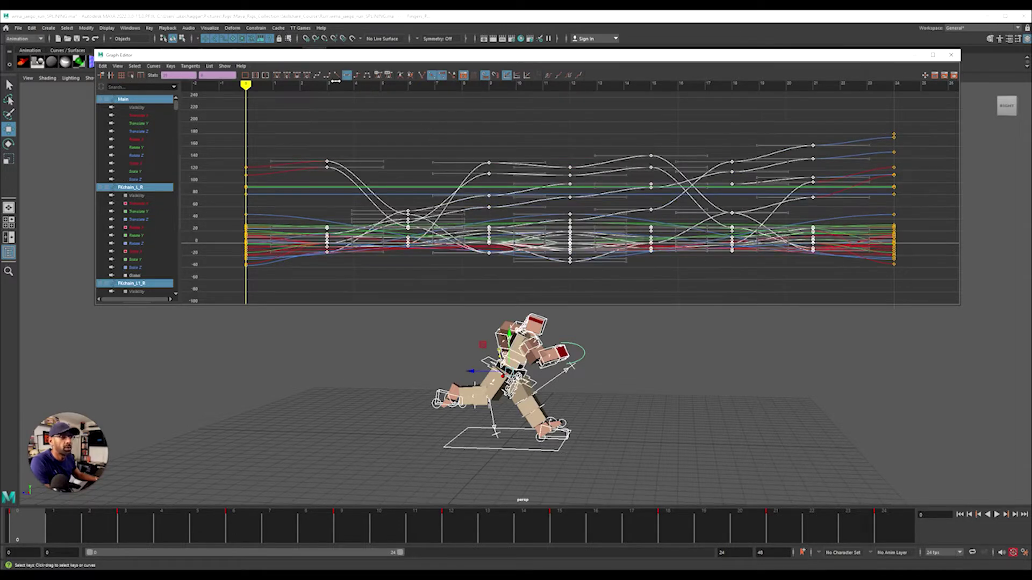
click(316, 75)
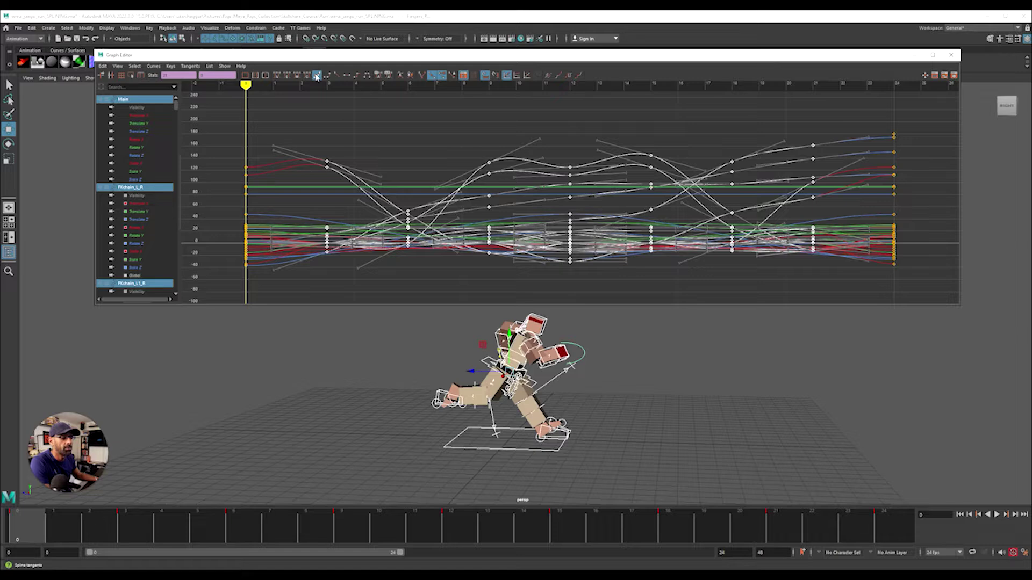
drag(281, 124, 822, 293)
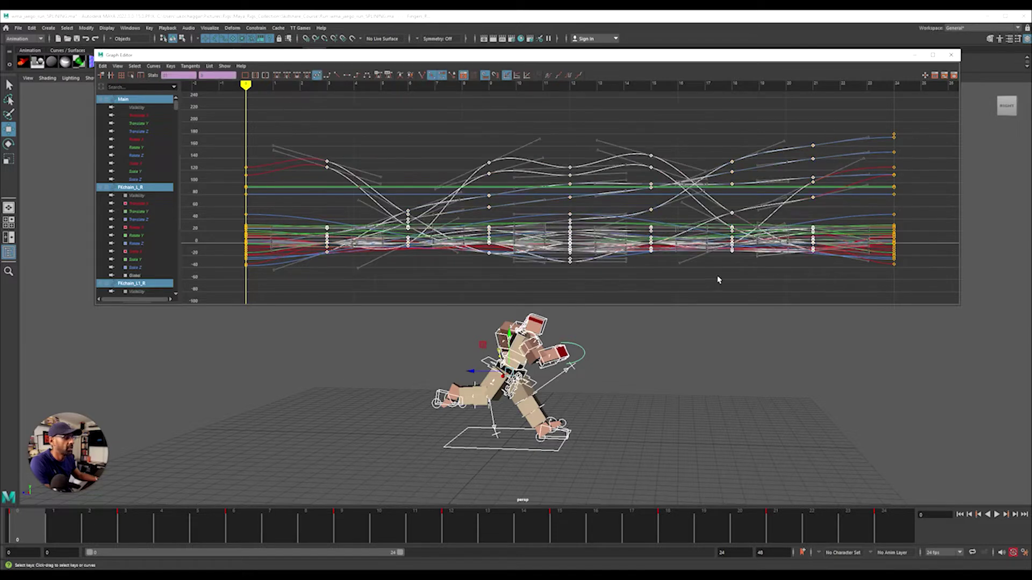
click(405, 153)
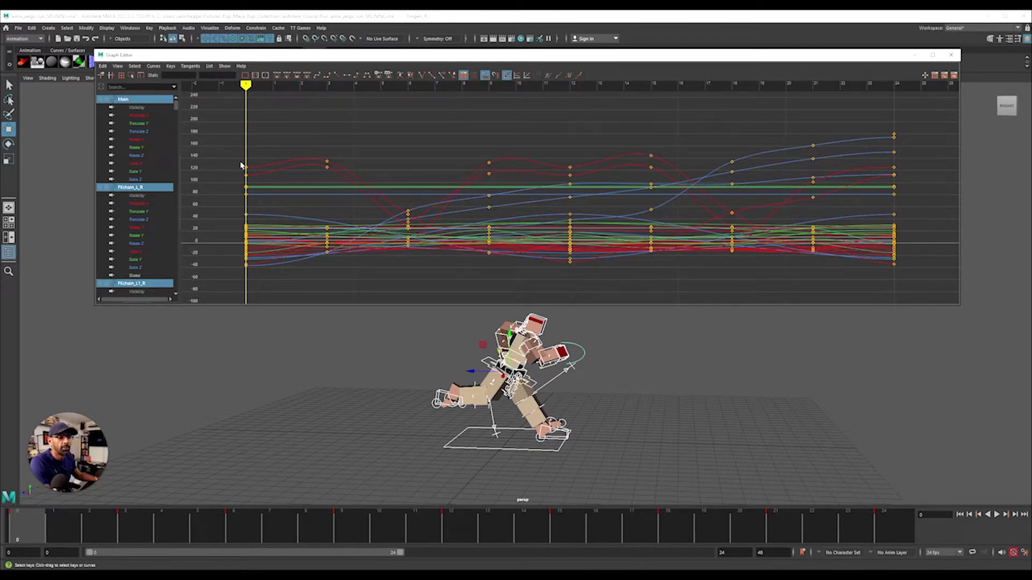
Step: Check the tangents of the keys at frames 0 and 24, and clear the Graph Editor from the viewport
drag(252, 137, 264, 269)
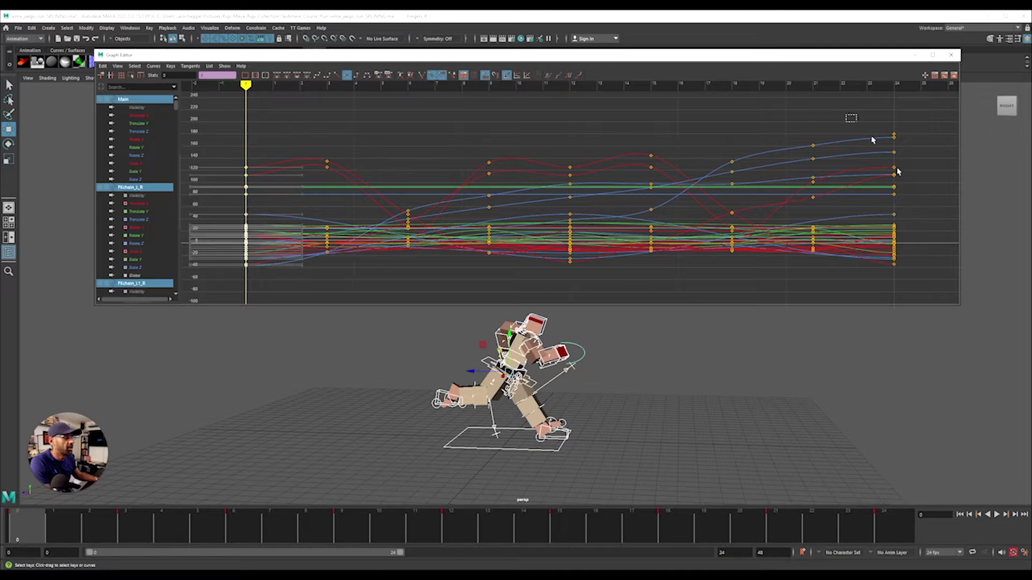
drag(846, 114, 928, 238)
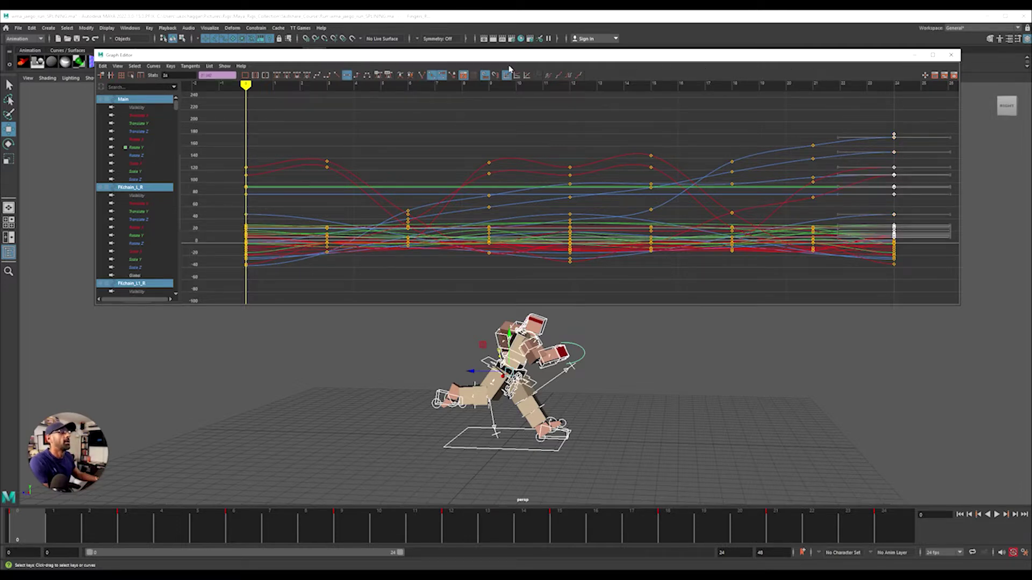
drag(516, 58, 1031, 105)
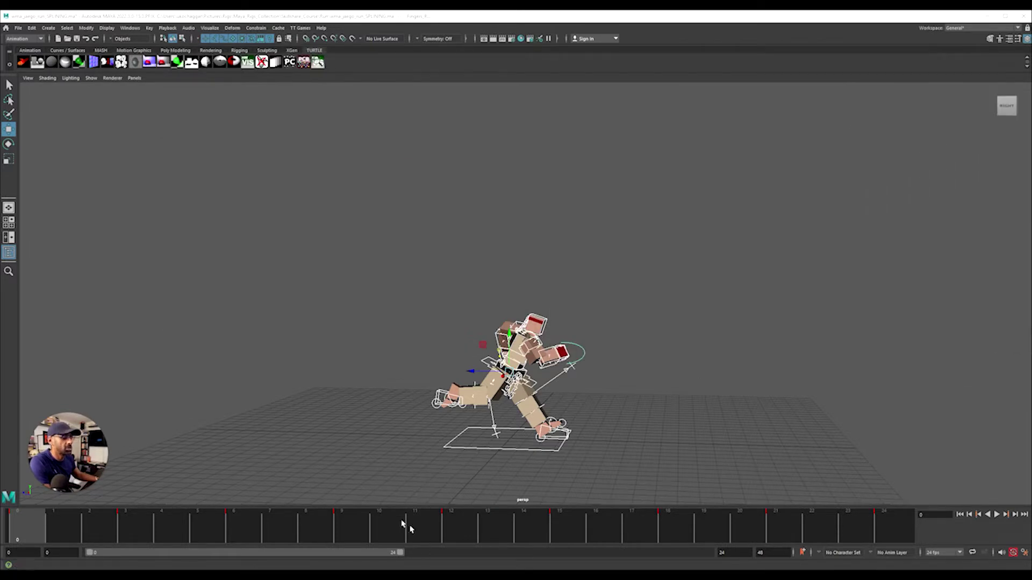
Step: Play back the splined run animation from frame 0 in a wider view, and return to frame 0
drag(400, 525, 25, 529)
scroll(410, 406, down, 2)
alt+middle_drag(410, 405, 333, 327)
mouse_move(359, 344)
alt+mouse_down()
mouse_move(366, 329)
mouse_move(361, 340)
alt+mouse_up()
key(alt+v)
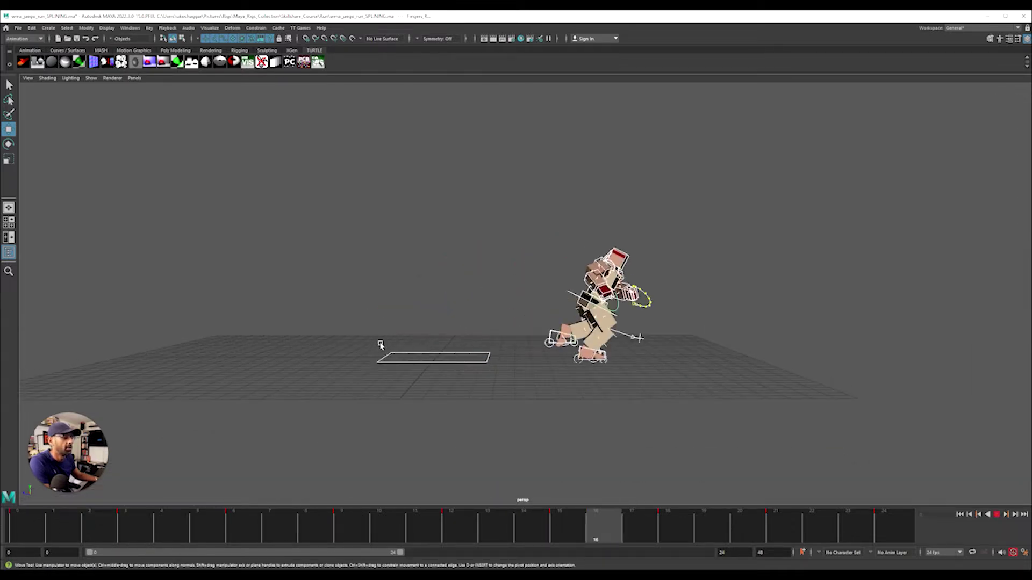
alt+middle_drag(484, 382, 473, 378)
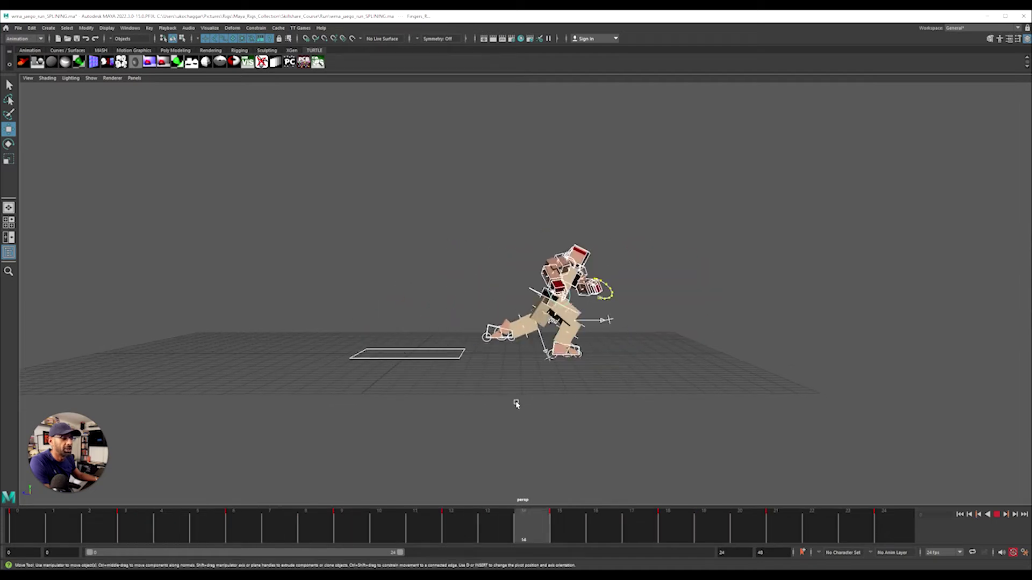
alt+drag(514, 403, 543, 413)
drag(333, 524, 21, 532)
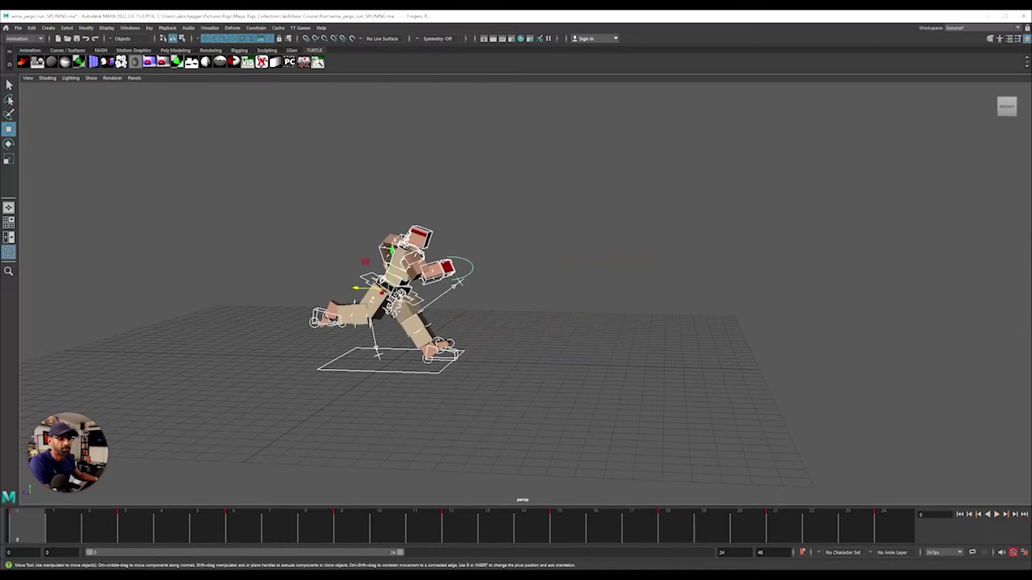
Step: Select the root control at the hips and isolate its Translate Y curve in the Graph Editor
alt+drag(482, 378, 494, 377)
alt+right_drag(494, 376, 457, 319)
alt+middle_drag(456, 318, 535, 316)
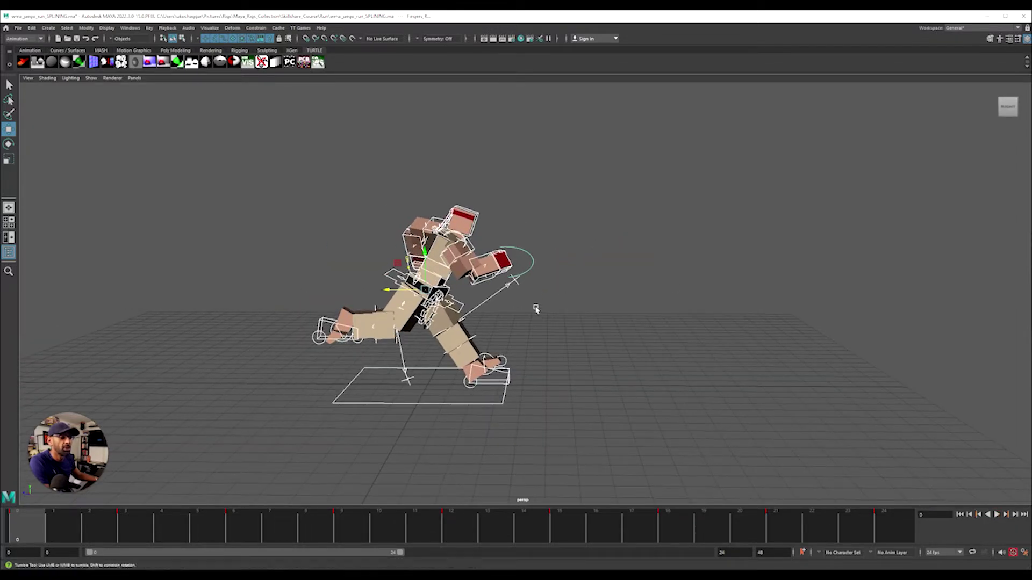
click(465, 307)
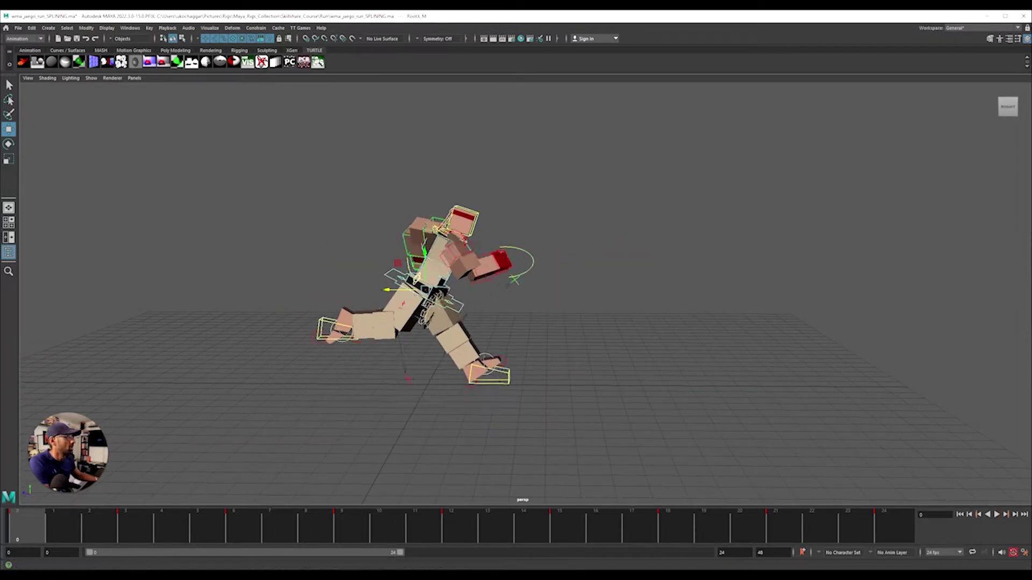
drag(1031, 86, 234, 49)
key(f)
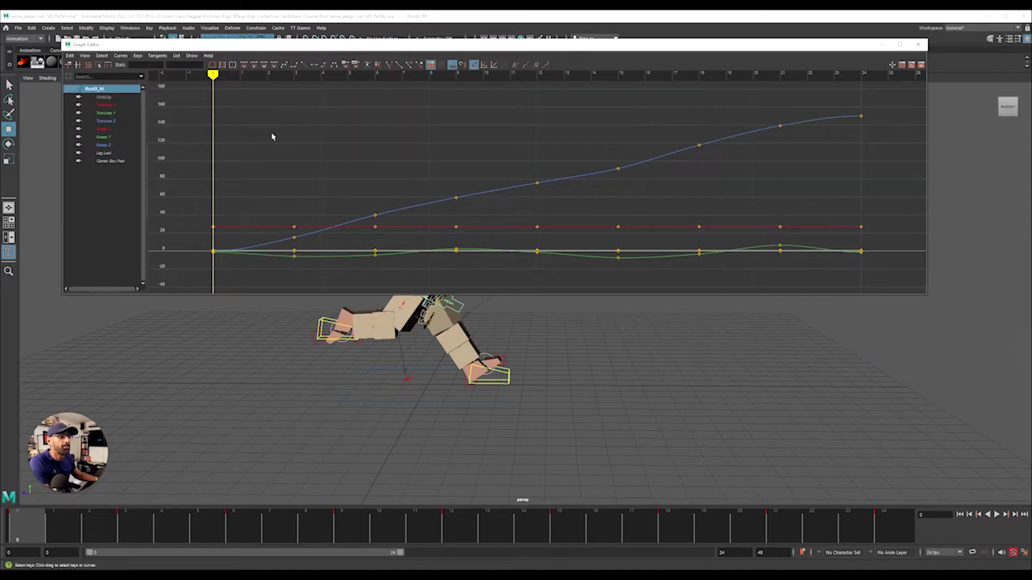
click(119, 113)
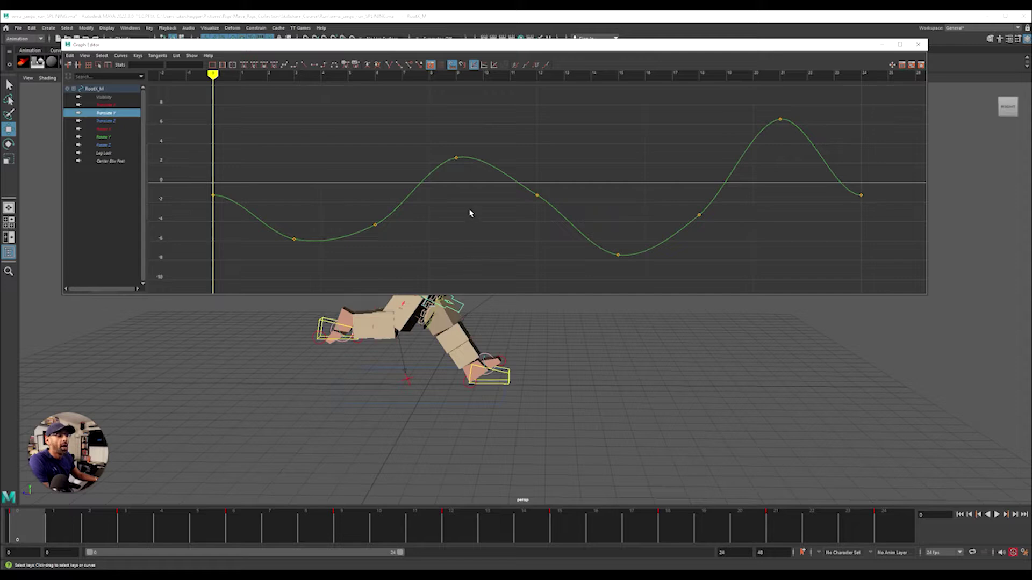
alt+right_drag(500, 211, 493, 208)
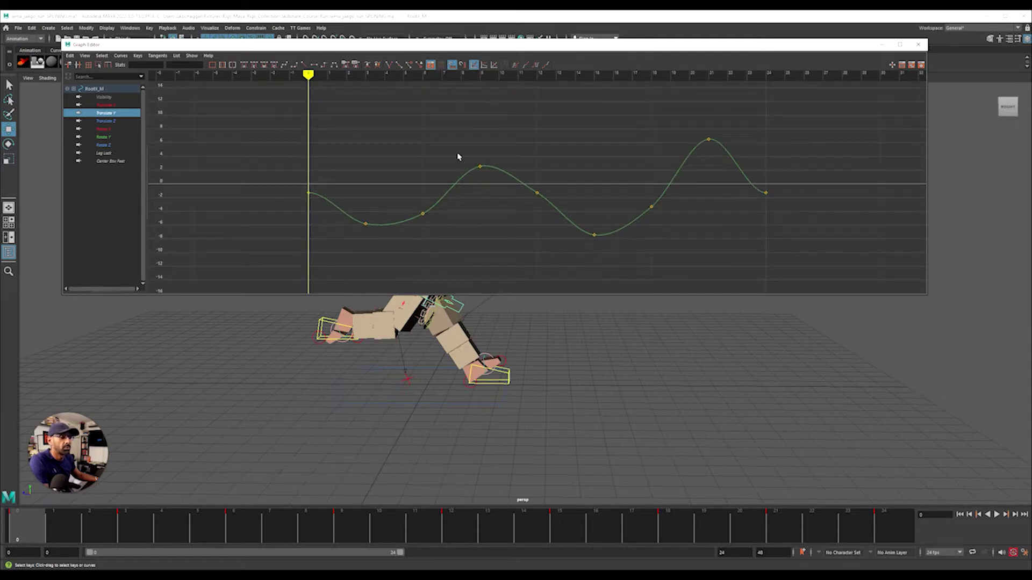
Step: Scrub through the run to compare the body's height with the root's Translate Y curve
alt+drag(573, 317, 500, 403)
alt+middle_drag(499, 403, 486, 450)
drag(251, 537, 784, 515)
alt+drag(773, 418, 694, 428)
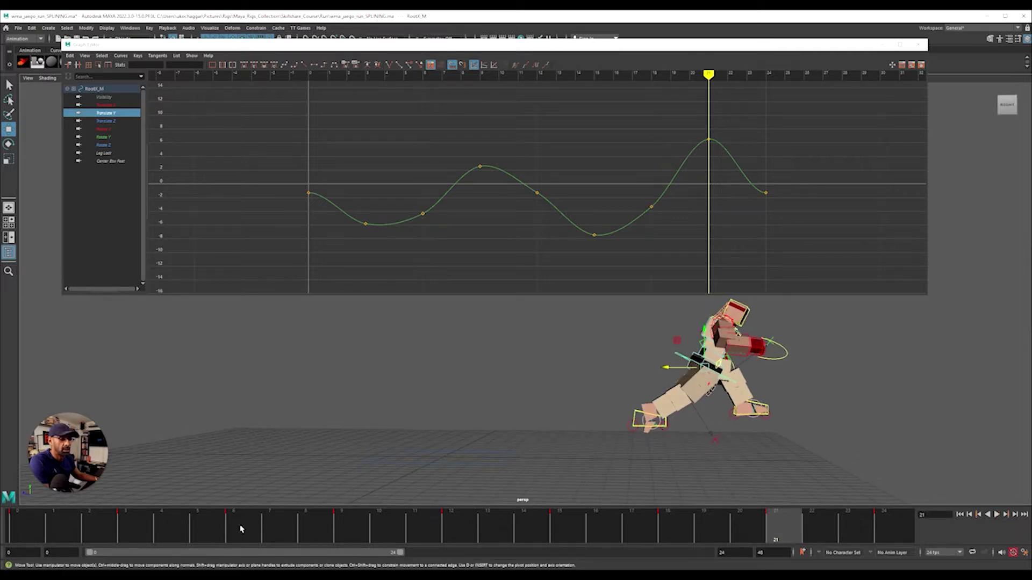
drag(240, 530, 669, 535)
Step: Compare the root's two Translate Y peaks and set the frame 9 key to the value of the frame 21 key
drag(478, 156, 500, 184)
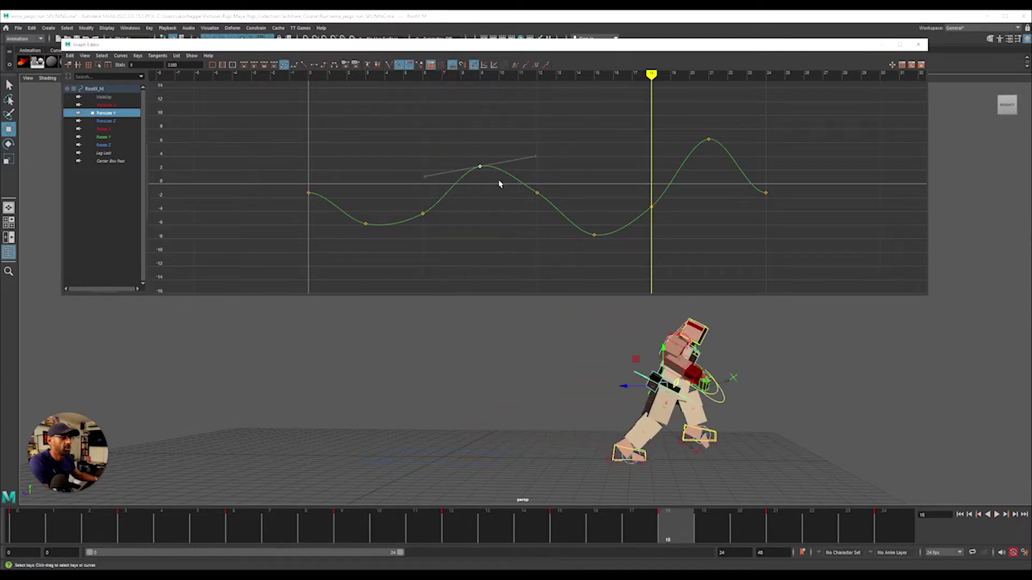
drag(681, 123, 739, 162)
double_click(172, 65)
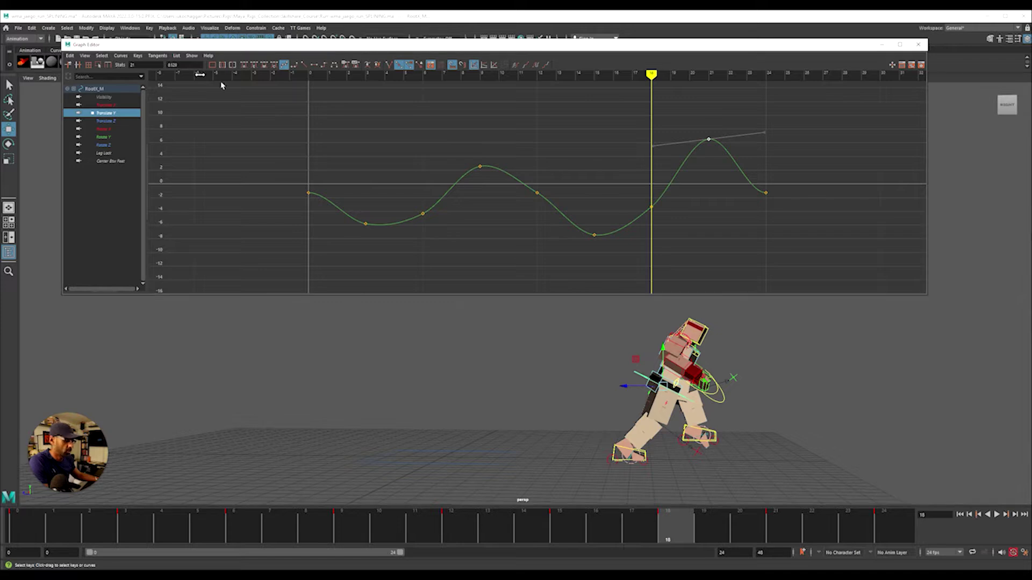
drag(452, 147, 489, 184)
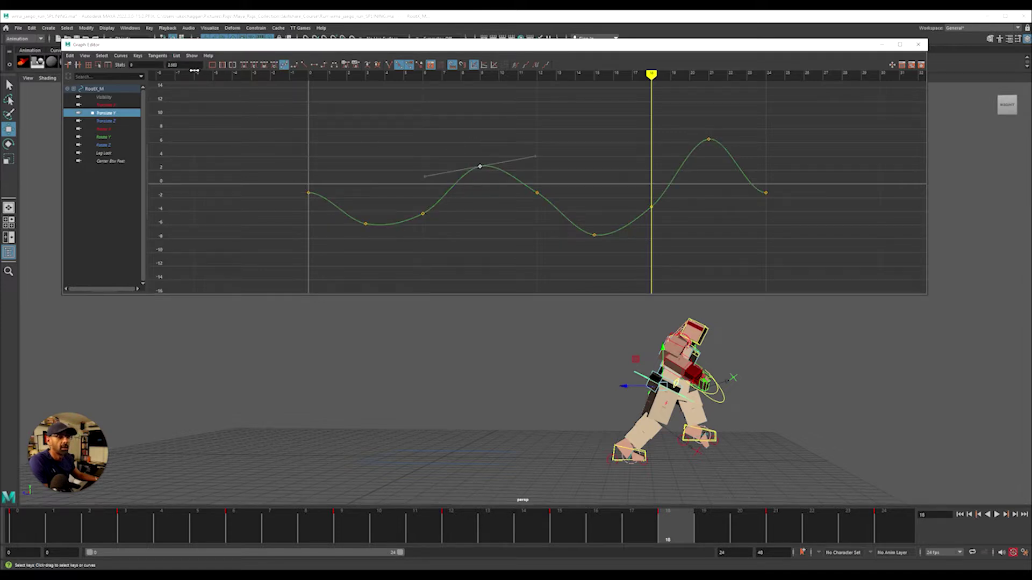
key(BackSpace)
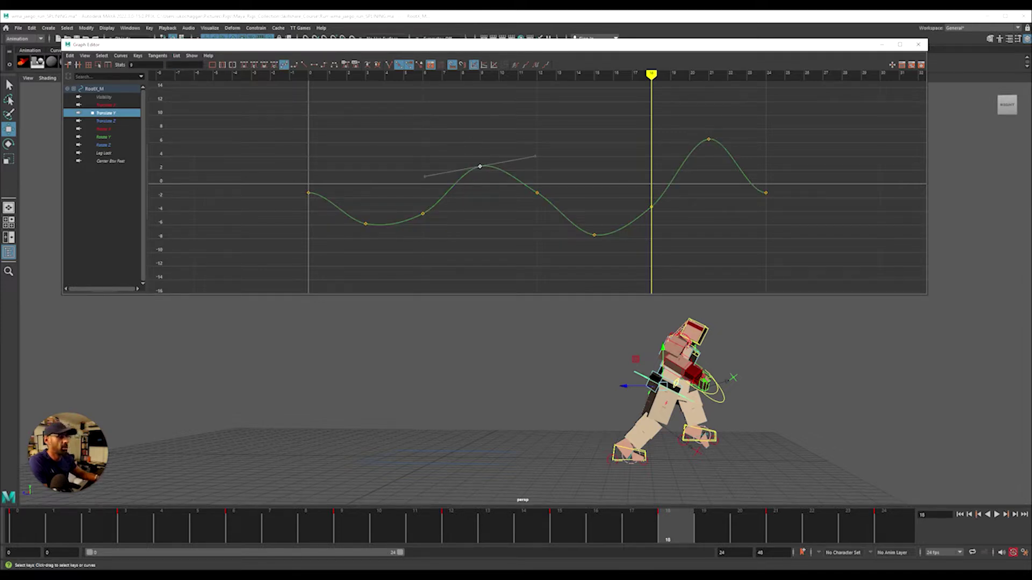
key(Return)
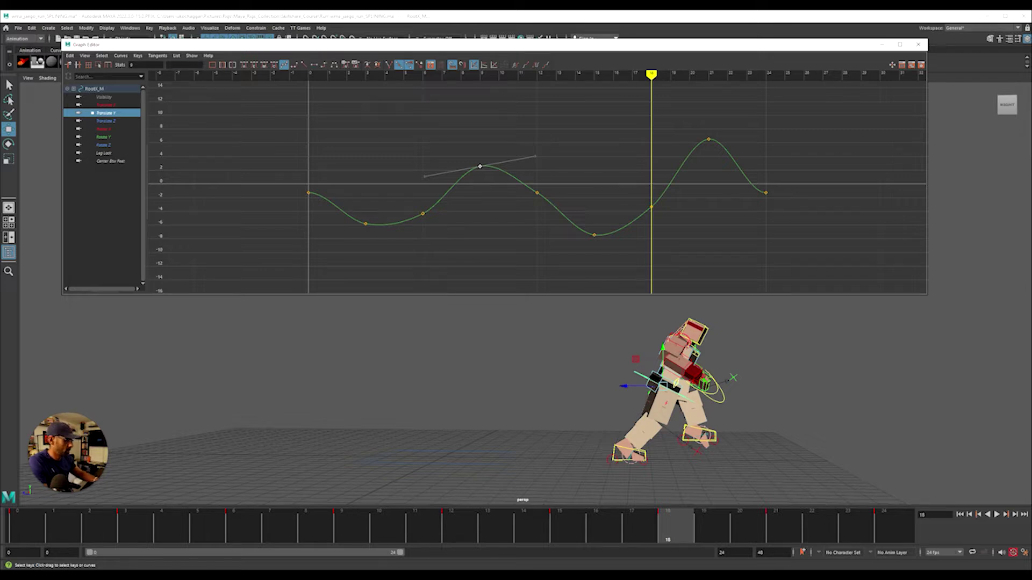
drag(611, 102, 717, 168)
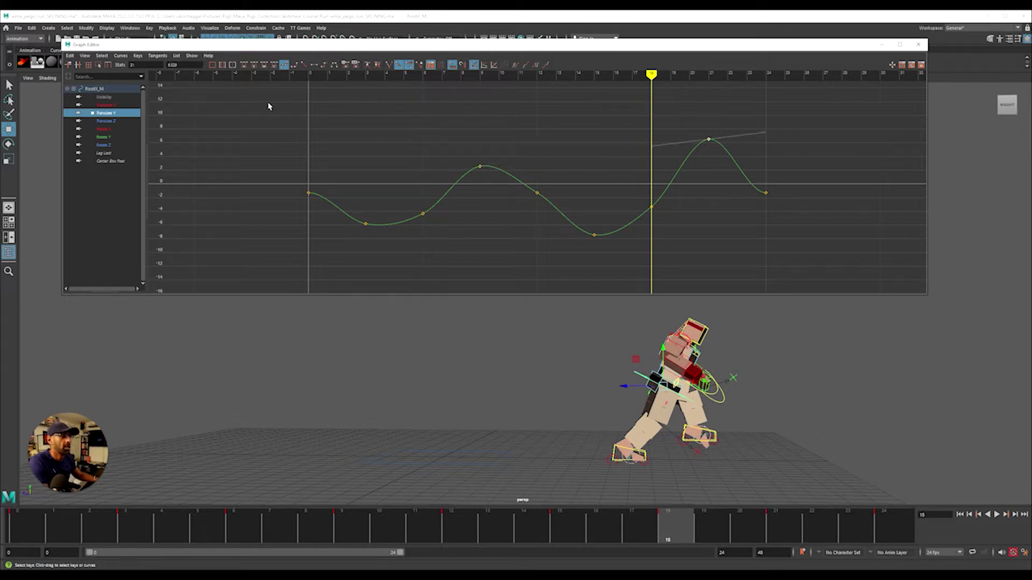
drag(440, 136, 497, 175)
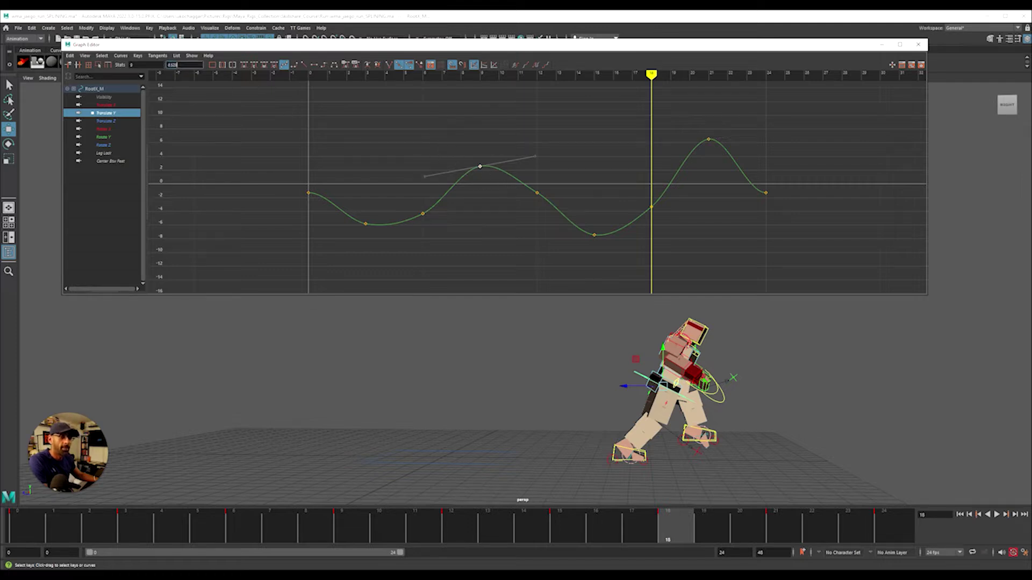
key(Return)
Step: Flatten the tangents of the Translate Y peak keys at frames 9 and 21
drag(439, 113, 719, 160)
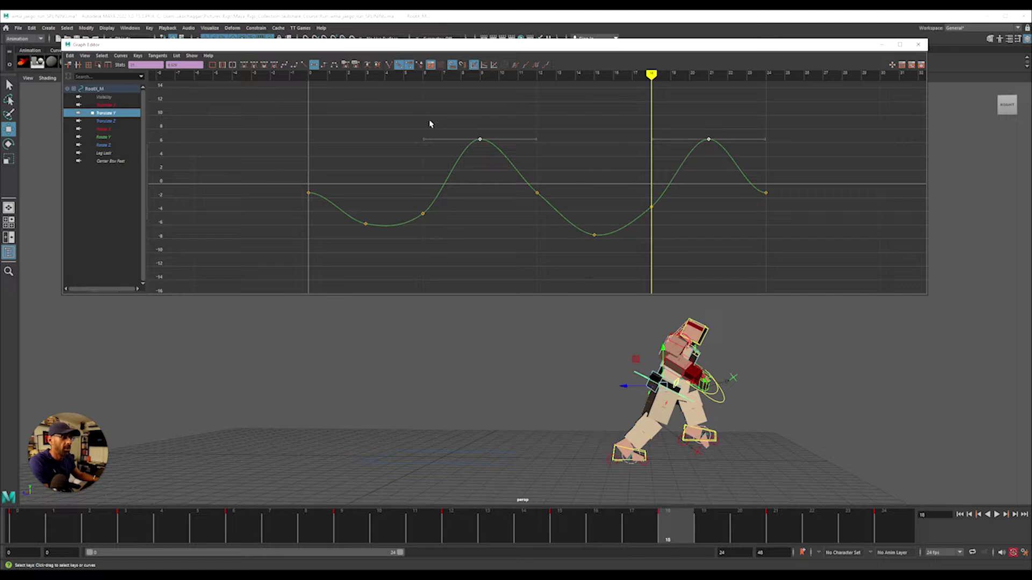
drag(428, 124, 744, 155)
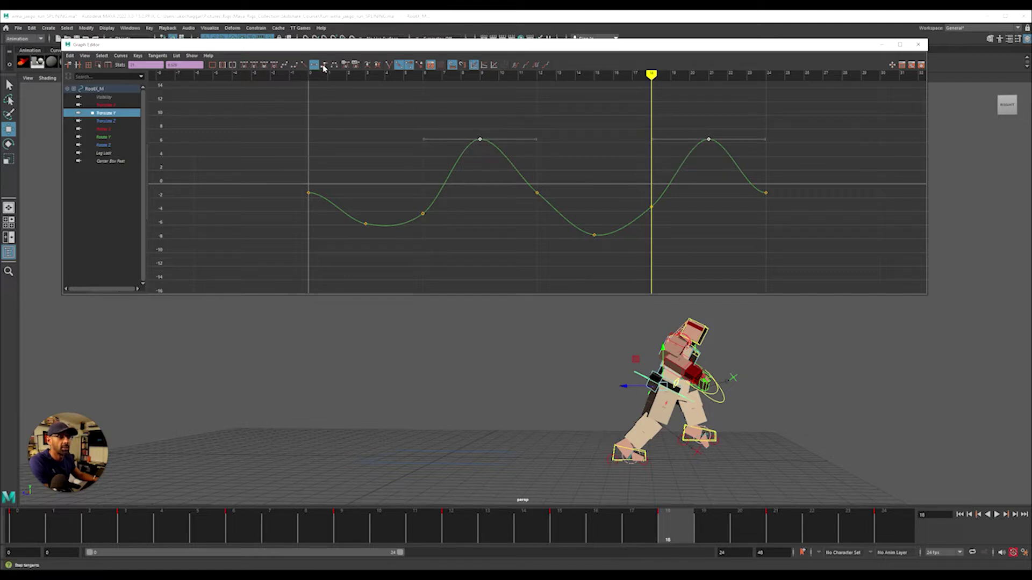
drag(429, 114, 828, 166)
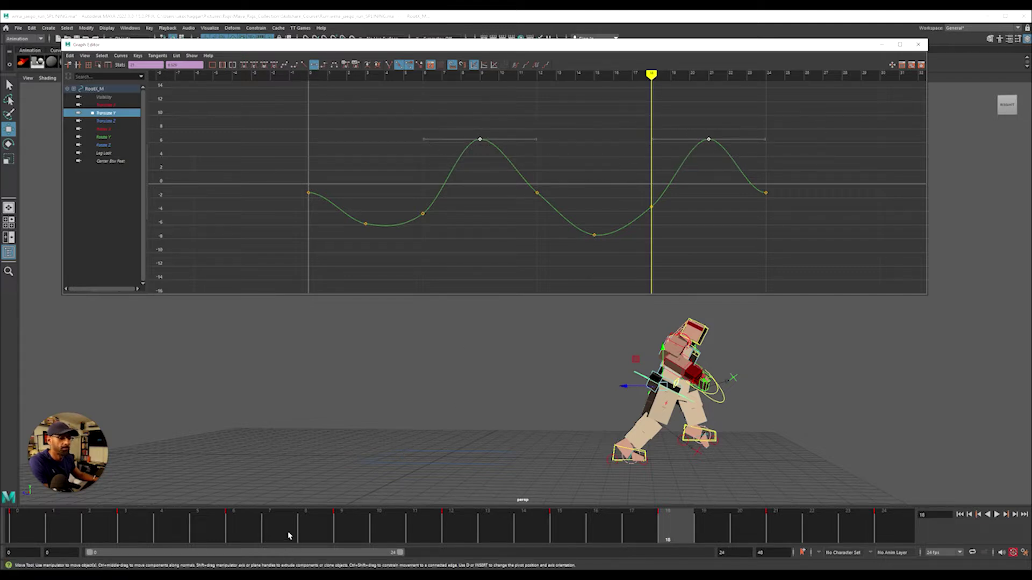
Step: At frame 9, select the trailing left foot's IK control and raise it to suit the higher hips
drag(289, 536, 362, 524)
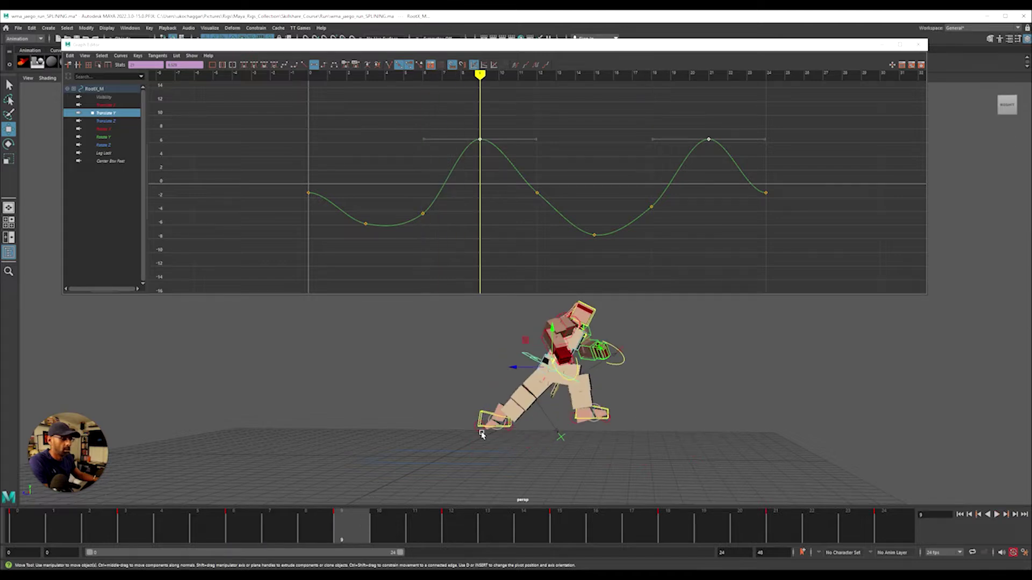
alt+drag(481, 433, 460, 398)
click(487, 411)
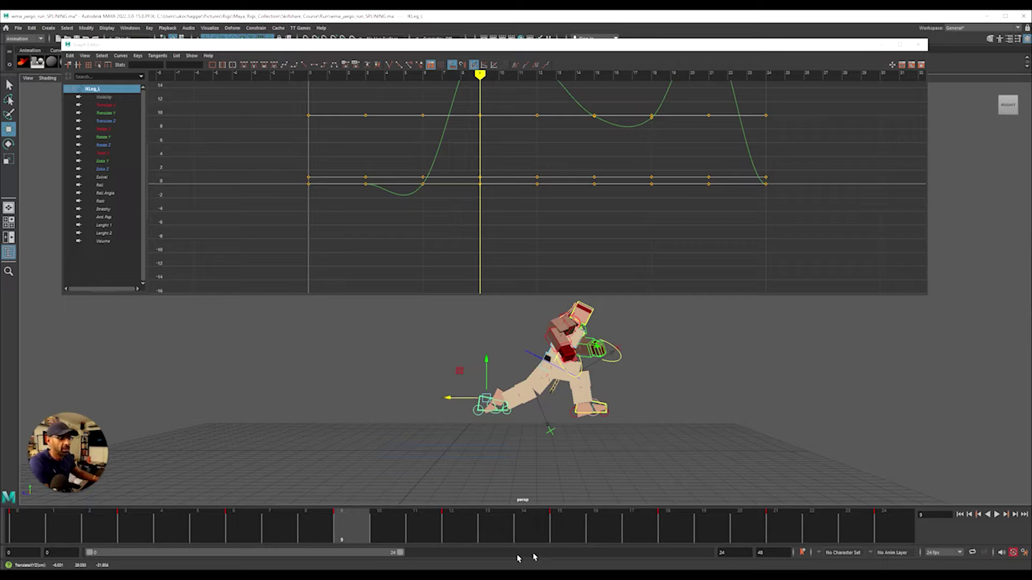
Step: Play back the run from frame 0 and frame all of the left foot control's curves in the Graph Editor
drag(322, 537, 71, 522)
key(a)
key(alt+v)
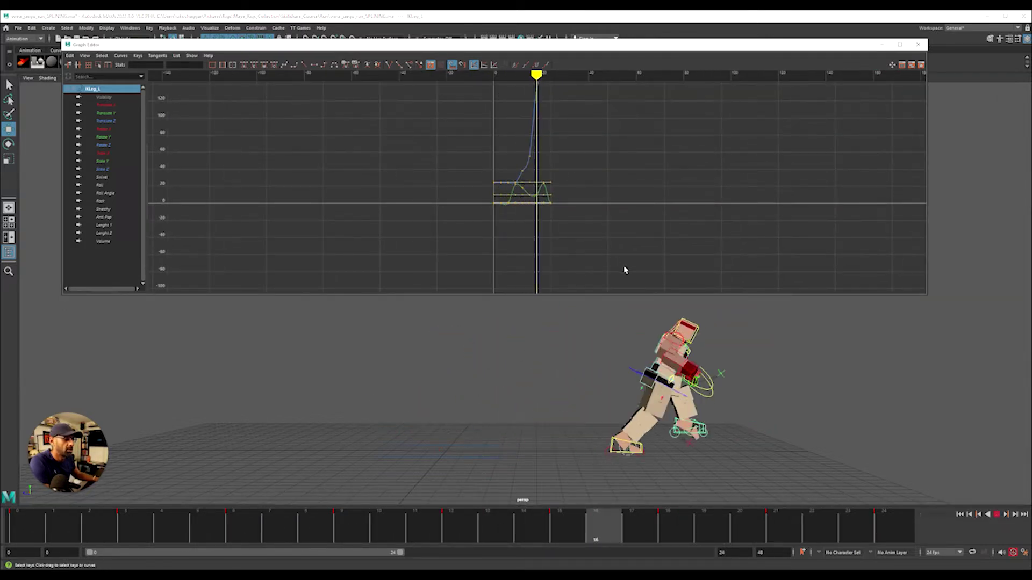
key(alt+v)
key(a)
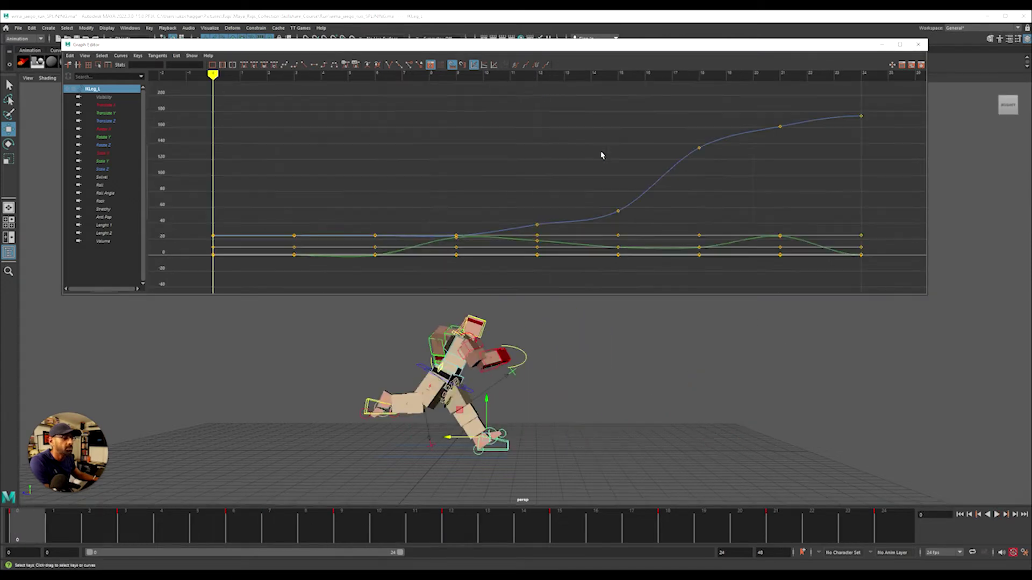
key(alt+v)
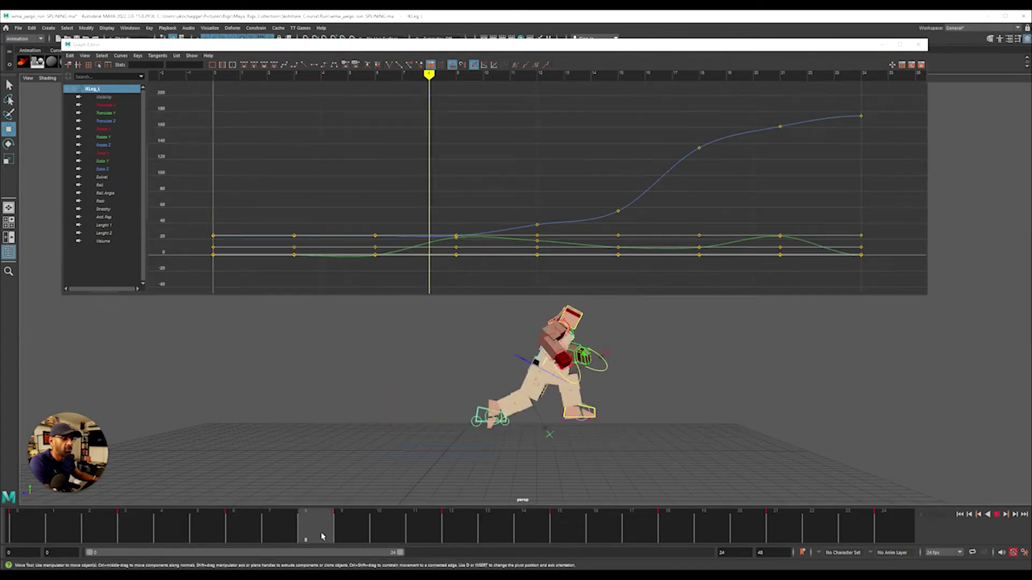
key(alt+v)
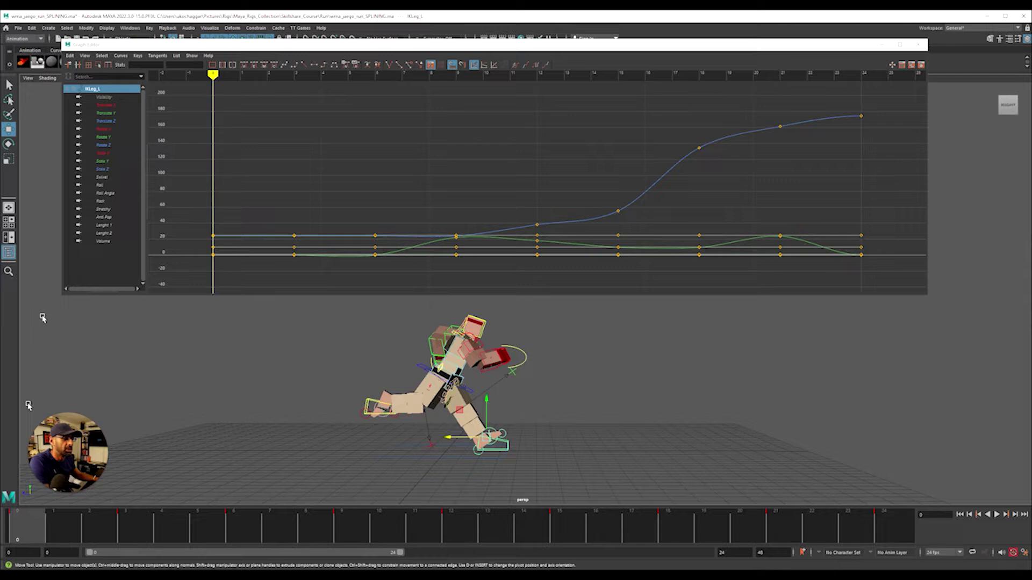
Step: Isolate the left foot control's Translate Z curve and play and scrub the run to check its forward motion
click(132, 121)
key(f)
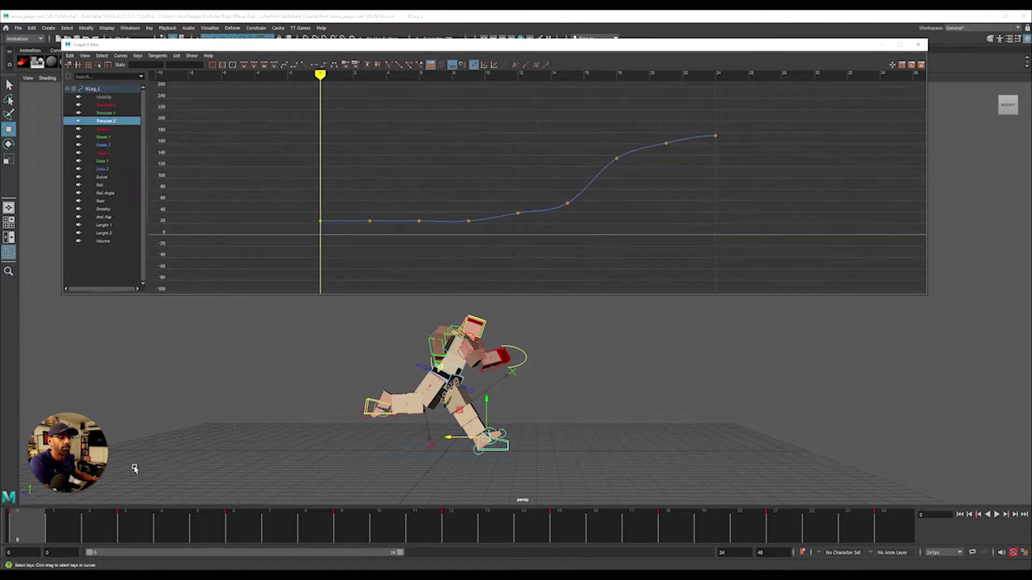
key(alt+v)
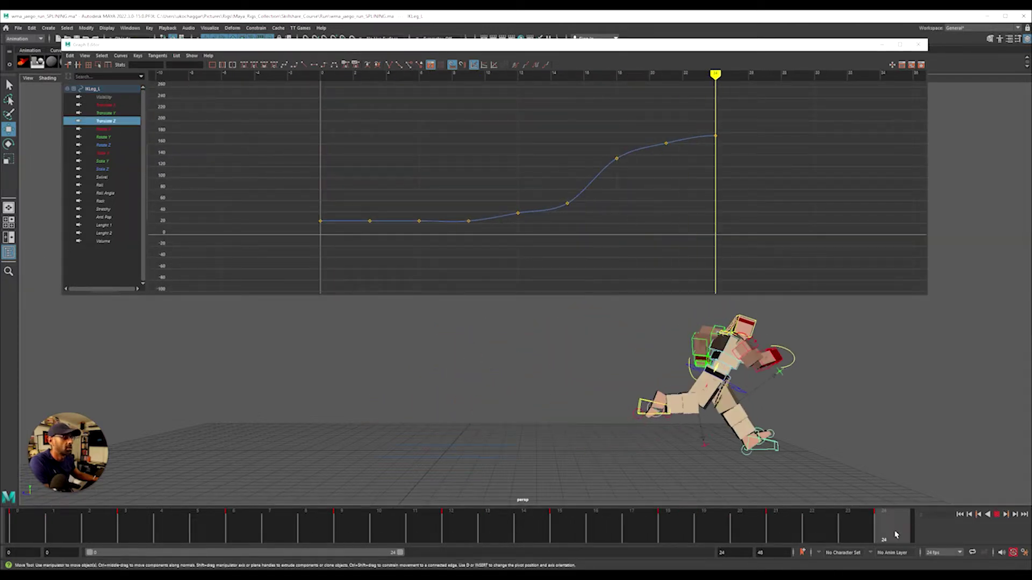
drag(895, 532, 137, 500)
drag(356, 107, 675, 266)
Step: Select the root control at the hips and isolate its Translate Z curve in the Graph Editor
click(496, 395)
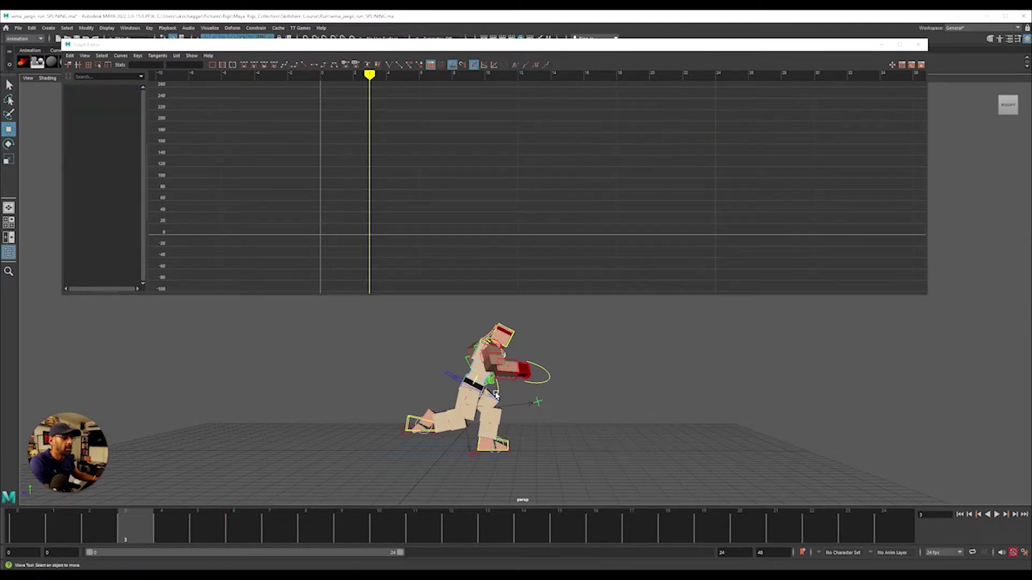
click(450, 375)
click(106, 121)
key(f)
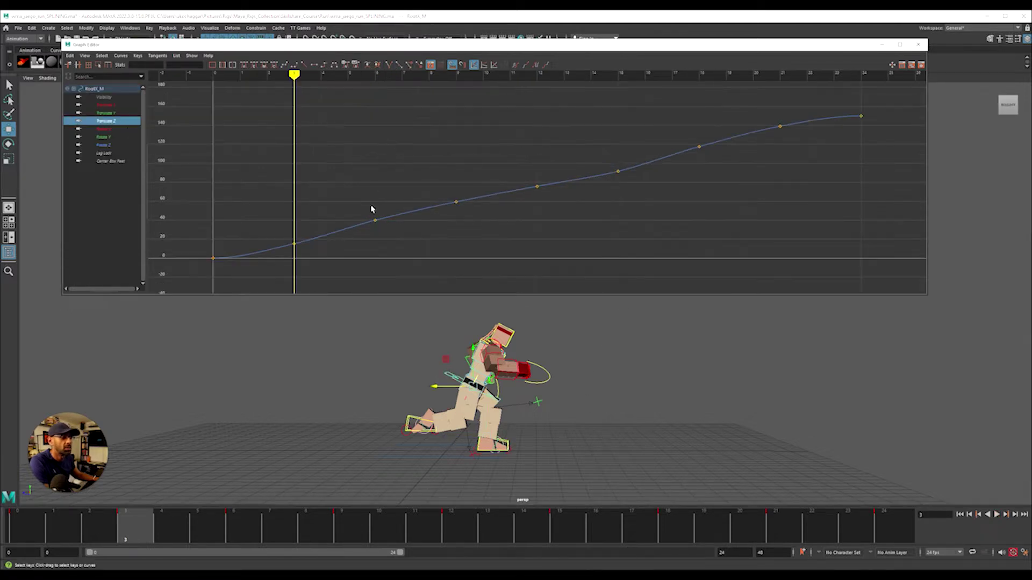
alt+right_drag(363, 215, 371, 167)
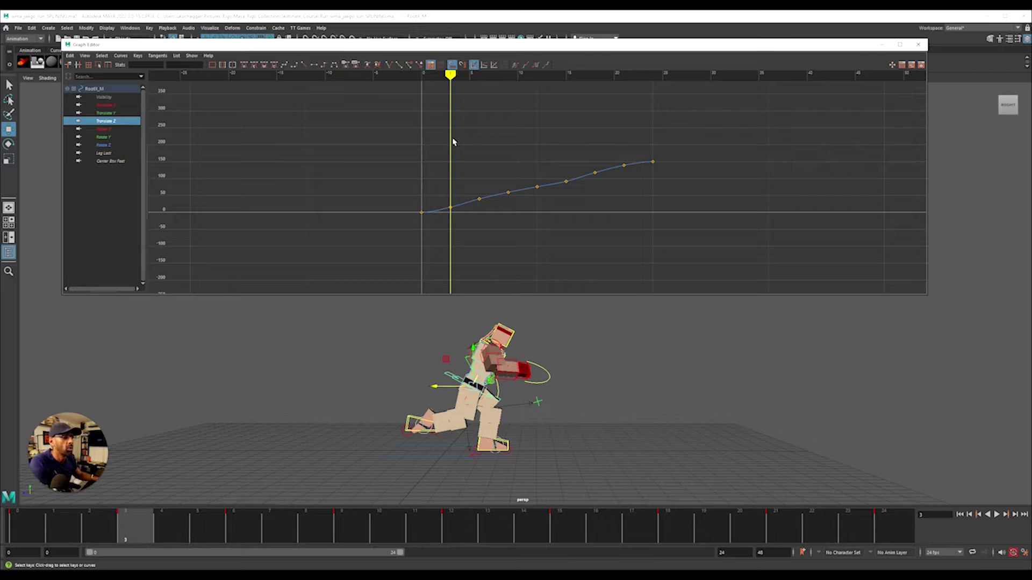
Step: Delete the root's Translate Z keys between frames 0 and 24, and give the two end keys linear tangents
drag(438, 112, 635, 239)
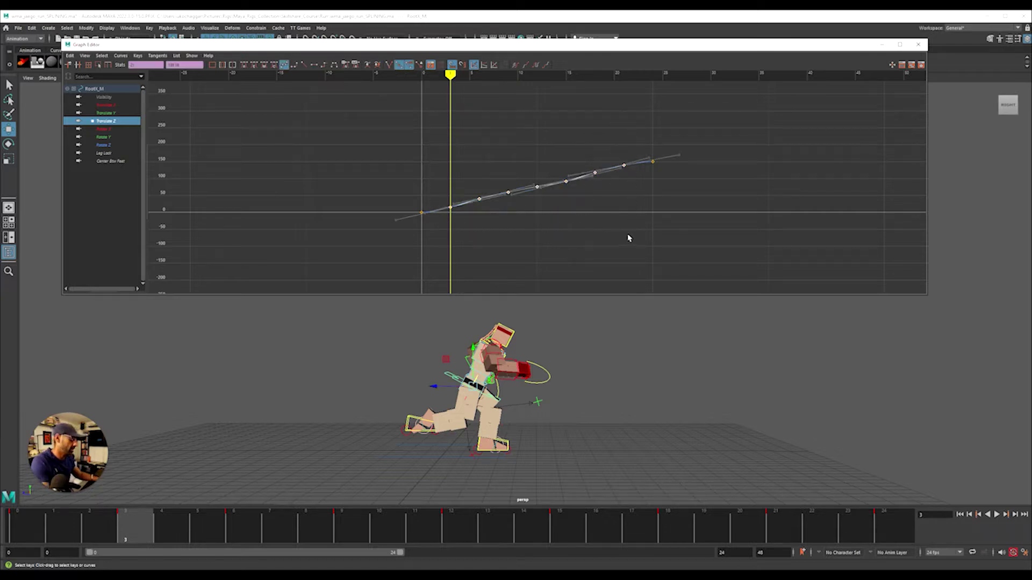
key(Delete)
drag(390, 144, 657, 242)
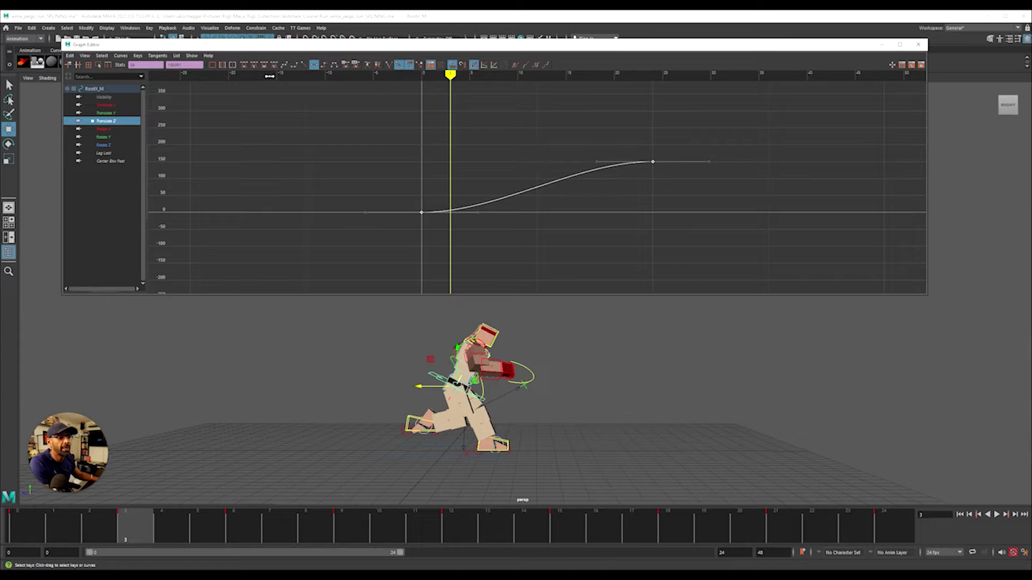
click(304, 65)
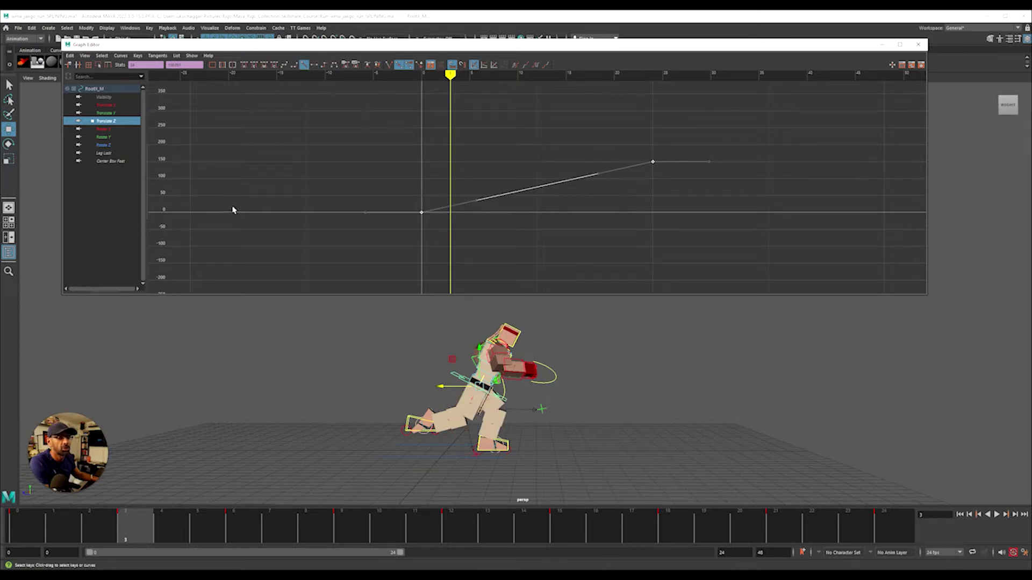
Step: Play back the run from frame 0 to check the root's forward motion, and return to frame 0
click(25, 532)
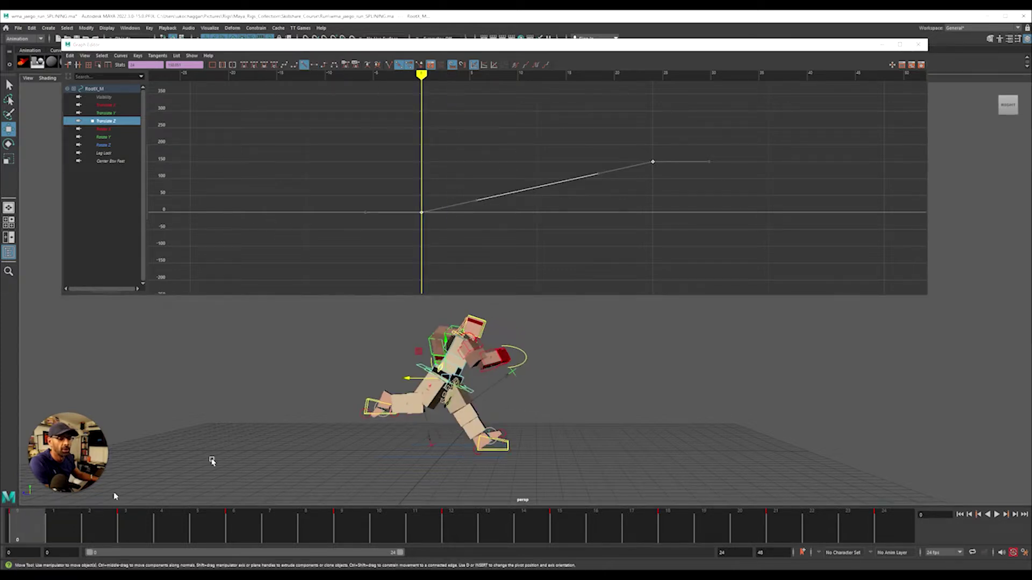
key(alt+v)
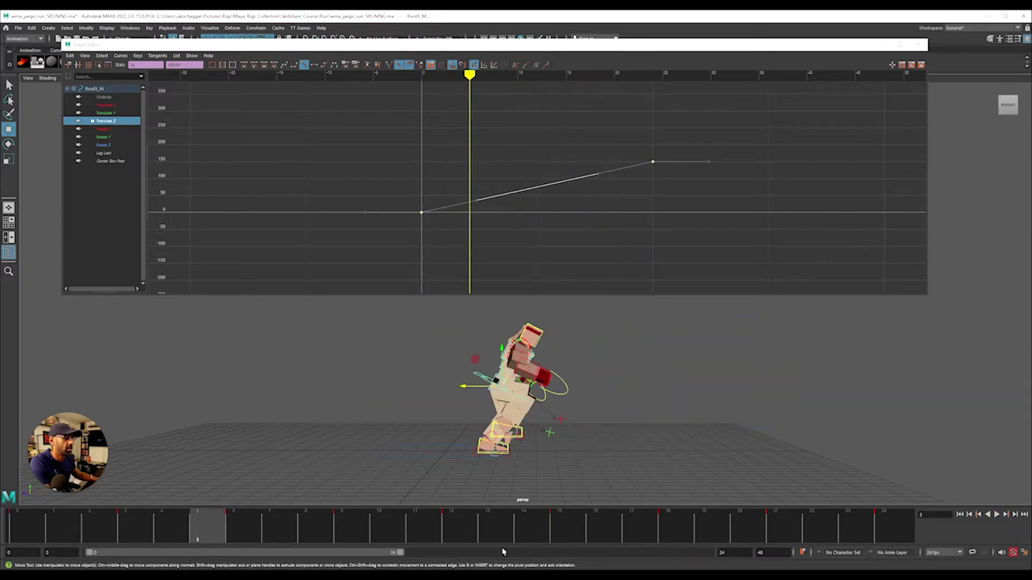
click(22, 532)
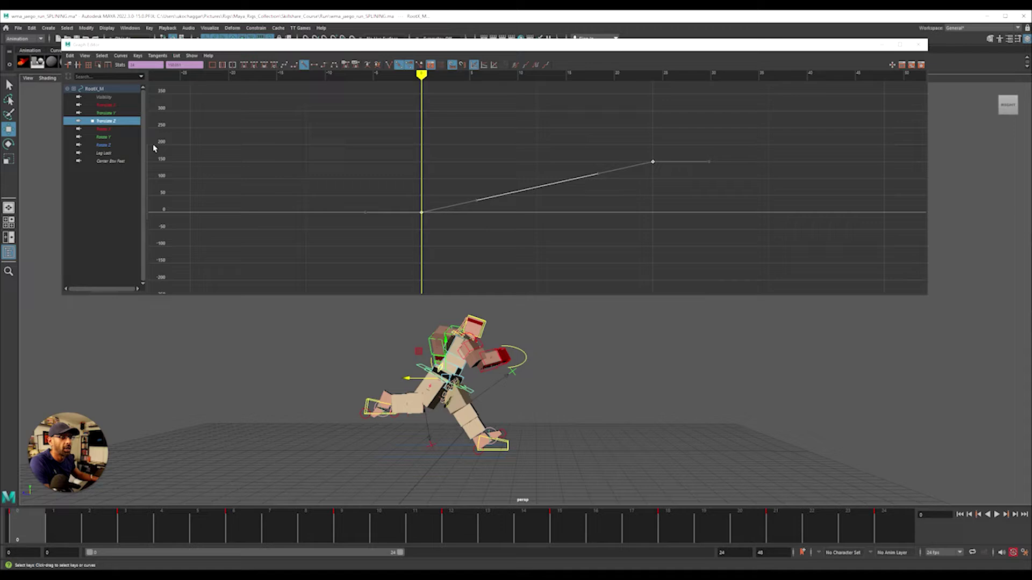
Step: Isolate the root's Translate Y curve and steepen the tangent of the key at frame 12
click(105, 113)
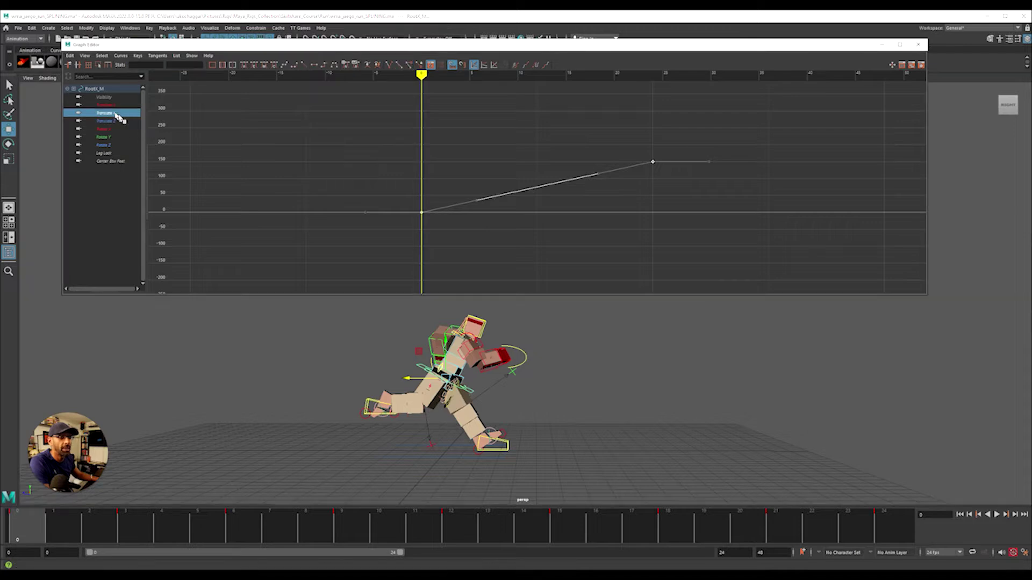
key(f)
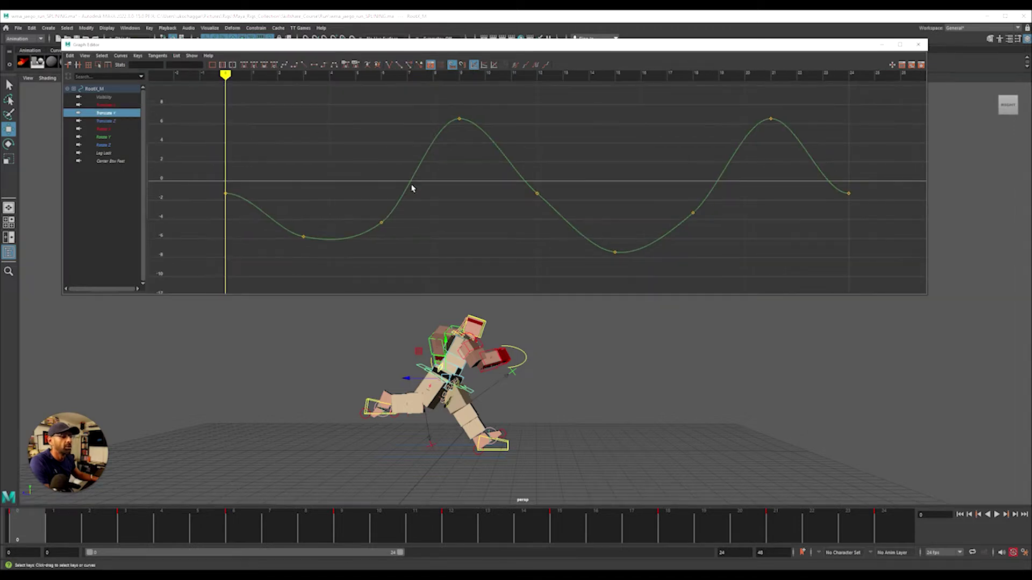
drag(496, 188, 554, 214)
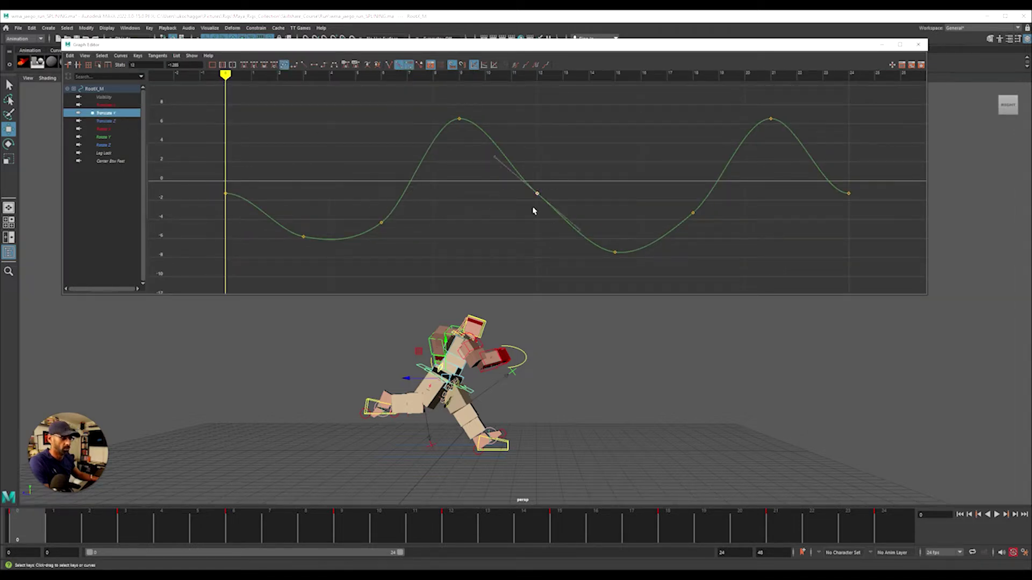
drag(510, 187, 511, 186)
middle_drag(514, 180, 513, 170)
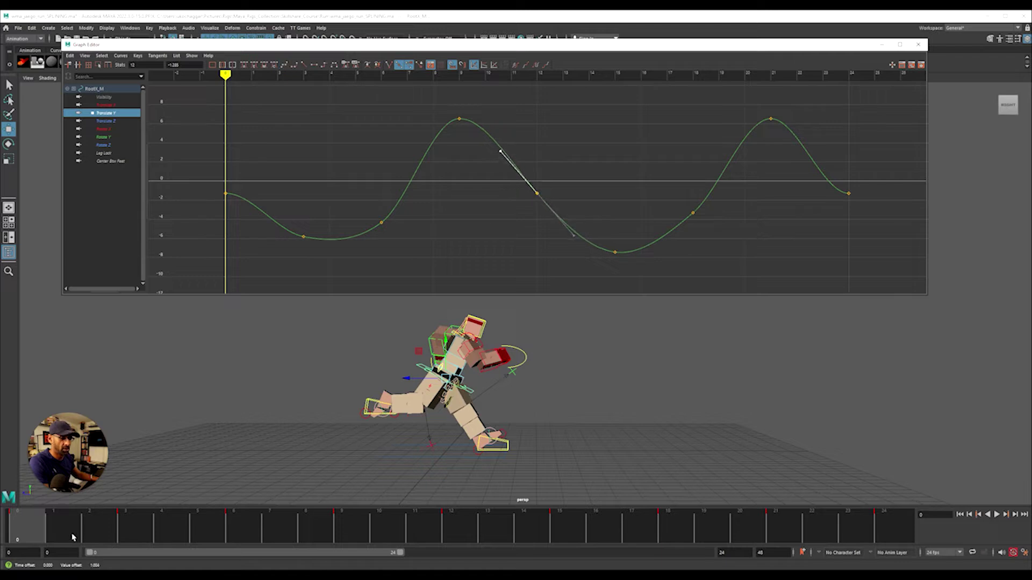
Step: Scrub the run through frame 21 to check the body's rise and fall, reselect the root control, and return to frame 0
drag(73, 537, 680, 533)
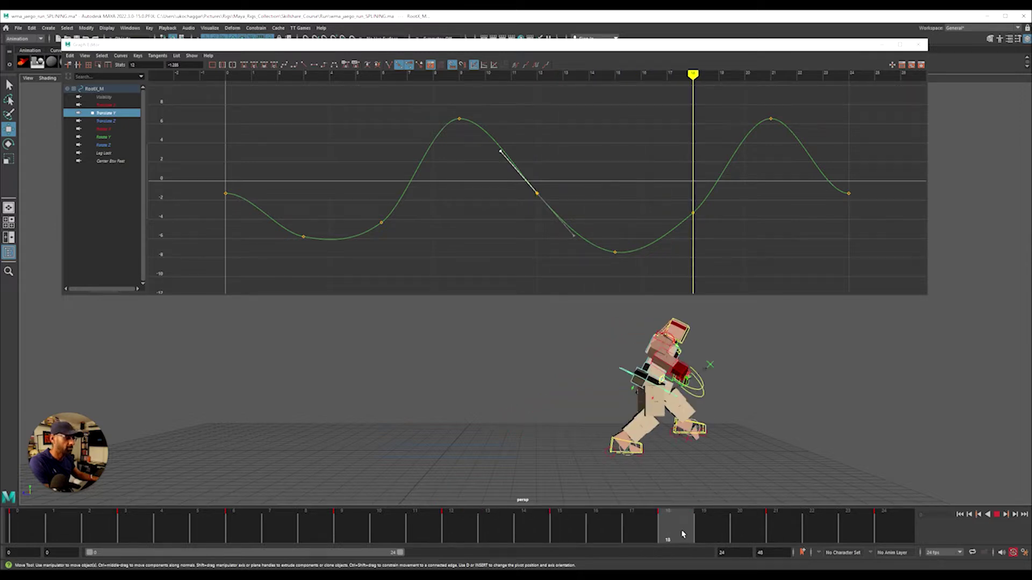
drag(693, 533, 783, 522)
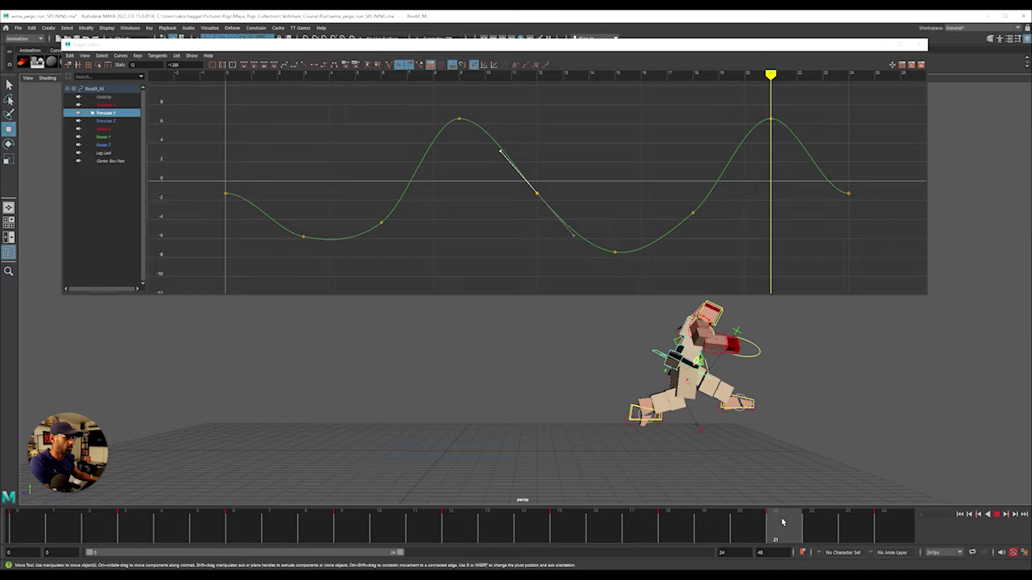
click(636, 456)
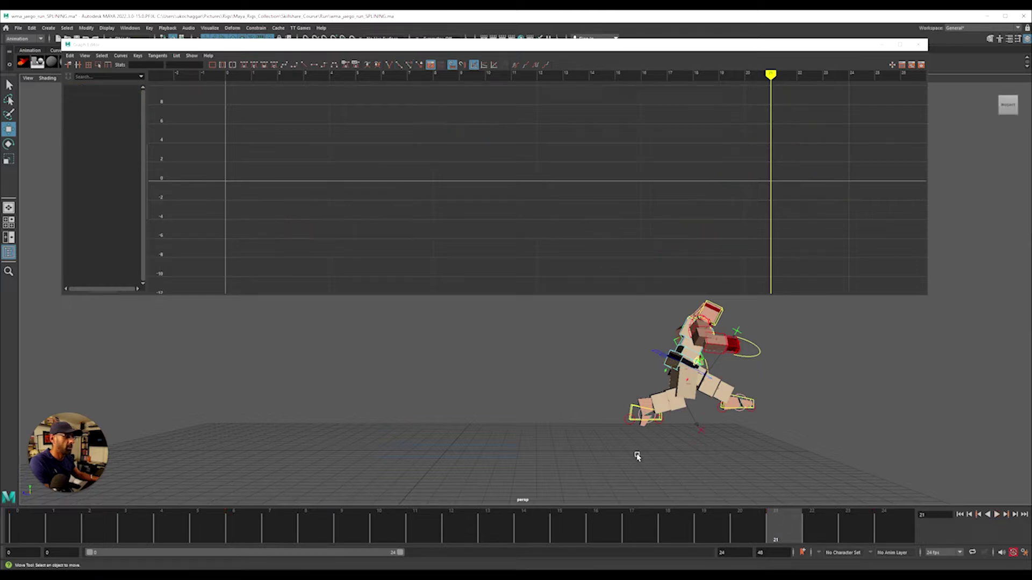
alt+drag(636, 456, 639, 456)
alt+middle_drag(639, 456, 620, 433)
alt+drag(620, 432, 629, 379)
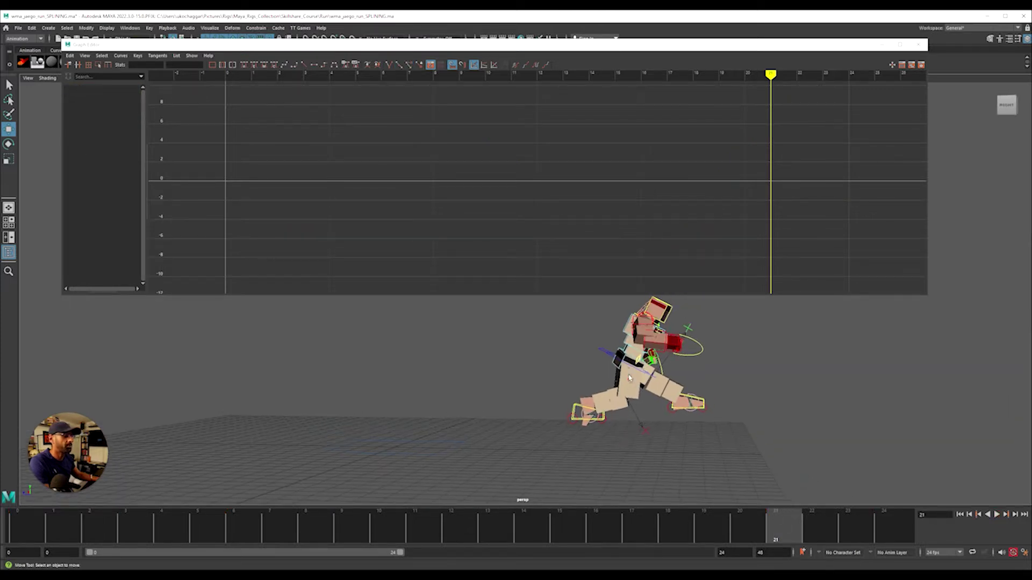
click(606, 350)
drag(483, 529, 18, 531)
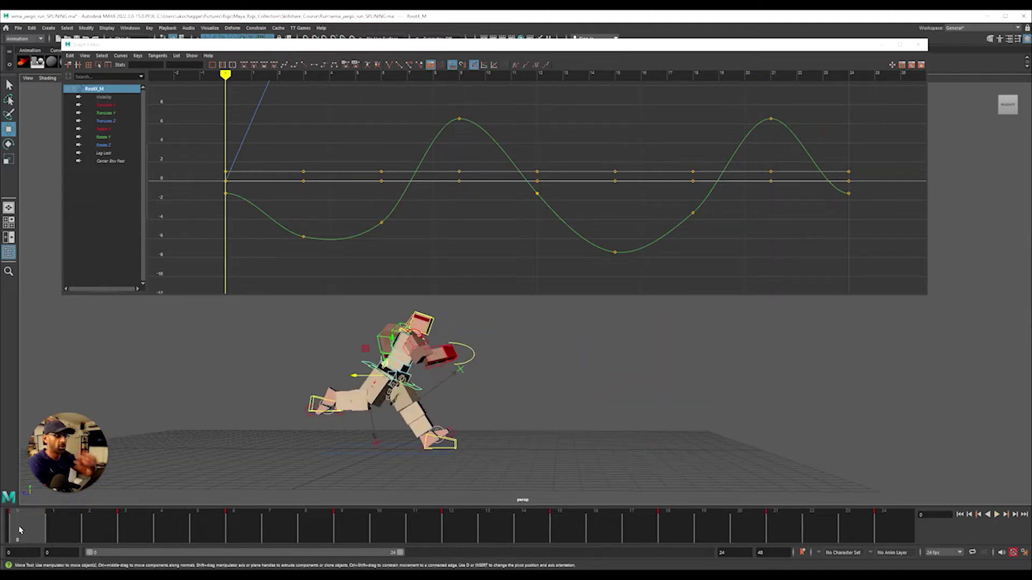
Step: Move to frame 6 and switch the viewport to the orthographic side view, framing the whole character
click(120, 530)
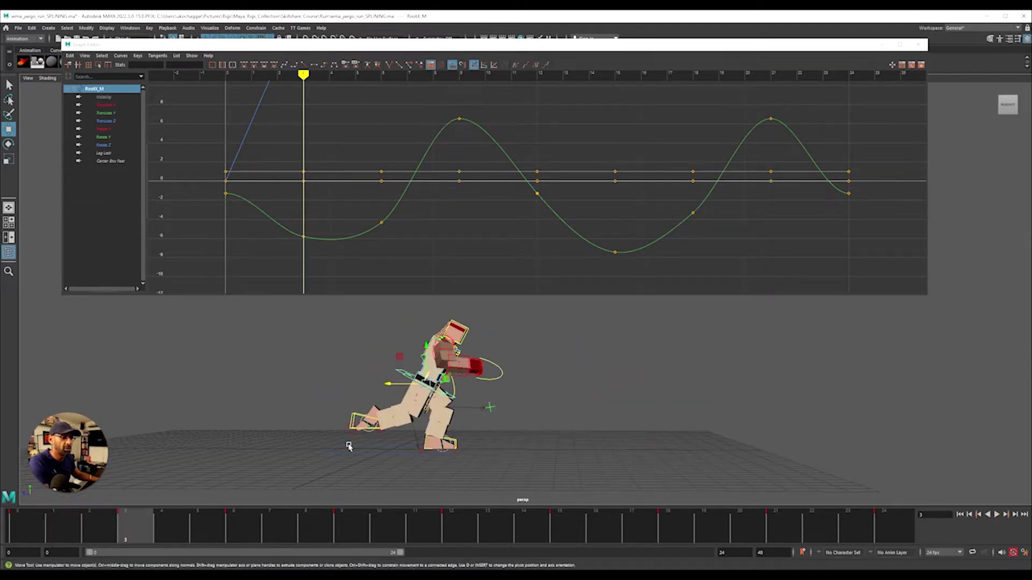
click(245, 520)
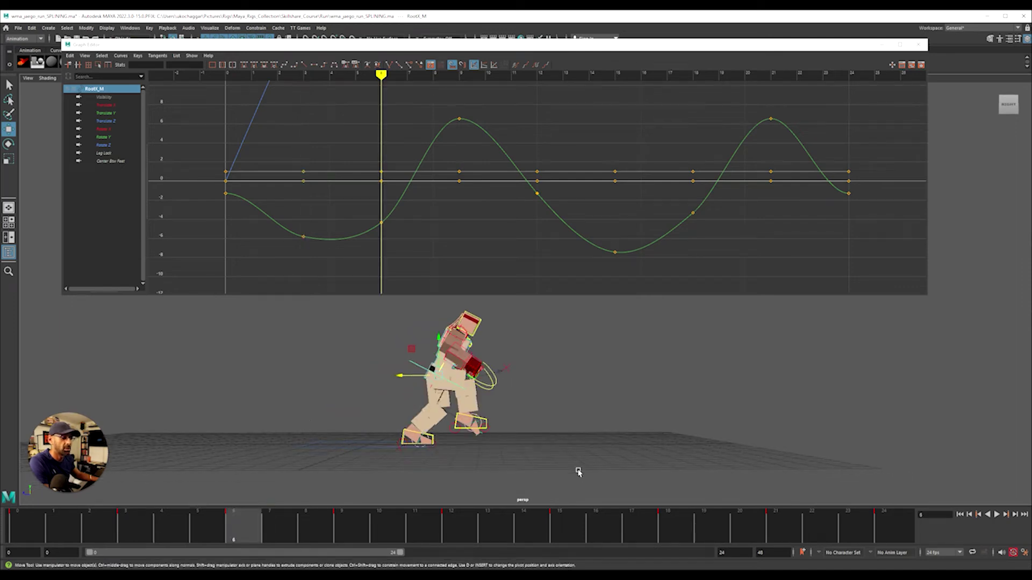
key(space)
key(space)
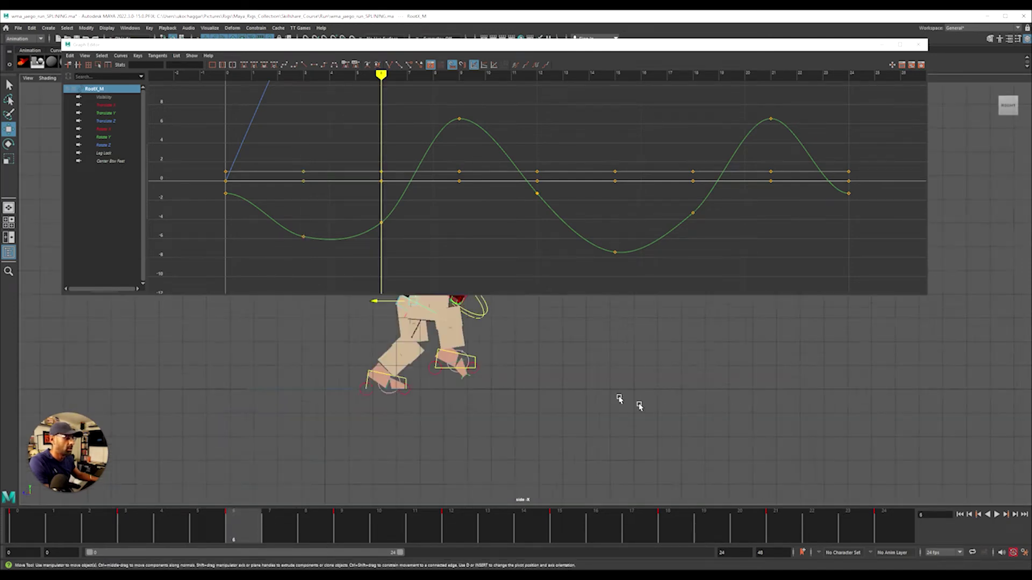
alt+middle_drag(611, 330, 562, 415)
scroll(483, 427, down, 1)
alt+middle_drag(440, 432, 439, 438)
scroll(439, 438, down, 1)
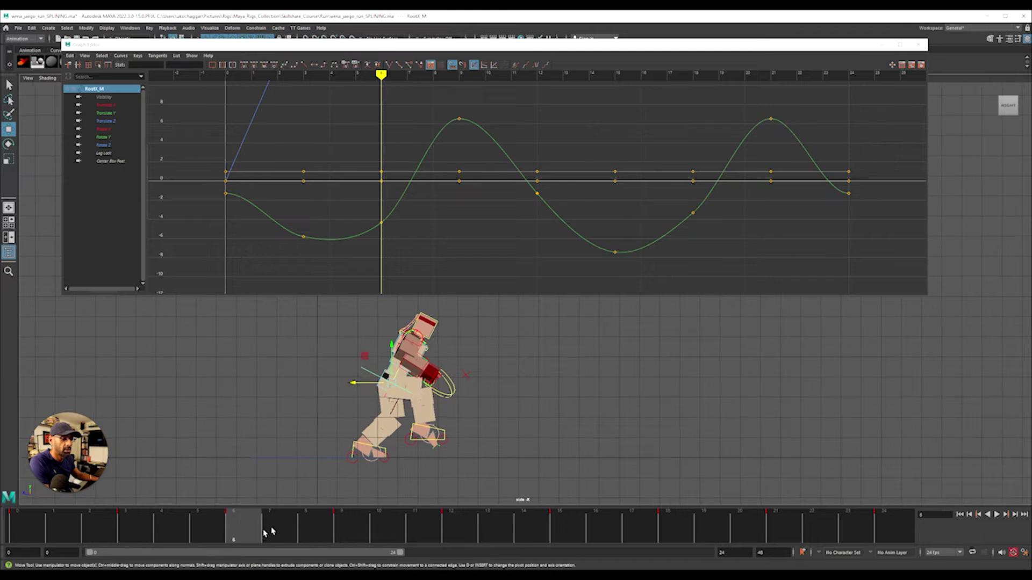
mouse_move(265, 529)
mouse_down()
mouse_move(351, 530)
mouse_move(247, 534)
mouse_up()
click(421, 379)
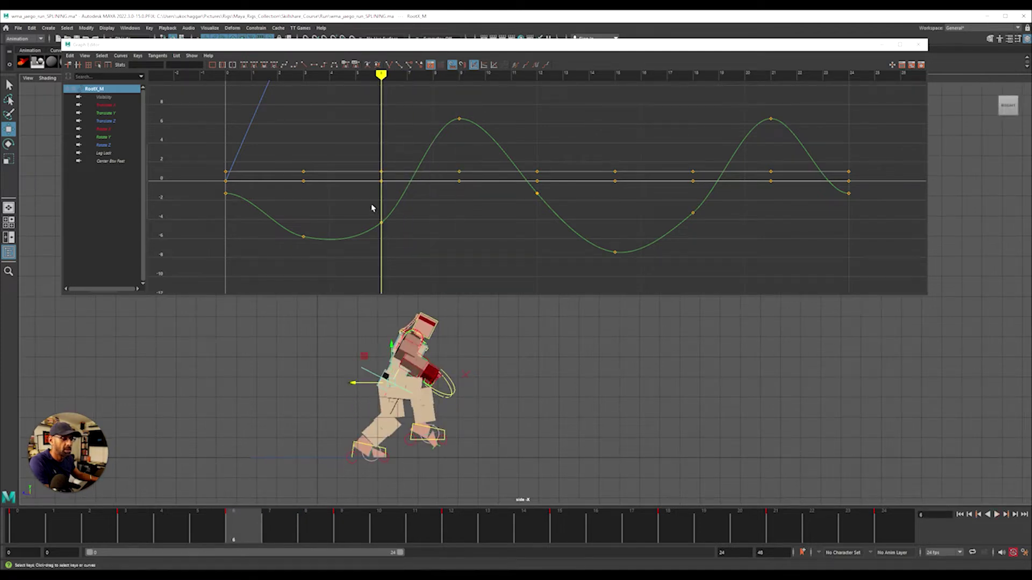
Step: Isolate the root's Translate Y curve and move to frame 12
click(106, 113)
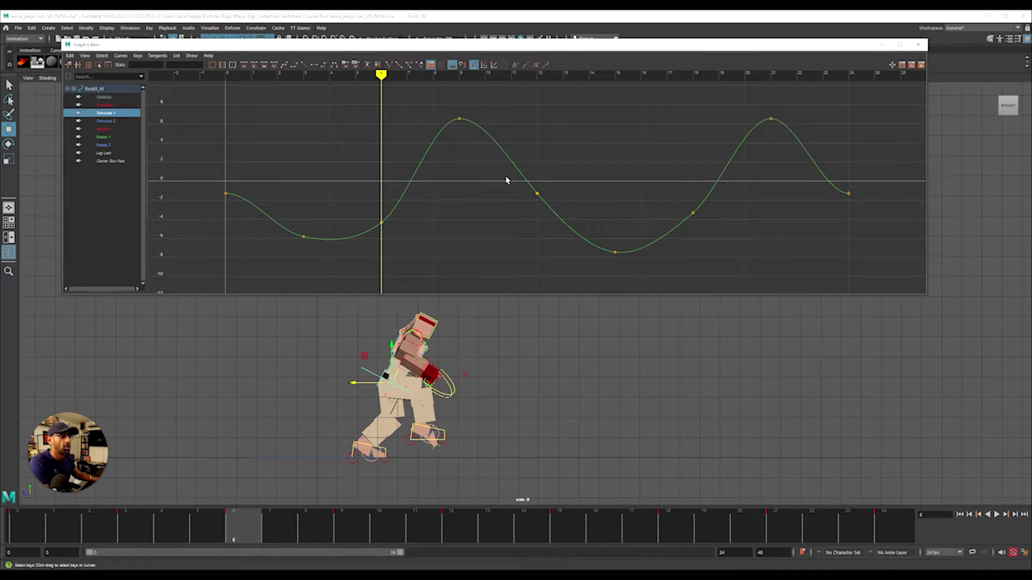
drag(513, 182, 559, 207)
drag(306, 531, 466, 533)
click(521, 214)
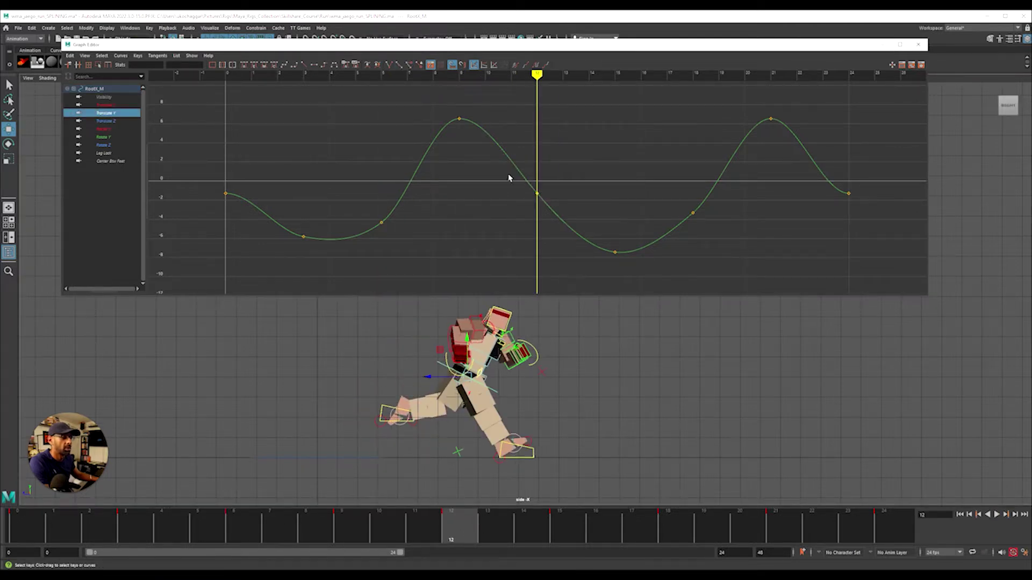
Step: Try setting the Translate Y keys at frames 6 and 18 to 6.629, and undo the change
drag(498, 175, 580, 222)
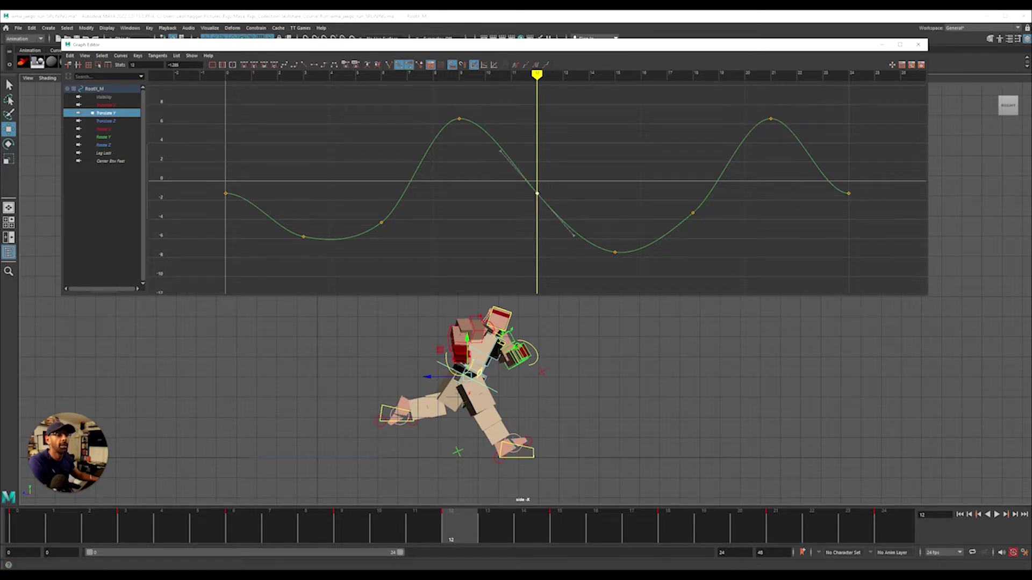
double_click(174, 65)
key(ctrl+c)
drag(377, 210, 419, 261)
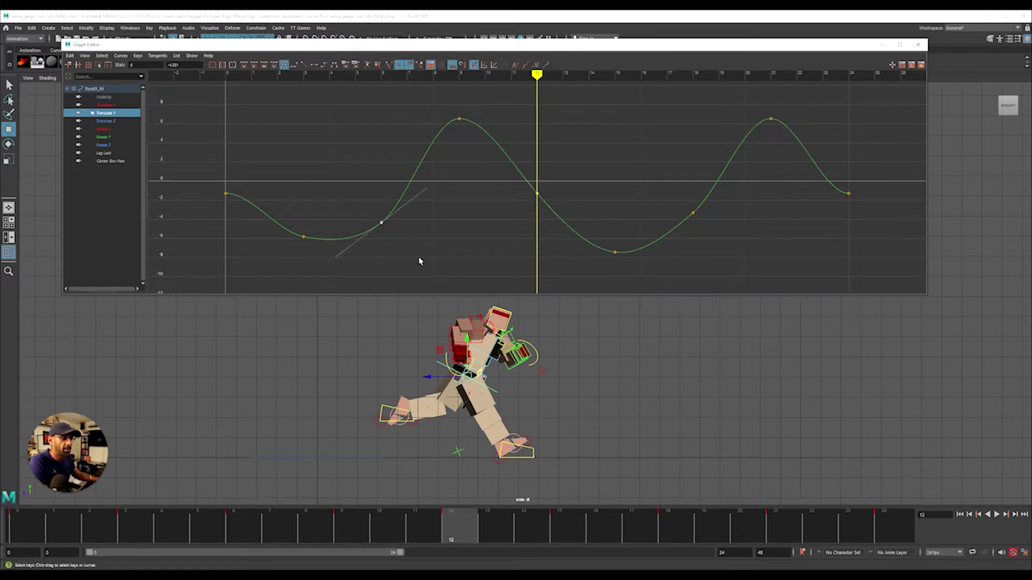
drag(663, 192, 714, 226)
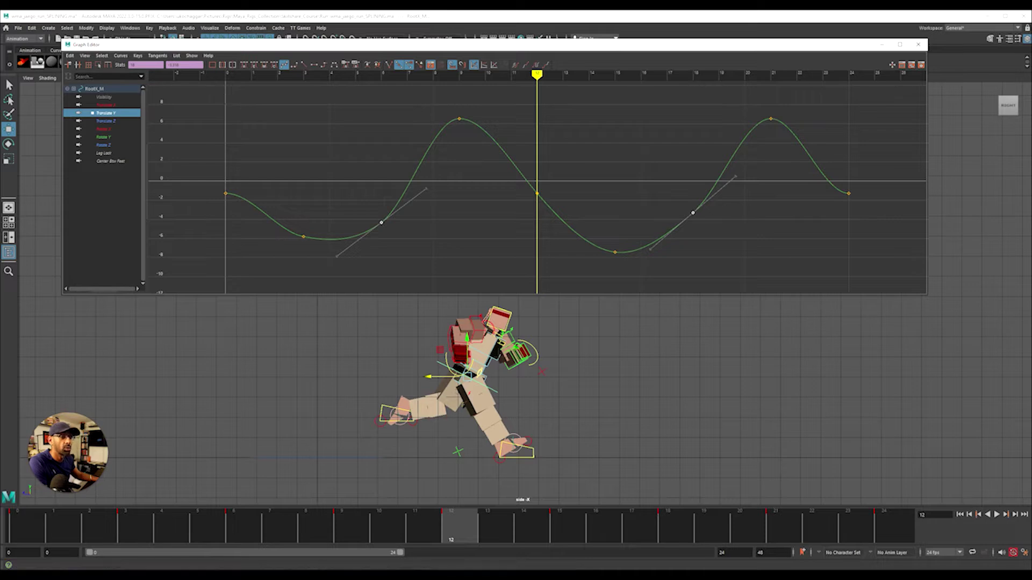
text(6.629)
key(Return)
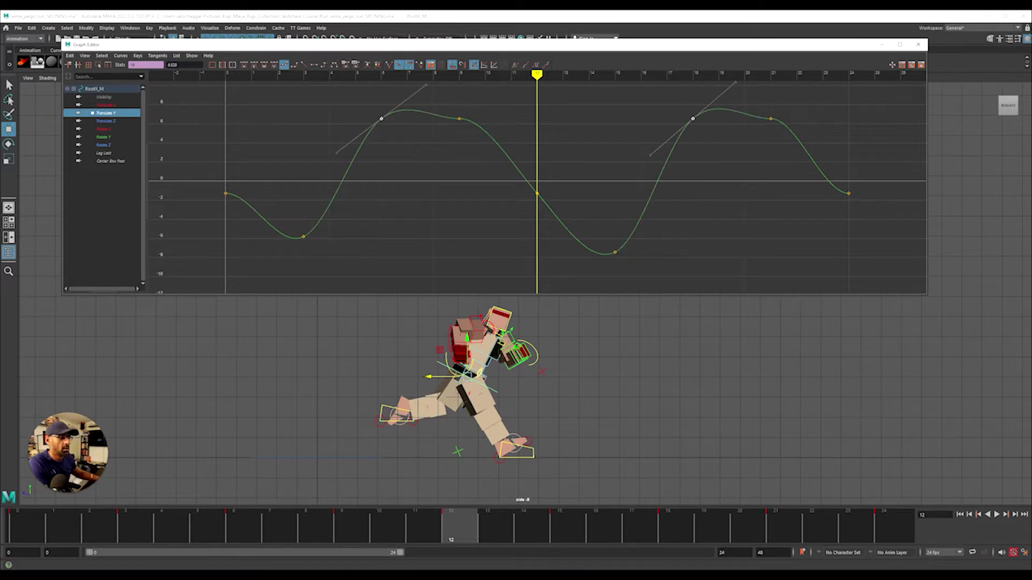
key(ctrl+z)
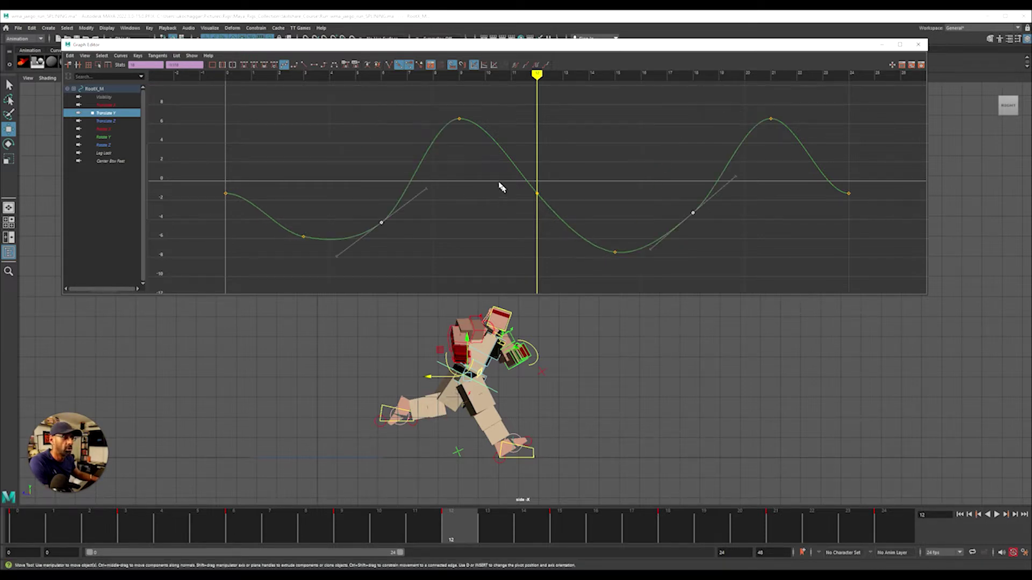
Step: Copy the Translate Y value of the key at frame 12 onto the keys at frames 6 and 18
drag(499, 187, 543, 207)
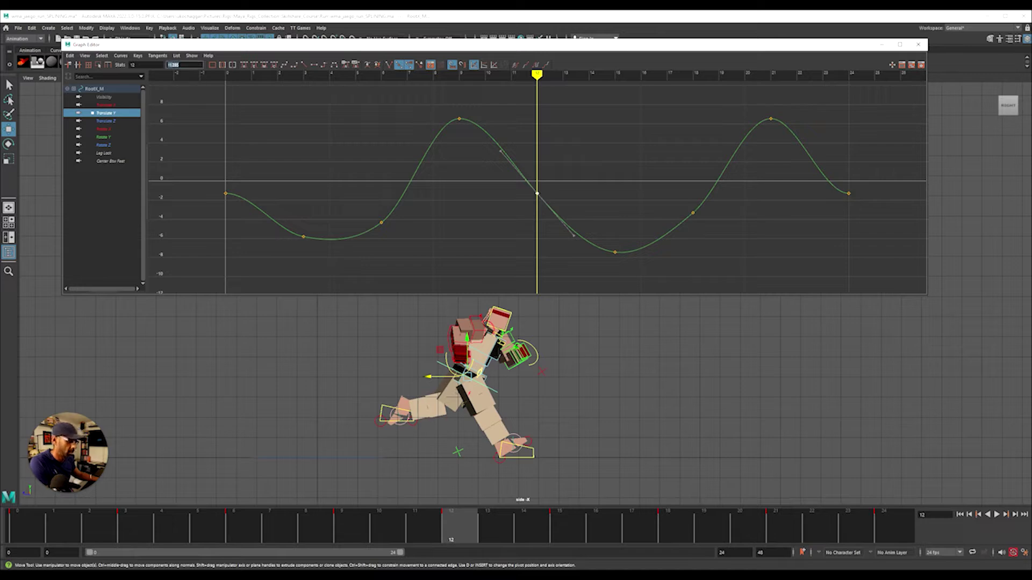
drag(344, 171, 401, 236)
shift+drag(653, 187, 725, 230)
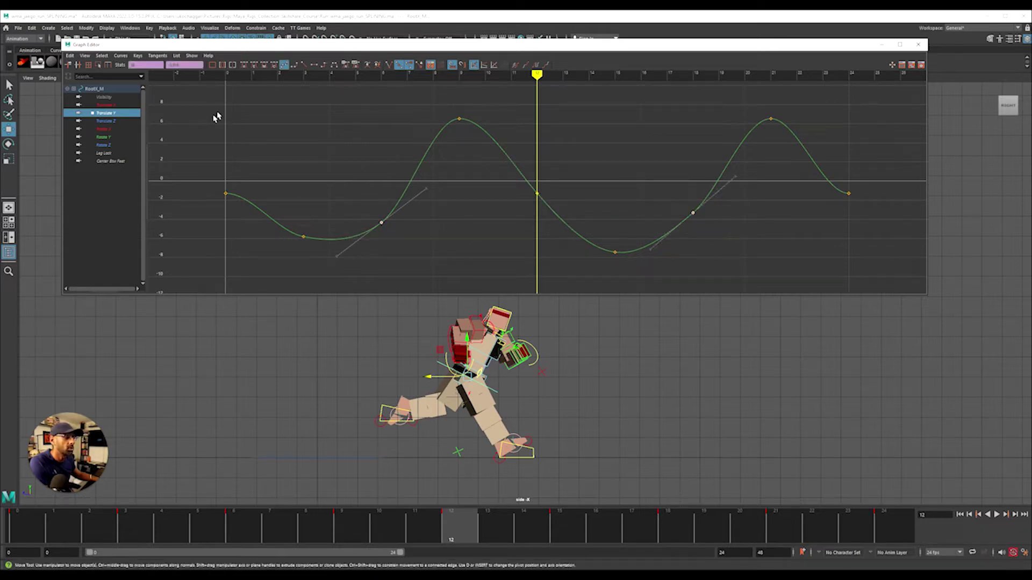
key(ctrl+v)
key(Return)
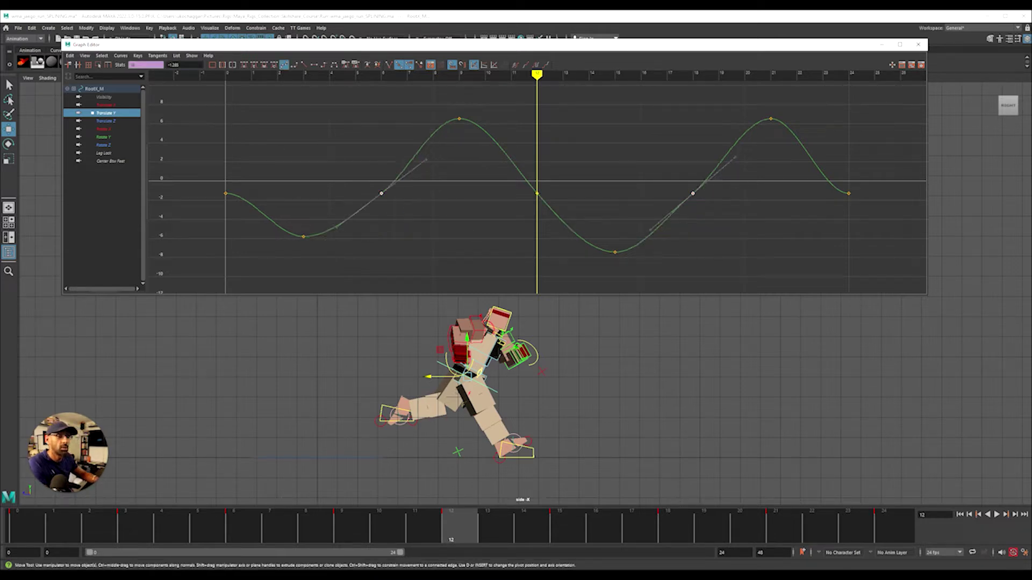
Step: Steepen the tangents of the root's Translate Y keys at frames 6 and 18
drag(404, 171, 419, 187)
middle_drag(432, 191, 430, 185)
drag(676, 176, 679, 219)
scroll(679, 222, down, 3)
middle_drag(679, 219, 684, 226)
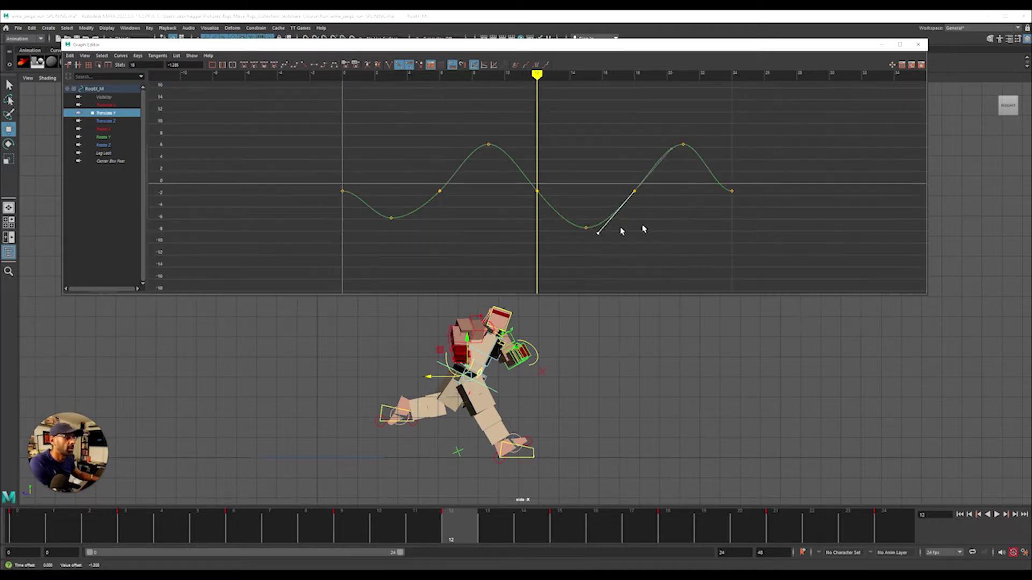
scroll(539, 241, up, 6)
scroll(522, 239, down, 4)
scroll(521, 239, up, 1)
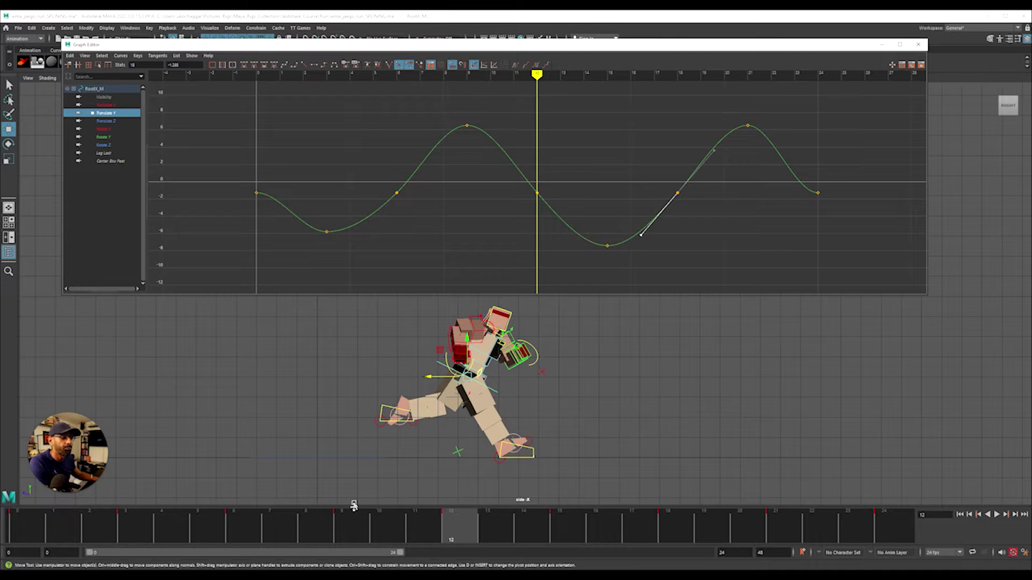
Step: Play back and scrub the run through frame 21 to check the body's rise and fall, and reselect the root control
drag(353, 513, 16, 532)
key(alt+v)
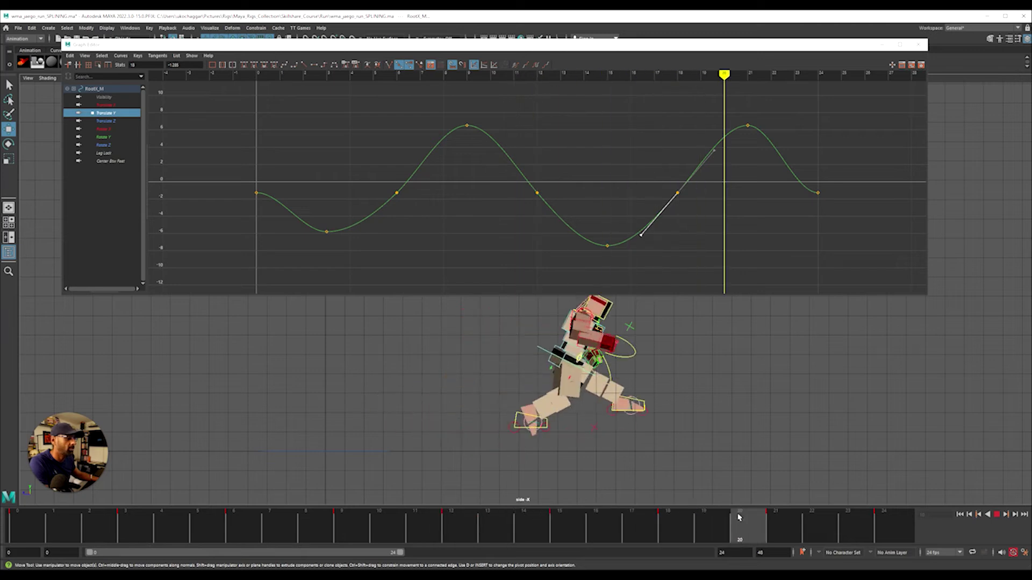
key(alt+v)
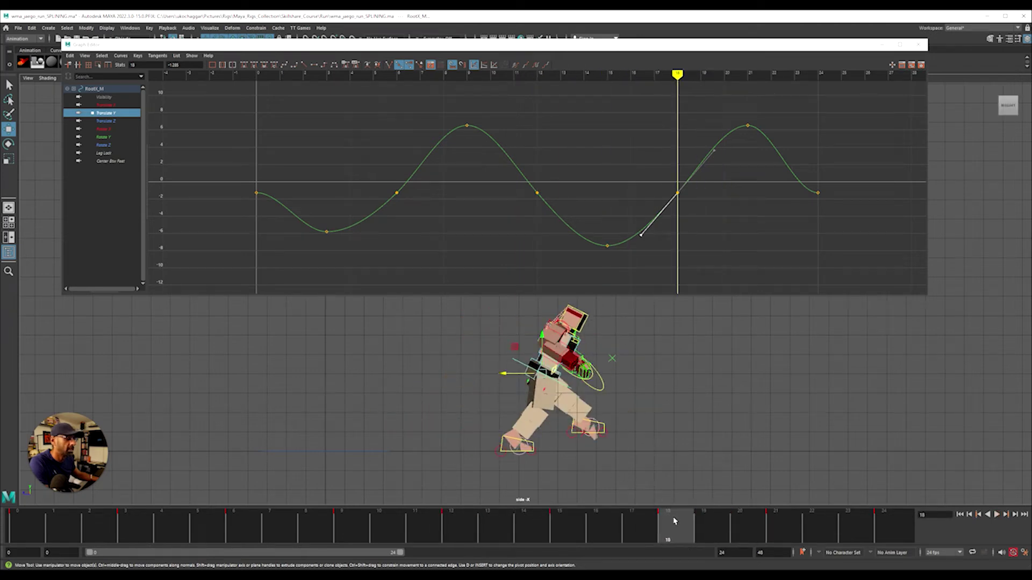
drag(674, 521, 777, 538)
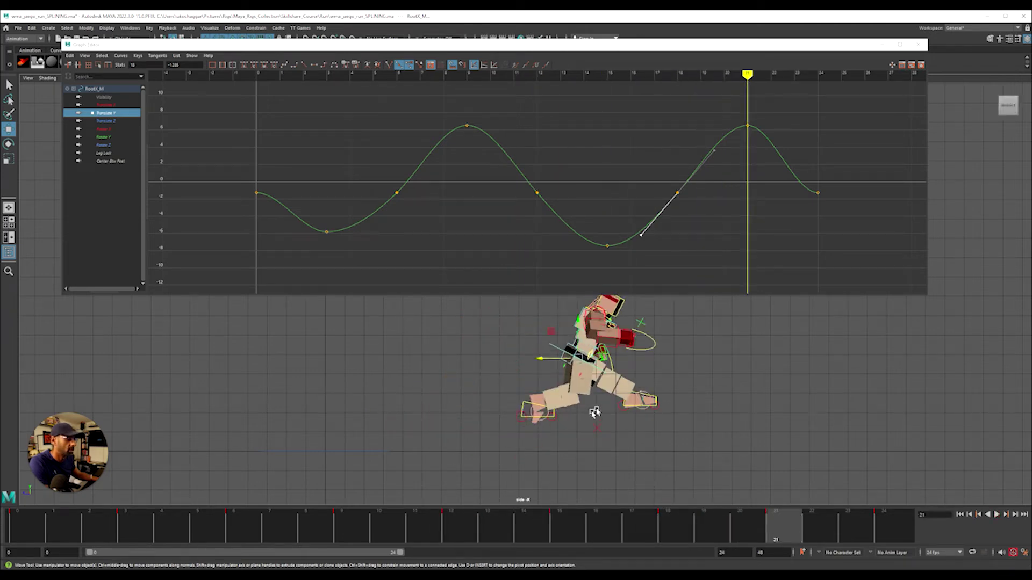
click(526, 404)
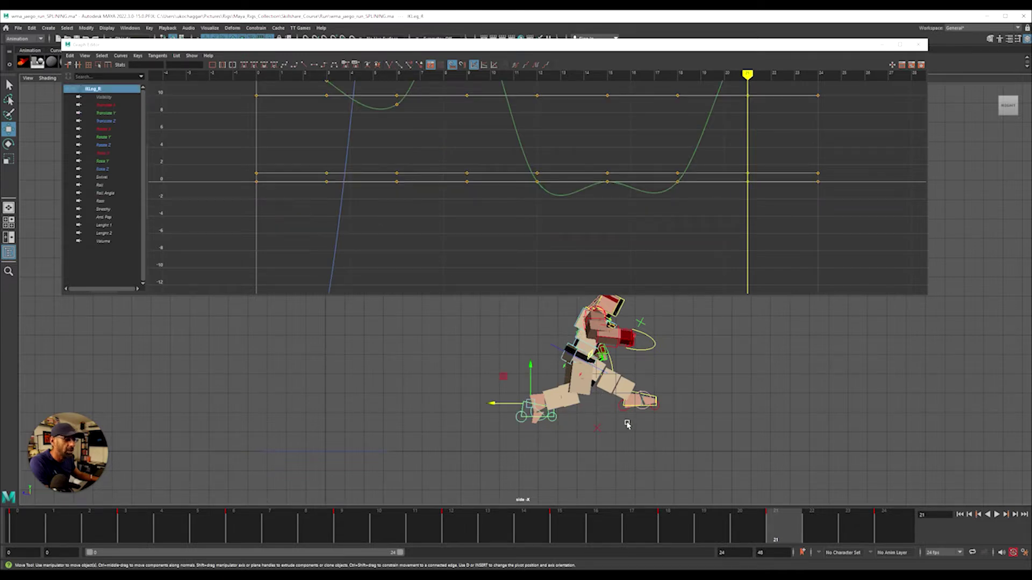
click(555, 345)
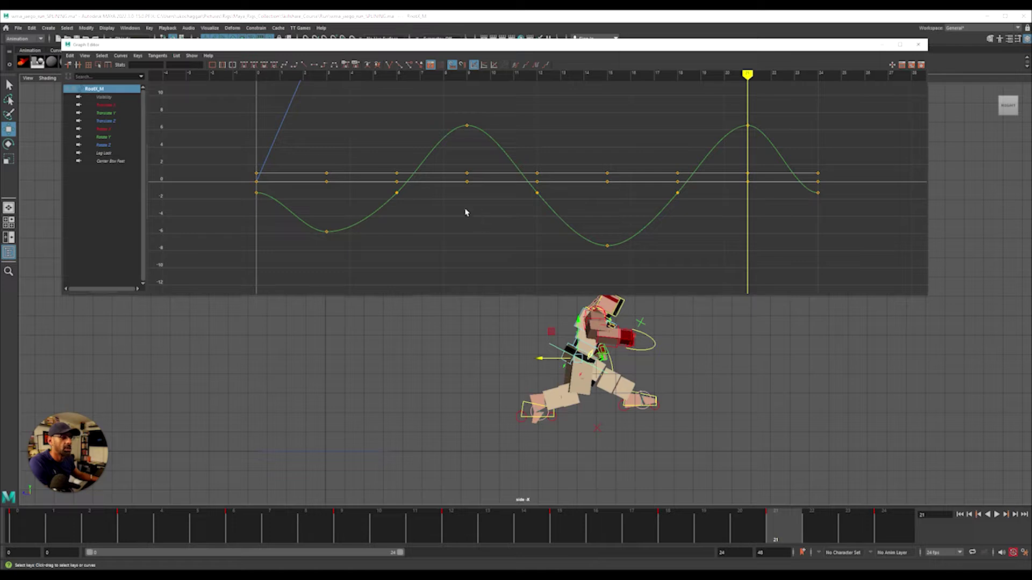
Step: Isolate the root's Translate Y curve and copy the value of the key at frame 15 onto the key at frame 3
click(108, 114)
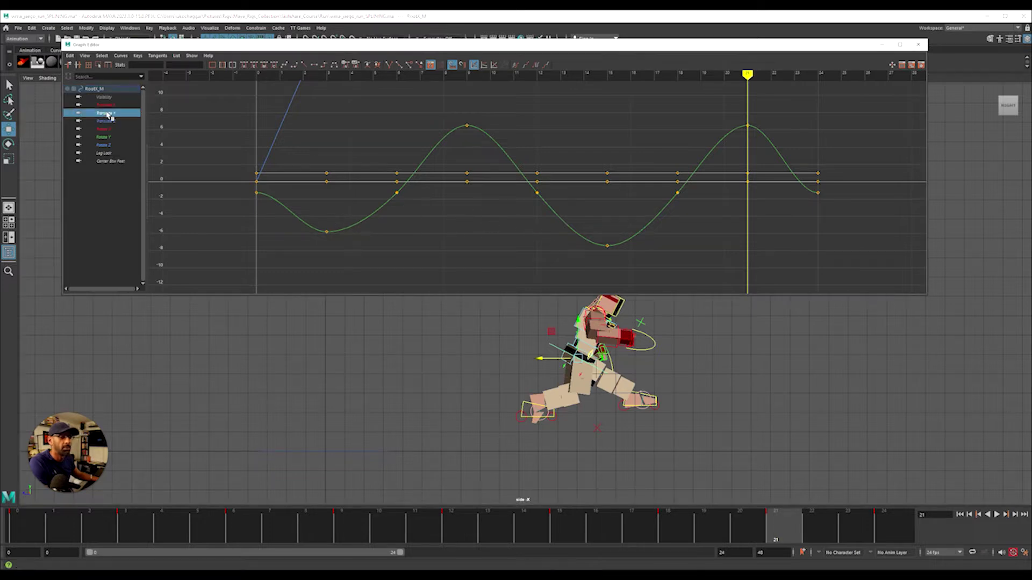
key(alt+v)
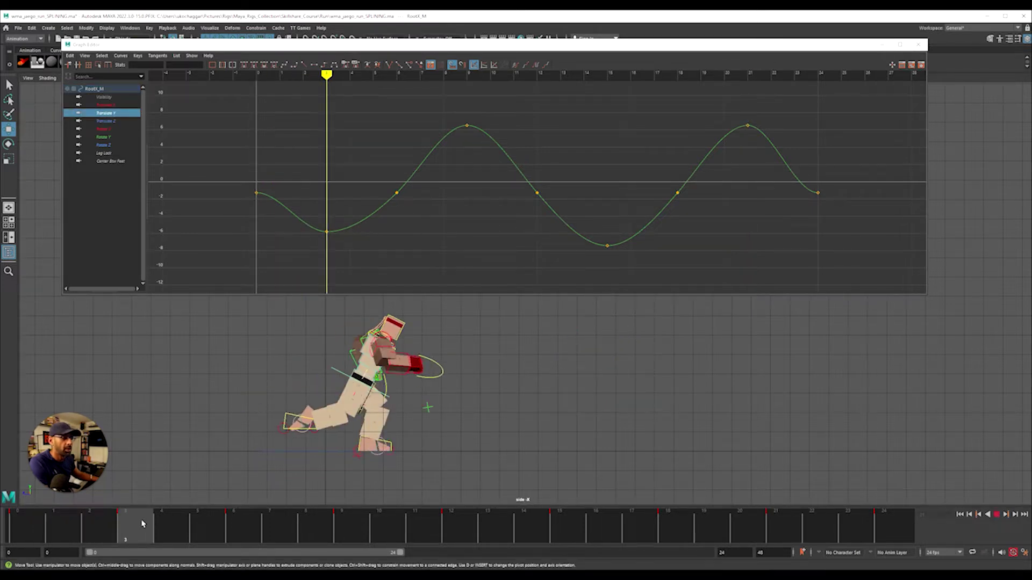
drag(143, 524, 562, 536)
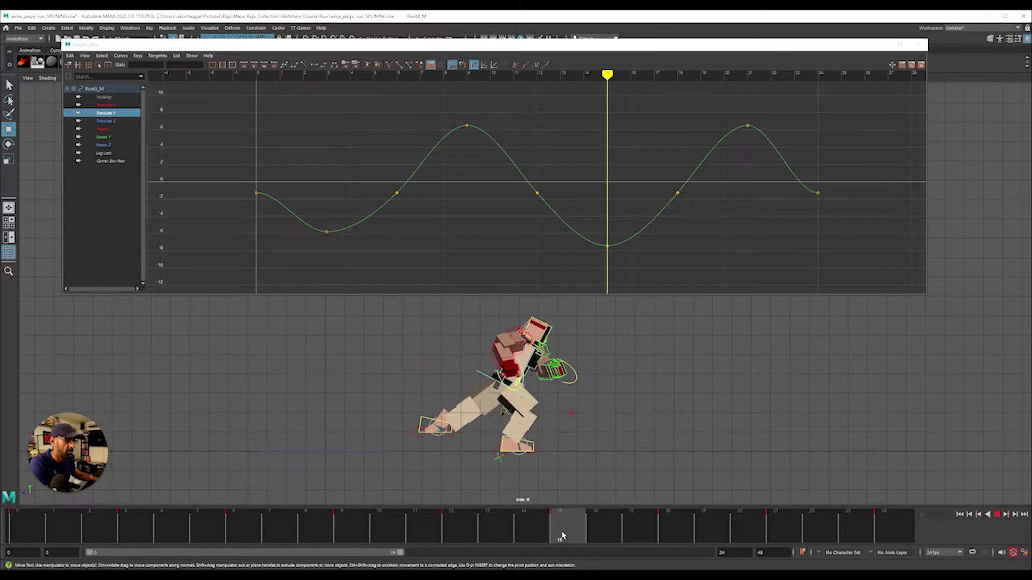
drag(589, 227, 623, 262)
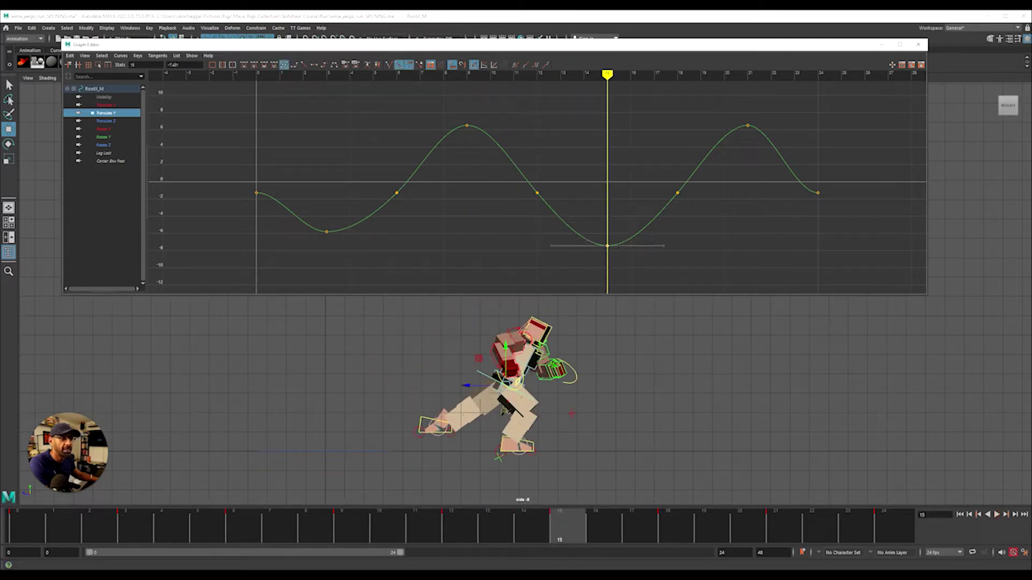
double_click(175, 65)
drag(318, 206, 350, 263)
key(Return)
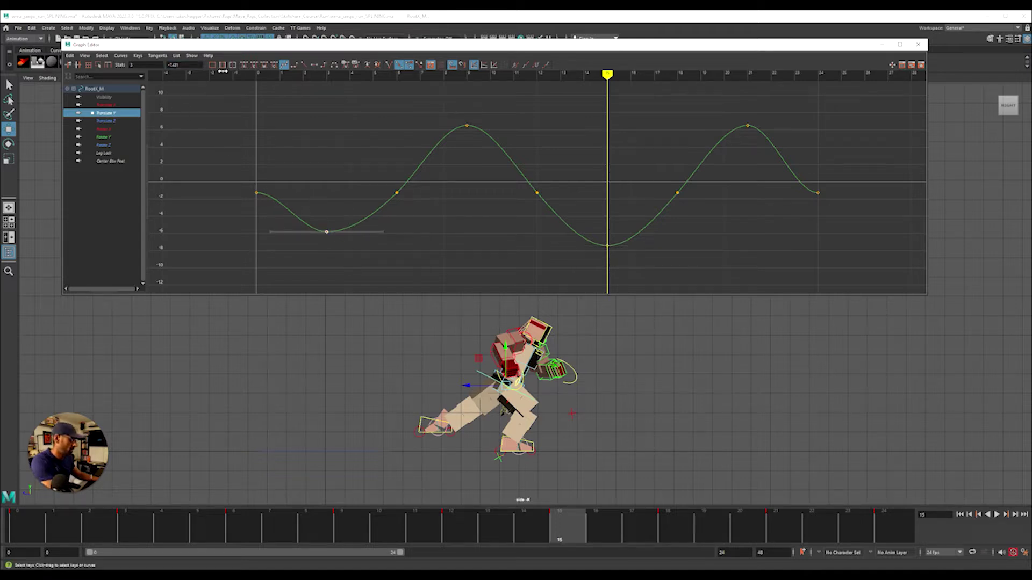
Step: Scrub the run from frame 3 to check both low poses, and return to frame 0
click(127, 536)
drag(149, 538, 634, 527)
drag(723, 528, 24, 511)
Step: Adjust the Translate Y tangents at frames 6 and 12 to steepen the curve between its highs and lows
drag(372, 169, 408, 208)
drag(419, 142, 437, 185)
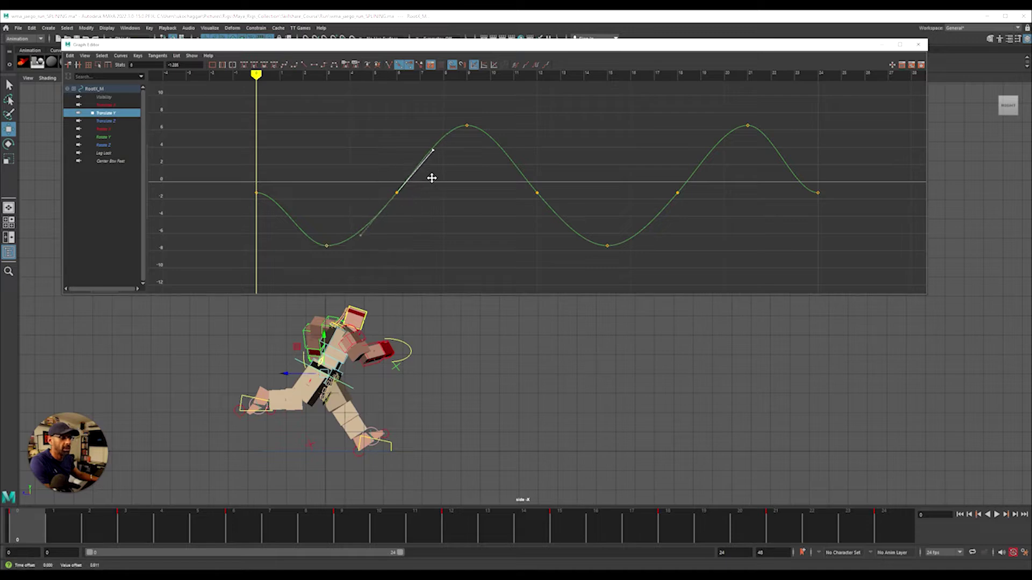
drag(492, 168, 588, 227)
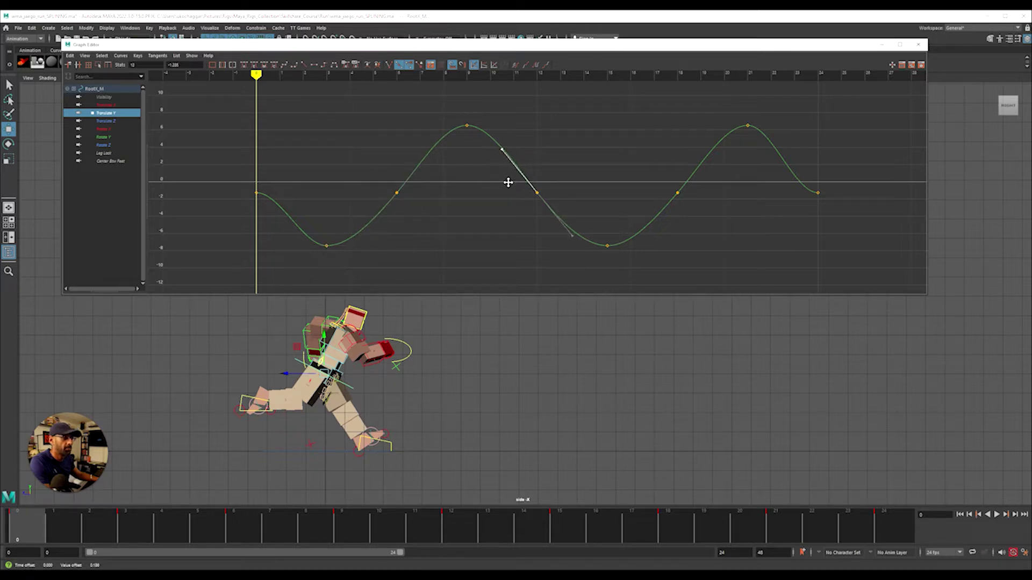
click(702, 152)
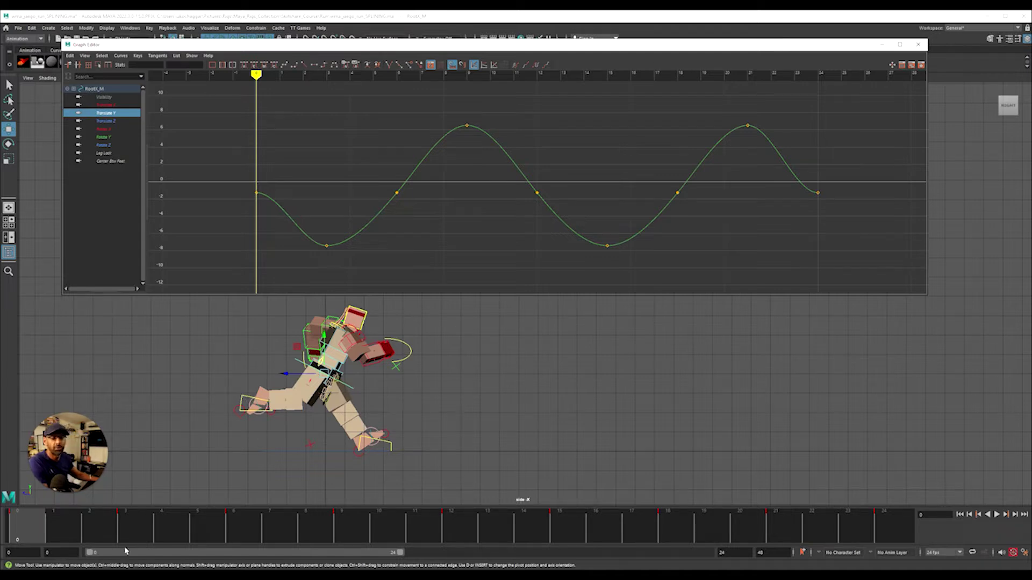
Step: Shift the right leg control slightly forward at frames 3 and 6, keying the adjusted pose at frame 3
drag(51, 531, 137, 533)
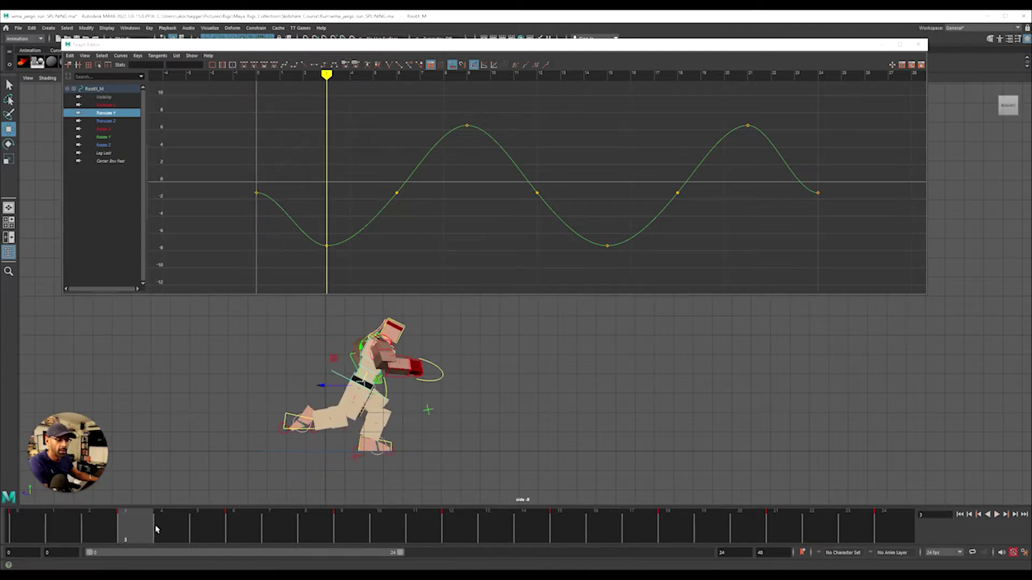
click(284, 427)
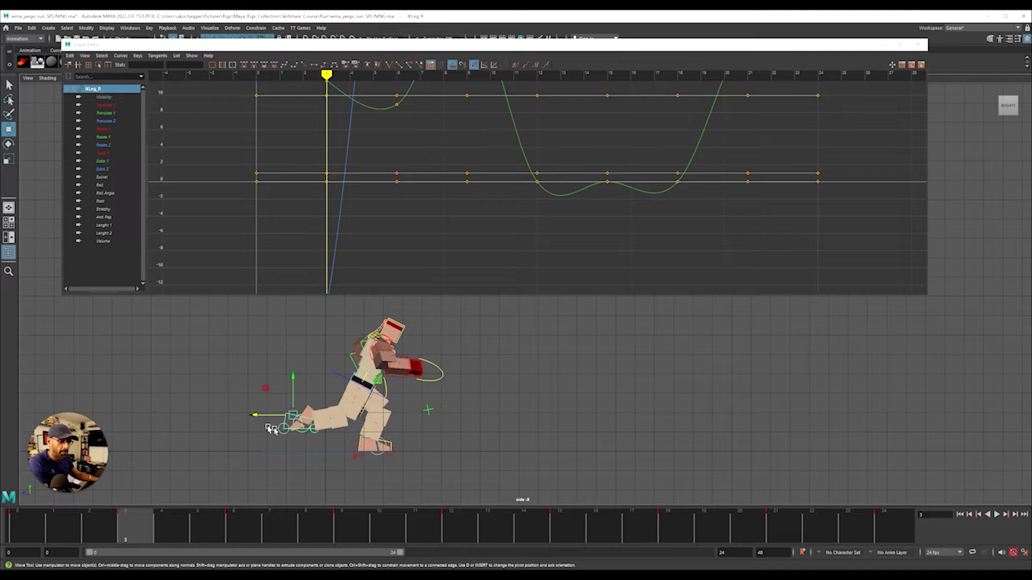
drag(273, 420, 263, 421)
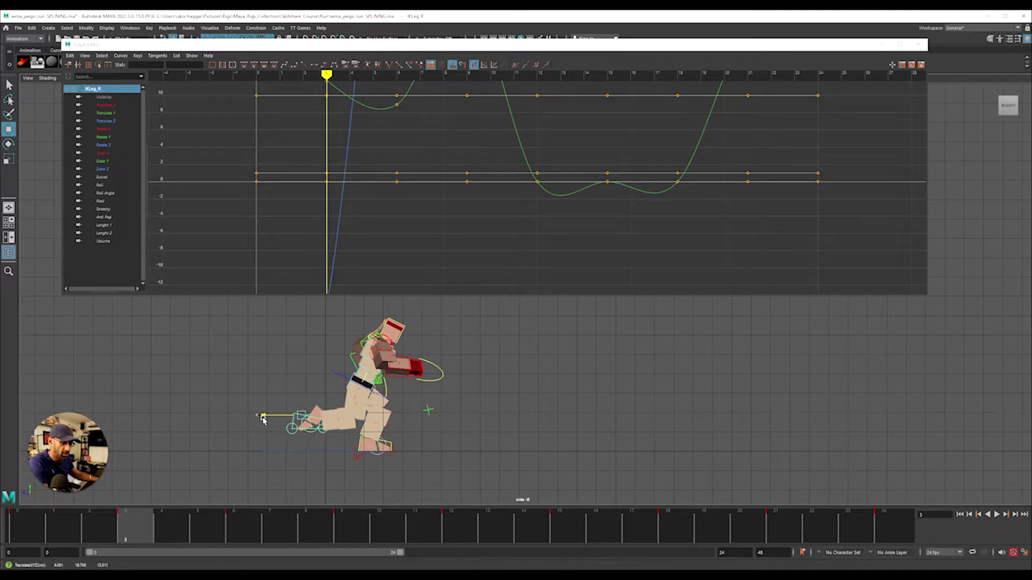
key(s)
drag(201, 525, 230, 527)
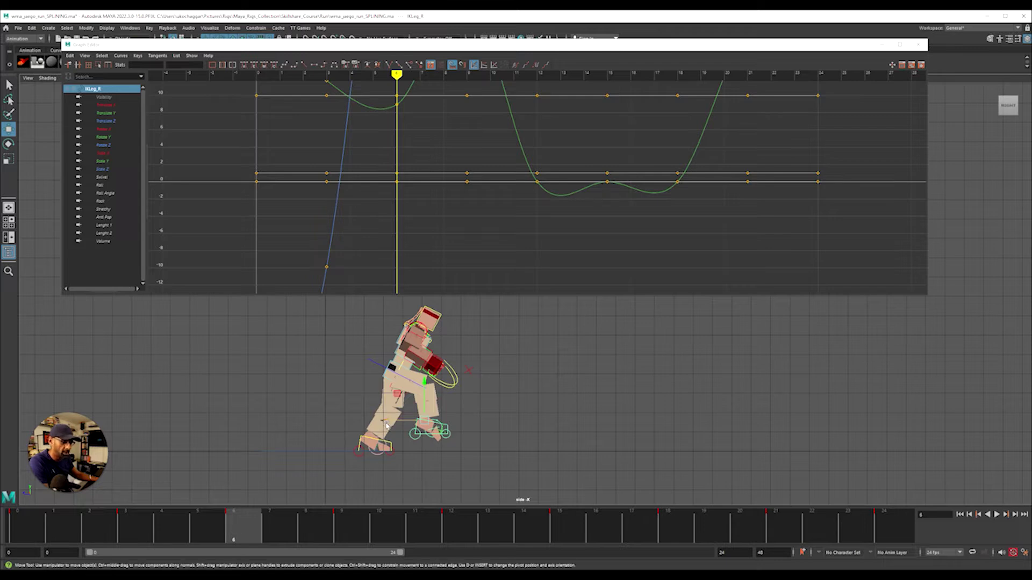
drag(389, 424, 392, 424)
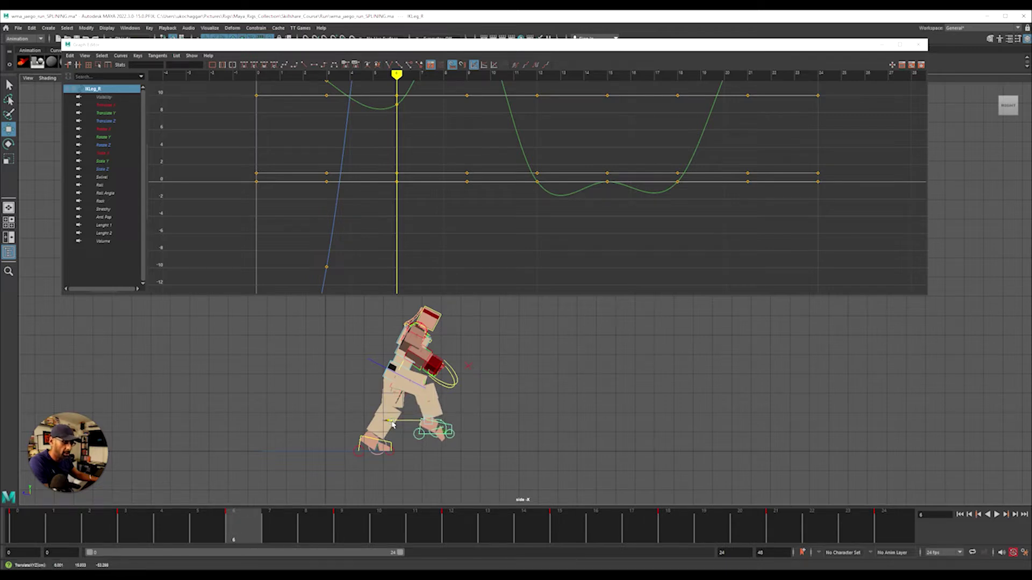
Step: At frame 6, rotate the left toe roll control to lower the heel and straighten the planted leg
click(382, 362)
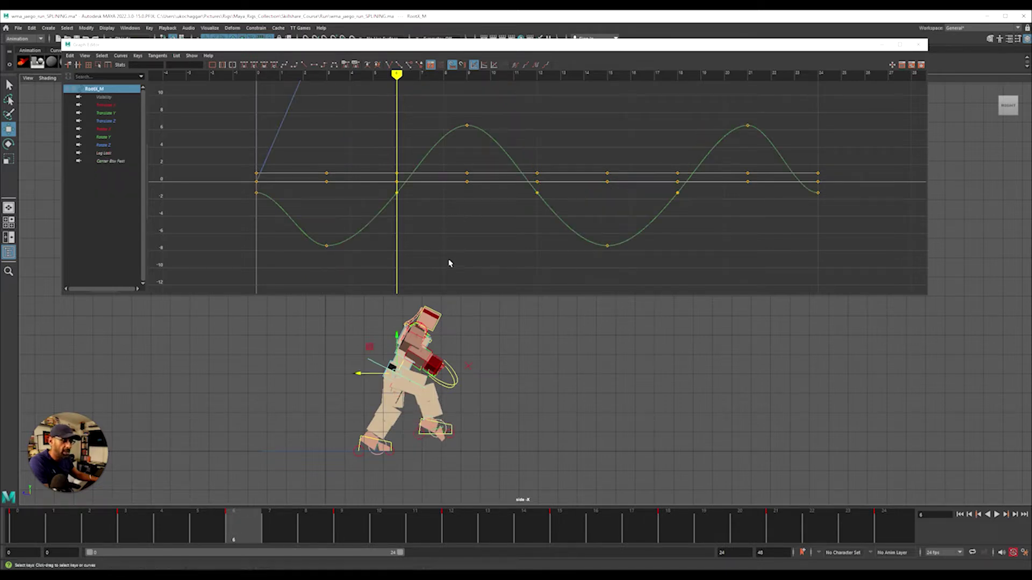
click(361, 442)
scroll(355, 462, up, 3)
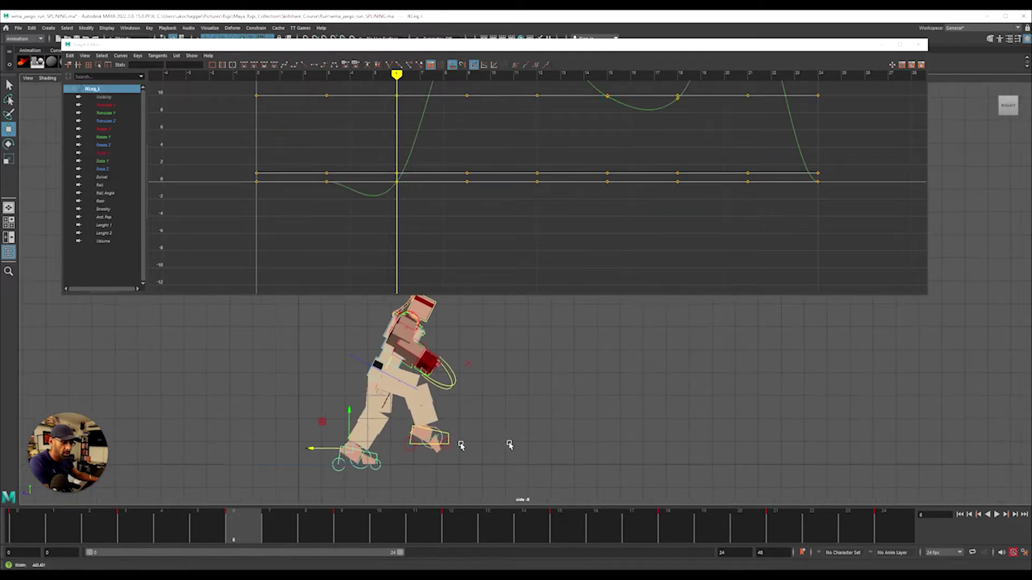
drag(452, 293, 451, 268)
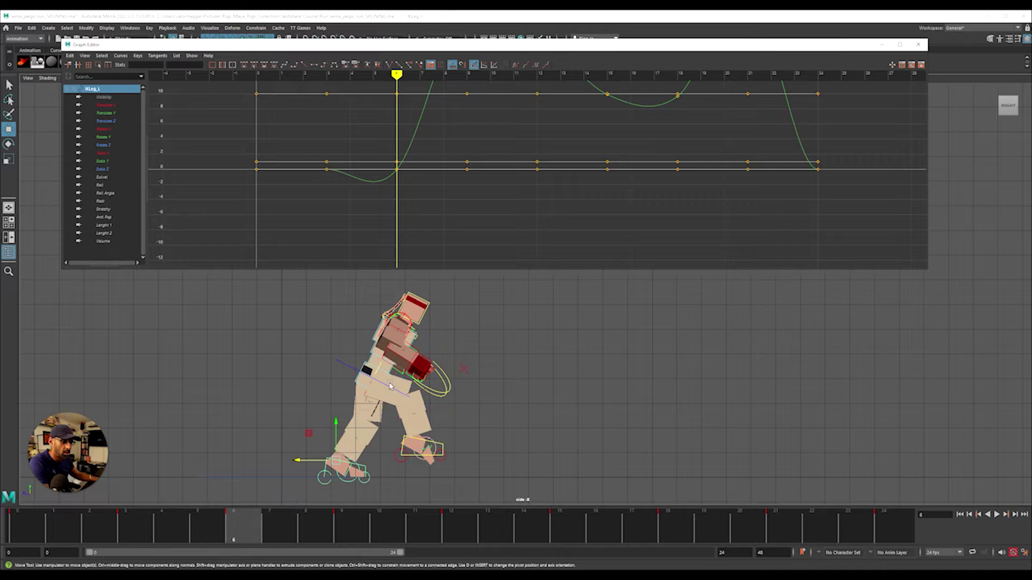
alt+middle_drag(391, 385, 409, 357)
alt+right_drag(311, 396, 341, 410)
click(351, 480)
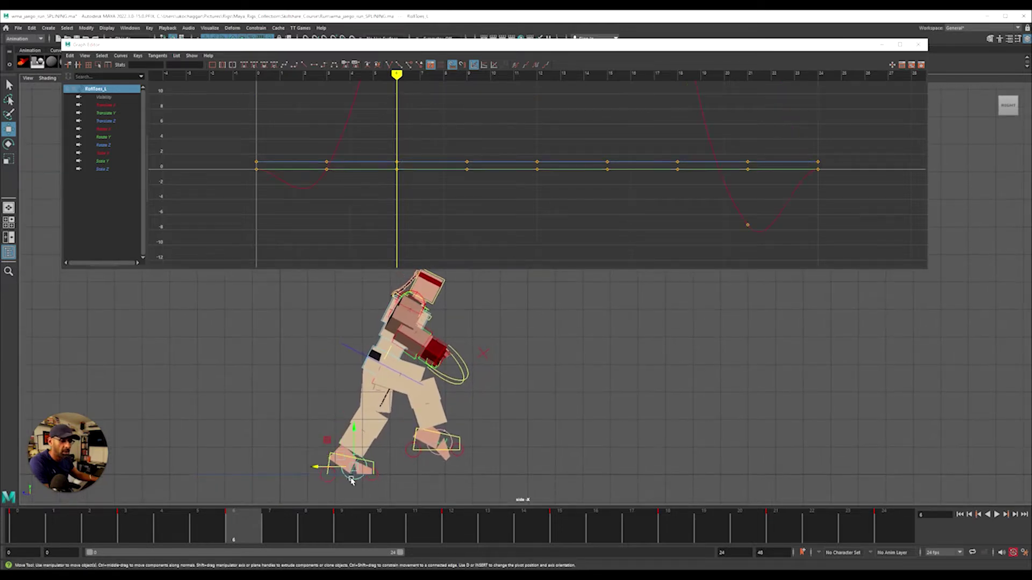
key(e)
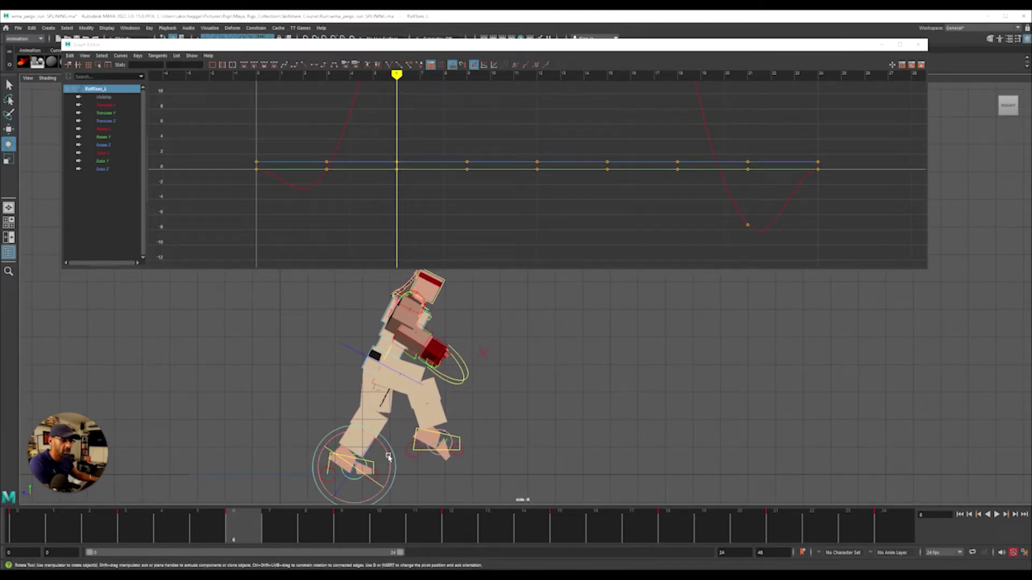
click(385, 453)
drag(386, 453, 384, 449)
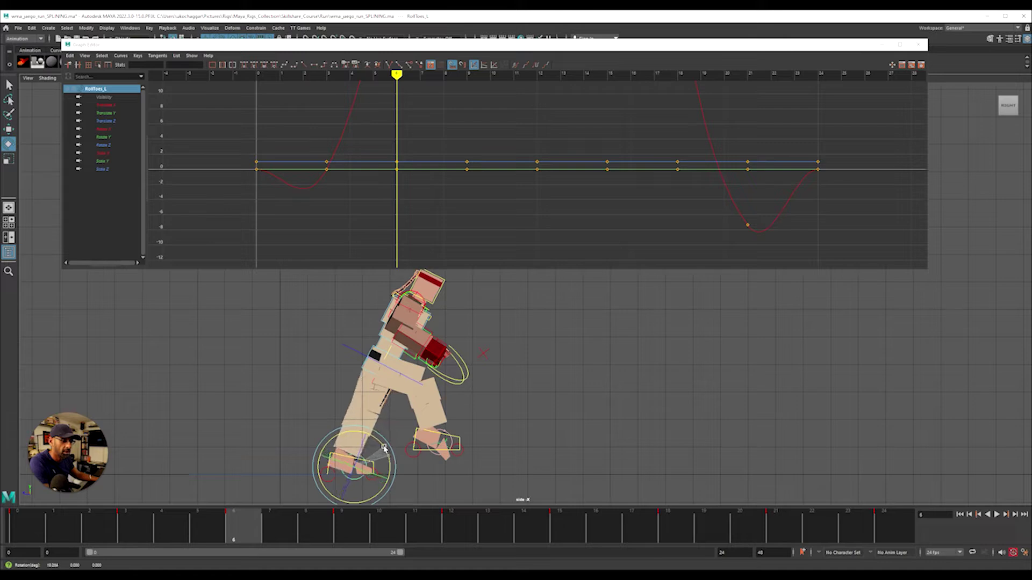
click(355, 349)
key(w)
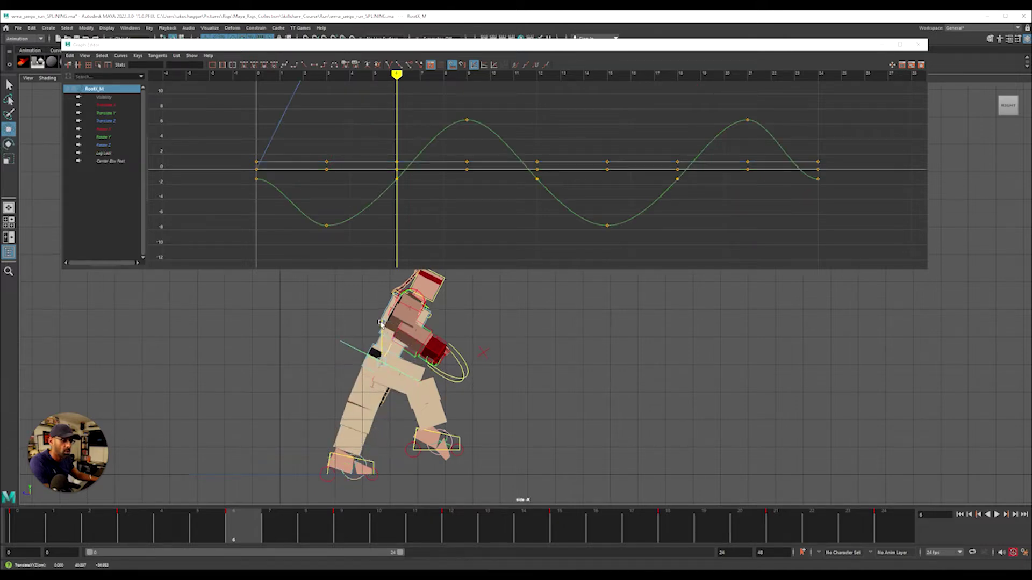
drag(381, 326, 381, 327)
key(ctrl+z)
key(ctrl+z)
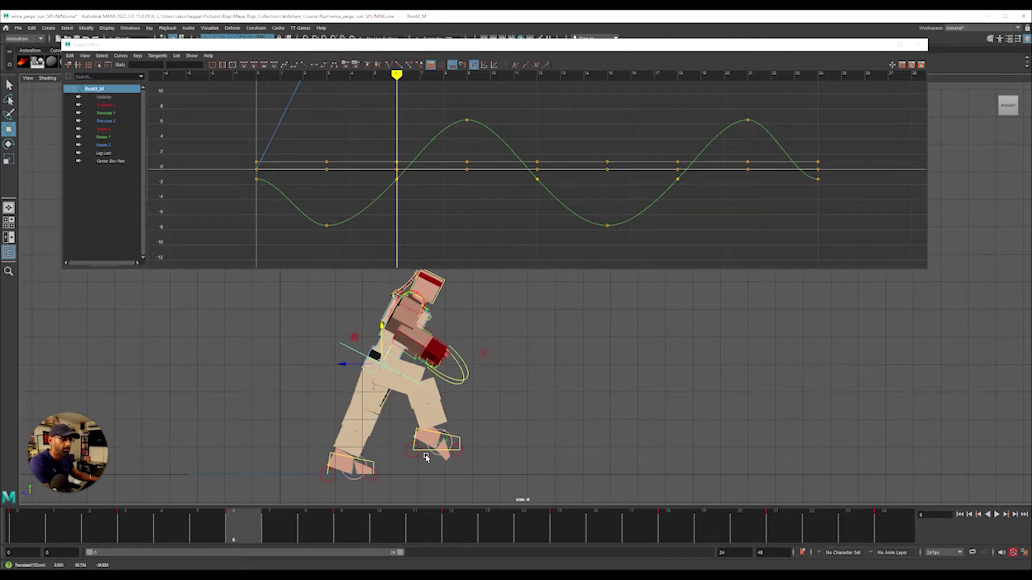
Step: Flatten the left leg control's Translate Y tangents at frames 3 and 6 to keep the foot from dipping below the ground
click(343, 537)
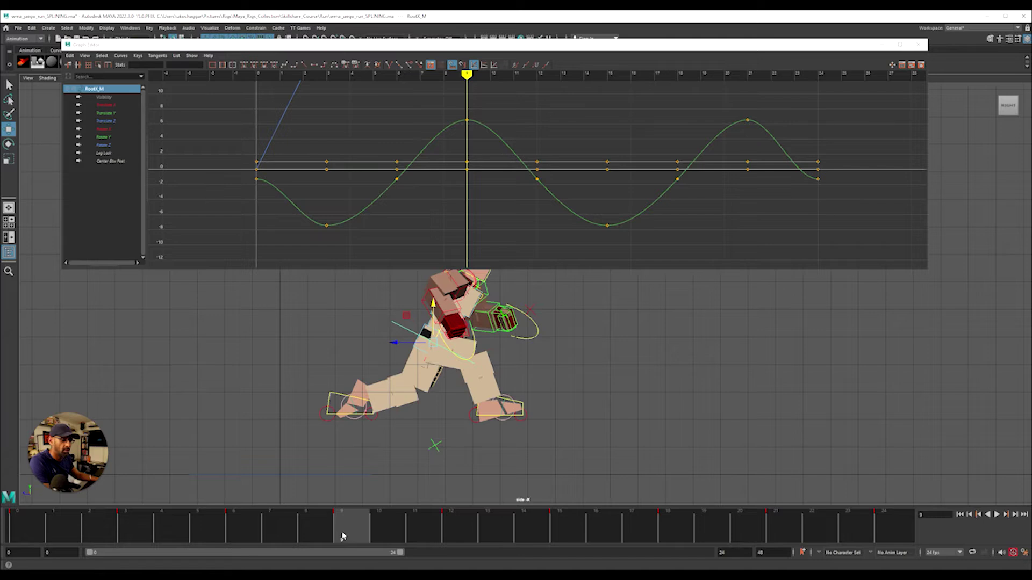
drag(344, 536, 207, 543)
click(329, 463)
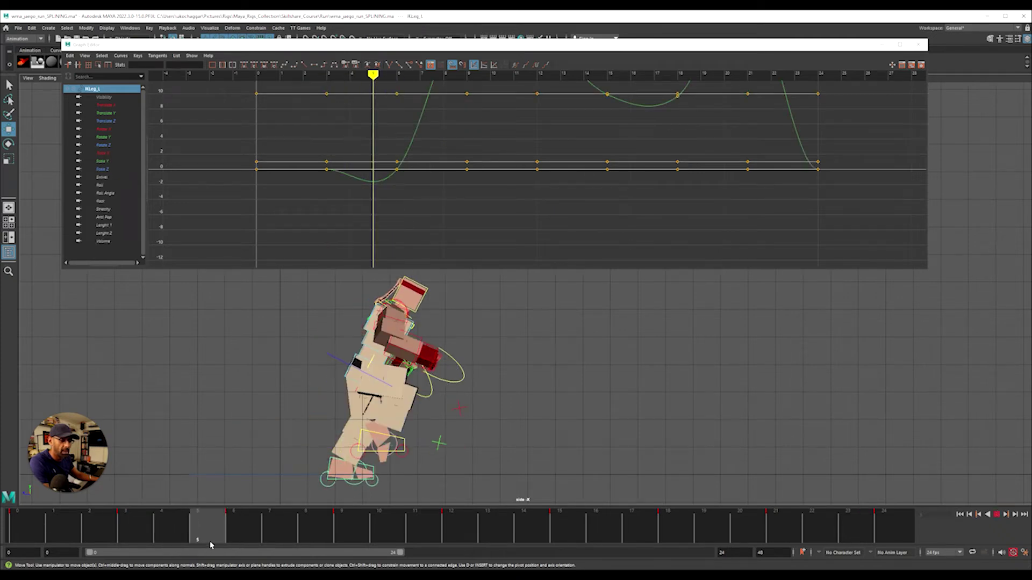
click(107, 113)
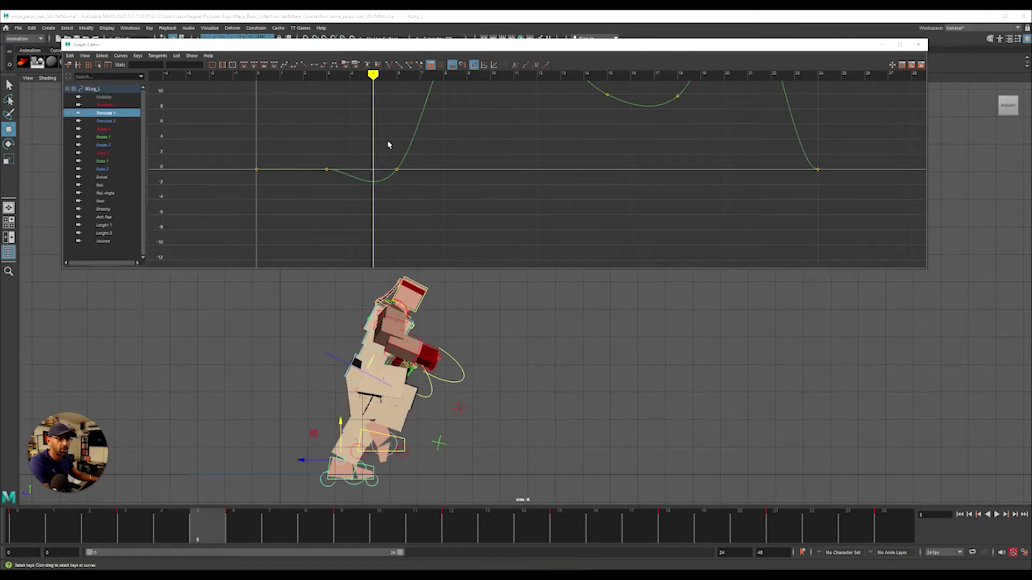
key(f)
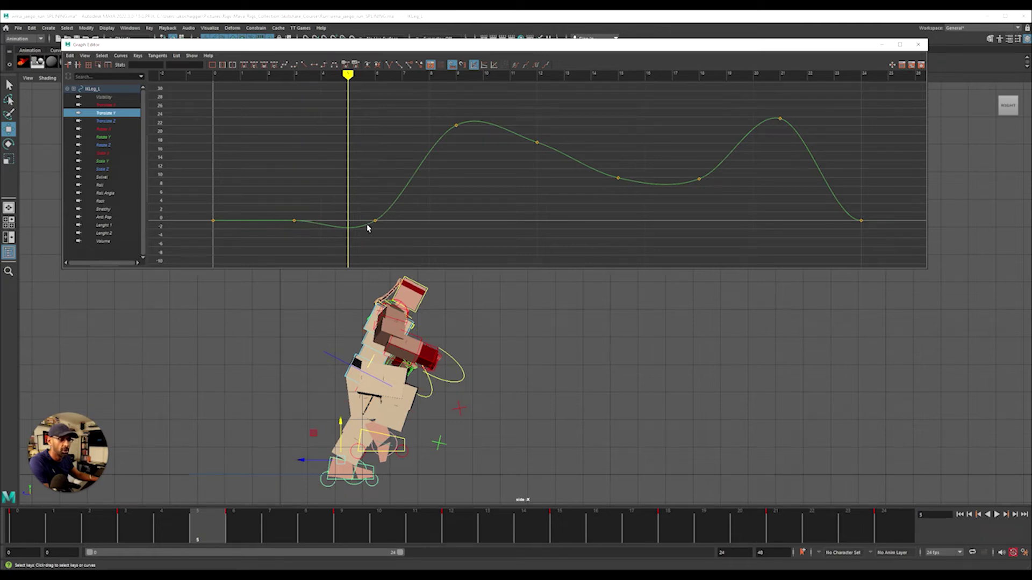
drag(257, 212, 449, 237)
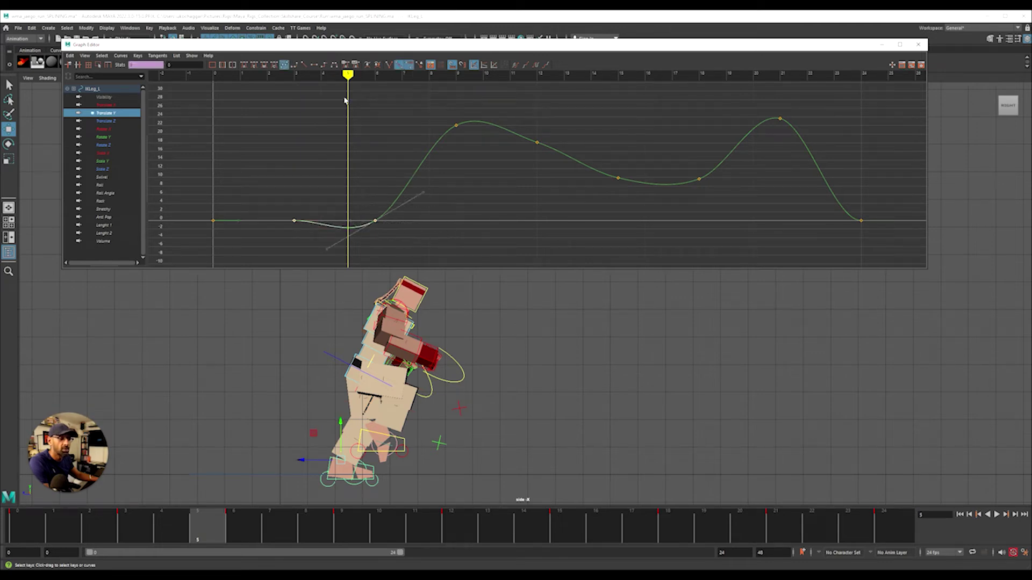
click(315, 65)
click(338, 178)
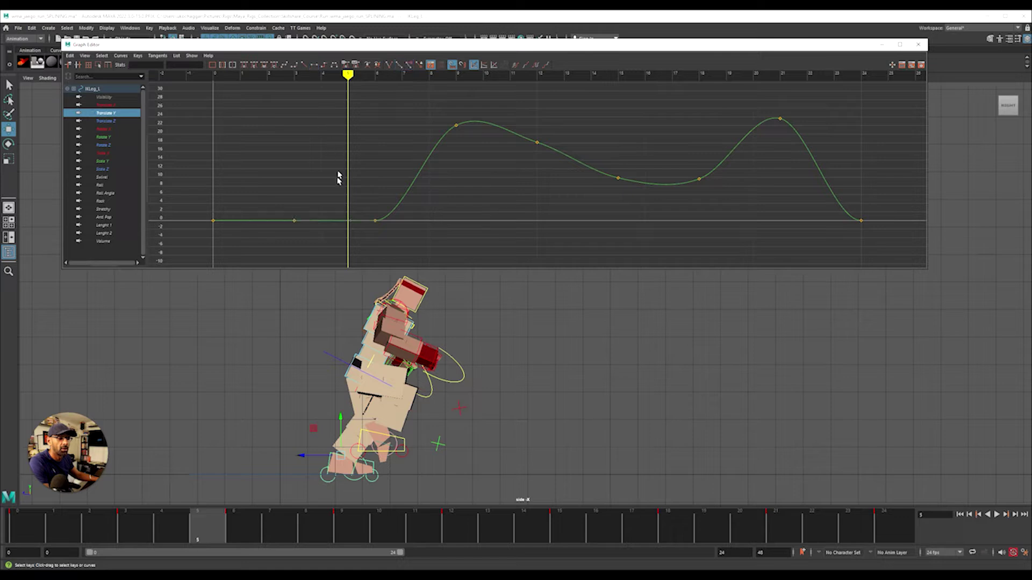
Step: Flatten the left toe roll control's Rotate X tangents at frames 0 and 3
drag(231, 536, 175, 535)
click(353, 484)
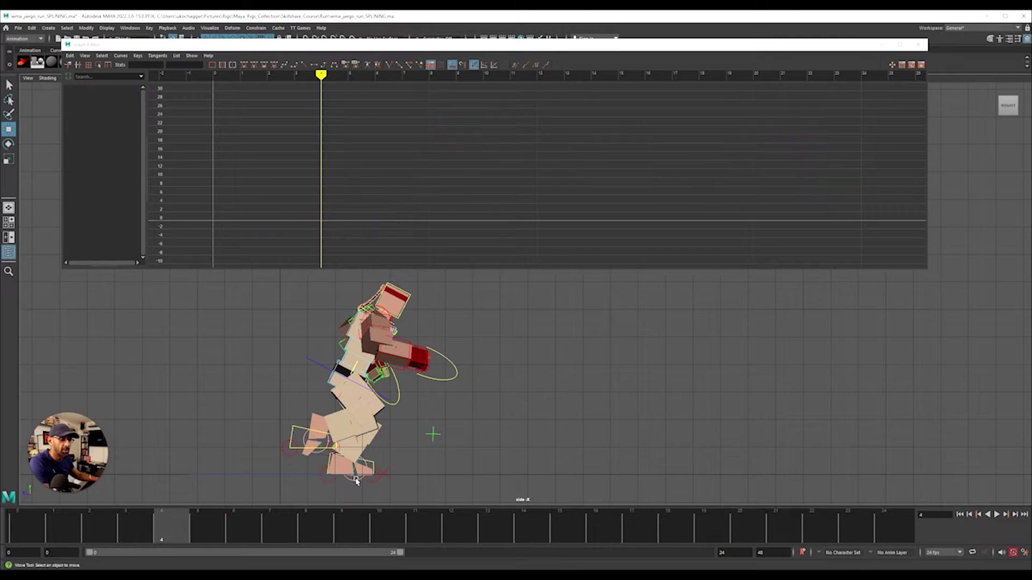
click(356, 478)
click(103, 130)
key(f)
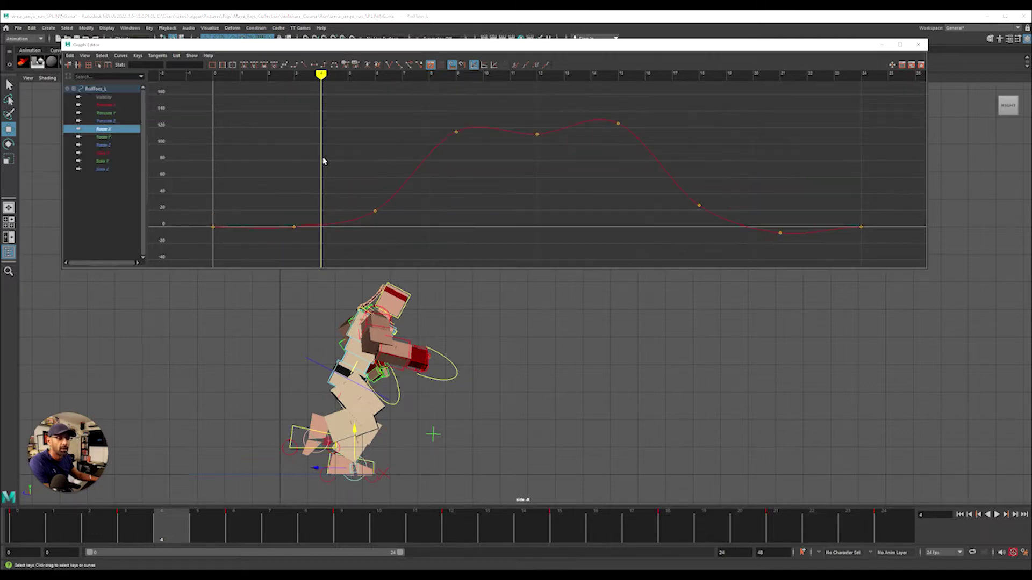
drag(280, 222, 316, 251)
key(f)
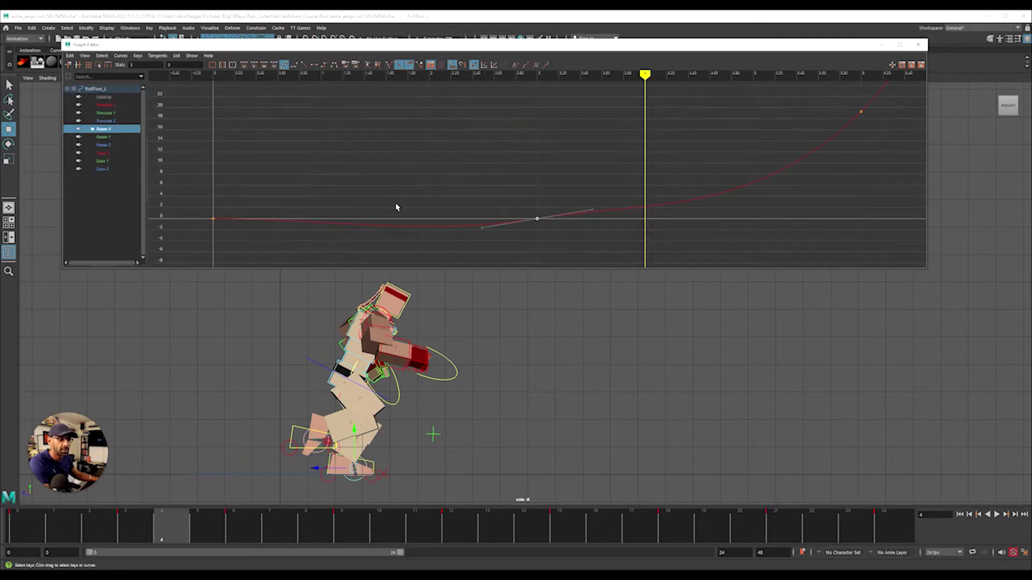
drag(201, 207, 582, 232)
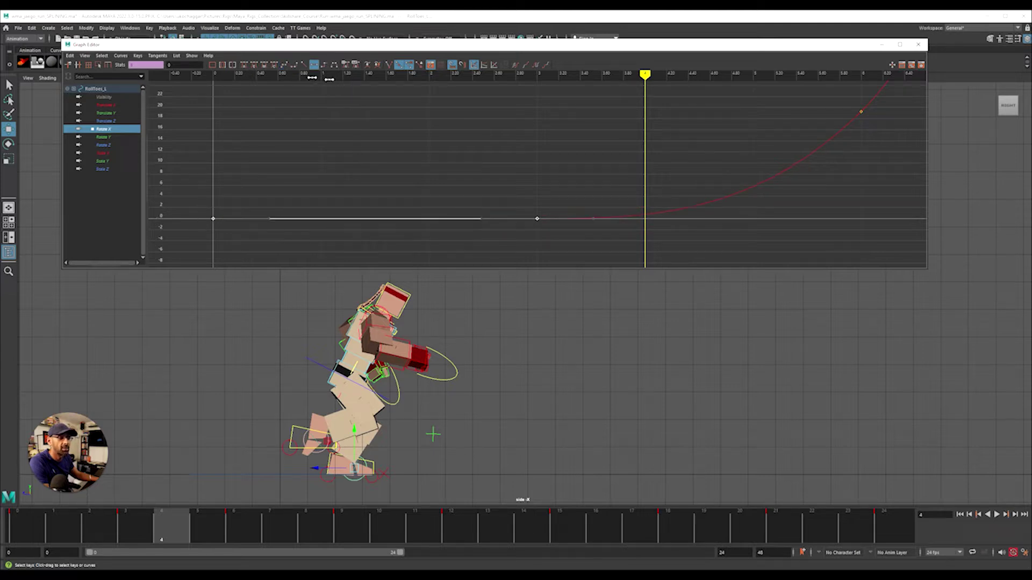
click(456, 128)
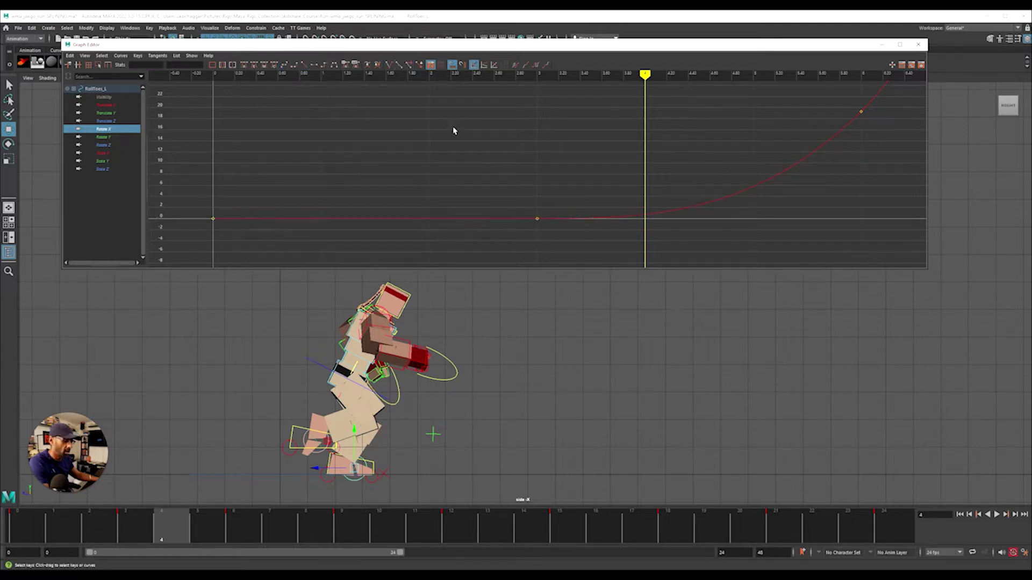
key(f)
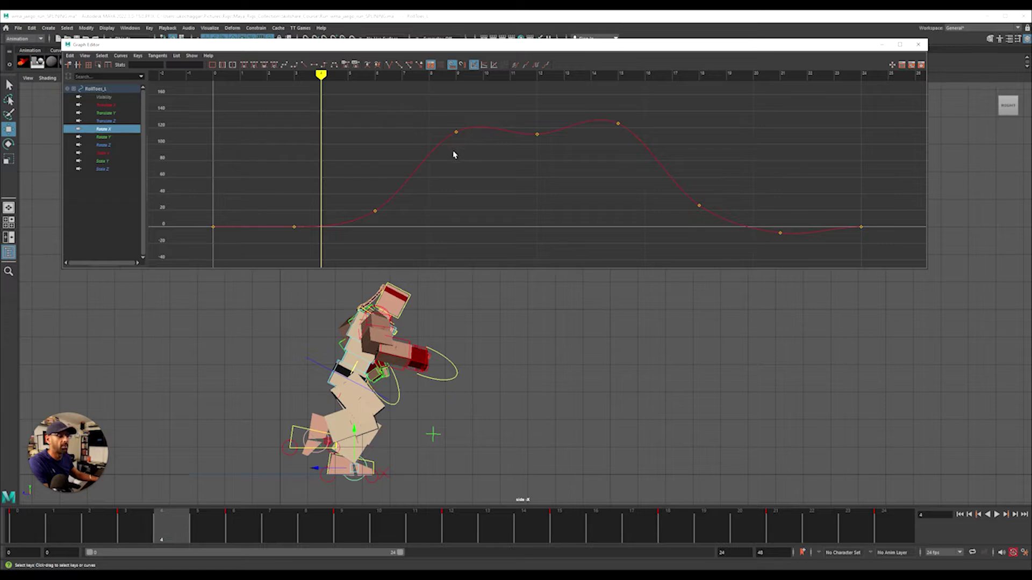
drag(760, 210, 882, 257)
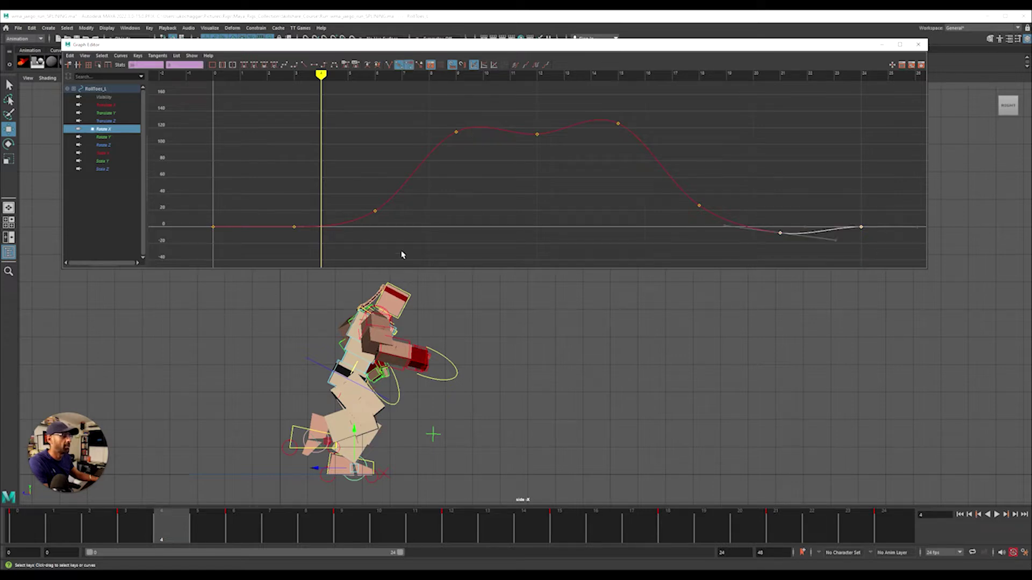
click(430, 239)
Step: Flatten the left toes control's Rotate X tangents at frames 3 and 6 and scrub the planted foot between frames 5 and 4
key(alt+v)
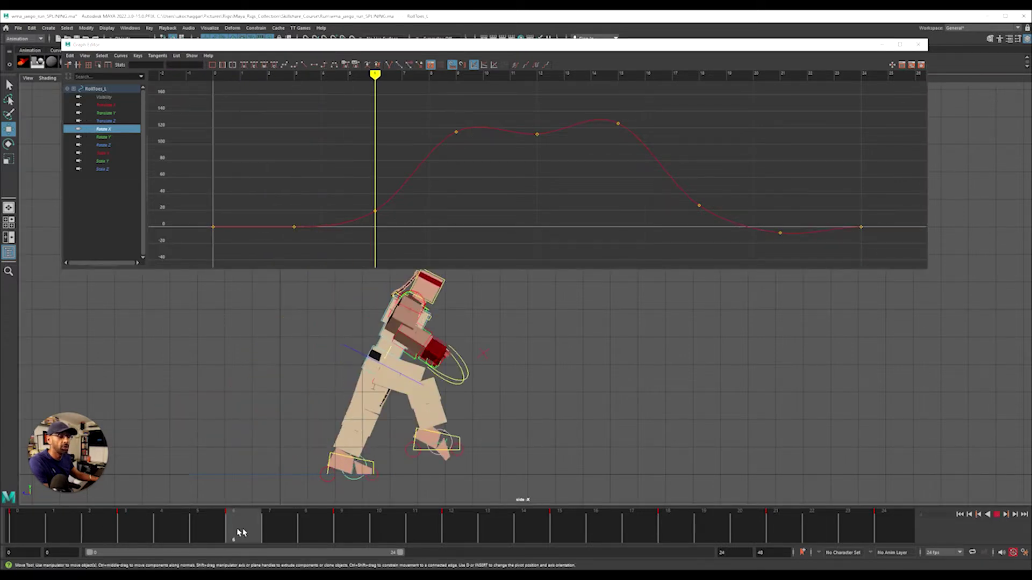
drag(161, 543, 197, 543)
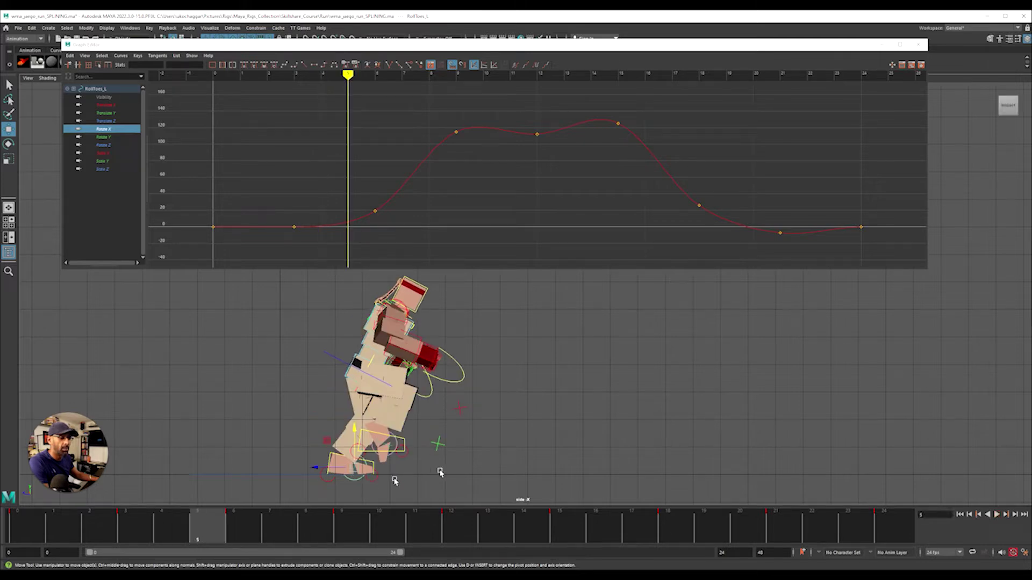
click(359, 483)
click(355, 472)
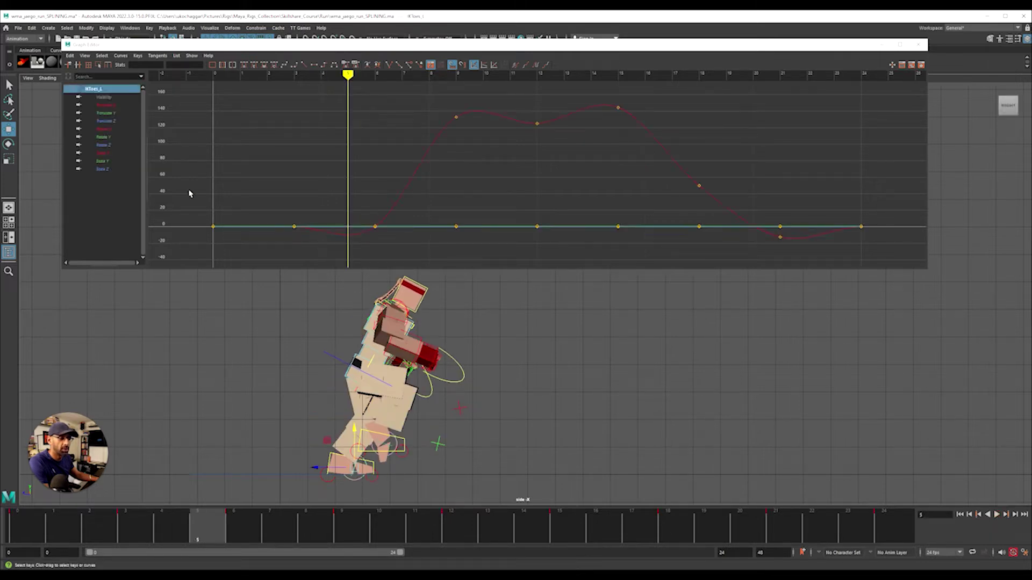
click(108, 129)
drag(284, 213, 421, 240)
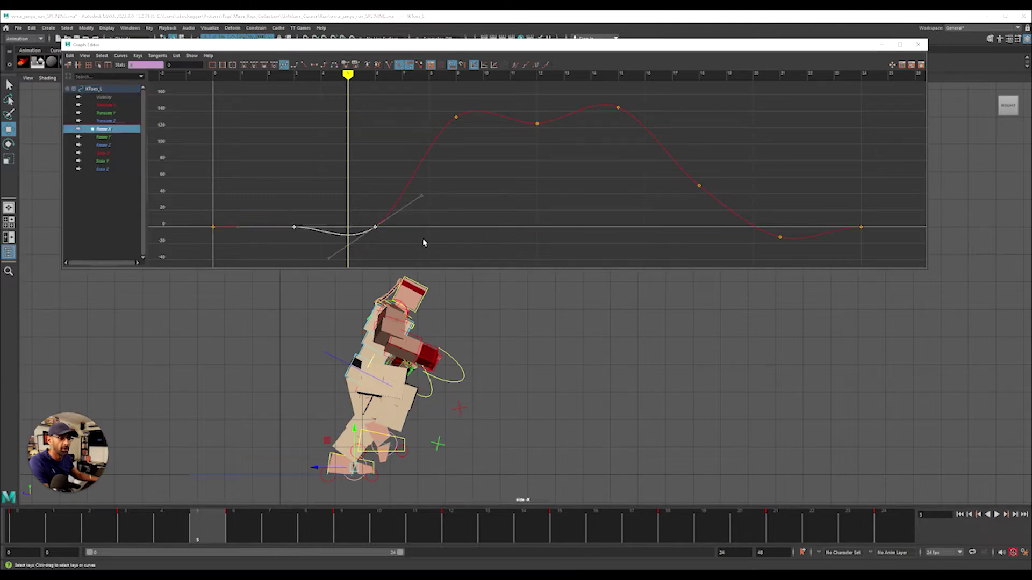
click(314, 65)
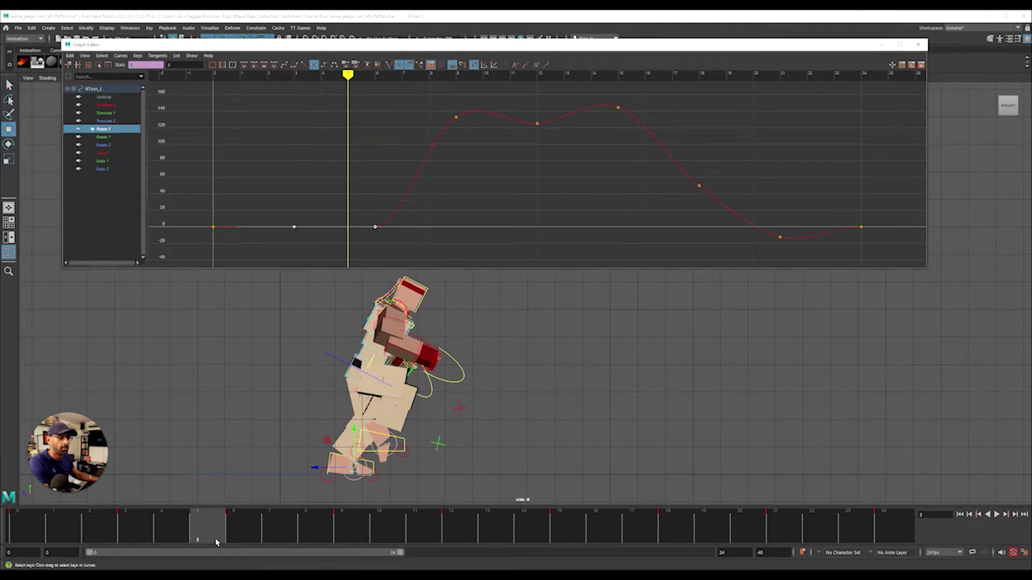
drag(216, 543, 160, 547)
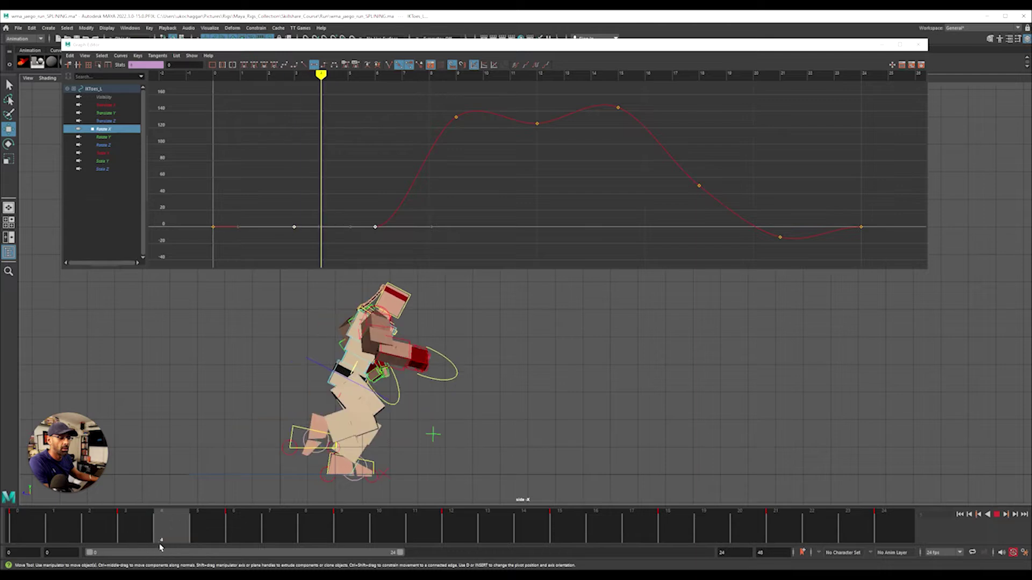
Step: Inspect the left toe-end roll control's rotation and scale curves for unwanted motion
click(372, 480)
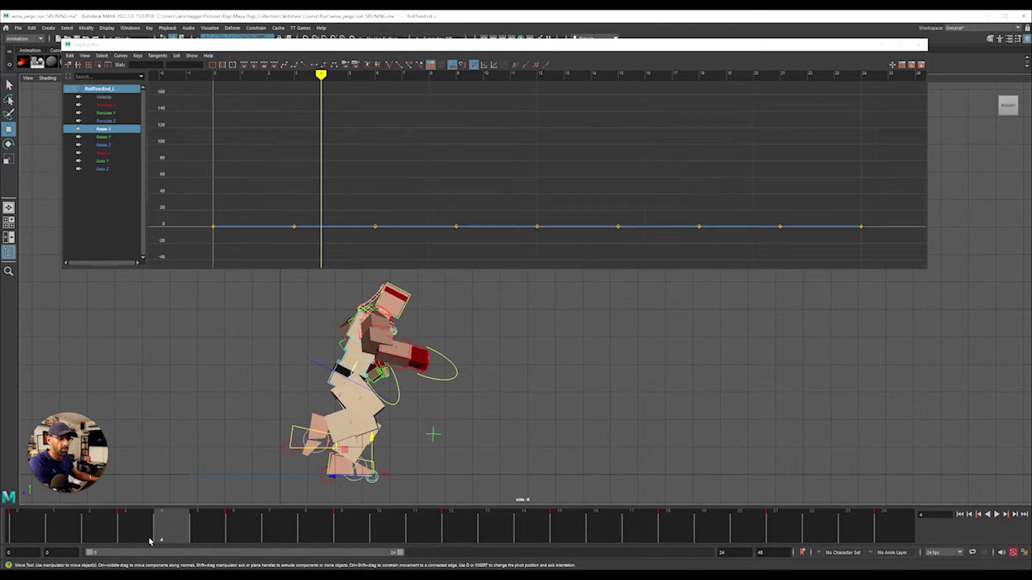
click(63, 541)
key(a)
drag(114, 129, 119, 153)
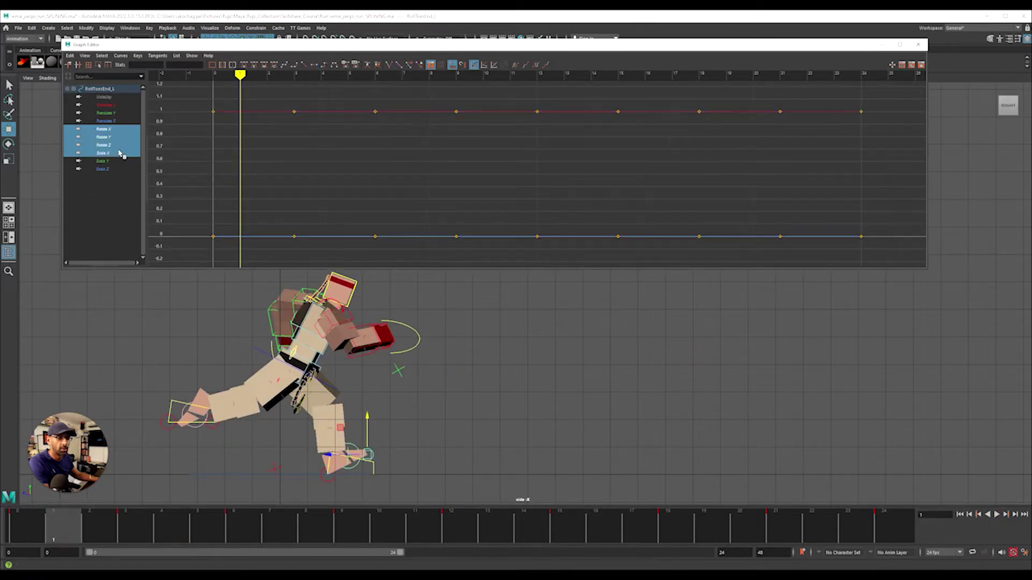
Step: Flatten the left heel roll control's Rotate X tangents at frames 3, 6, 9, 18 and 21
click(325, 481)
key(f)
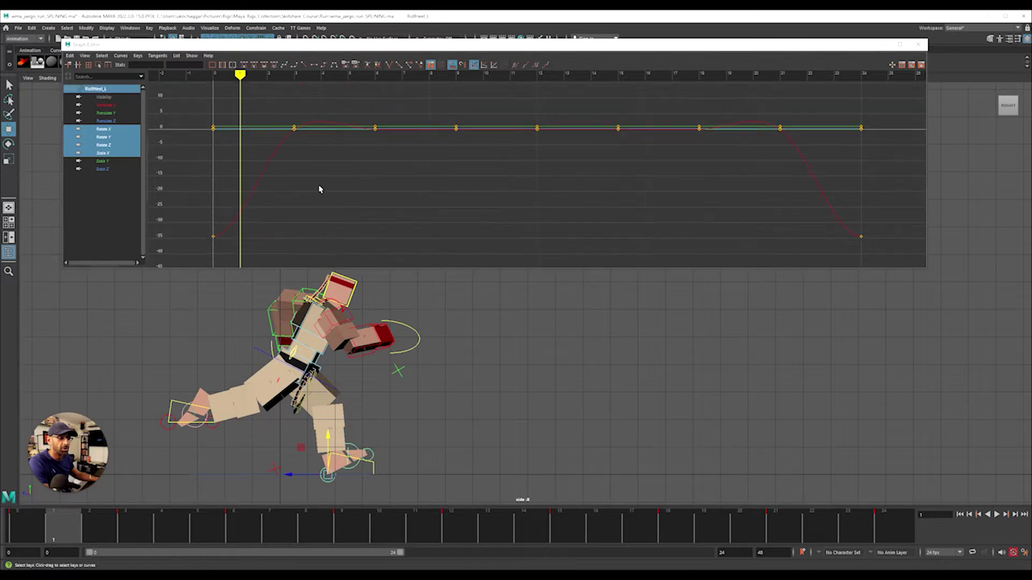
click(103, 129)
drag(270, 111, 489, 156)
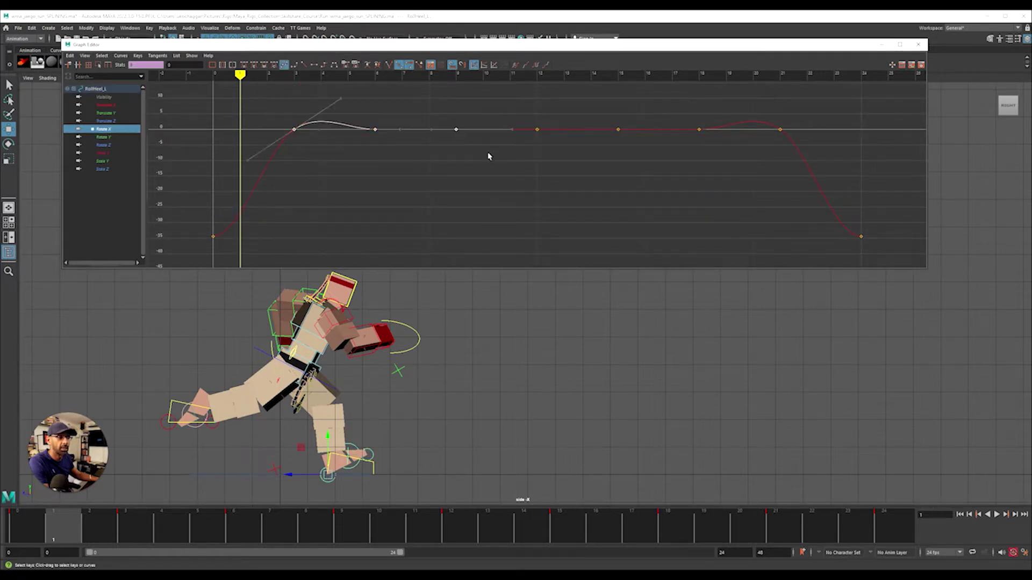
drag(647, 111, 831, 134)
key(alt+v)
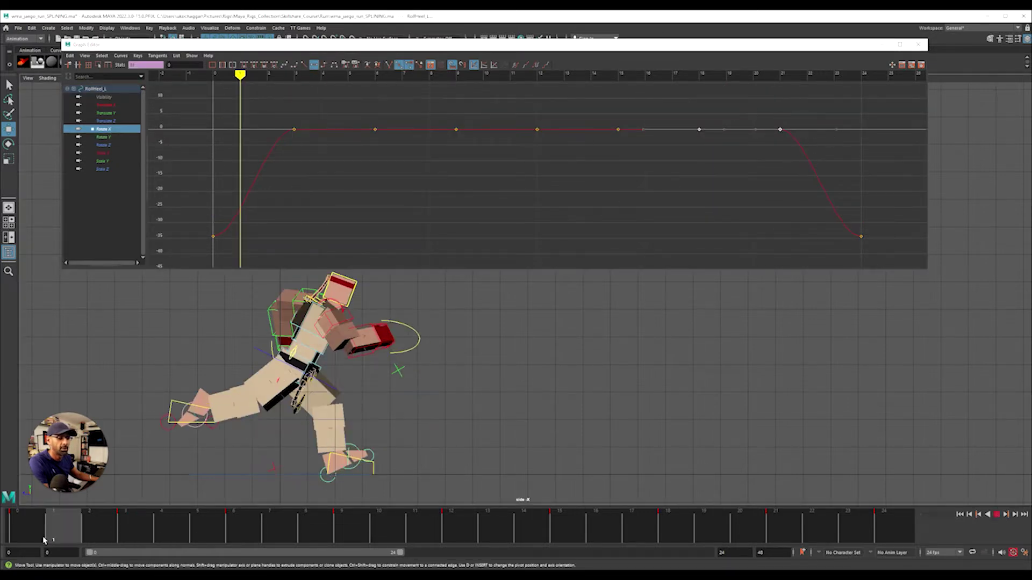
Step: Scrub and play the run up close and at full-body view to check the left foot's heel contact and roll
mouse_move(120, 529)
mouse_down()
mouse_move(218, 535)
mouse_move(160, 539)
mouse_move(175, 537)
mouse_up()
drag(30, 531, 242, 515)
click(26, 529)
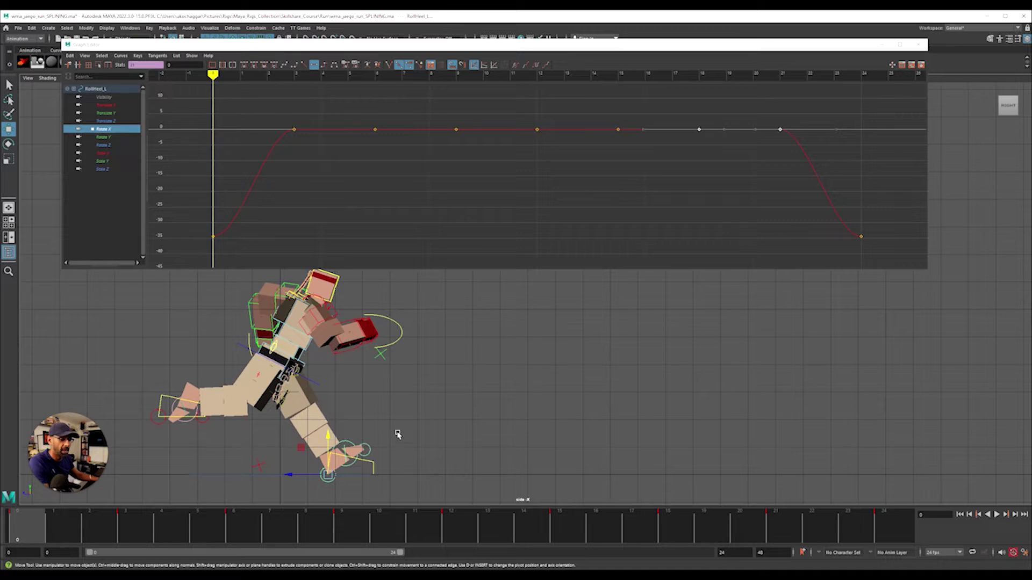
alt+middle_drag(398, 434, 509, 366)
scroll(569, 373, up, 3)
scroll(537, 379, up, 3)
alt+middle_drag(454, 383, 528, 309)
scroll(524, 317, up, 3)
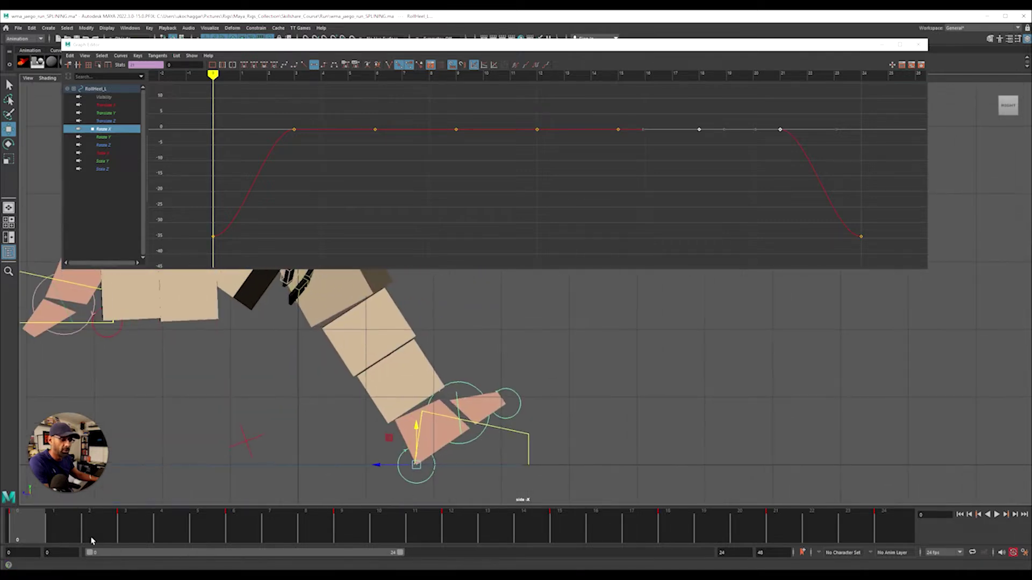
key(alt+v)
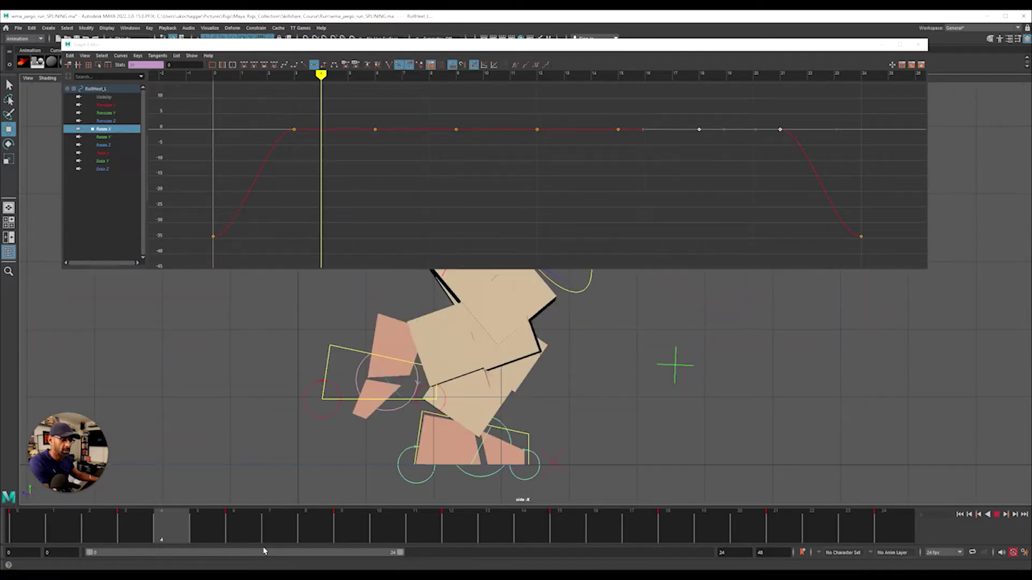
key(Escape)
alt+right_drag(541, 392, 25, 389)
alt+middle_drag(478, 373, 441, 467)
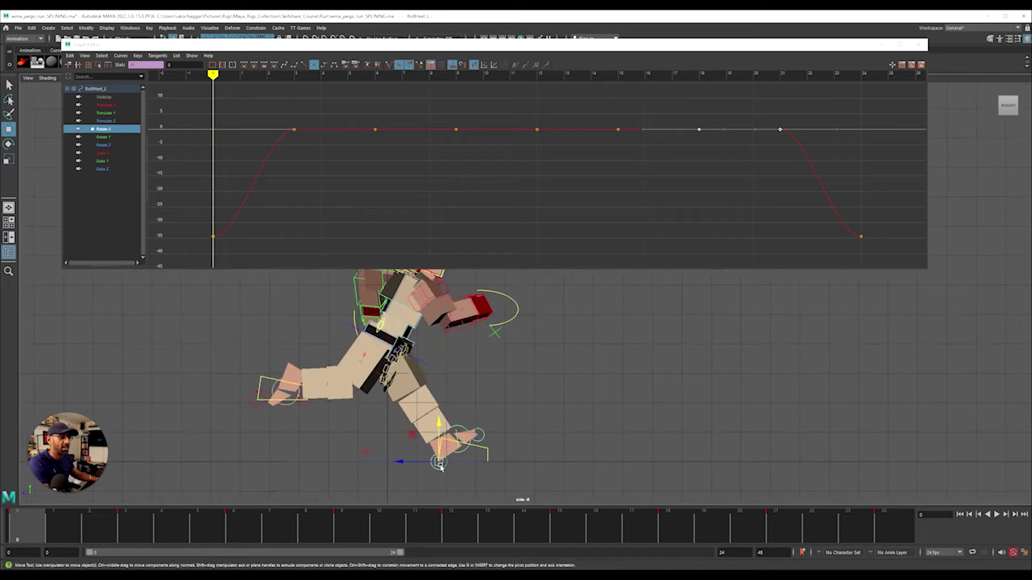
alt+right_drag(441, 467, 414, 416)
alt+middle_drag(414, 417, 353, 463)
alt+right_drag(435, 403, 413, 387)
alt+middle_drag(412, 387, 392, 375)
key(alt+v)
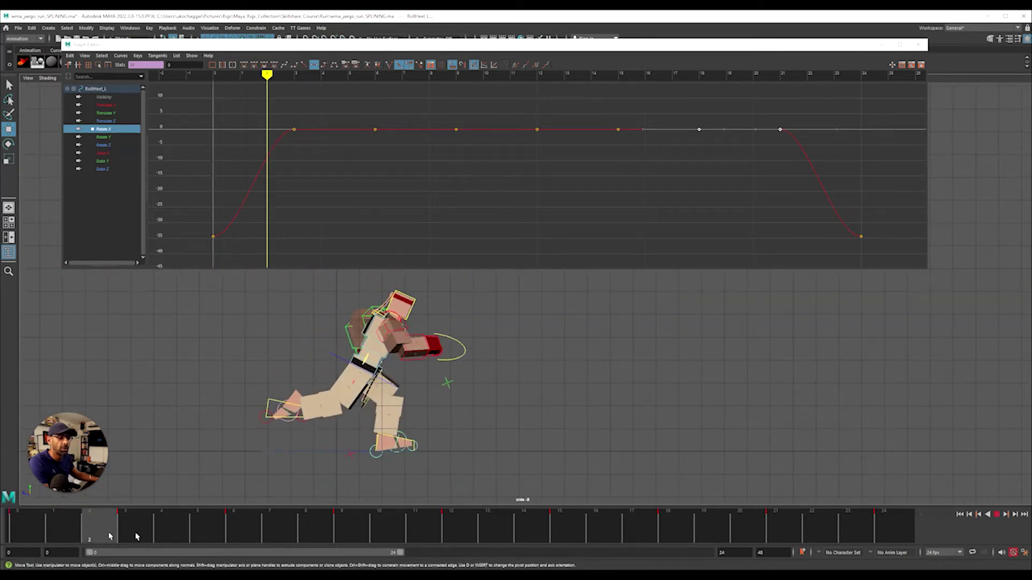
Step: Move the left heel roll control slightly backward at frame 9 and forward at frame 15 to adjust the trailing leg
drag(136, 536, 371, 534)
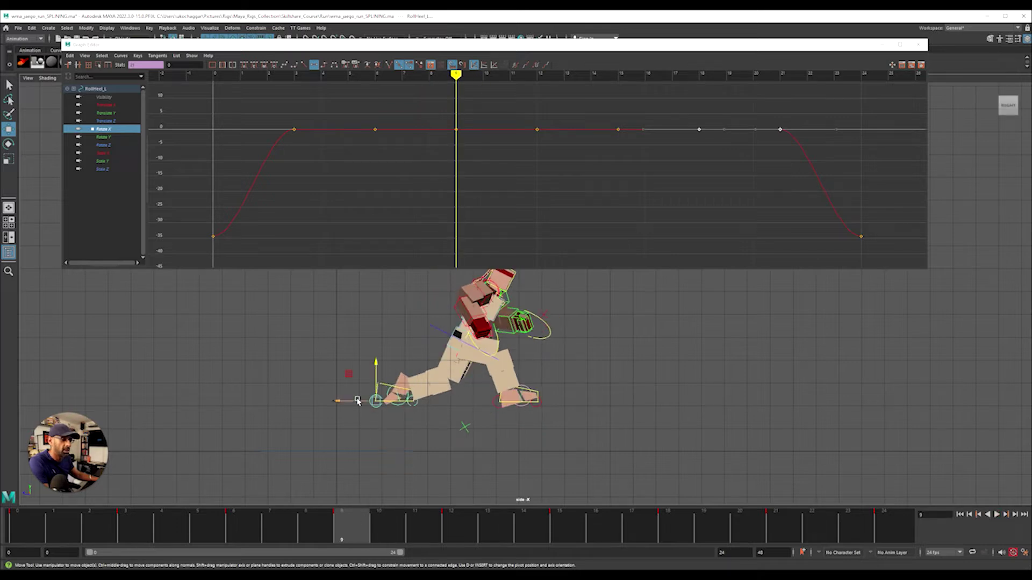
drag(358, 401, 357, 402)
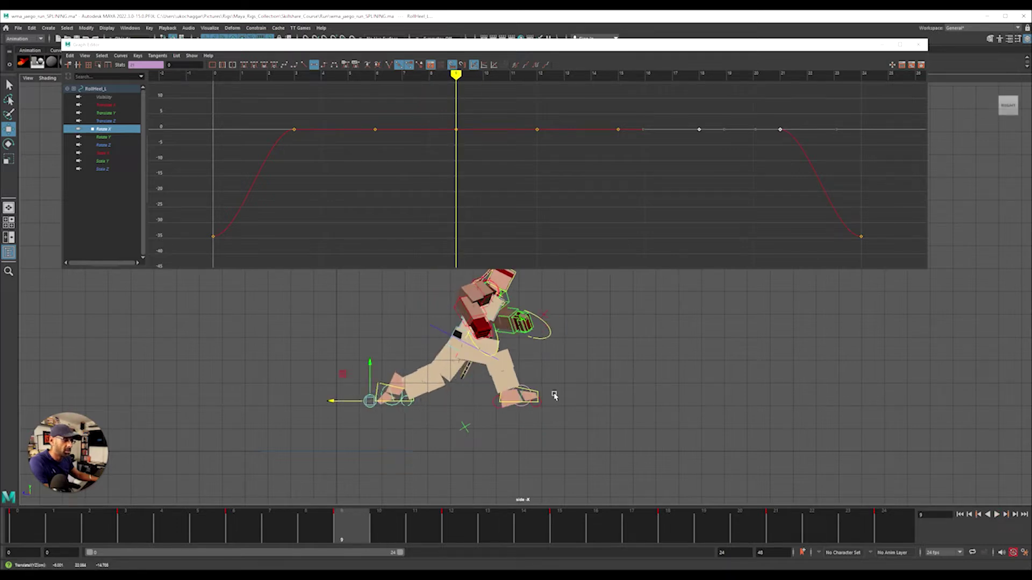
drag(369, 539, 458, 536)
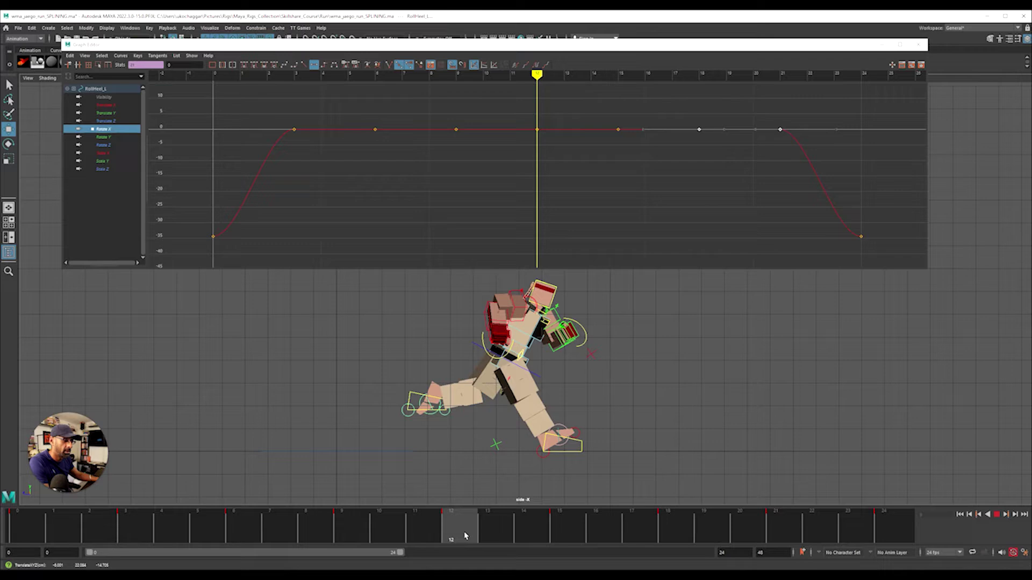
drag(465, 535, 578, 535)
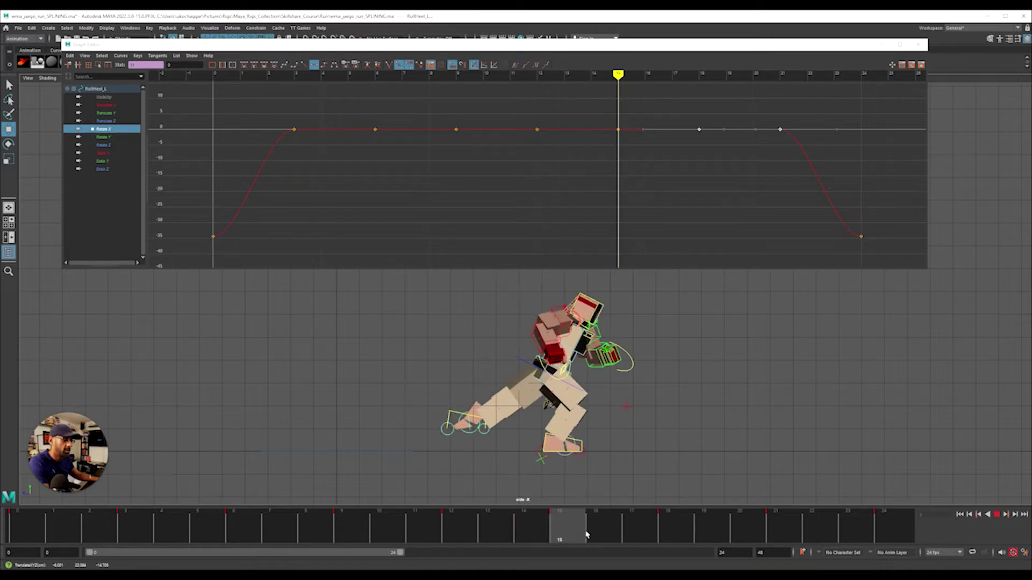
drag(408, 429, 435, 441)
Step: Shift the left heel roll control backward and down at frame 18, and nudge it forward at frame 21
drag(573, 529, 669, 525)
drag(605, 429, 588, 429)
drag(610, 395, 630, 477)
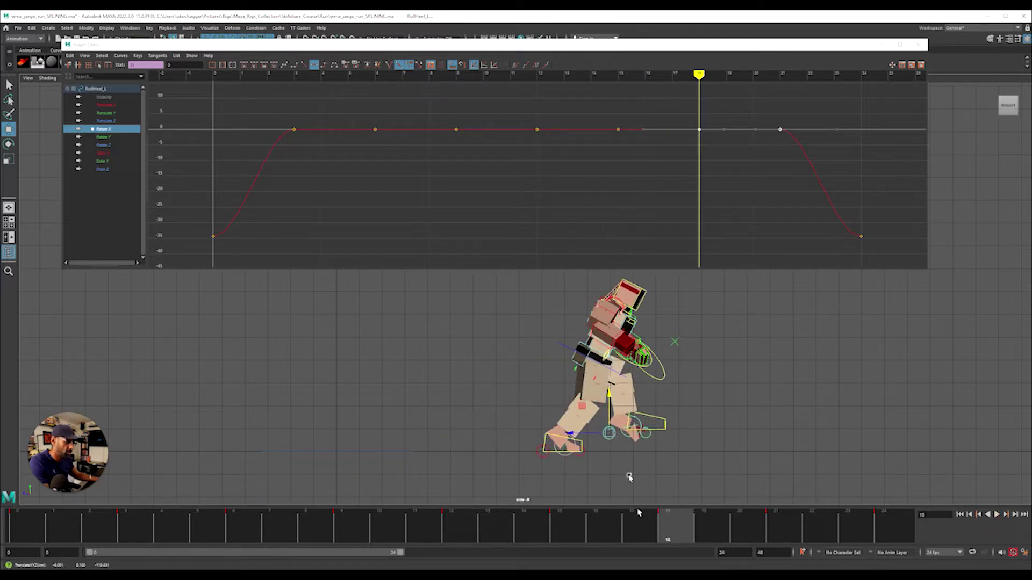
drag(680, 529, 776, 530)
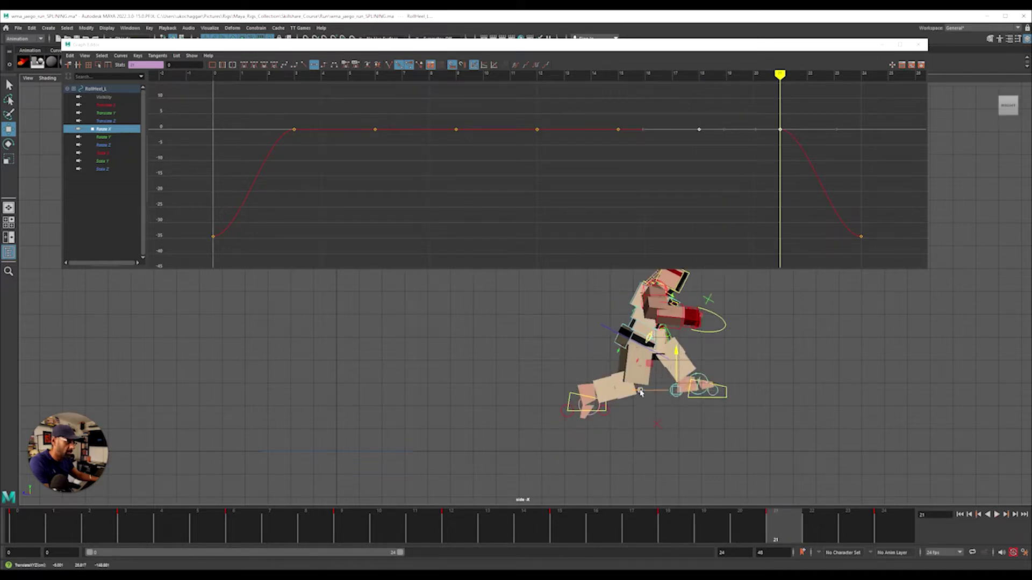
drag(638, 397, 643, 392)
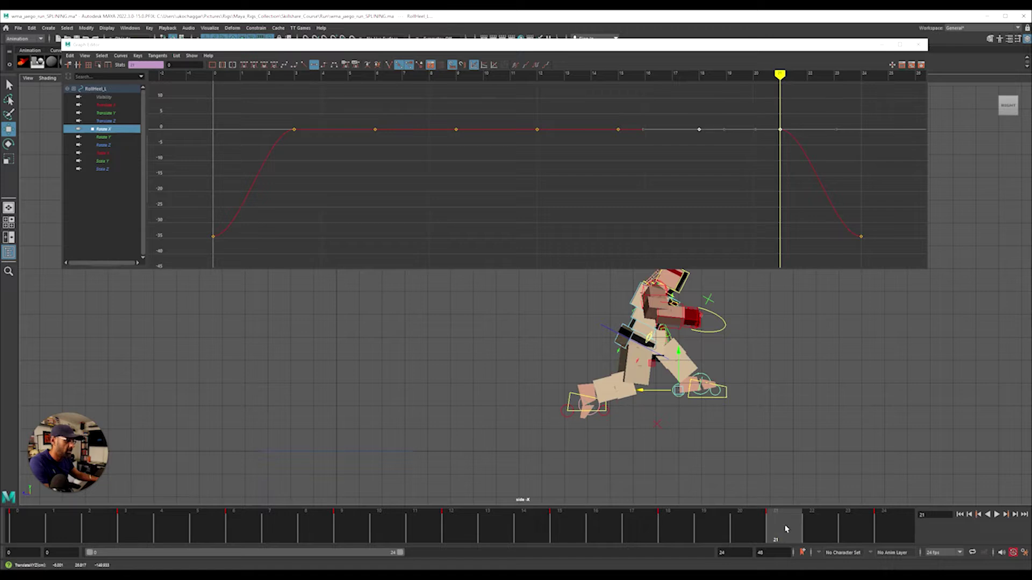
Step: Play and scrub the passing motion, and raise the left heel roll control and move it forward at frame 18
key(alt+v)
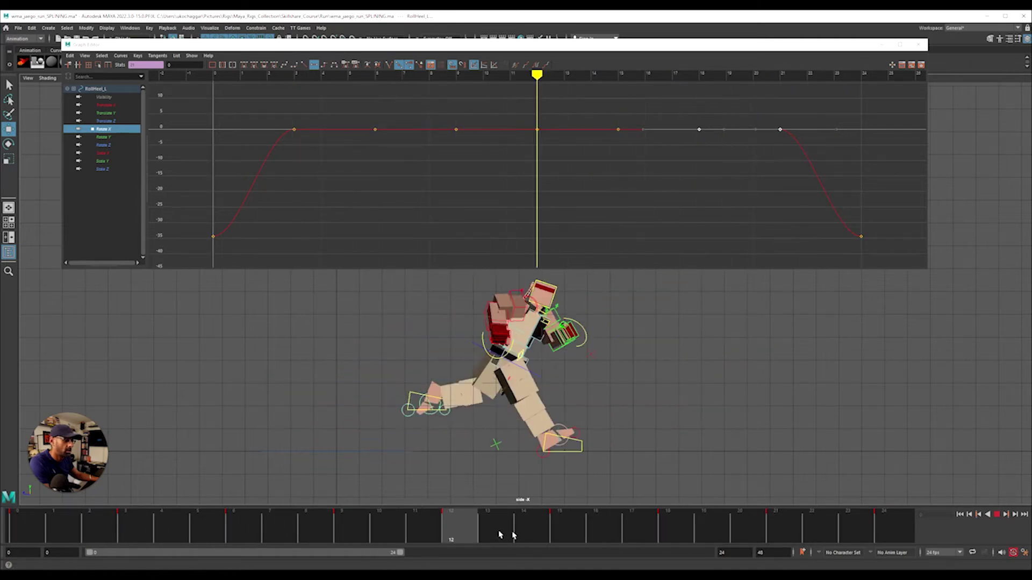
mouse_move(513, 535)
mouse_down()
mouse_move(852, 527)
mouse_move(657, 531)
mouse_move(784, 530)
mouse_move(671, 530)
mouse_up()
click(668, 537)
key(alt+v)
drag(580, 438, 621, 414)
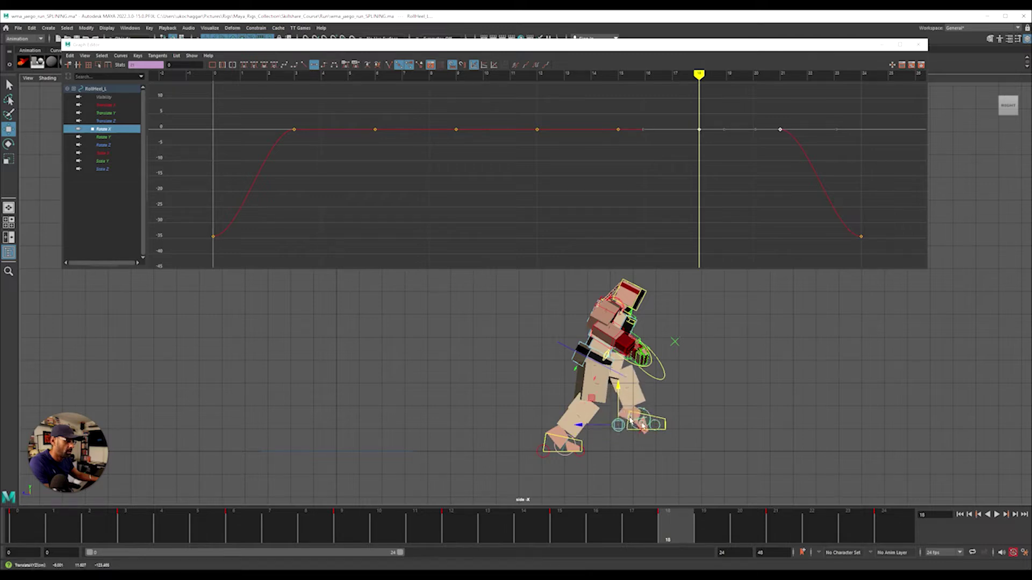
Step: At frame 18, adjust the left toe roll control and rotate the left toes control to about 23 degrees in X, checking the motion in playback
click(655, 408)
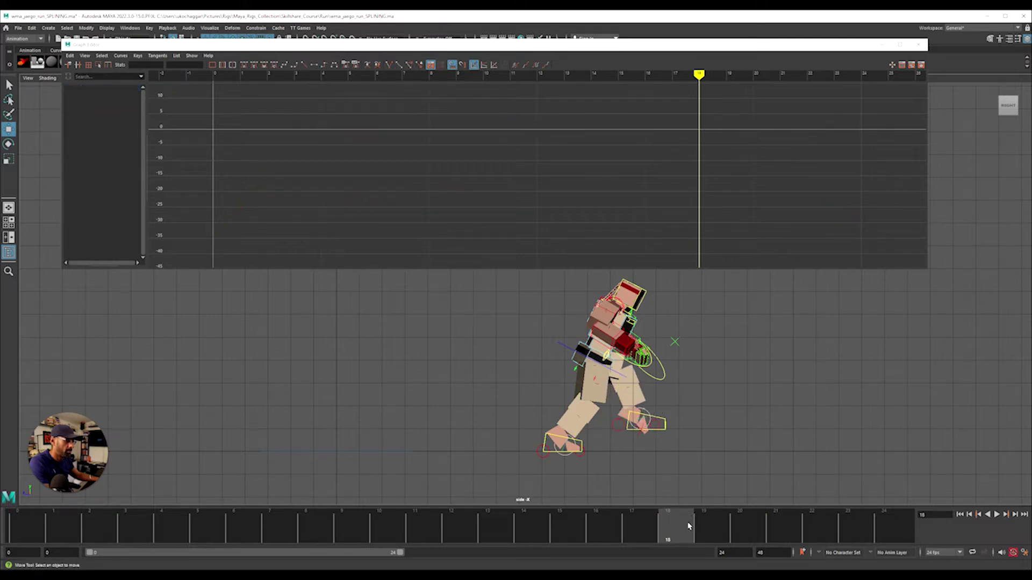
mouse_move(688, 529)
mouse_down()
mouse_move(752, 527)
mouse_move(671, 529)
mouse_up()
click(644, 411)
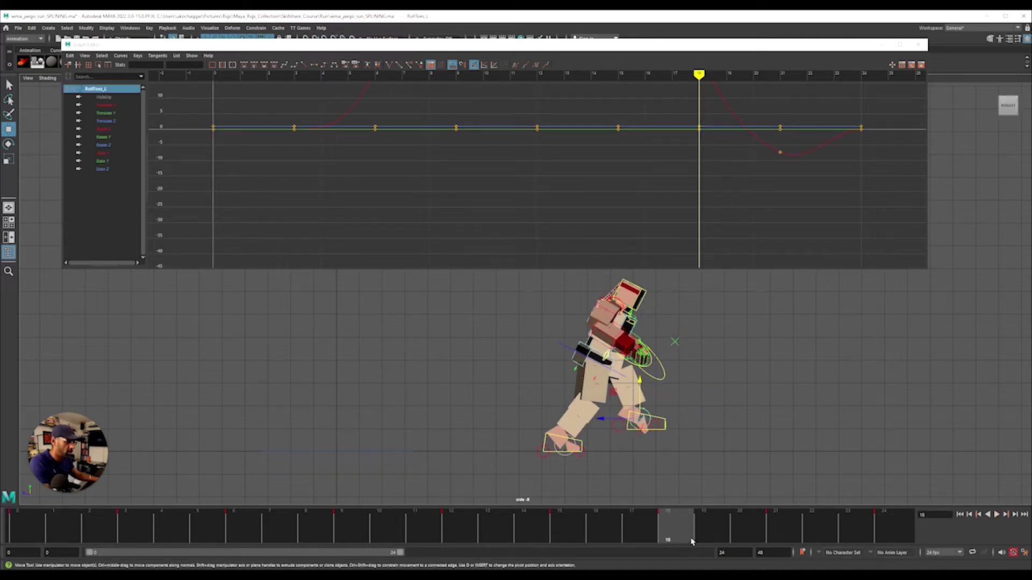
key(e)
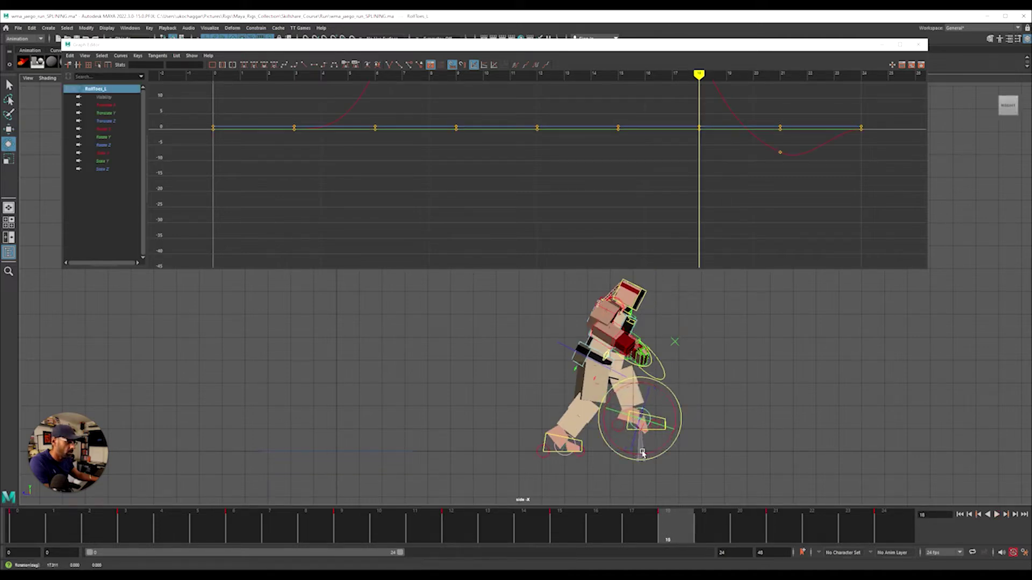
click(699, 450)
click(645, 418)
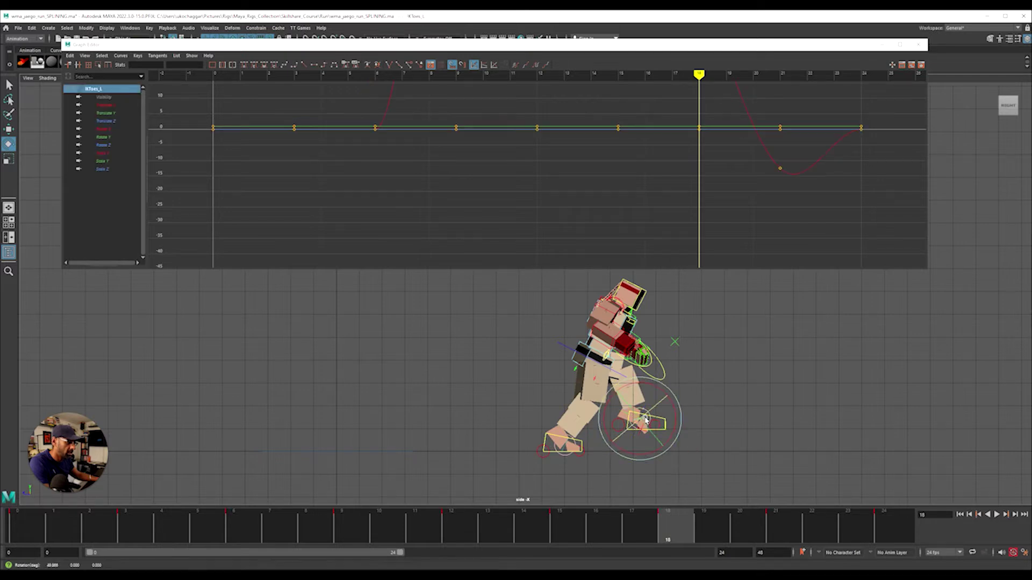
drag(673, 433, 674, 417)
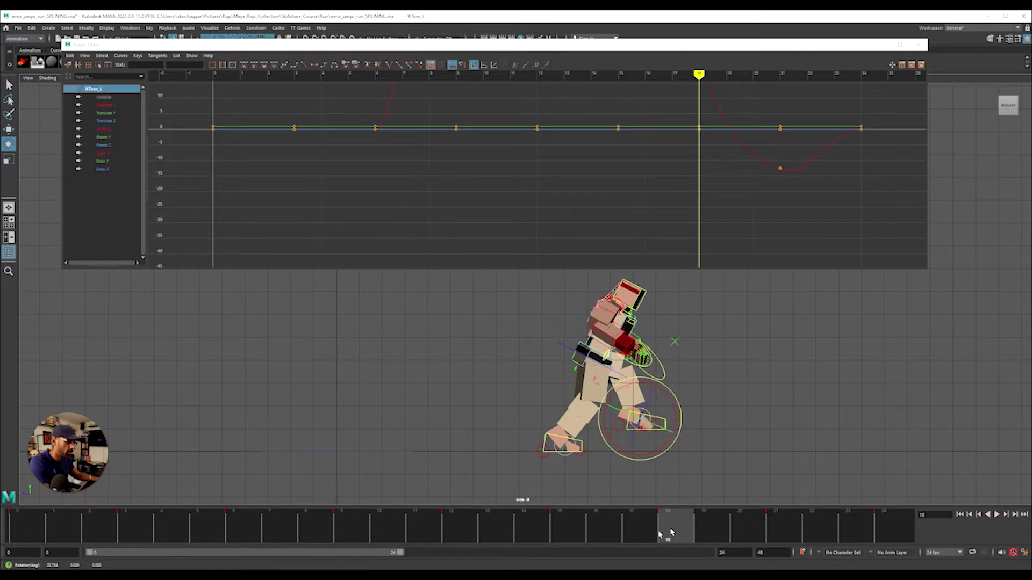
mouse_move(668, 534)
mouse_down()
mouse_move(419, 535)
mouse_move(893, 506)
mouse_move(604, 529)
mouse_move(292, 511)
mouse_move(548, 516)
mouse_move(937, 488)
mouse_move(380, 515)
mouse_move(11, 515)
mouse_move(847, 513)
mouse_up()
key(alt+v)
Step: Lower the right leg control slightly at frame 6 and nudge it upward at frame 9
click(240, 391)
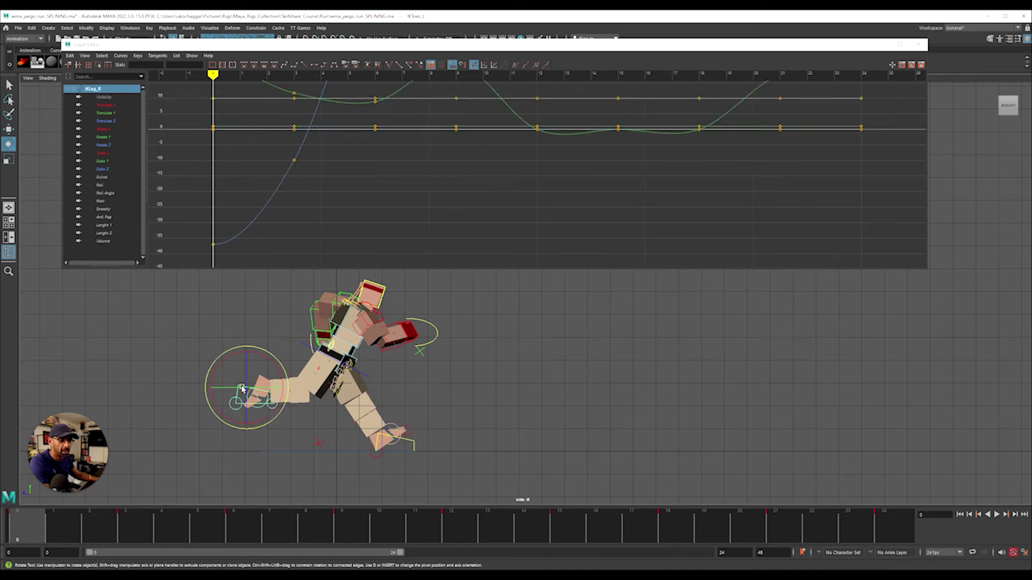
click(137, 529)
click(196, 525)
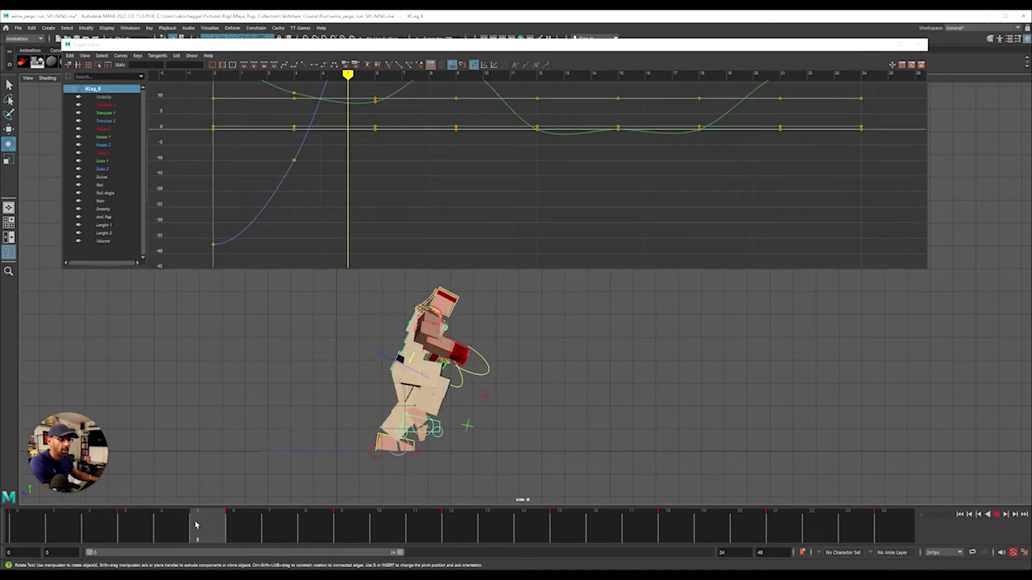
click(232, 525)
key(w)
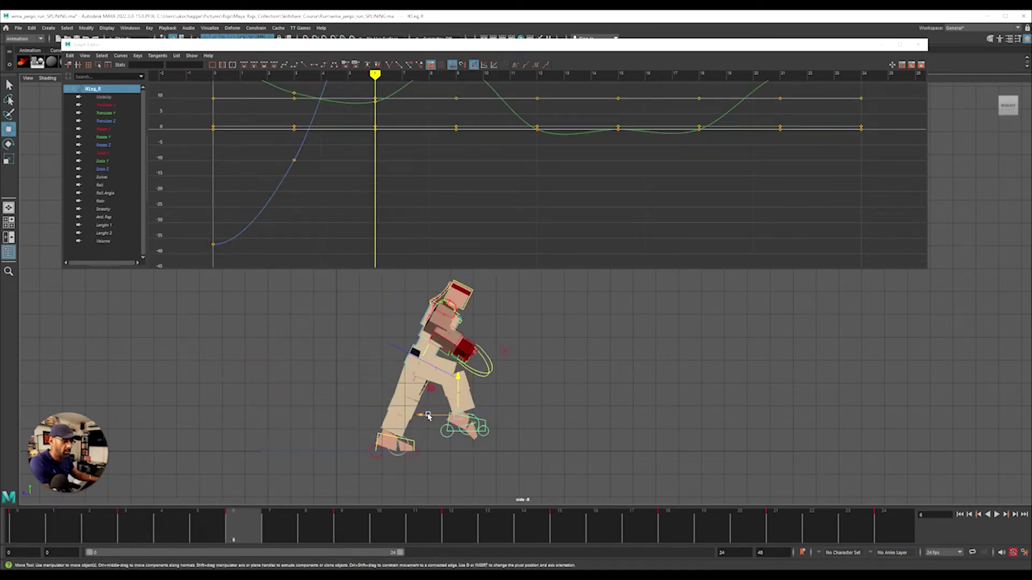
click(420, 419)
drag(420, 418, 438, 402)
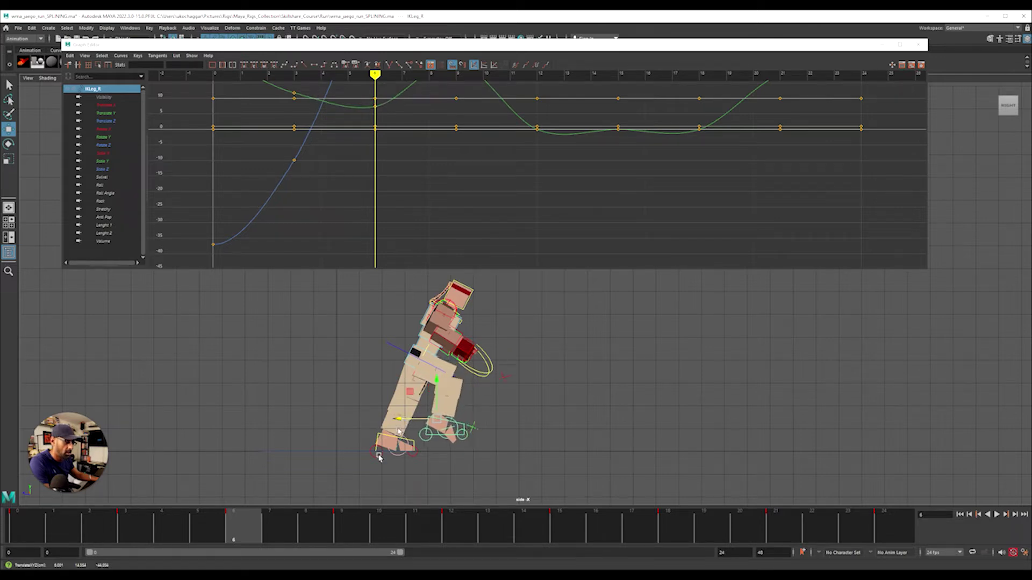
click(339, 527)
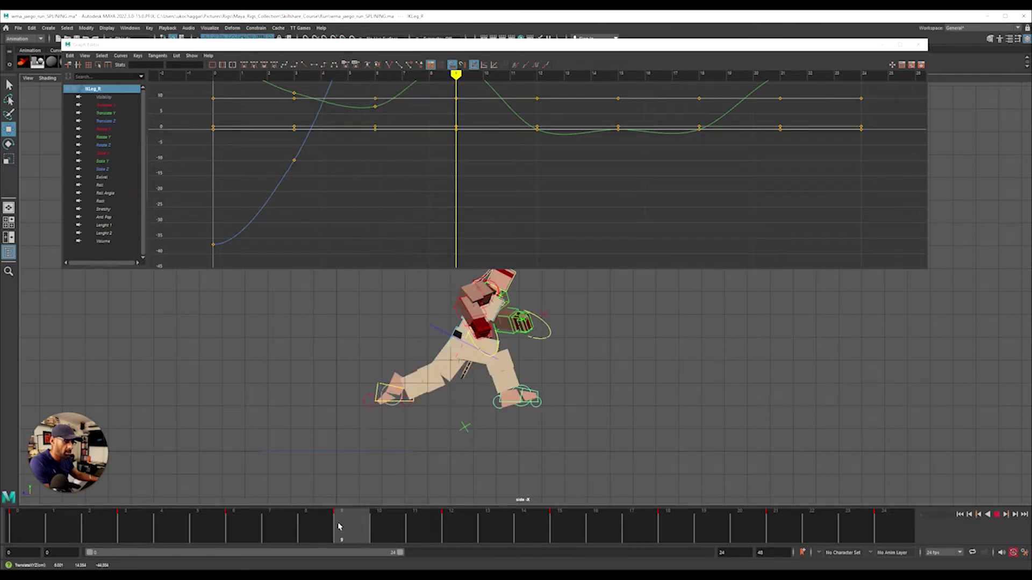
drag(511, 368, 511, 365)
Step: At frame 15, examine the combined curves of the right heel roll, toe roll, toe-end roll and toes controls
drag(430, 524, 561, 521)
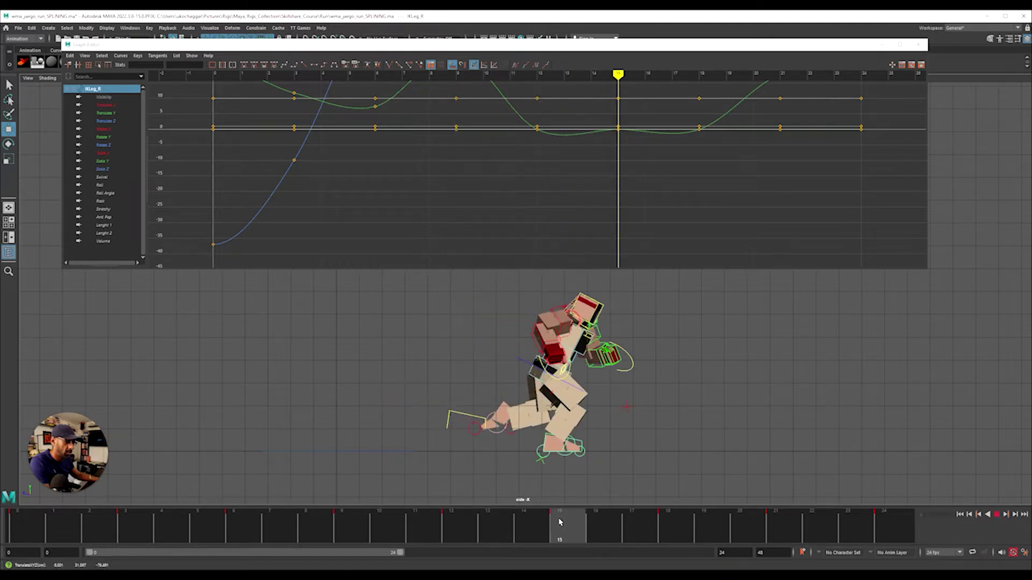
alt+middle_drag(571, 475, 486, 430)
alt+right_drag(486, 430, 660, 416)
alt+middle_drag(659, 416, 553, 288)
alt+right_drag(553, 289, 615, 365)
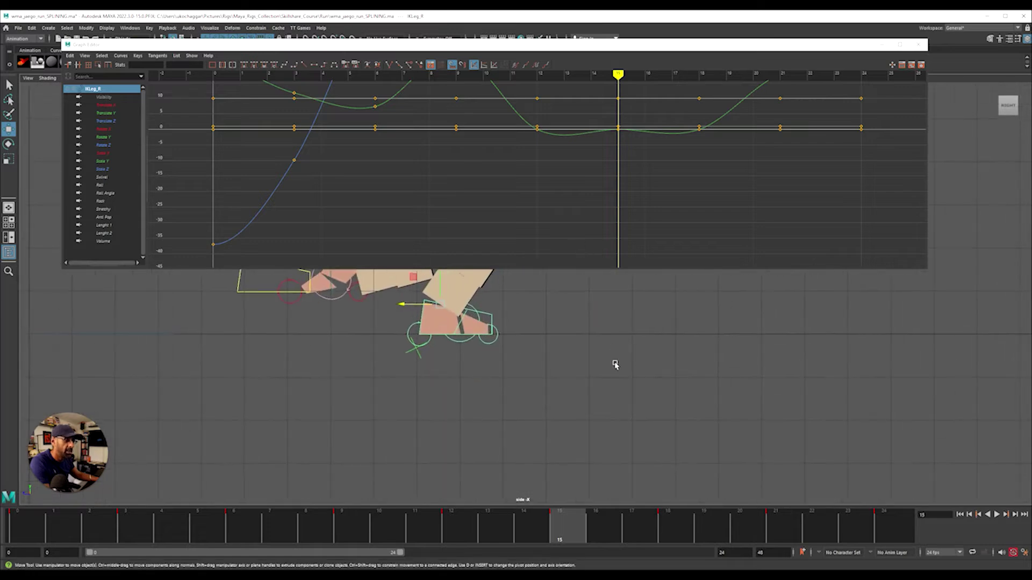
alt+middle_drag(615, 364, 641, 426)
alt+right_drag(387, 458, 461, 445)
click(446, 412)
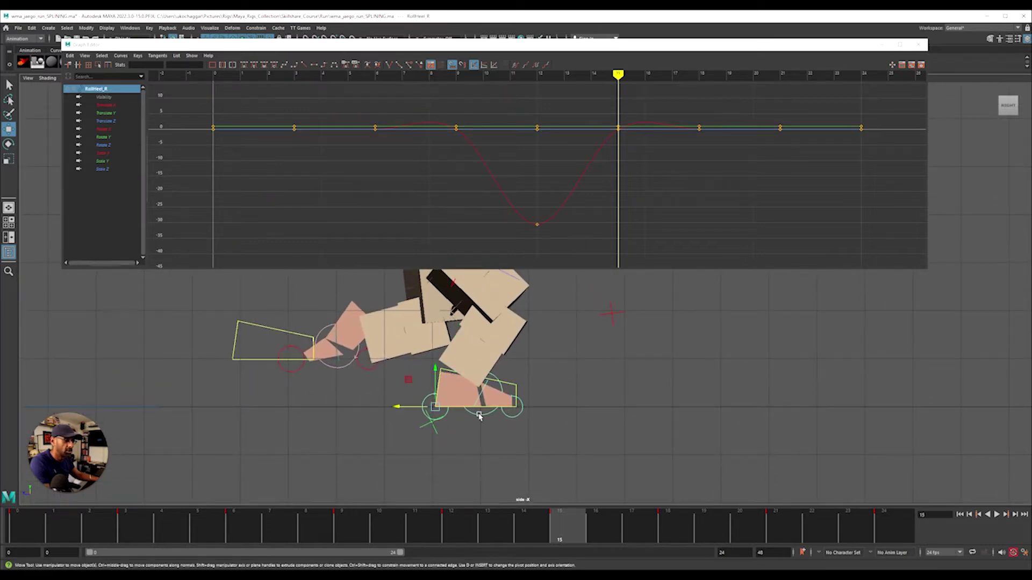
shift+click(480, 415)
shift+click(520, 415)
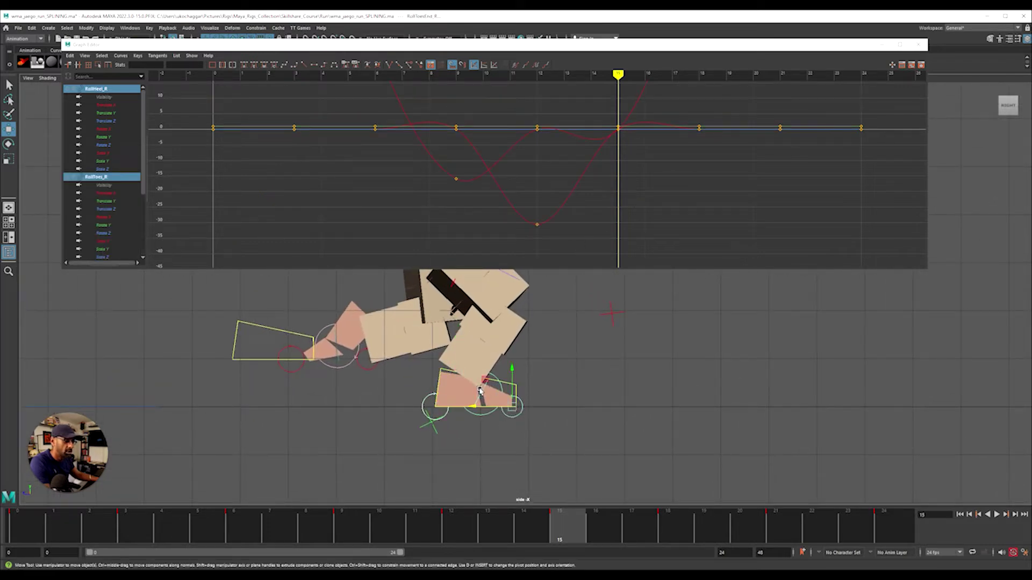
shift+click(484, 396)
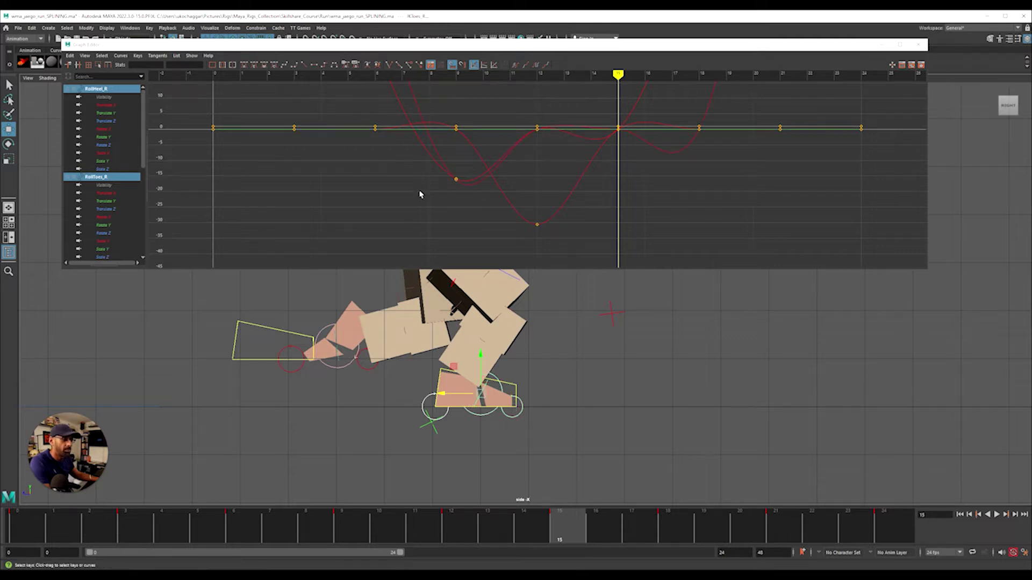
key(a)
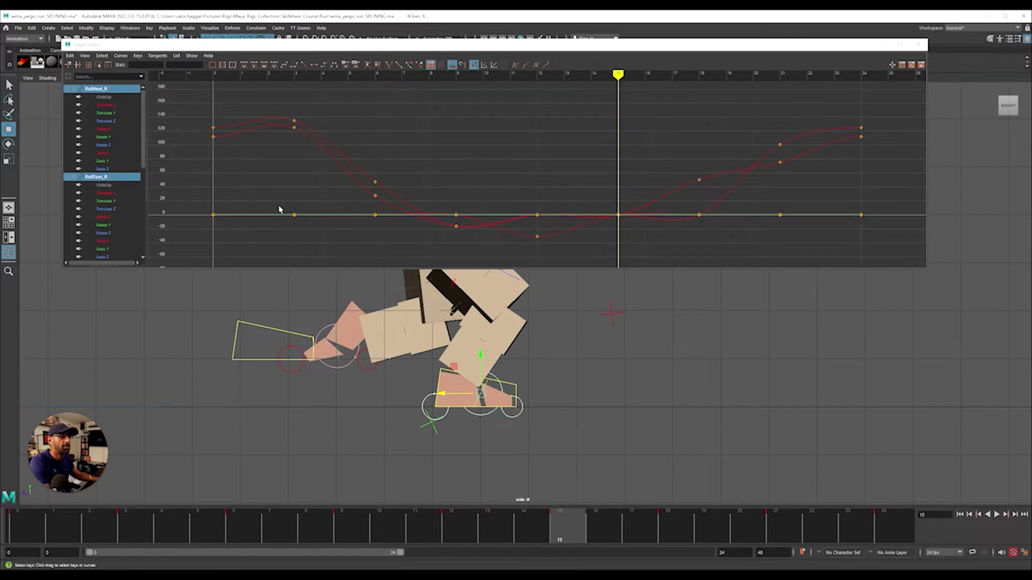
click(460, 440)
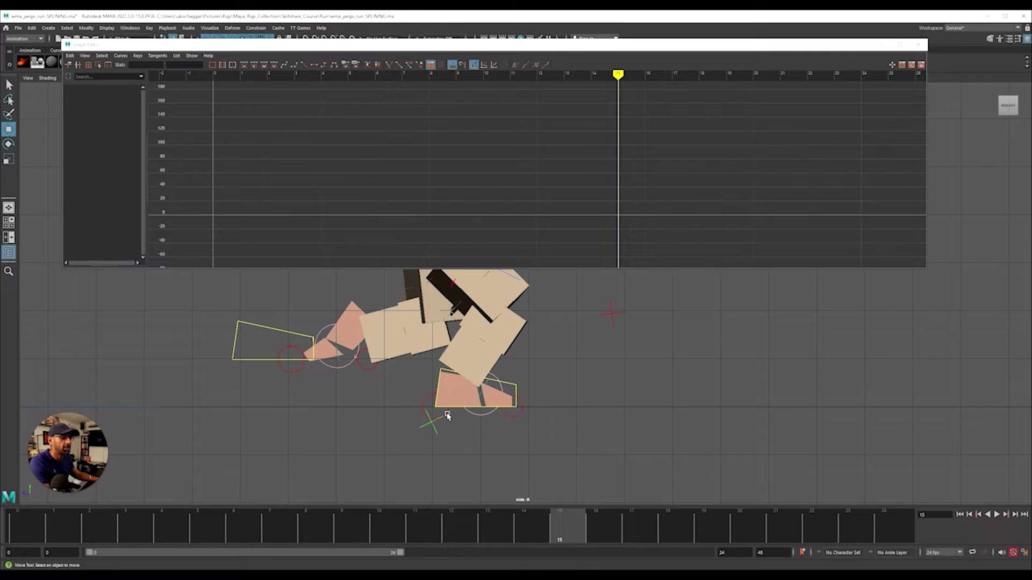
Step: Flatten the tangents of the right heel roll control's Rotate X keys at frames 6, 9, 15 and 18
click(434, 408)
click(104, 129)
key(f)
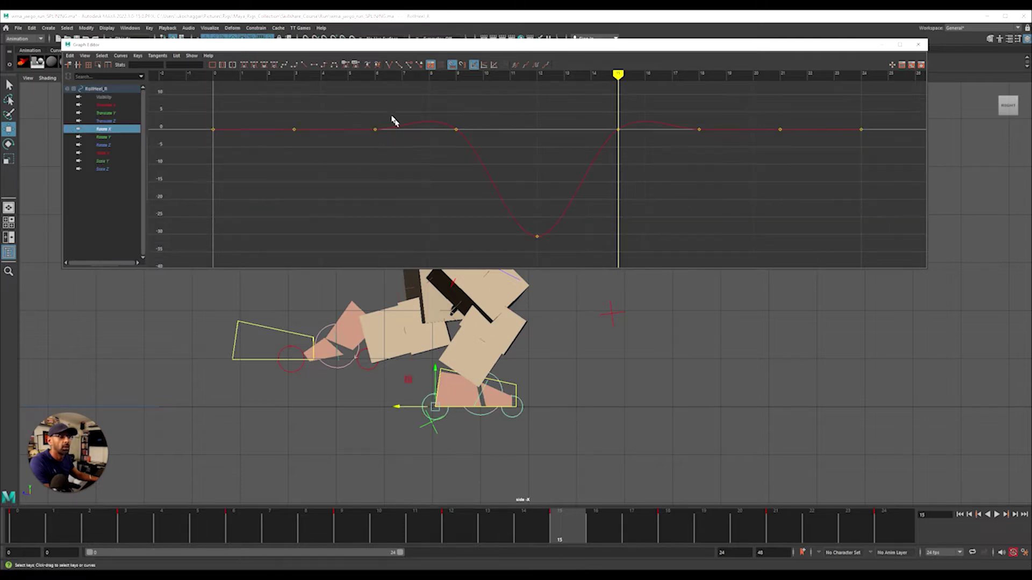
drag(340, 115, 728, 143)
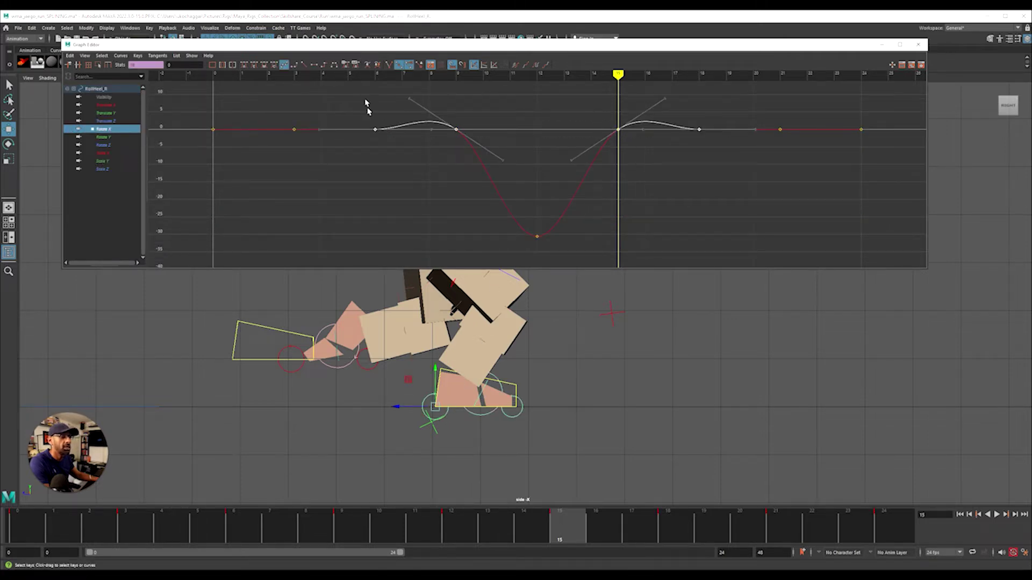
click(314, 64)
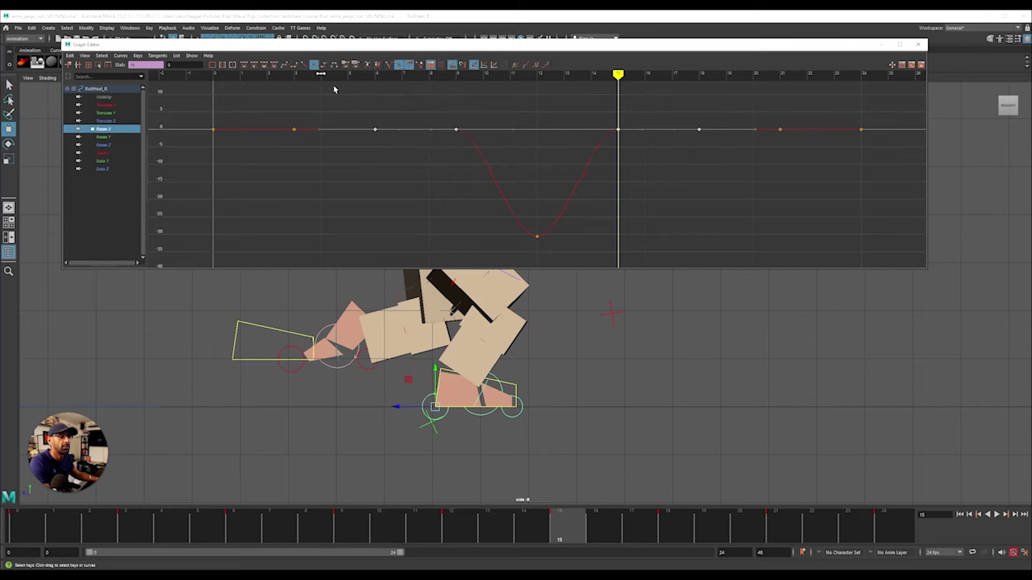
click(454, 450)
Step: Flatten the right toe roll control's Rotate X tangents at frames 12 and 15, and scrub through the foot contact
click(480, 413)
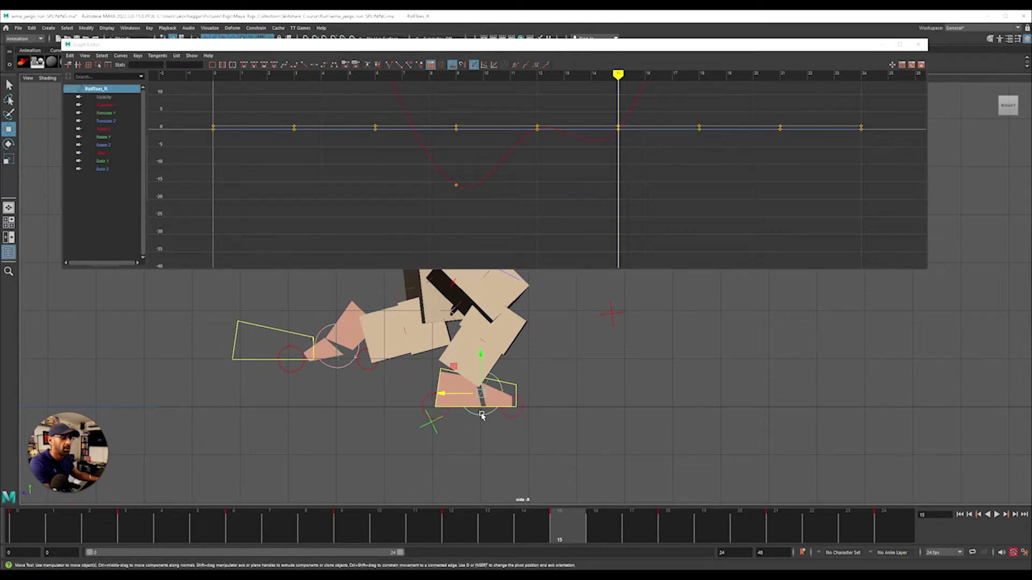
key(f)
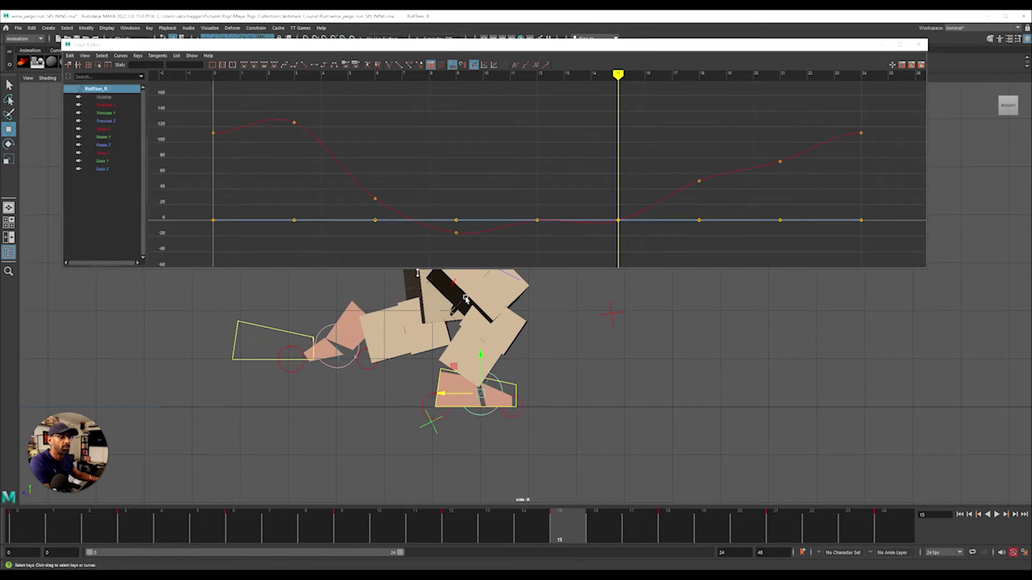
click(104, 129)
drag(518, 530, 564, 533)
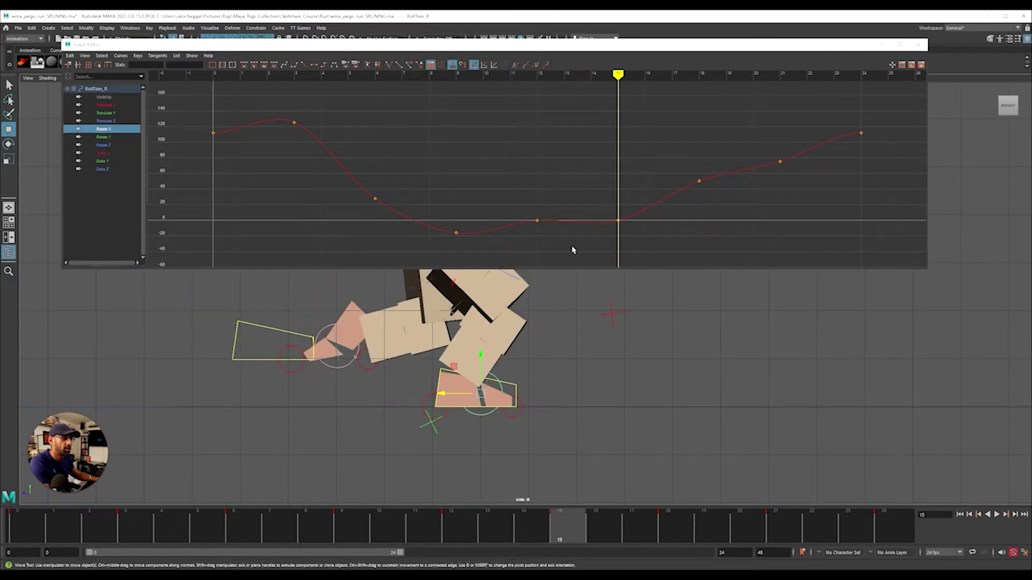
alt+right_drag(556, 214, 541, 123)
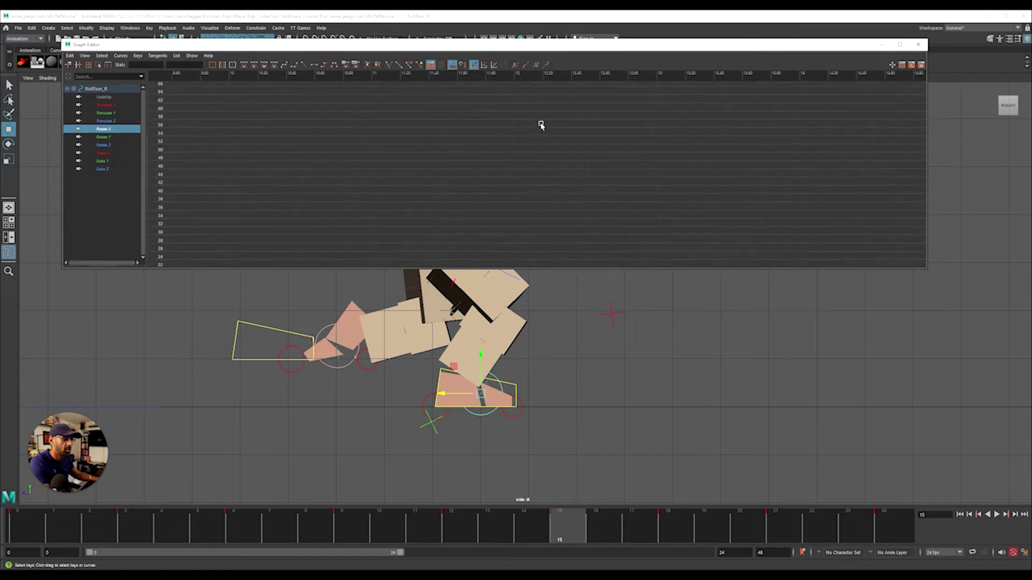
alt+right_drag(587, 173, 499, 186)
drag(535, 169, 593, 237)
key(f)
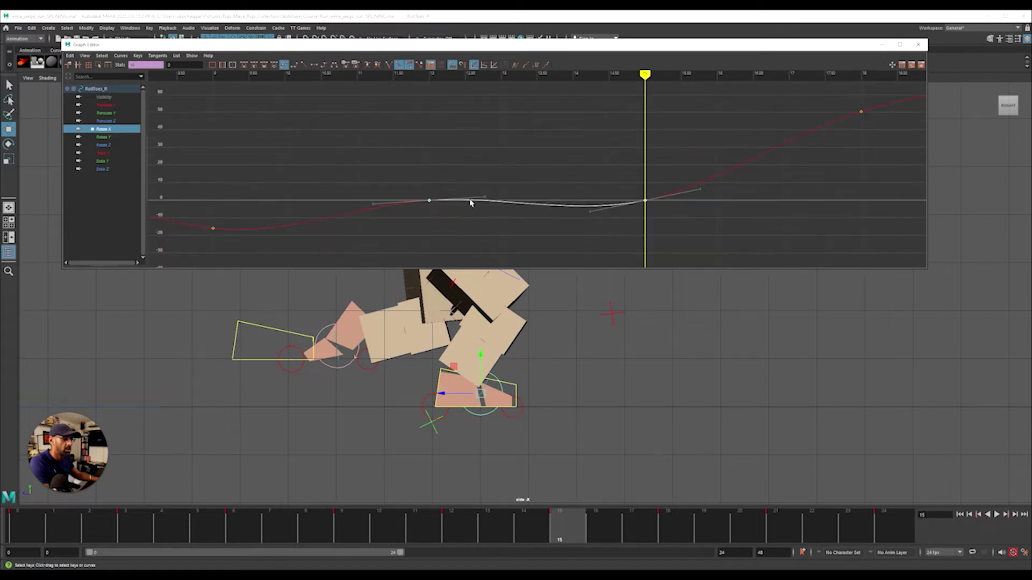
drag(414, 191, 670, 241)
click(314, 64)
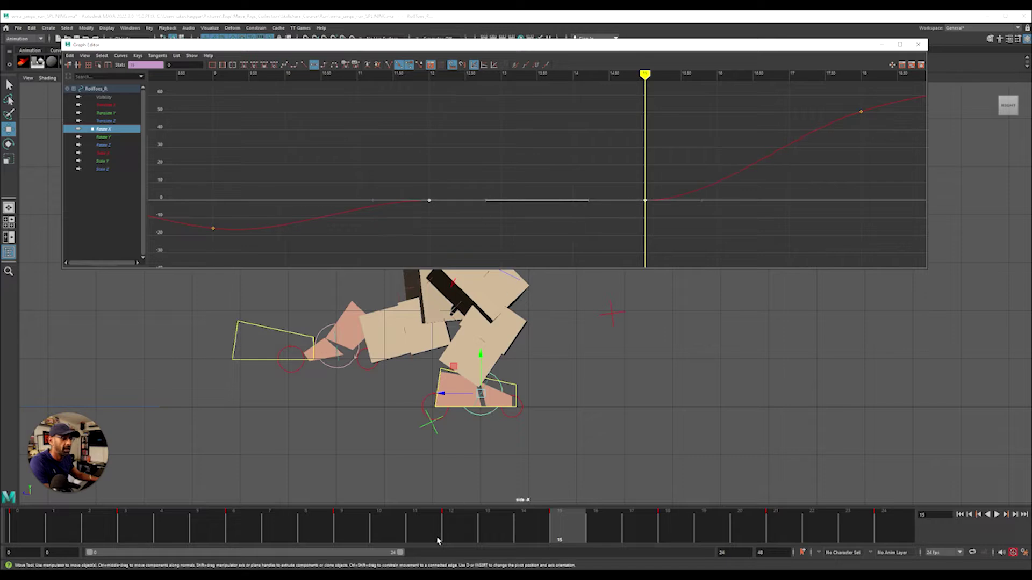
click(376, 539)
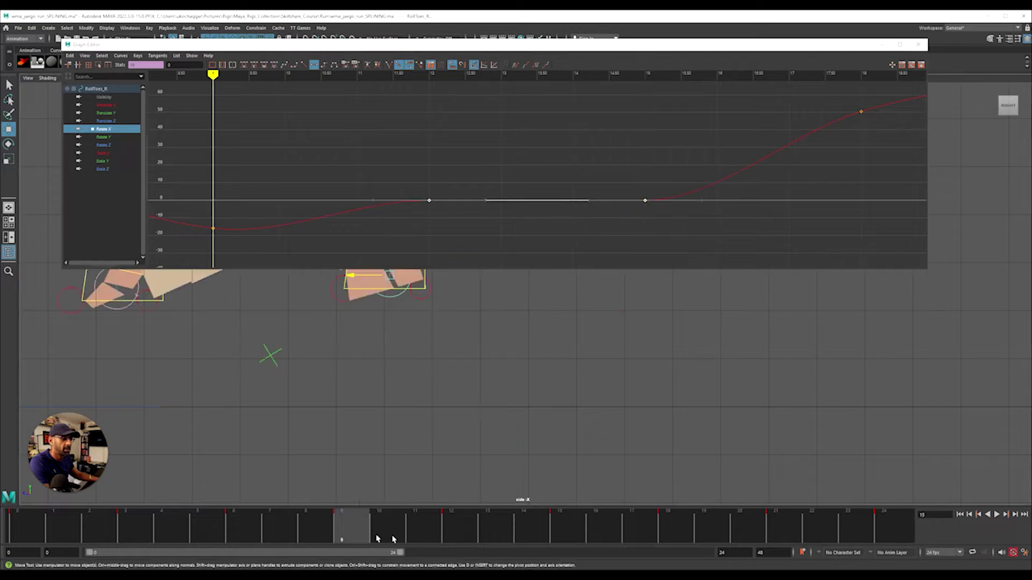
drag(376, 539, 546, 551)
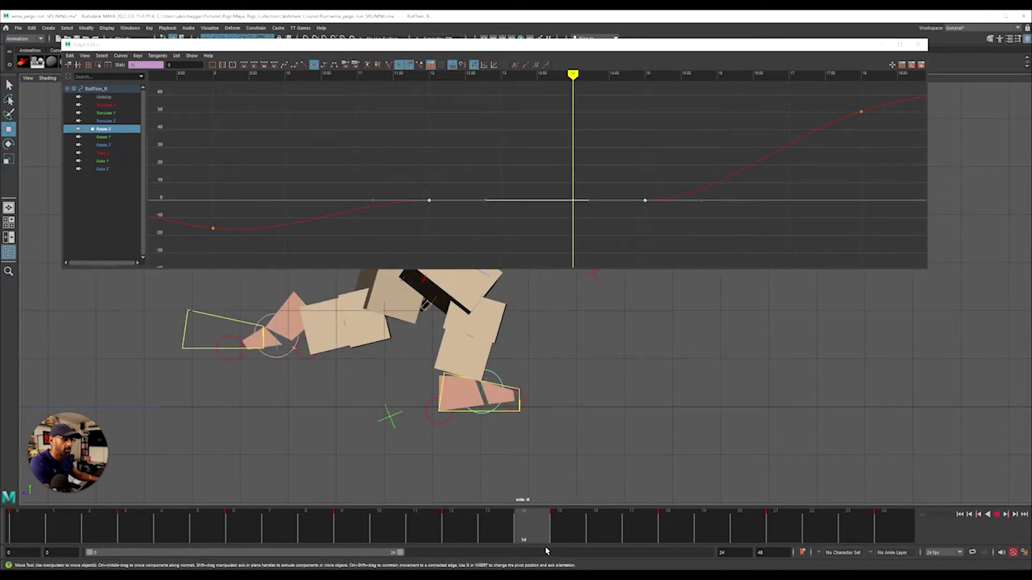
Step: Check the right toe-end roll curves and flatten the right toes control's Rotate X tangents from frame 12 to 18
click(521, 403)
key(f)
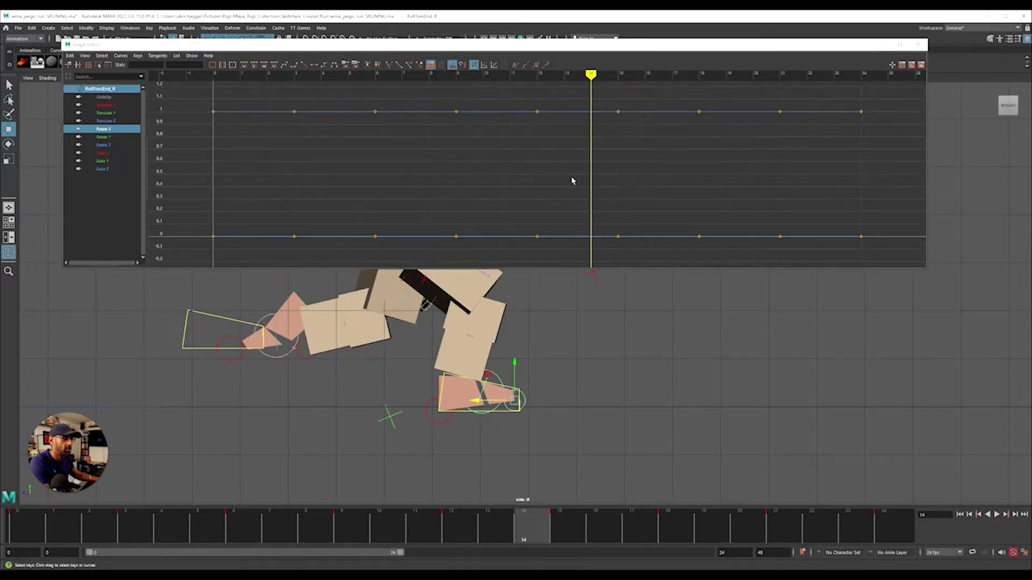
click(490, 401)
click(482, 391)
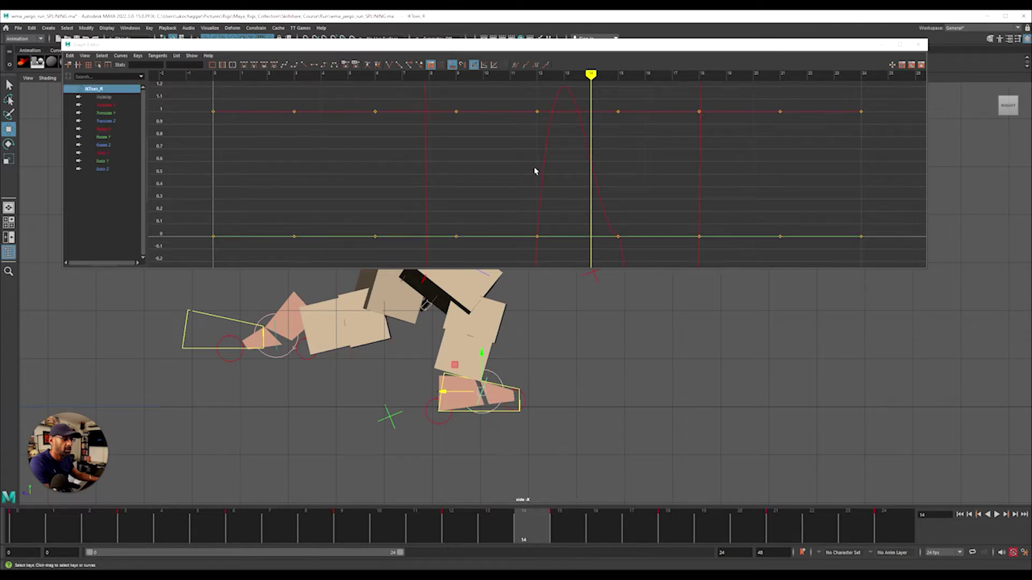
key(f)
click(103, 129)
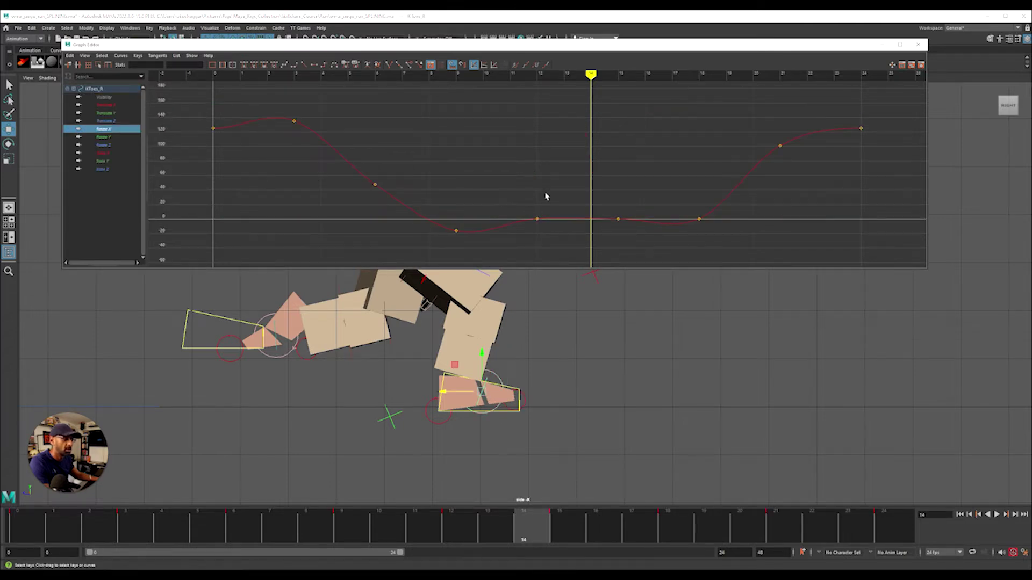
drag(526, 188, 636, 241)
drag(593, 193, 723, 263)
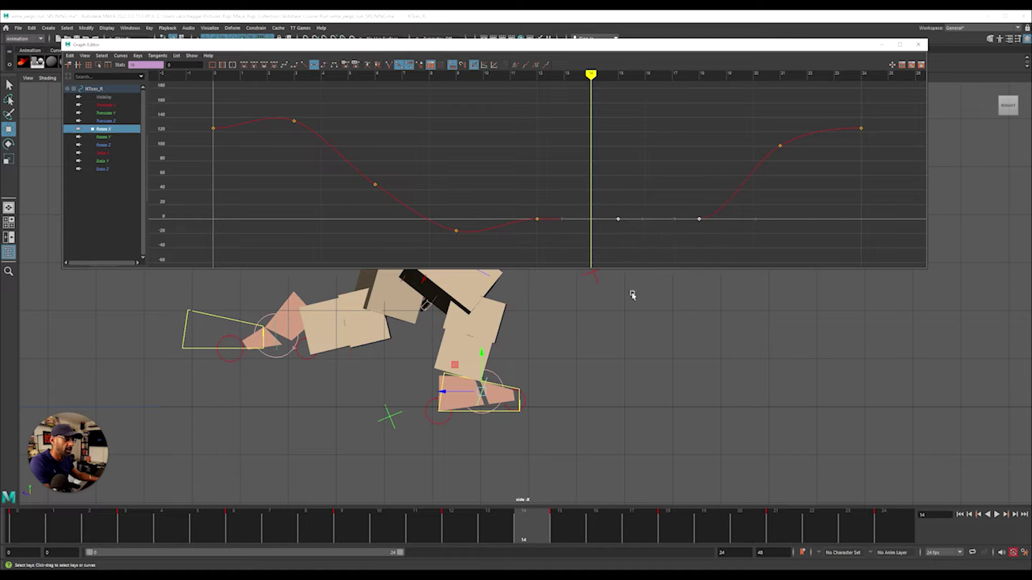
drag(489, 535, 573, 540)
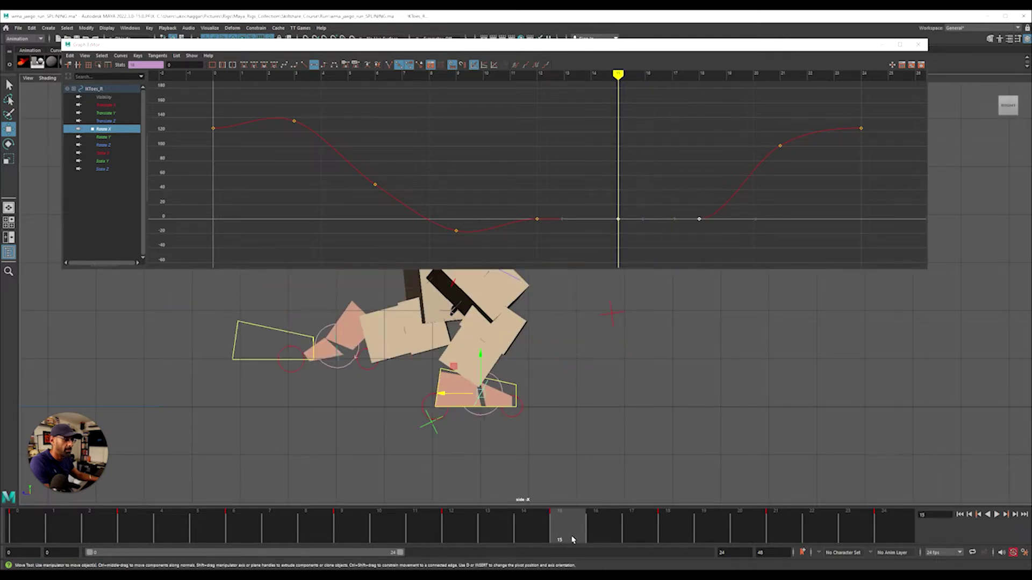
Step: Examine the right leg control's Translate Y curve between frames 12 and 18 against the foot's ground contact
click(517, 389)
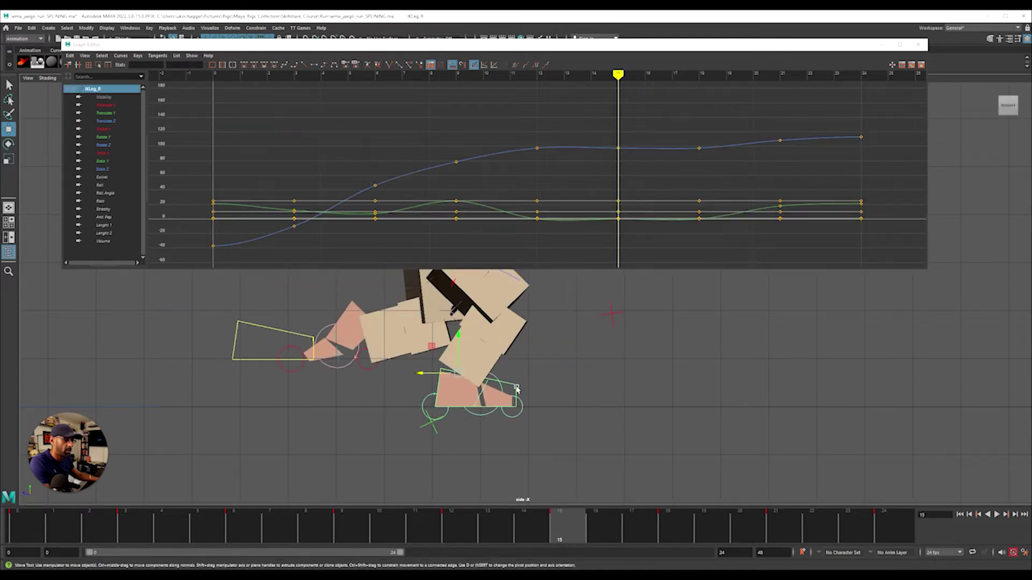
click(103, 113)
key(f)
drag(508, 206, 747, 242)
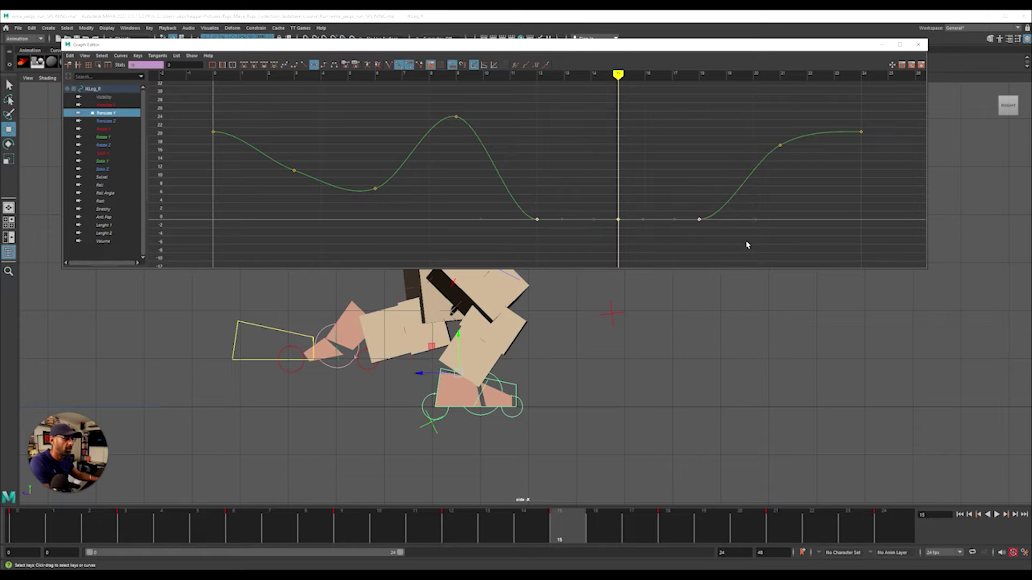
key(ctrl+z)
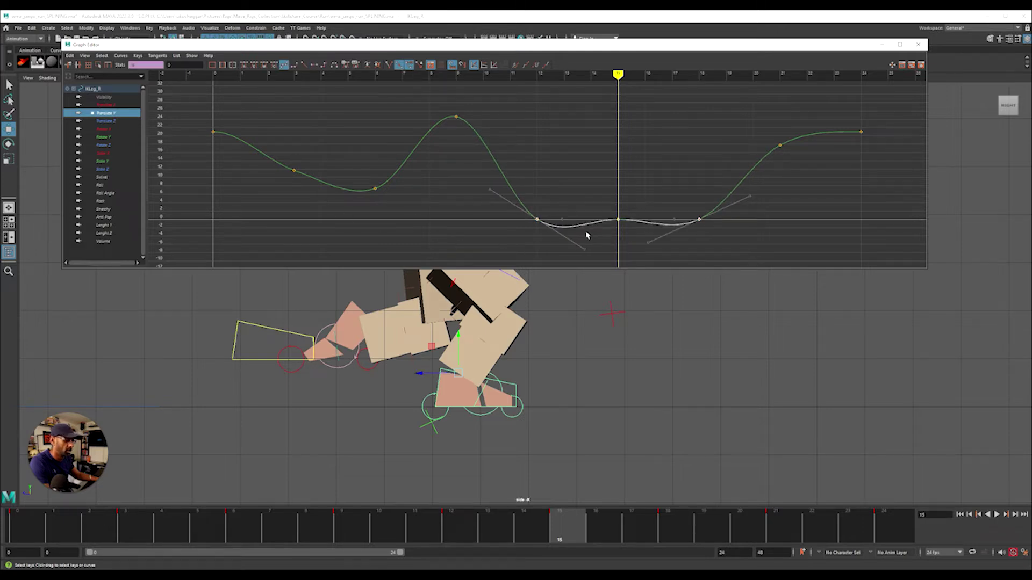
alt+right_drag(550, 186, 447, 109)
alt+middle_drag(521, 171, 429, 127)
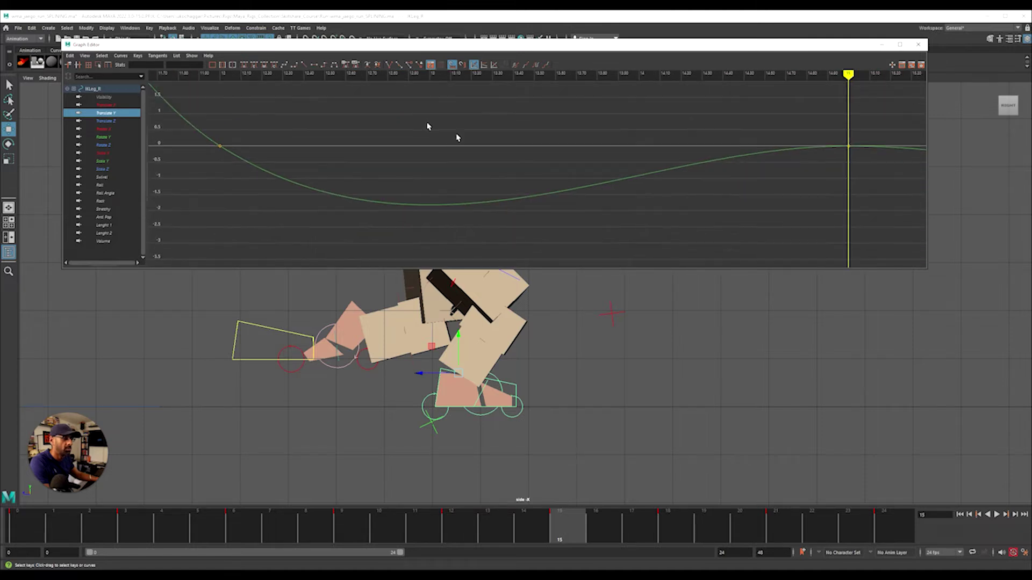
alt+right_drag(456, 139, 451, 172)
alt+middle_drag(450, 172, 444, 176)
alt+right_drag(443, 176, 439, 181)
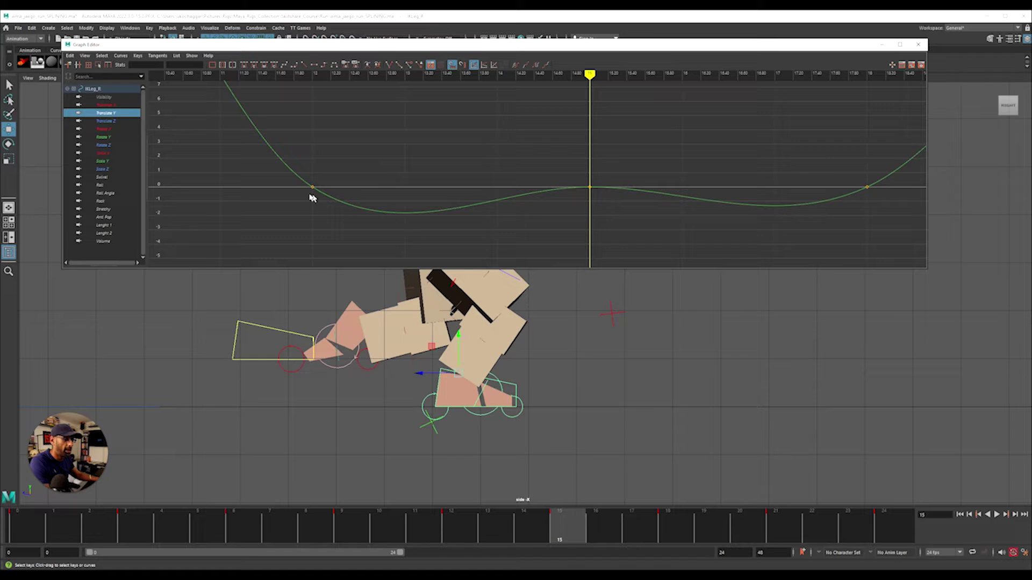
drag(376, 517, 487, 524)
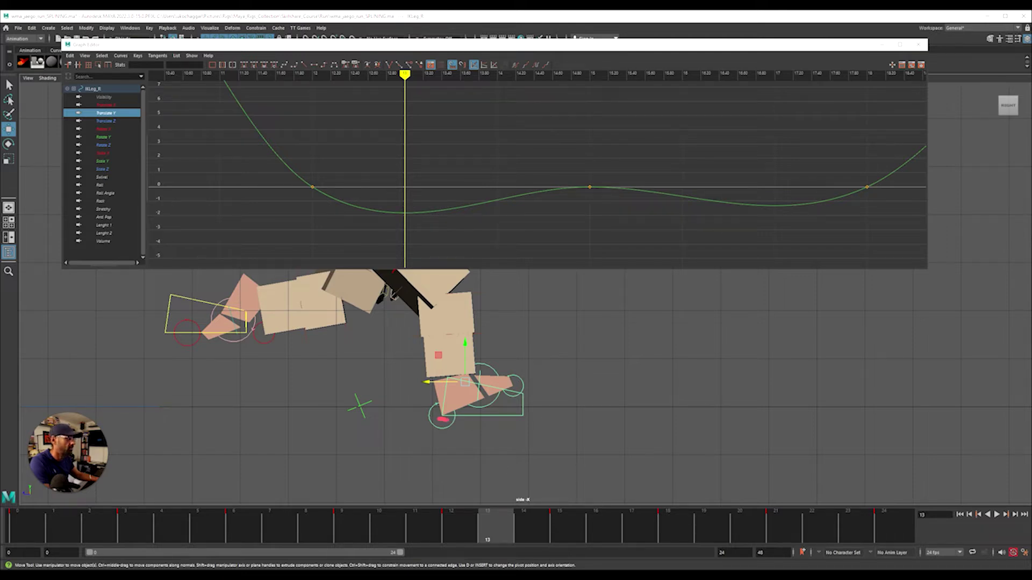
Step: Flatten the right leg control's Translate Y tangents at frames 12, 15 and 18, and check the contact frame by frame
drag(305, 152, 638, 228)
click(315, 65)
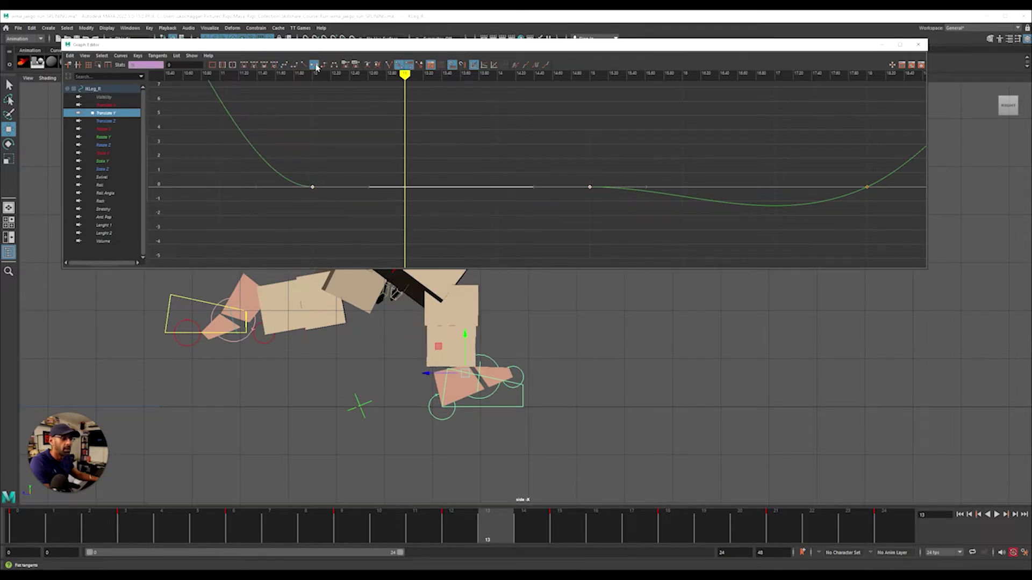
drag(573, 156, 914, 232)
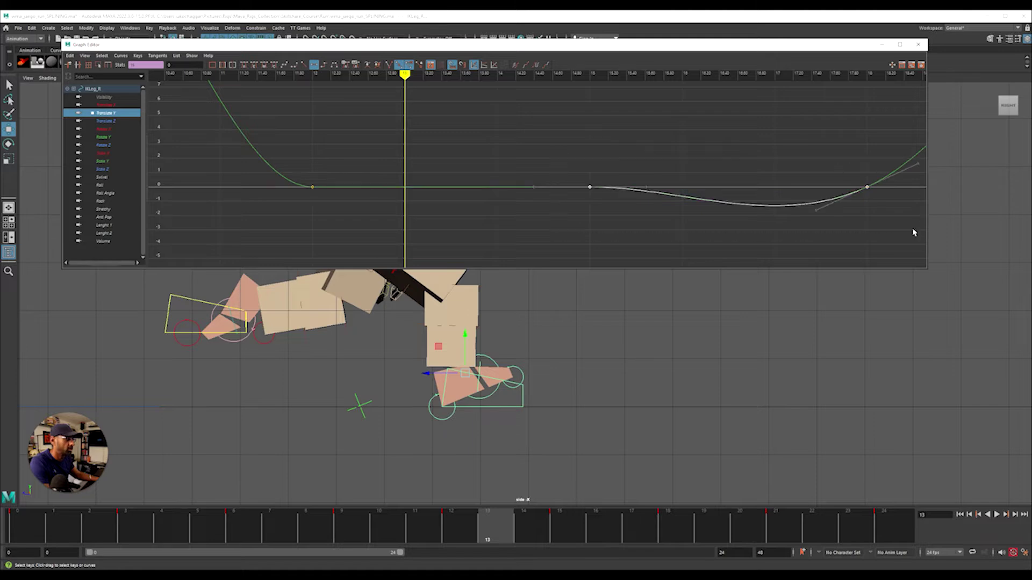
click(314, 65)
key(alt+period)
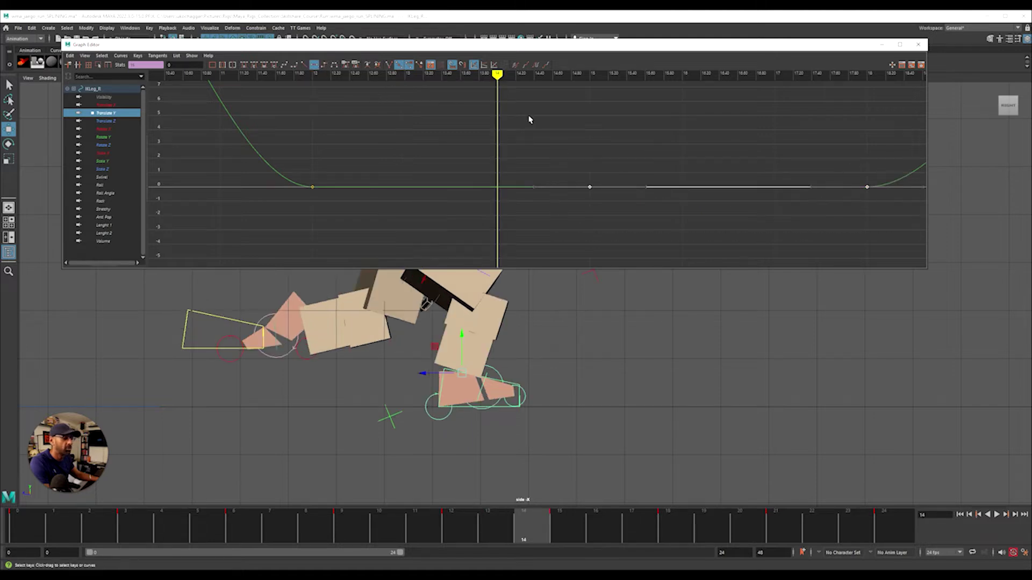
click(552, 134)
key(a)
key(alt+comma)
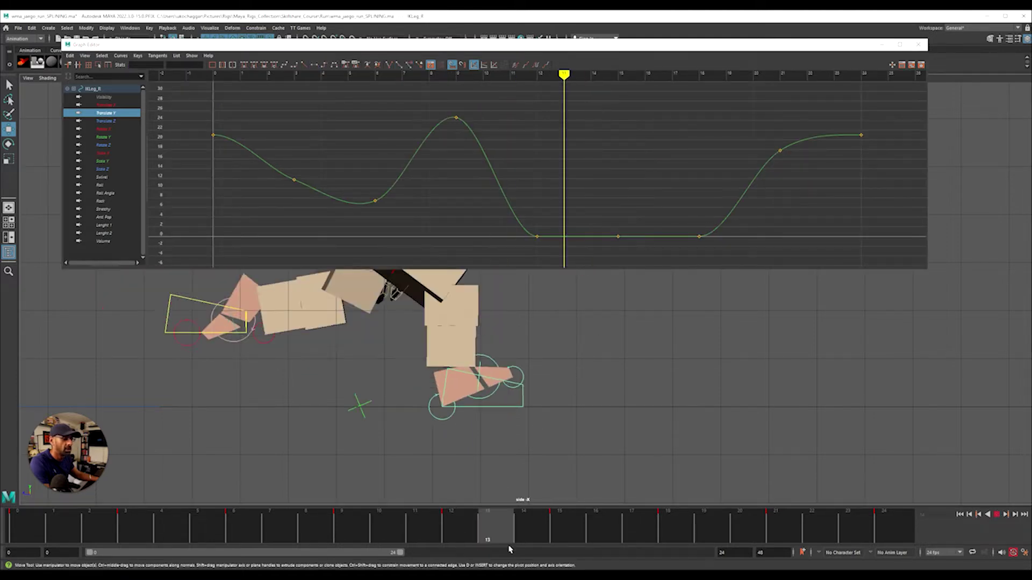
key(alt+period)
key(alt+period)
key(alt+comma)
key(alt+comma)
Step: Flatten the right leg control's Translate Z tangents at frames 12, 15 and 18
click(111, 129)
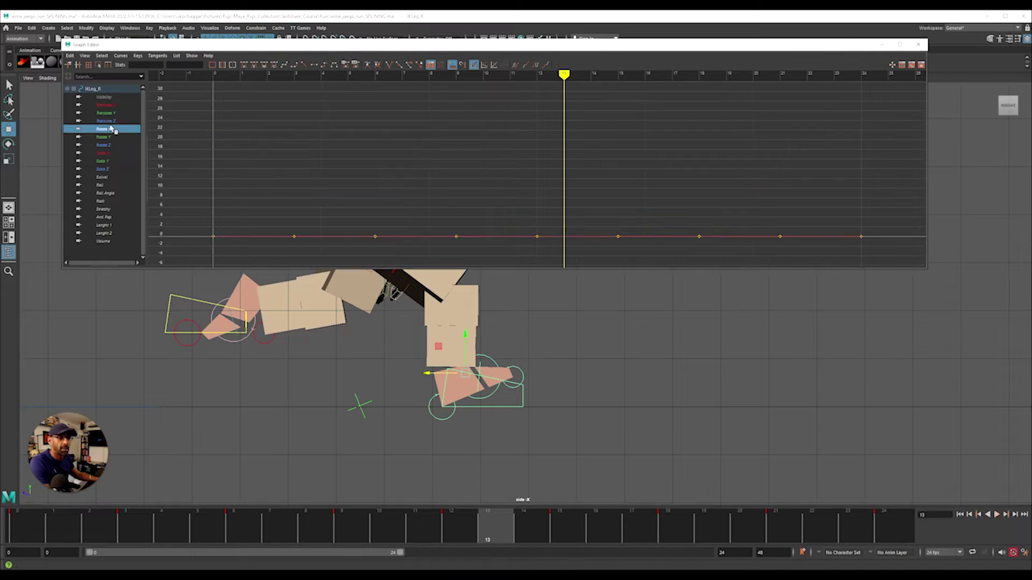
click(112, 122)
key(a)
drag(526, 104, 672, 170)
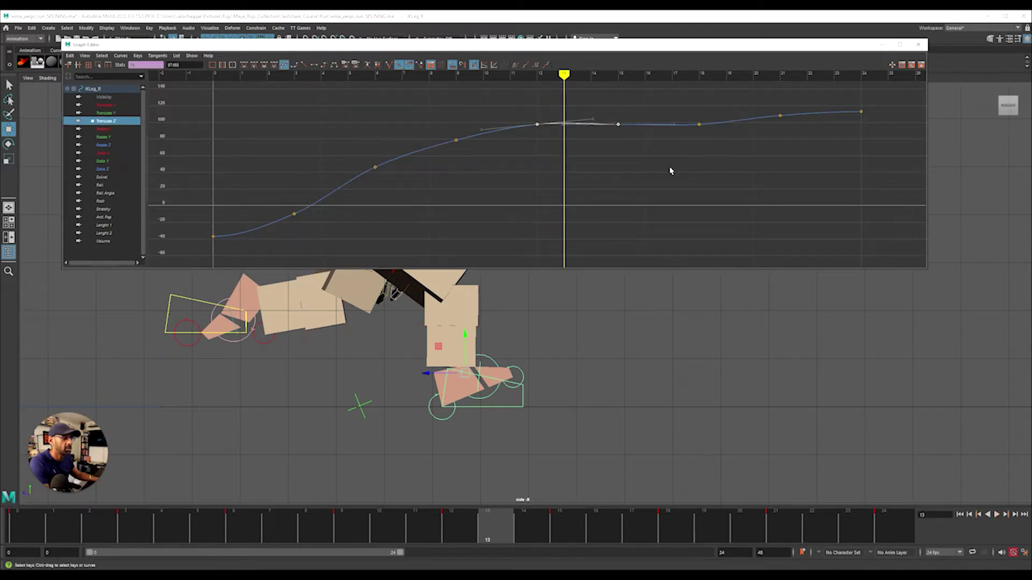
drag(600, 96, 746, 177)
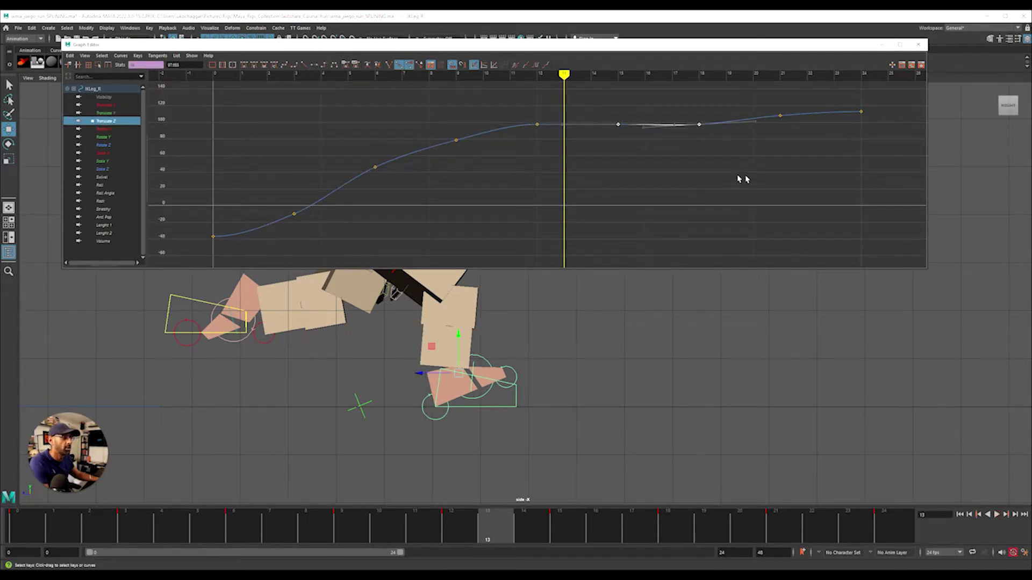
click(476, 114)
drag(528, 108, 720, 161)
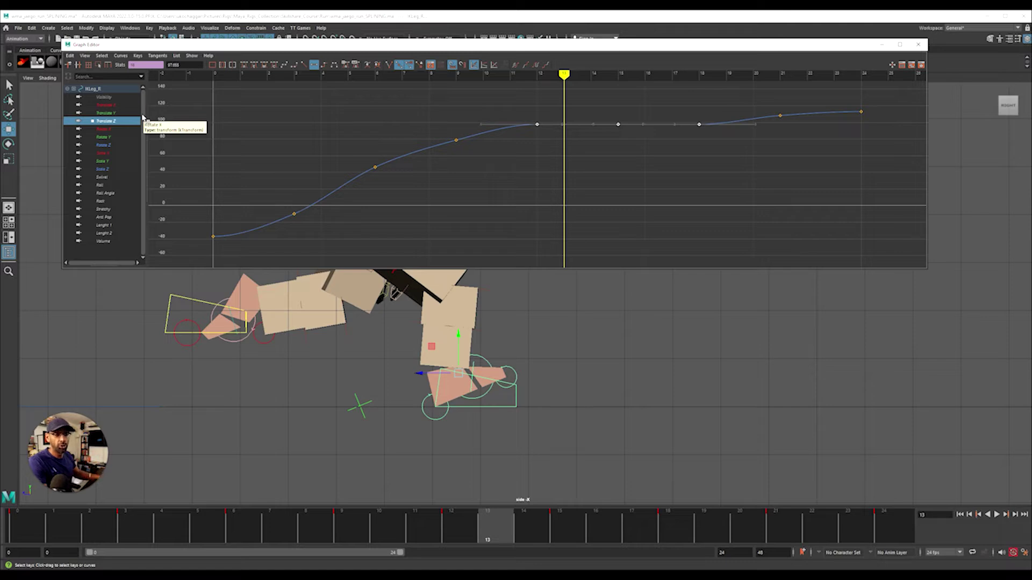
Step: Review the right leg control's Translate Y, Translate X, Scale X and rotation curves one at a time for overshoots
click(120, 113)
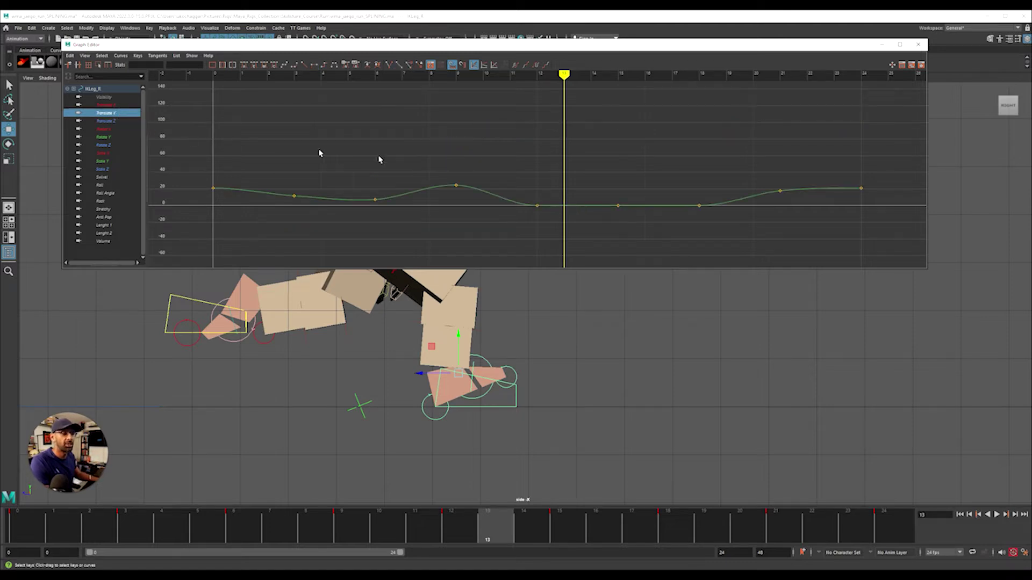
key(f)
click(113, 105)
key(f)
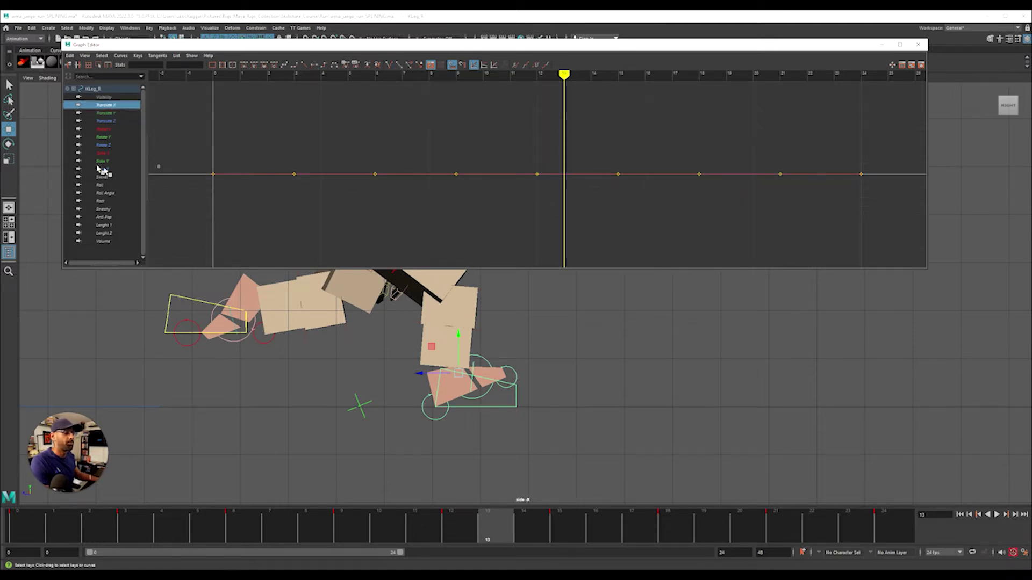
click(111, 153)
click(109, 137)
click(109, 131)
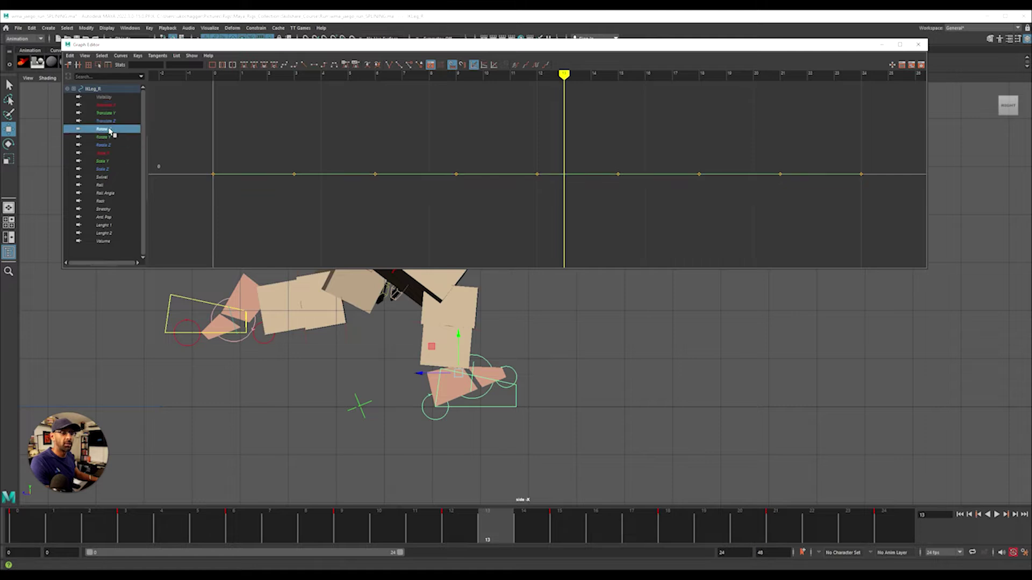
key(f)
click(115, 139)
click(115, 146)
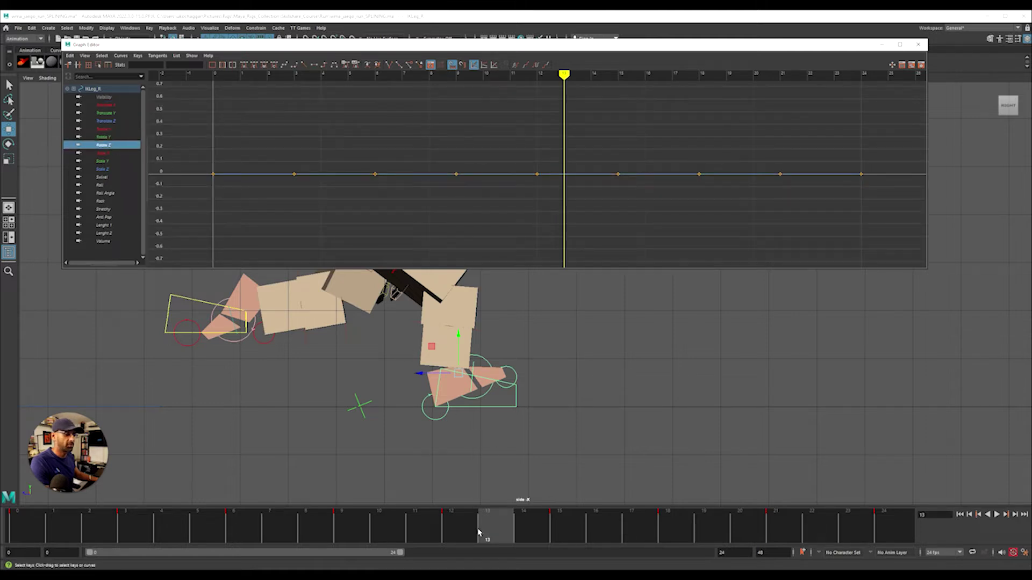
Step: Scrub the run from frame 13 to frame 18 and review the pose with the whole character in view
drag(481, 531, 612, 553)
alt+right_drag(677, 455, 564, 395)
alt+middle_drag(529, 364, 487, 430)
alt+right_drag(473, 430, 86, 411)
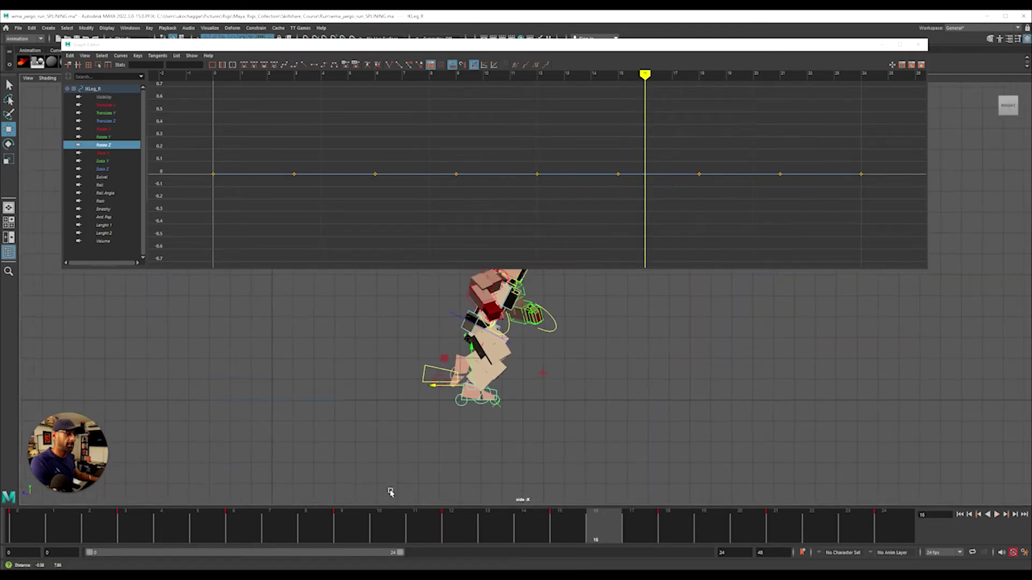
alt+middle_drag(500, 394, 513, 423)
drag(564, 540, 669, 534)
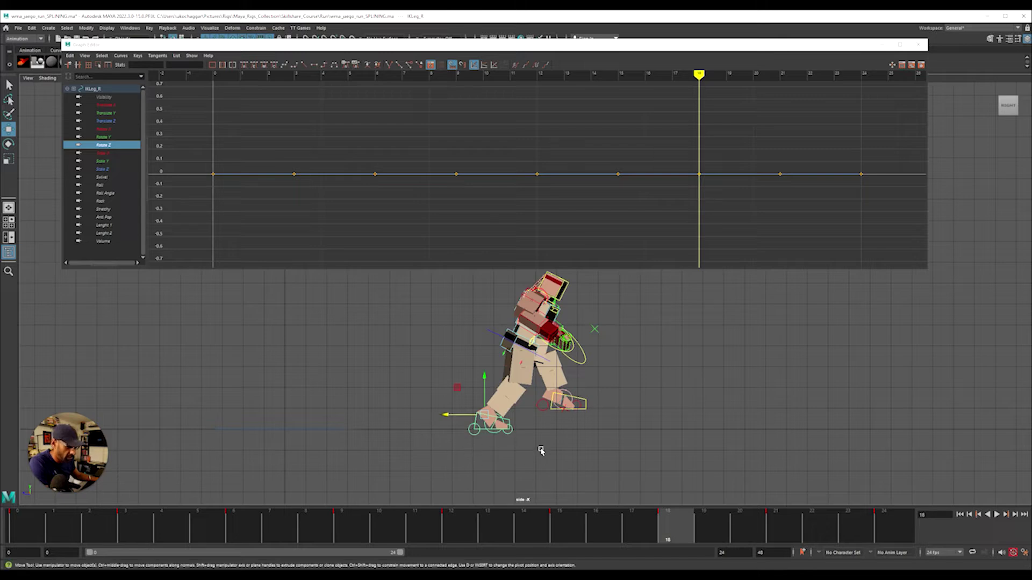
Step: Rotate the right toe-roll control (RollToes_R) at frame 18 to lower the heel and straighten the right leg
click(541, 450)
click(483, 426)
key(f)
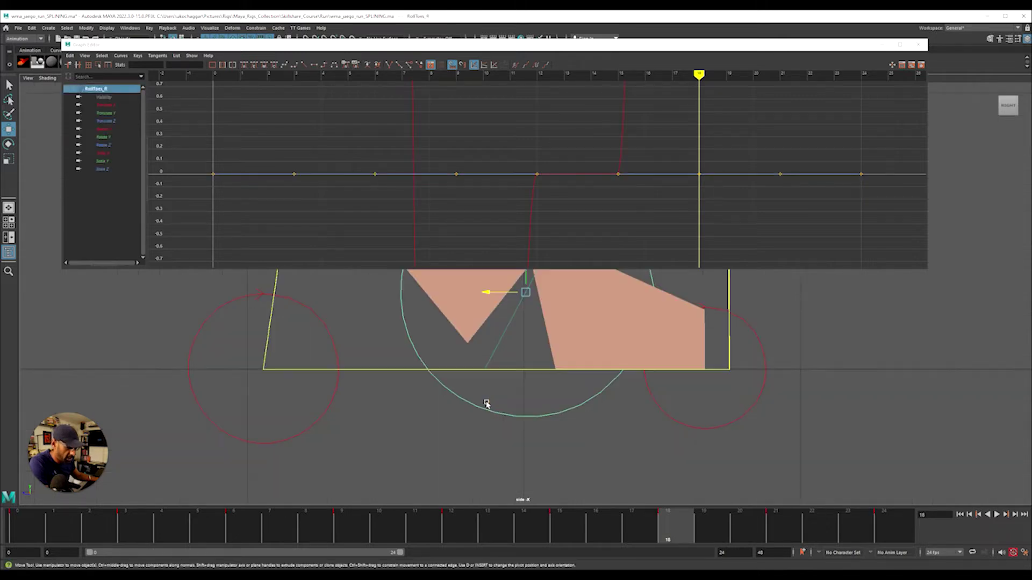
alt+right_drag(586, 414, 226, 408)
alt+middle_drag(516, 301, 461, 458)
alt+right_drag(666, 403, 491, 378)
alt+middle_drag(491, 378, 401, 510)
alt+right_drag(411, 430, 337, 405)
alt+middle_drag(535, 386, 546, 392)
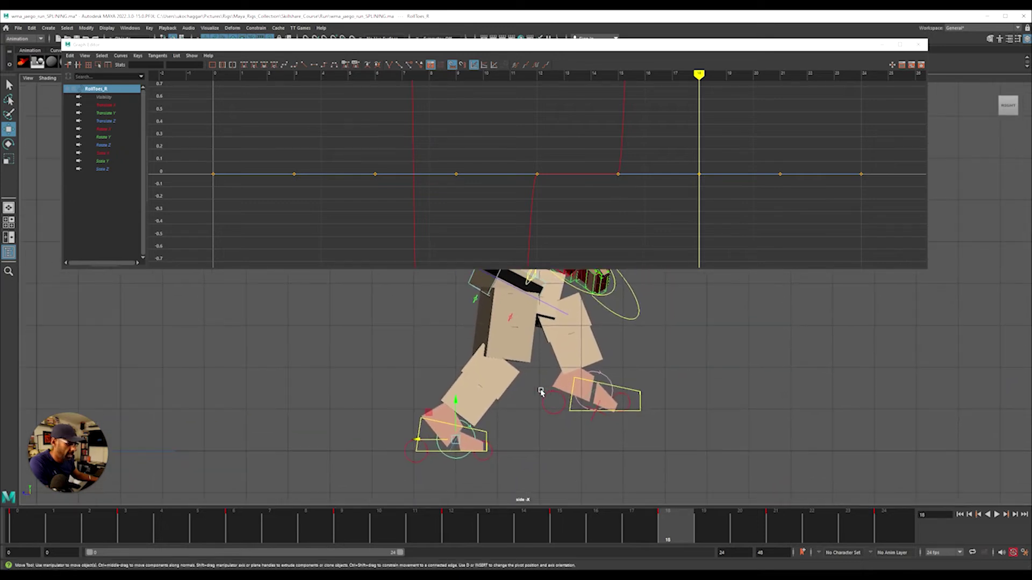
key(e)
drag(443, 412, 444, 409)
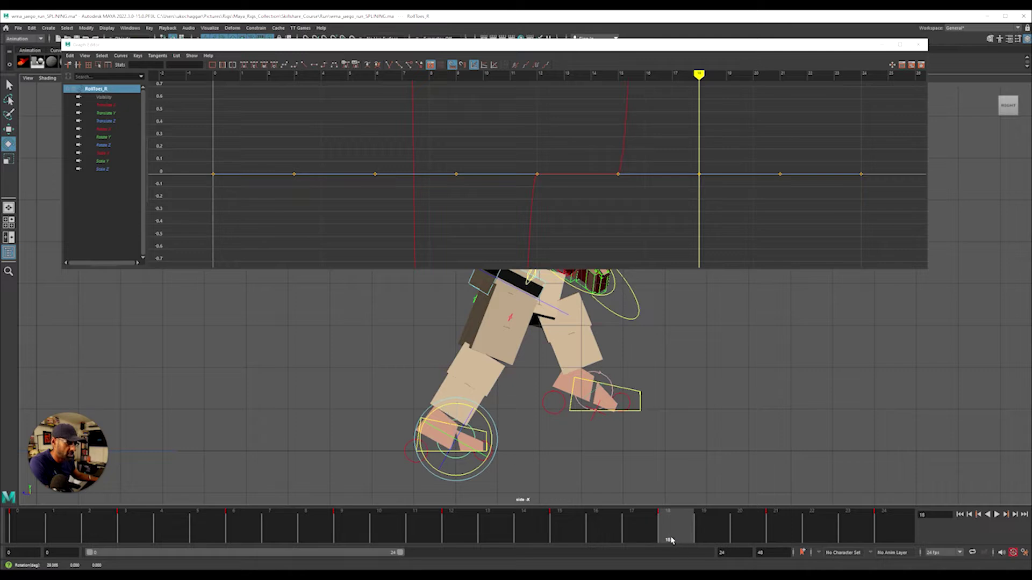
Step: Rotate the right toe-roll control at frame 21 to adjust the foot's angle
drag(671, 540, 789, 542)
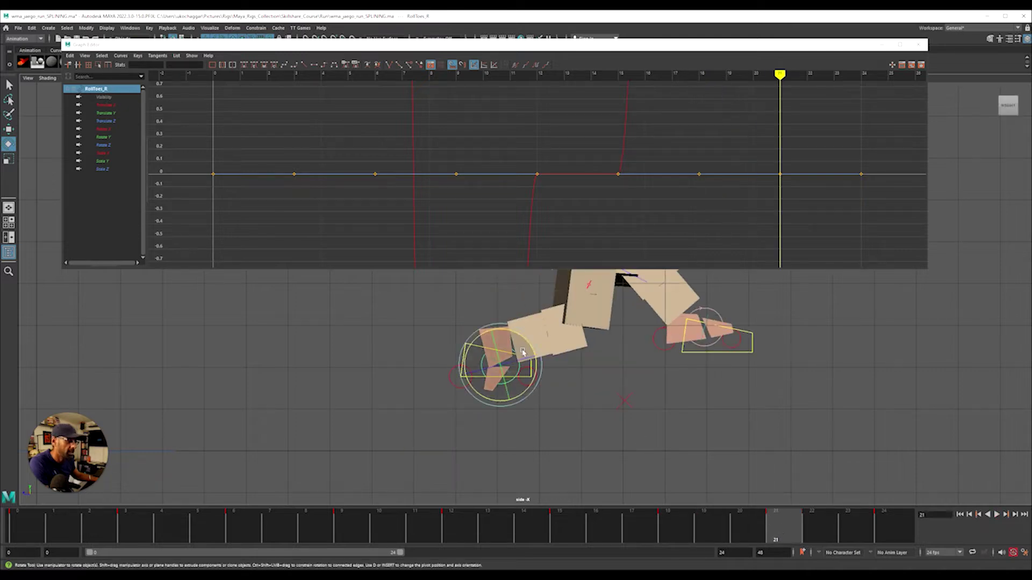
drag(522, 352, 534, 353)
click(555, 446)
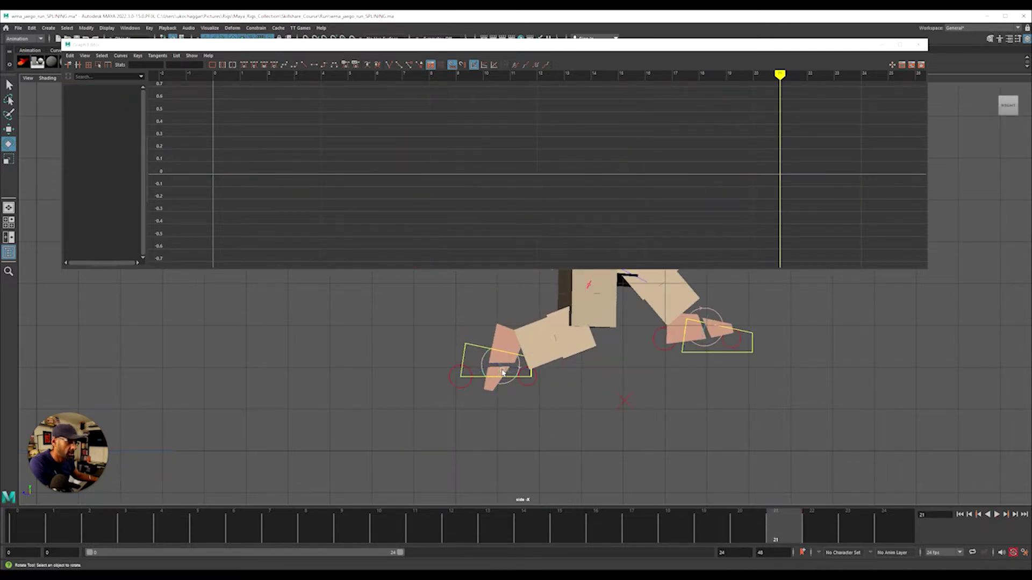
Step: Rotate the right toes control (IKToes_R) at frame 21 so the toes bend back
click(511, 381)
mouse_move(517, 397)
mouse_down()
mouse_move(508, 399)
mouse_move(522, 400)
mouse_up()
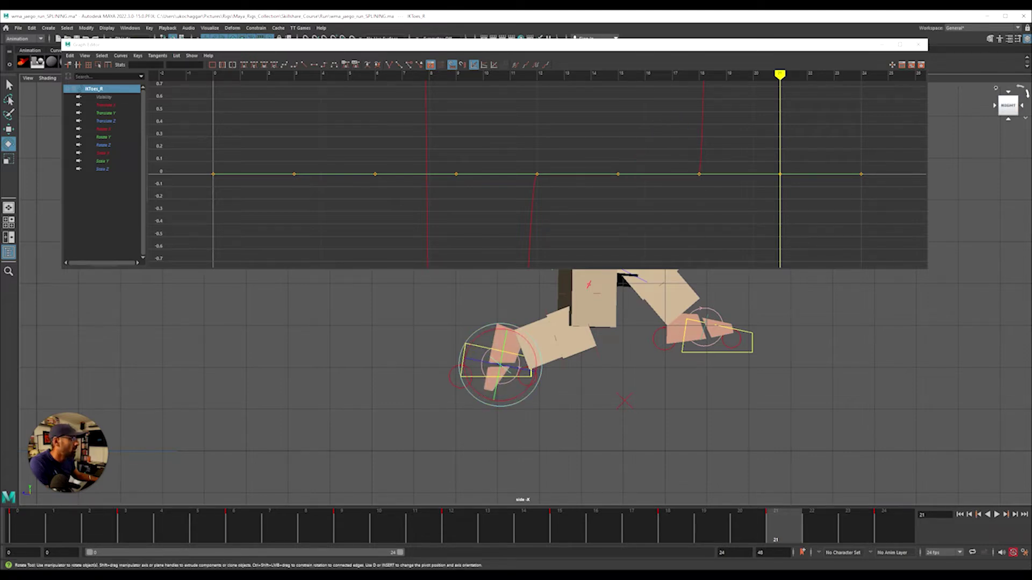
middle_drag(786, 316, 767, 316)
alt+right_drag(683, 379, 398, 389)
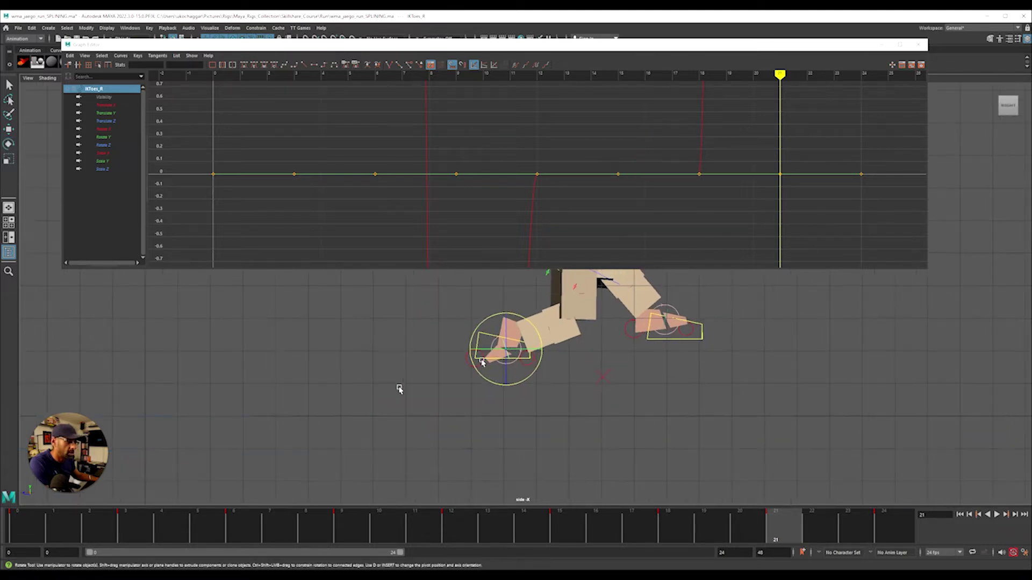
alt+middle_drag(490, 287, 421, 403)
alt+right_drag(421, 403, 425, 437)
alt+middle_drag(425, 436, 453, 396)
Step: Move the right leg control farther back and slightly up at frame 21 to extend the trailing leg
click(452, 399)
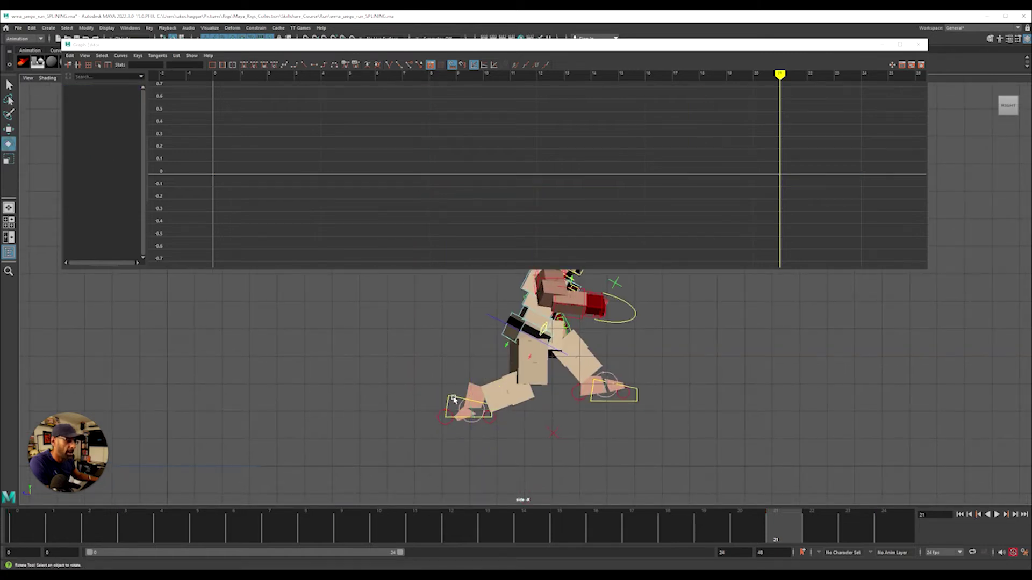
click(453, 400)
key(w)
drag(438, 399, 420, 404)
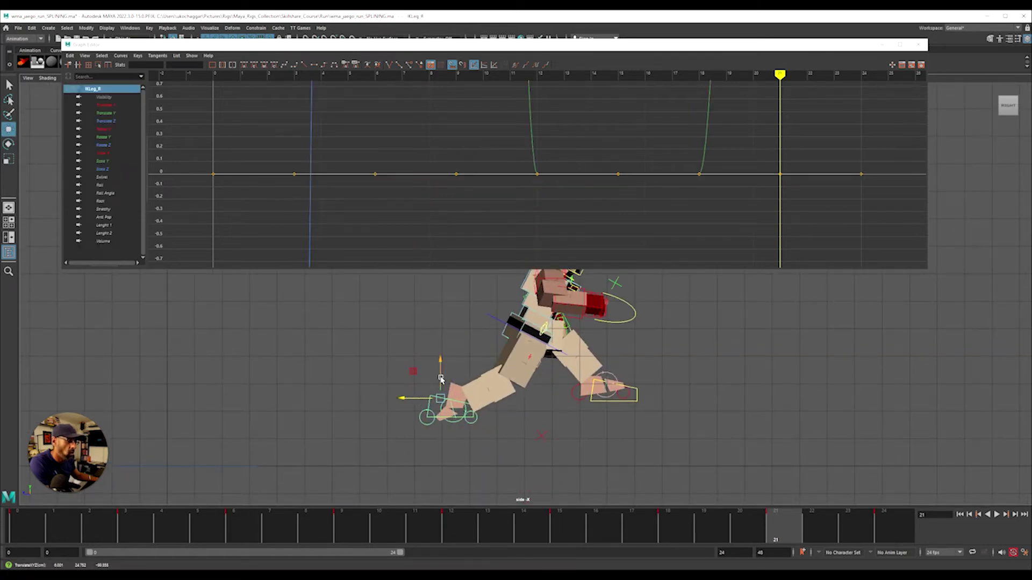
drag(708, 521, 773, 548)
drag(439, 363, 439, 359)
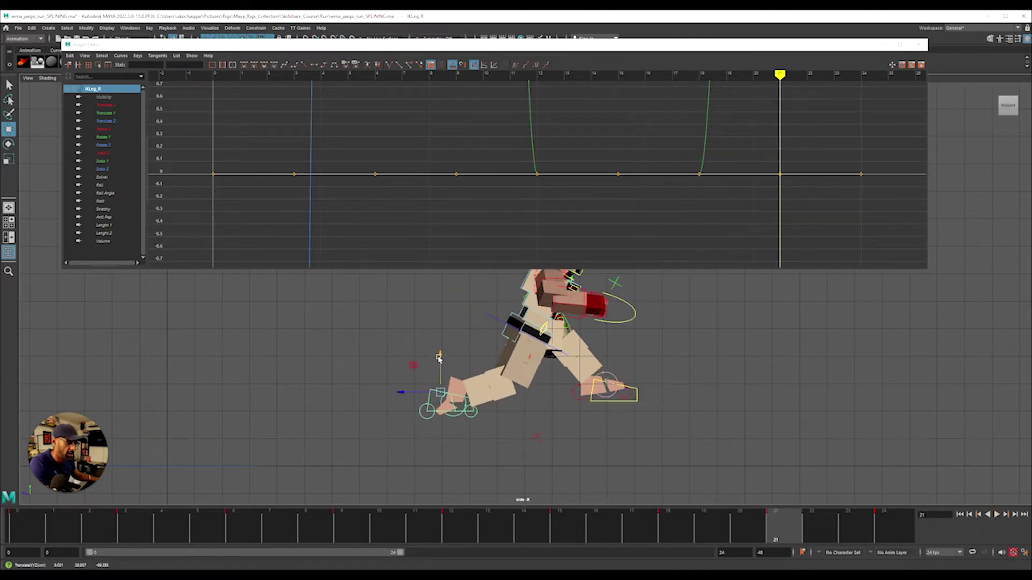
Step: Scrub and play the run in the side view to review the adjusted right leg
scroll(609, 390, down, 2)
alt+middle_drag(453, 406, 429, 454)
drag(791, 538, 64, 518)
scroll(498, 403, down, 4)
alt+middle_drag(498, 404, 543, 413)
key(alt+v)
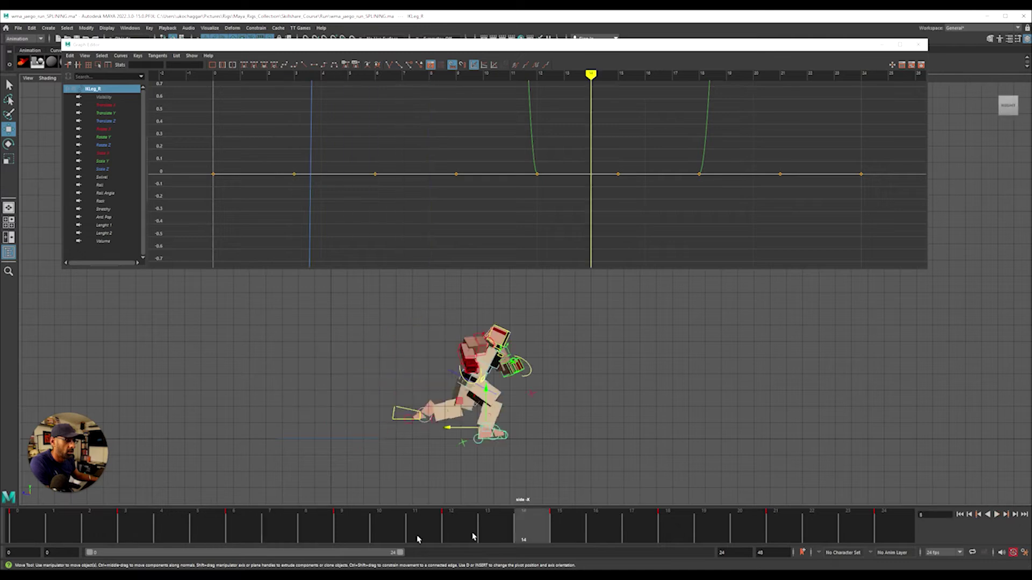
click(997, 514)
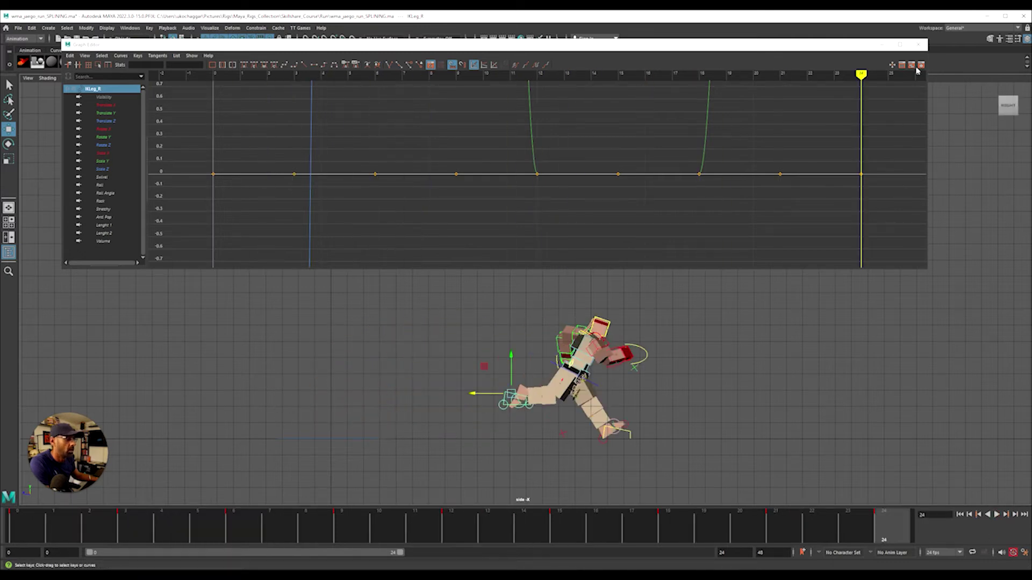
Step: Frame the right leg control's curves and resize the Graph Editor before closing it
key(f)
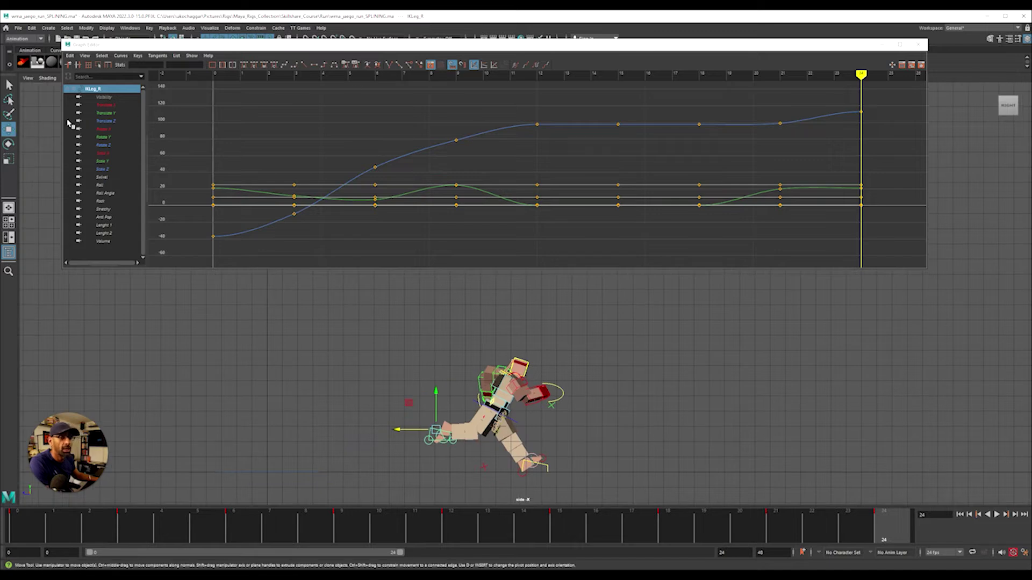
drag(64, 124, 302, 124)
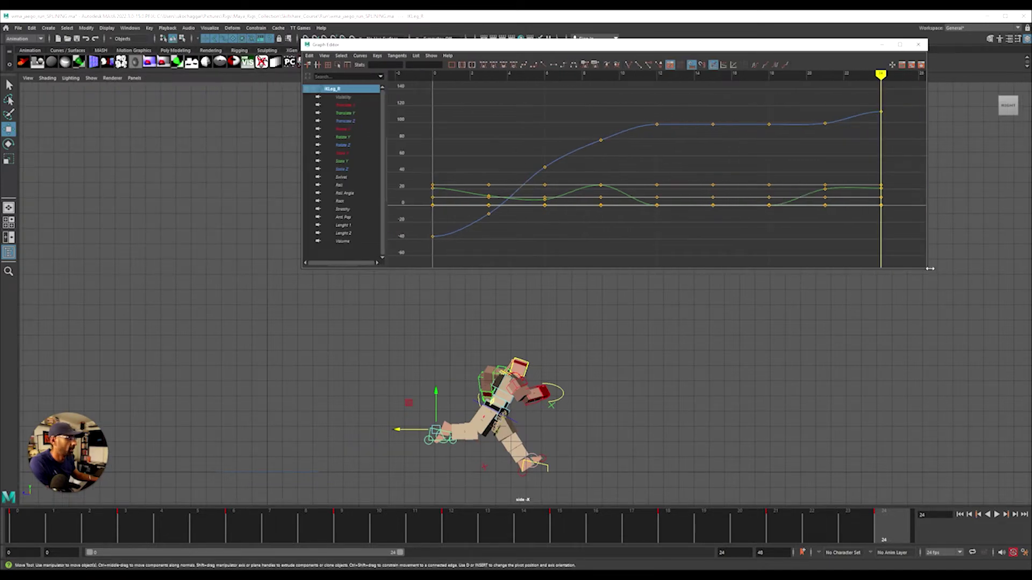
drag(928, 268, 1004, 317)
click(996, 45)
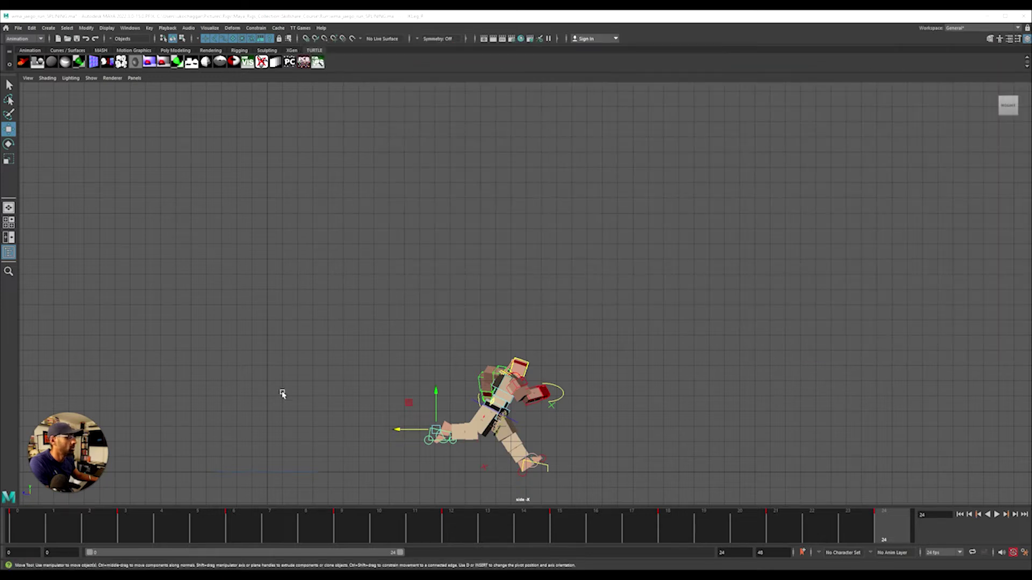
Step: Switch to the perspective view and play the run to review it from the front
key(space)
key(space)
alt+drag(710, 272, 619, 298)
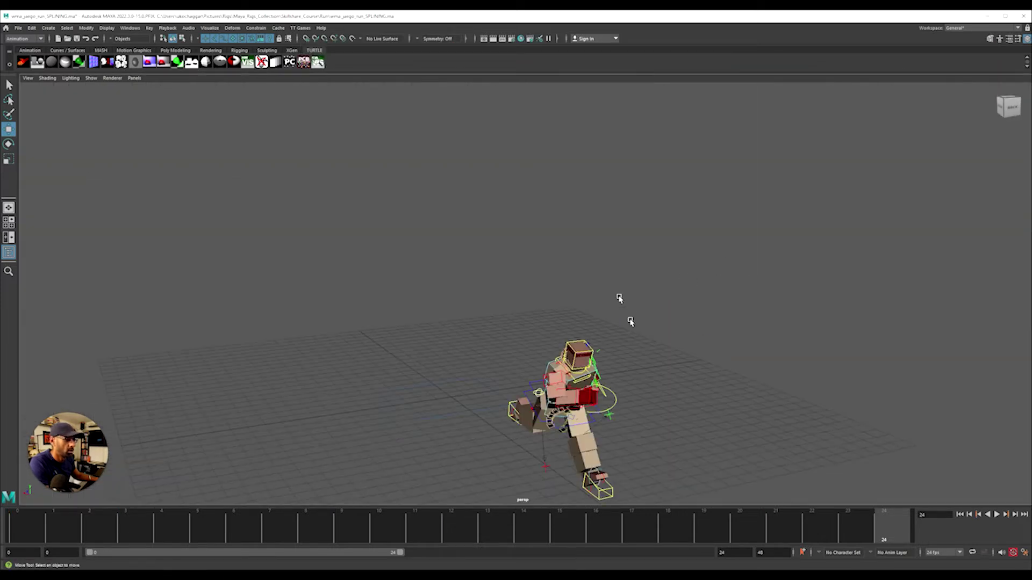
alt+middle_drag(630, 321, 603, 222)
alt+right_drag(604, 222, 543, 252)
alt+drag(472, 344, 442, 326)
alt+right_drag(441, 325, 511, 354)
key(alt+v)
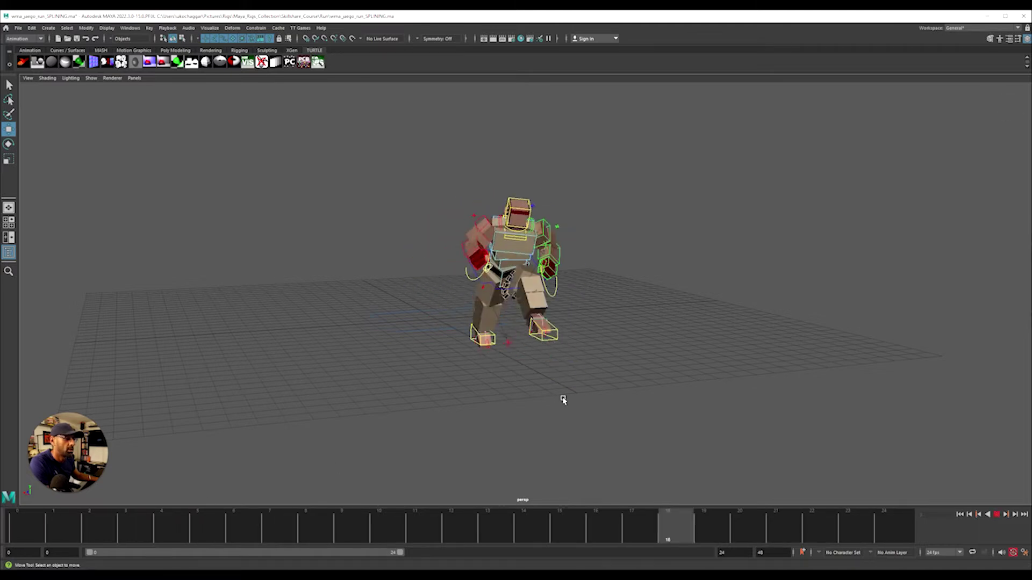
alt+drag(546, 398, 511, 419)
alt+middle_drag(511, 420, 474, 389)
key(Escape)
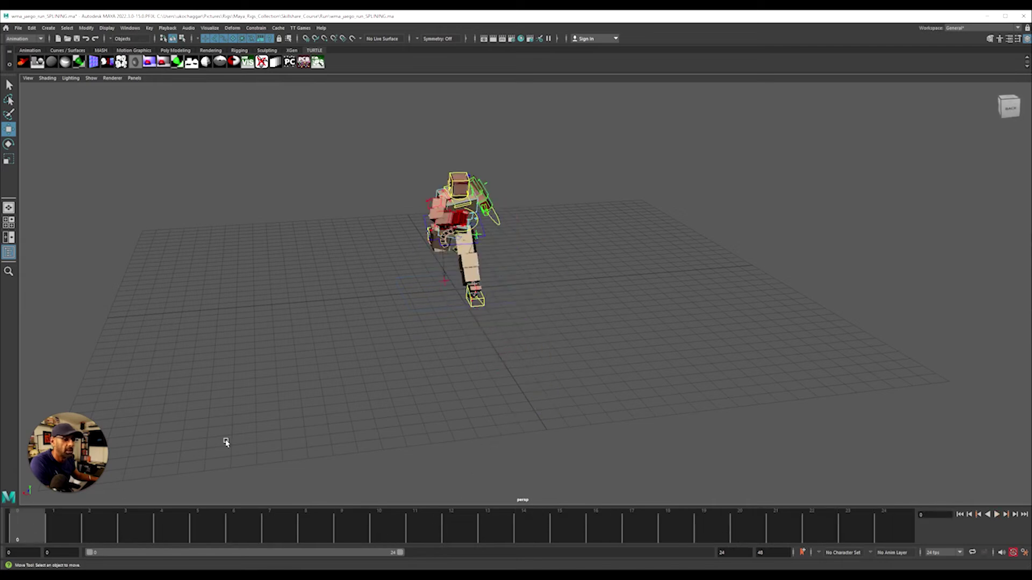
Step: Select the root control (FKRoot_M) and isolate its Rotate X curve in the Graph Editor
alt+right_drag(273, 359, 806, 285)
alt+middle_drag(408, 258, 543, 376)
alt+drag(542, 377, 710, 301)
alt+middle_drag(346, 309, 808, 212)
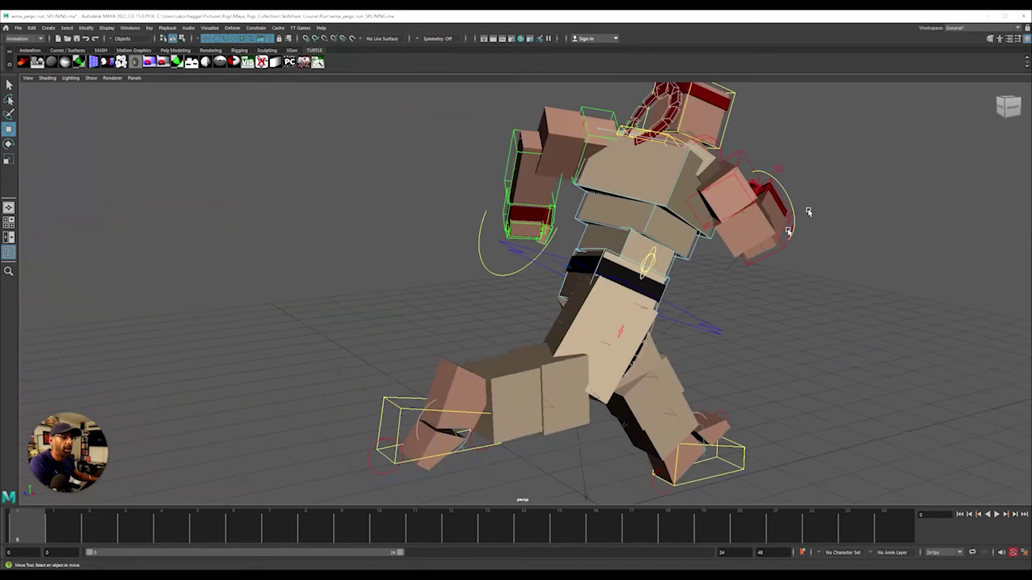
alt+drag(809, 212, 624, 296)
click(594, 254)
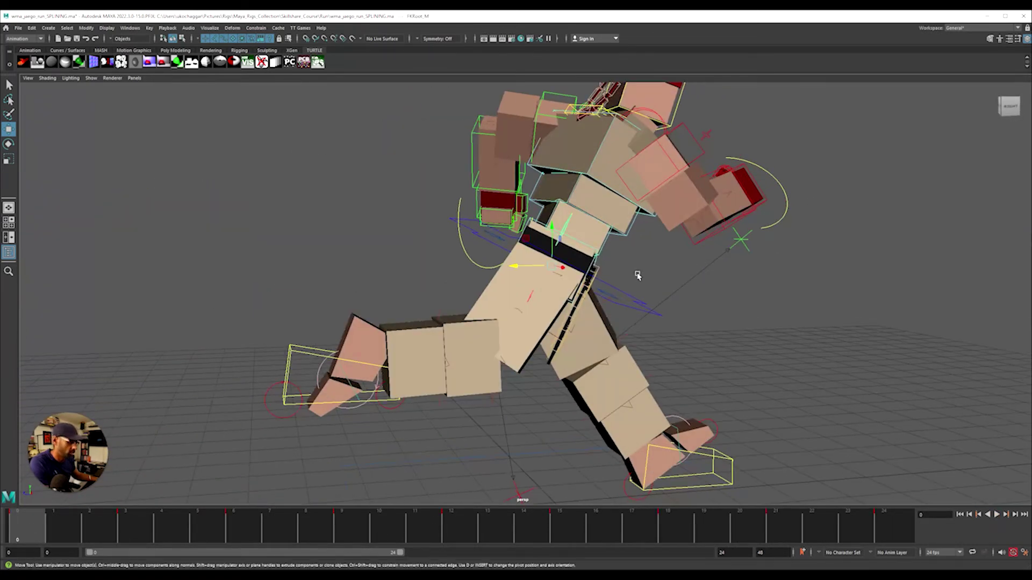
key(f)
alt+right_drag(638, 275, 161, 323)
alt+drag(373, 272, 472, 316)
alt+right_drag(472, 315, 636, 318)
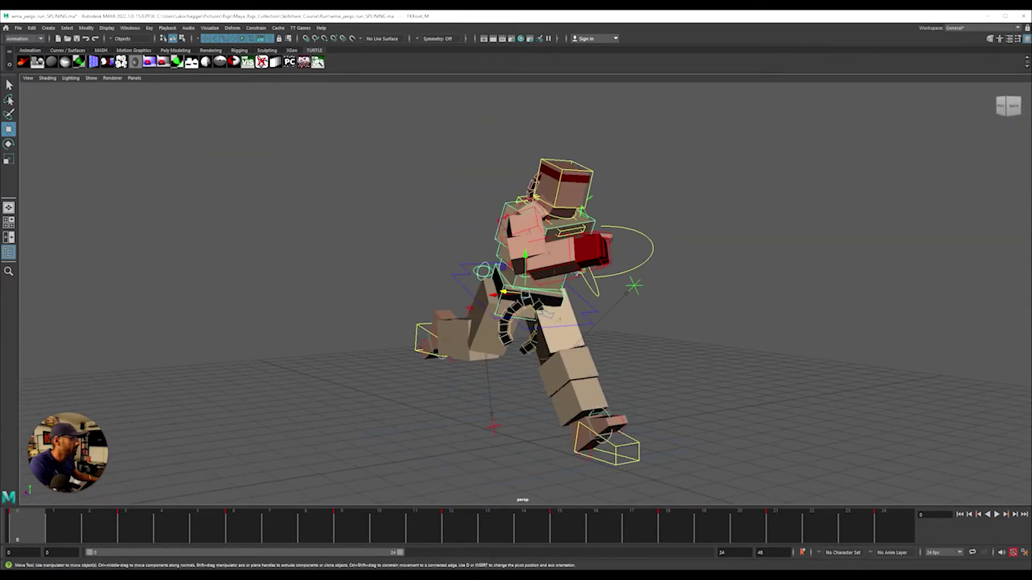
key(alt+g)
drag(576, 153, 492, 63)
key(a)
click(276, 145)
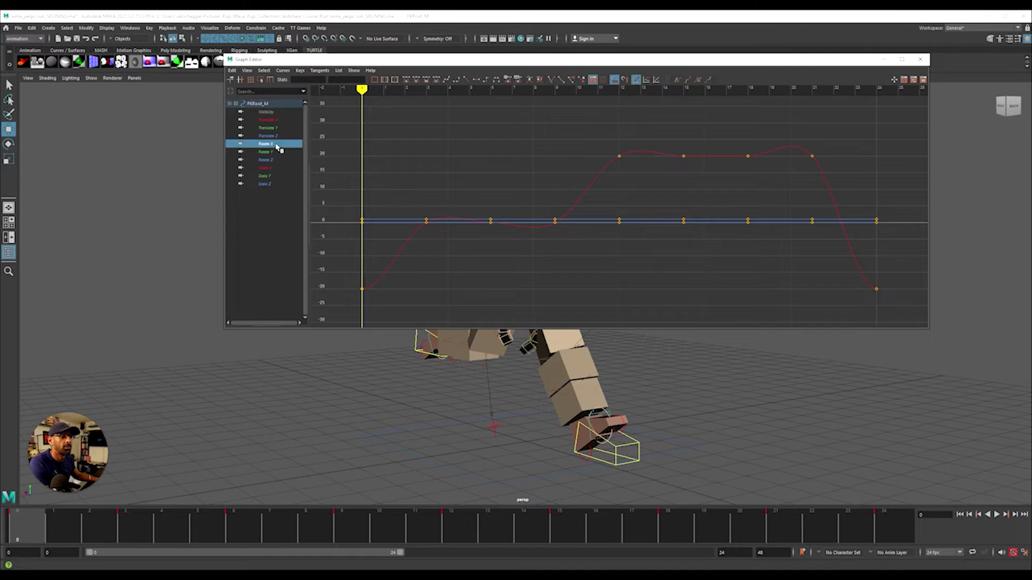
key(f)
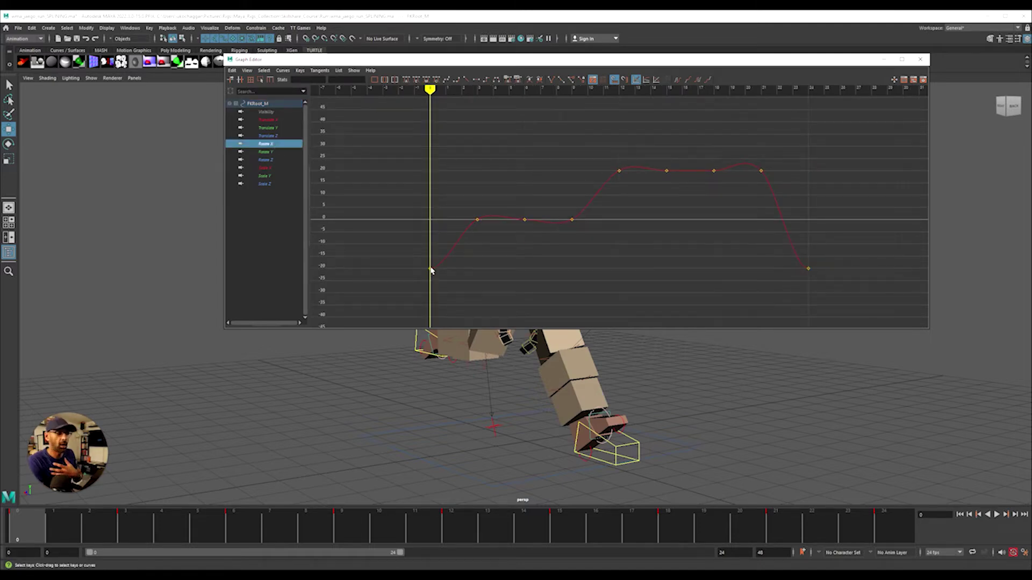
Step: Delete the root control's Rotate X keys at frames 3, 6, 9, 15, 18 and 21, keeping only 0, 12 and 24
drag(594, 236, 594, 237)
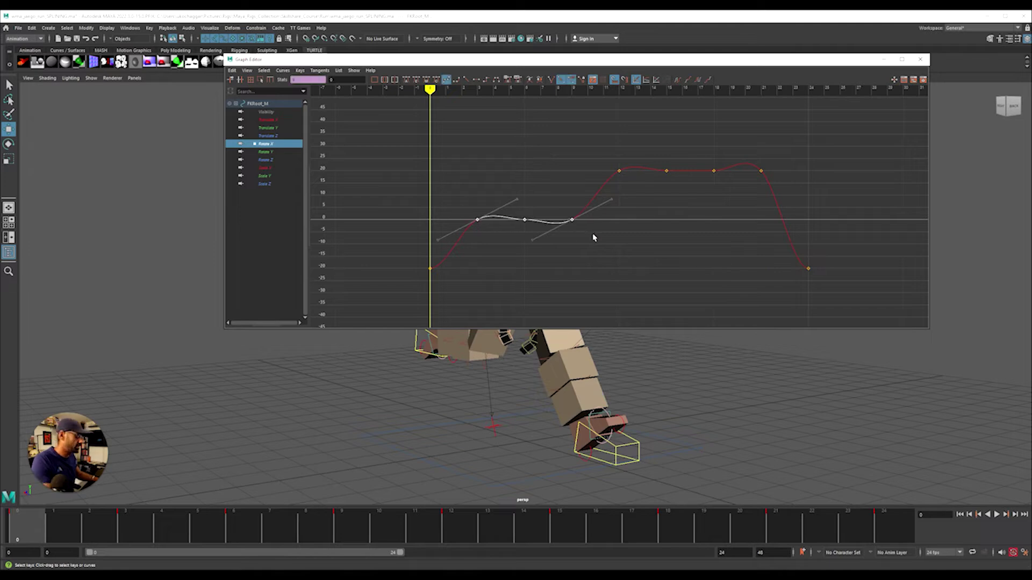
drag(773, 218, 772, 218)
key(Delete)
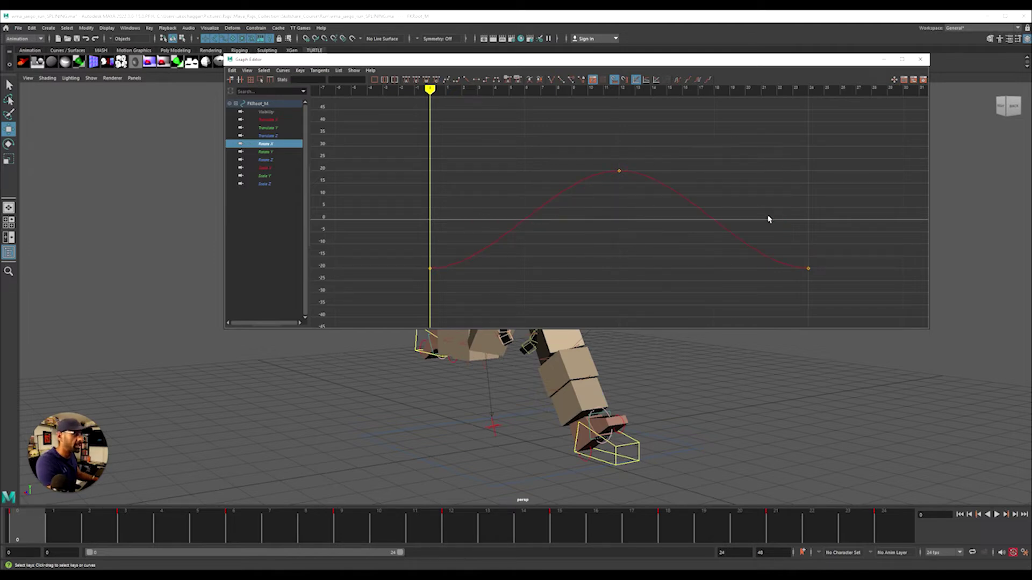
drag(672, 56, 1031, 102)
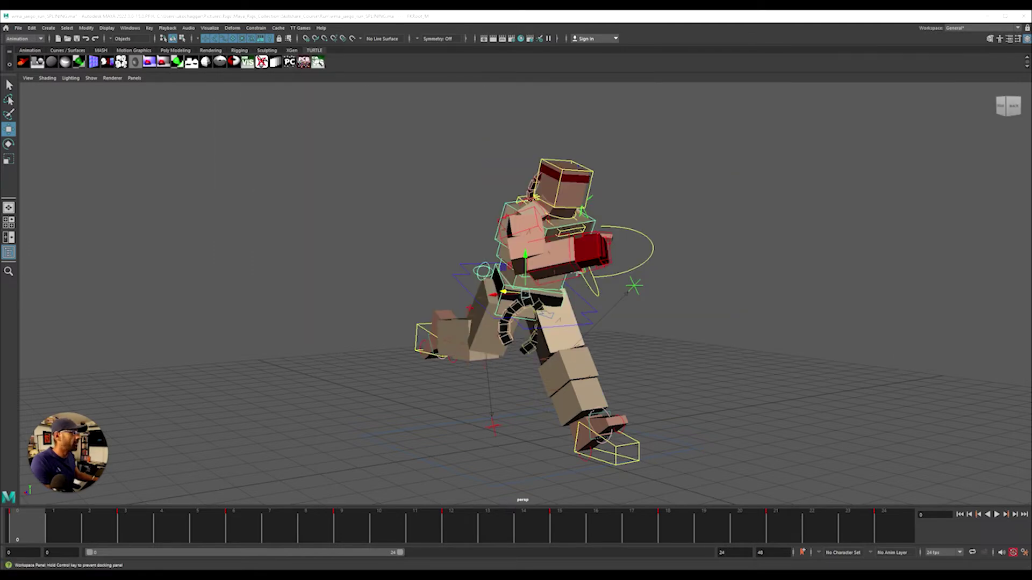
Step: Delete the FKSpine1_M control's Rotate X keys at frames 3, 6, 9, 15, 18 and 21, and select the spine control above it
alt+drag(664, 312, 537, 290)
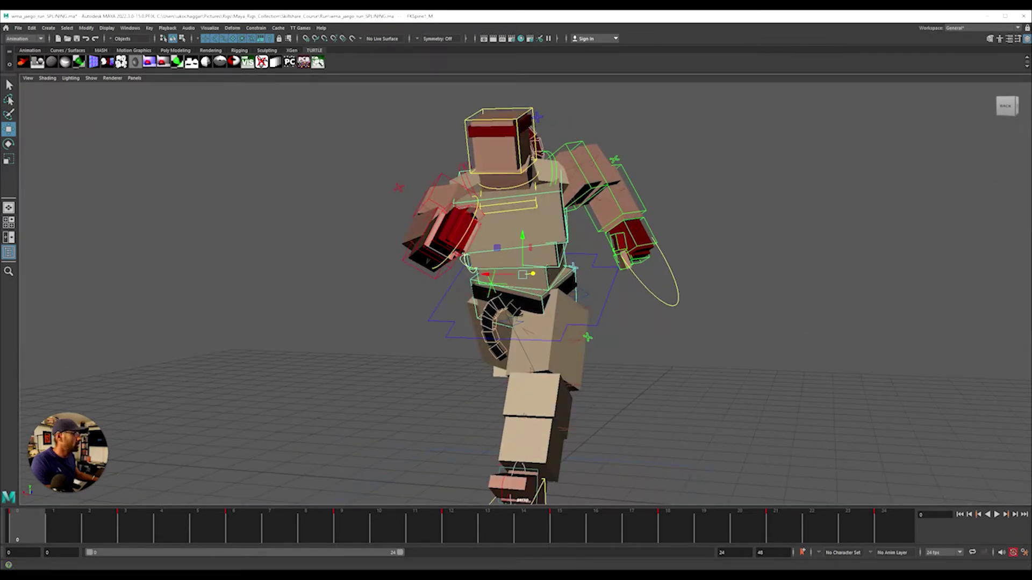
drag(1031, 103, 456, 82)
key(f)
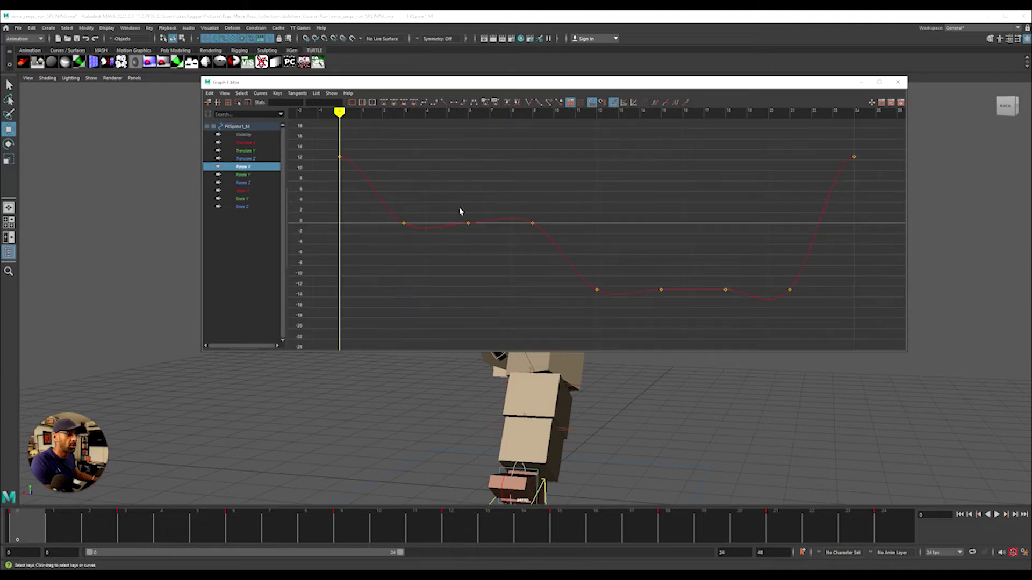
drag(378, 192, 557, 268)
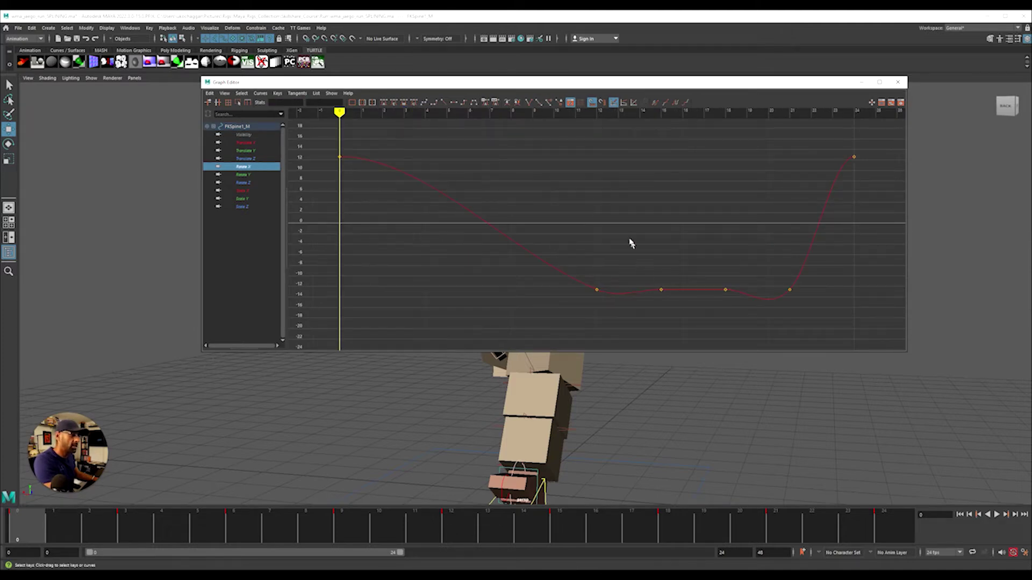
drag(631, 243, 804, 336)
key(Delete)
drag(519, 85, 1031, 84)
click(559, 259)
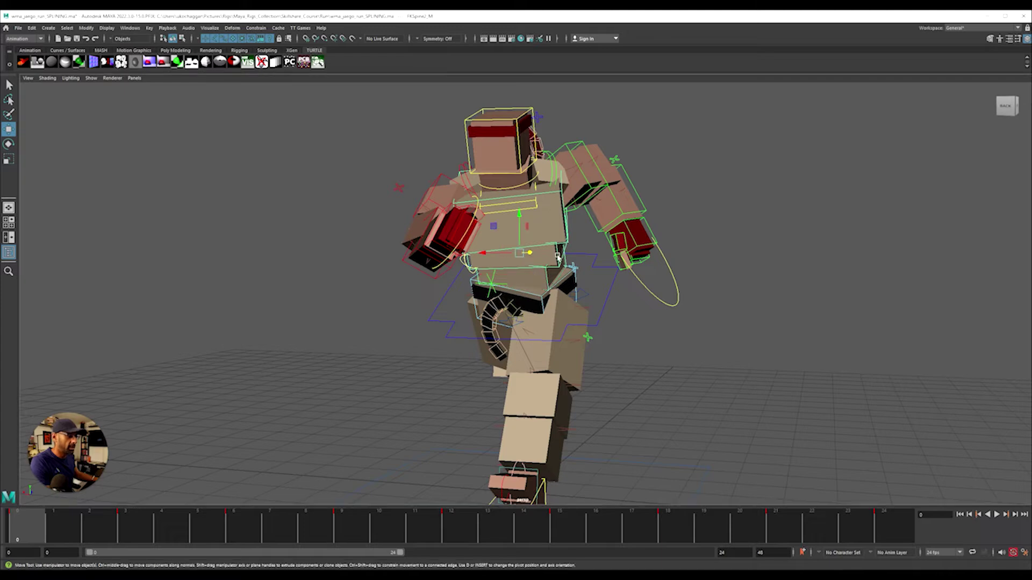
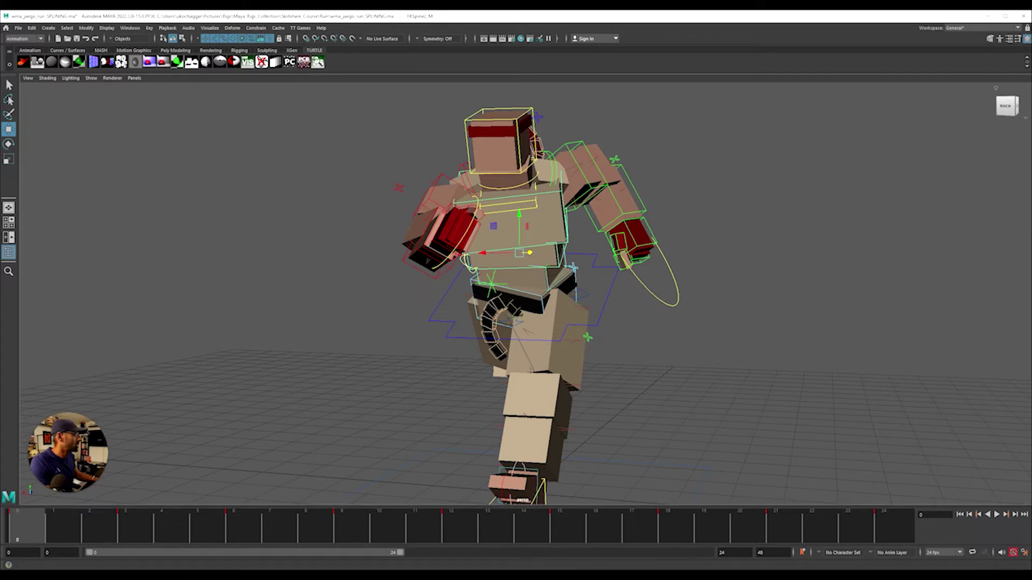
Step: Delete the FKSpine2_M control's Rotate X keys at frames 3, 6, 9, 15, 18 and 21, keeping only 0, 12 and 24
drag(1031, 90, 274, 90)
click(202, 176)
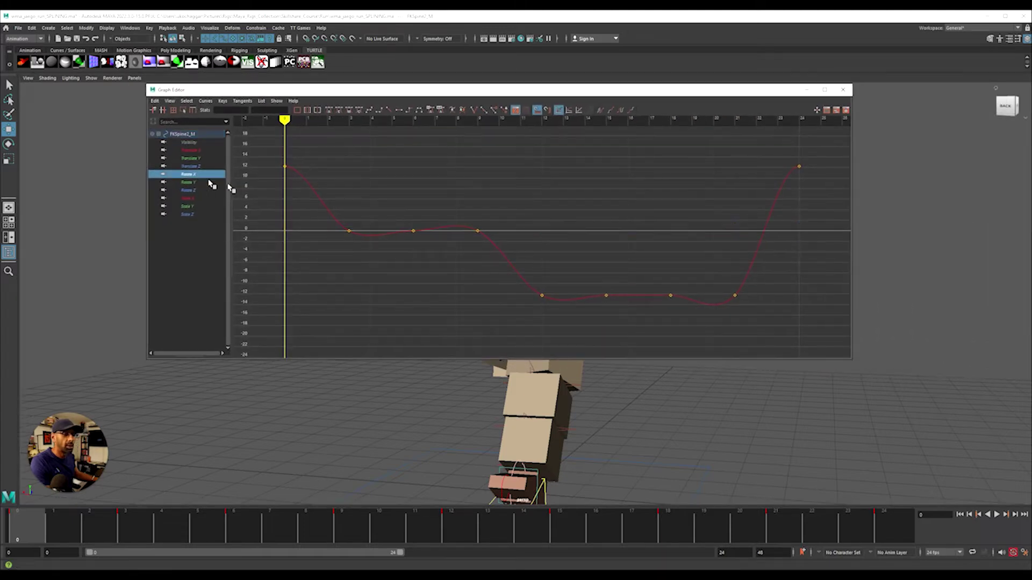
drag(324, 207, 505, 260)
key(Delete)
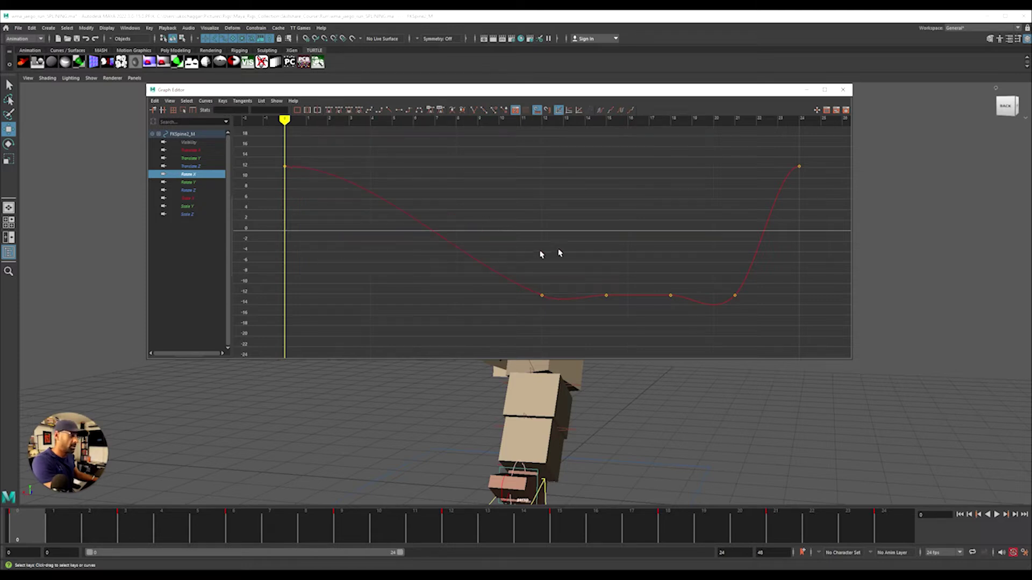
drag(733, 329, 738, 330)
key(Delete)
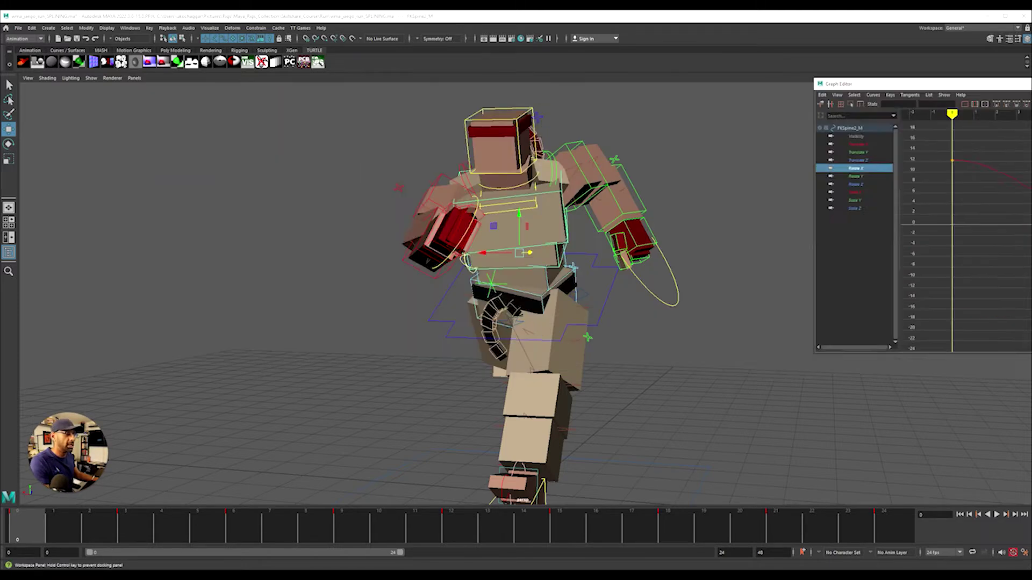
Step: Scrub and play the run from different front angles to review the torso motion, and return to frame 0
click(488, 305)
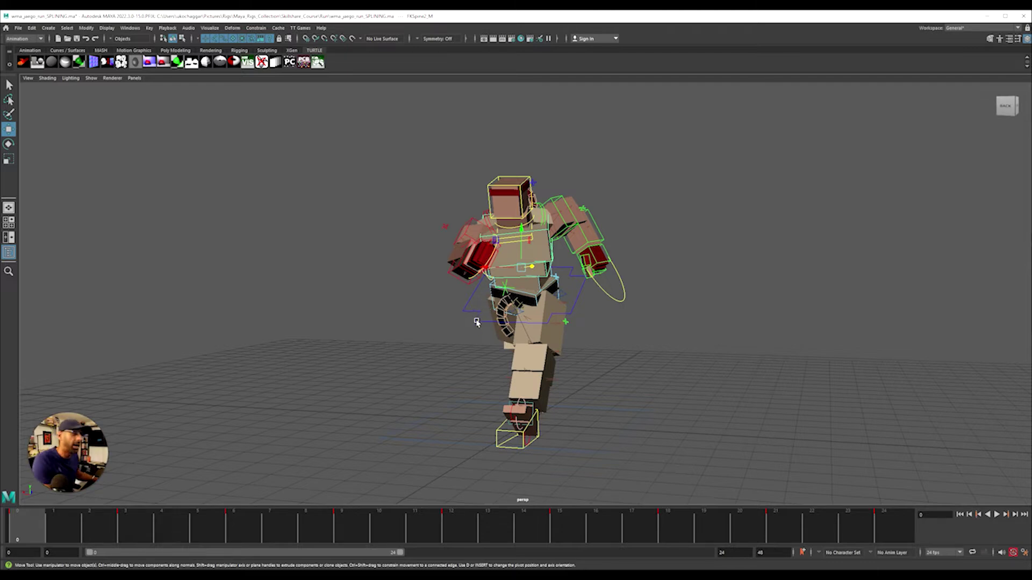
drag(245, 531, 19, 531)
alt+right_drag(605, 364, 324, 369)
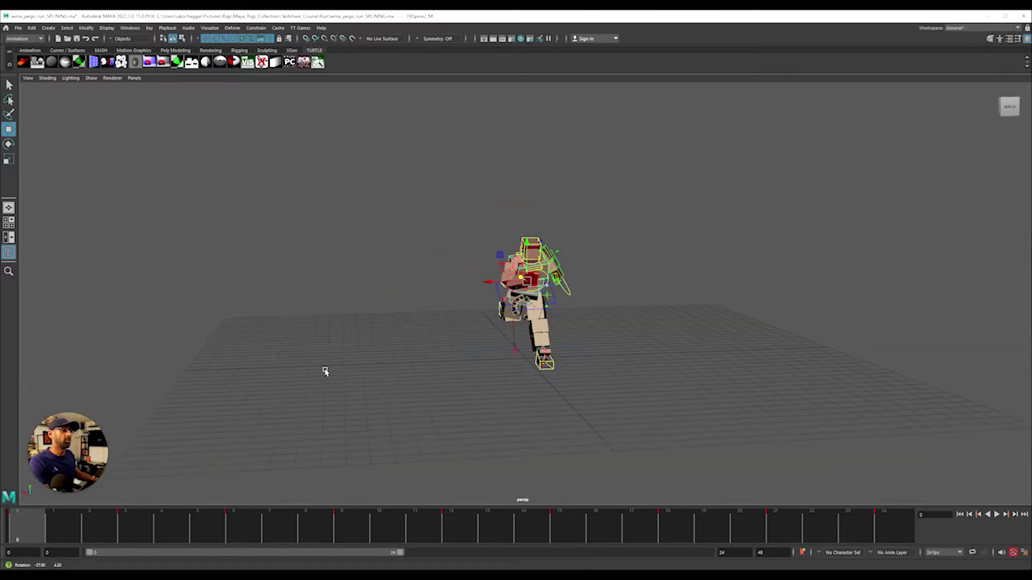
alt+drag(324, 368, 323, 369)
key(alt+v)
alt+right_drag(323, 369, 560, 380)
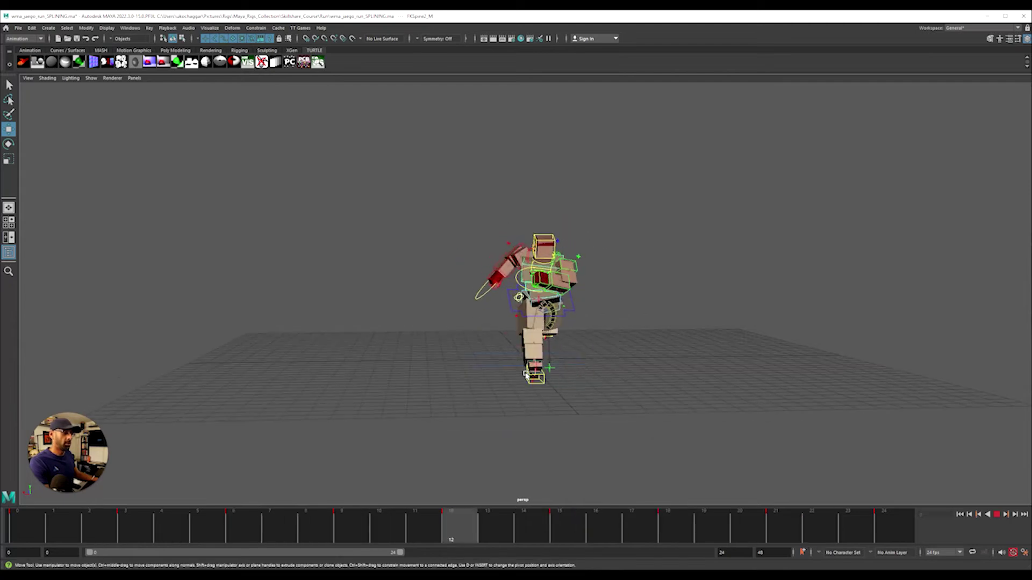
alt+drag(535, 380, 483, 410)
alt+right_drag(483, 410, 572, 408)
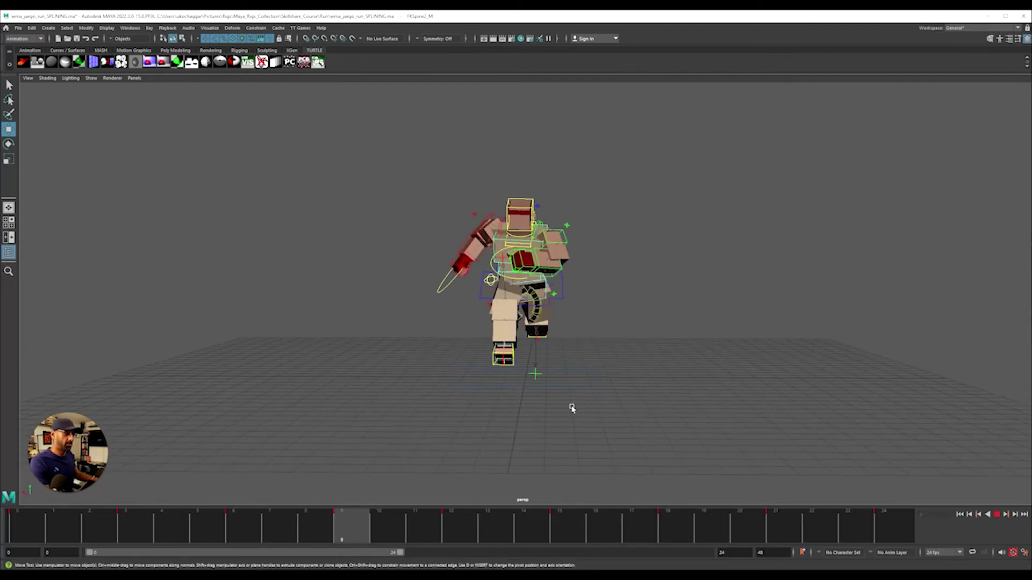
drag(524, 524, 22, 529)
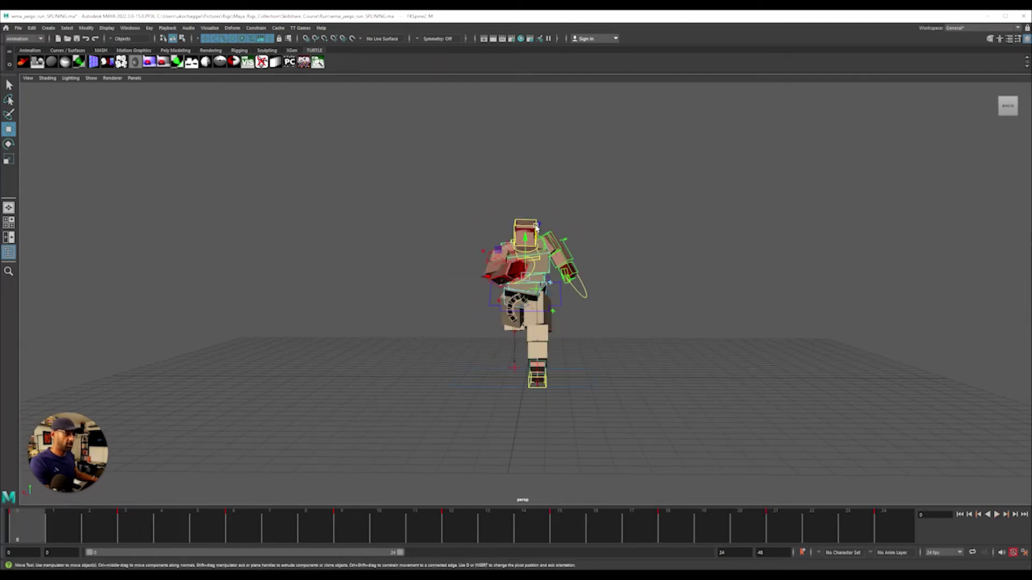
Step: Select the head control and delete its Rotate X keys at frames 3, 6, 9, 15, 18 and 21 in the Graph Editor
click(535, 225)
drag(1031, 103, 540, 96)
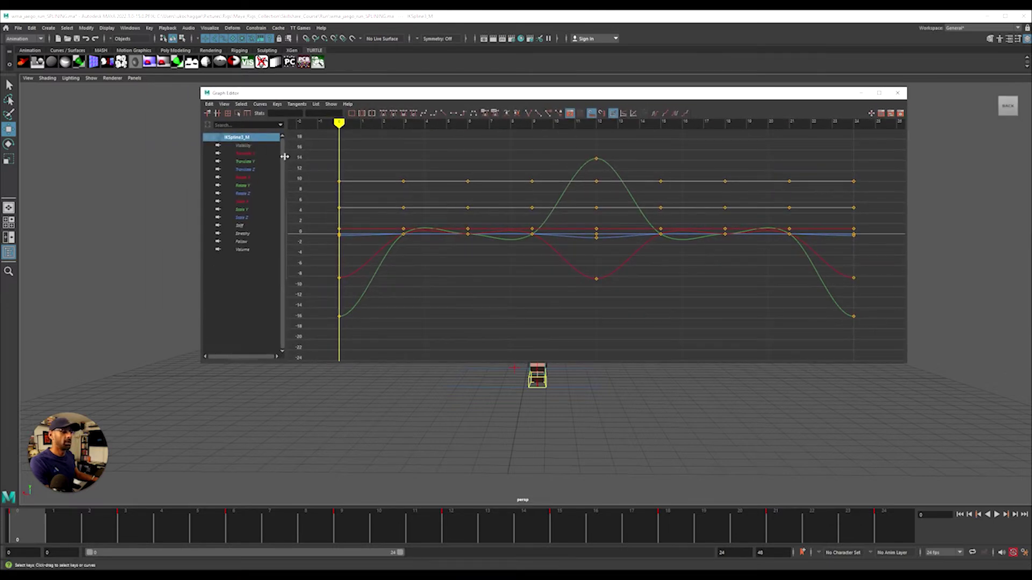
click(242, 177)
key(f)
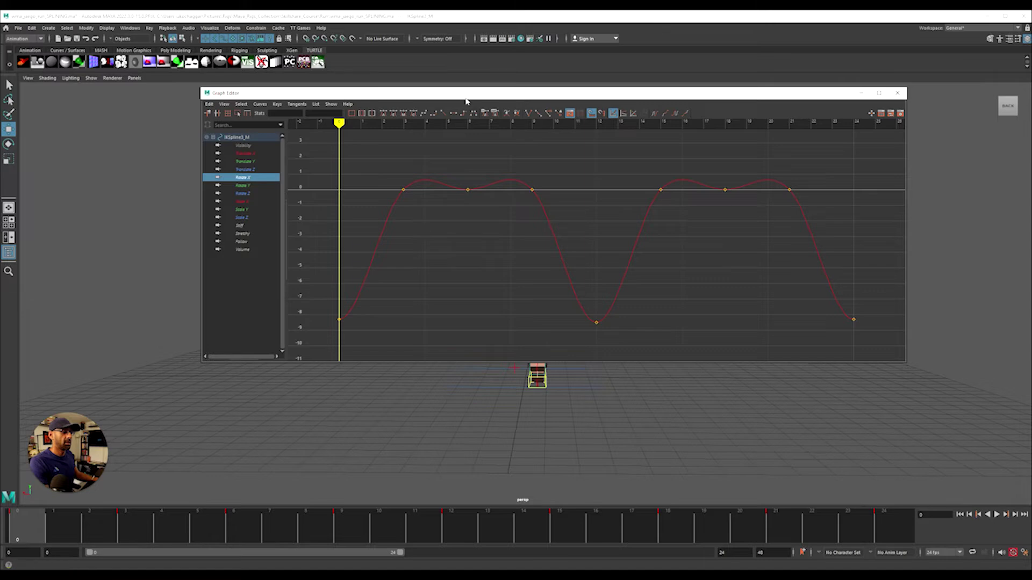
drag(466, 97, 1012, 106)
key(e)
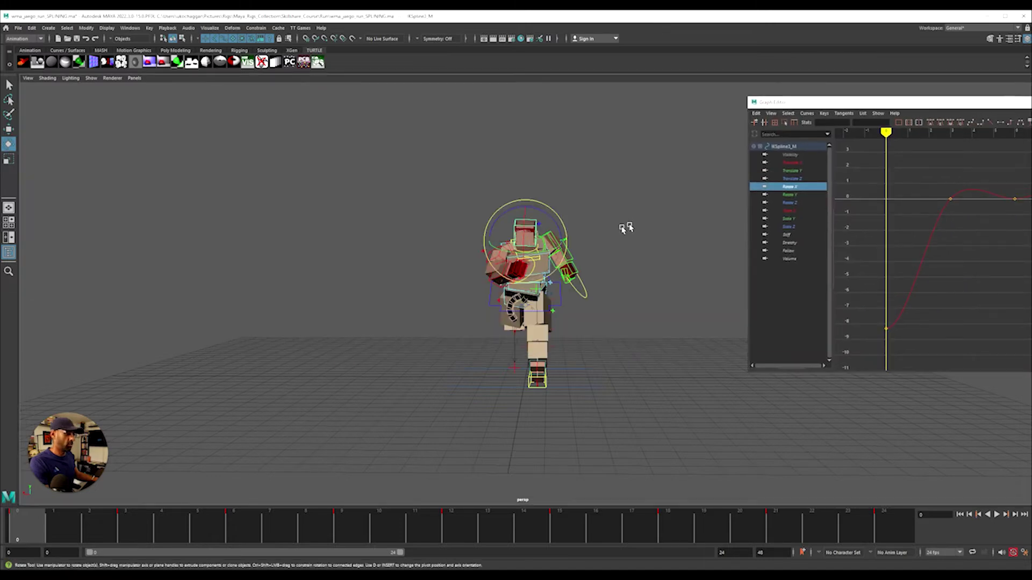
drag(928, 107, 388, 113)
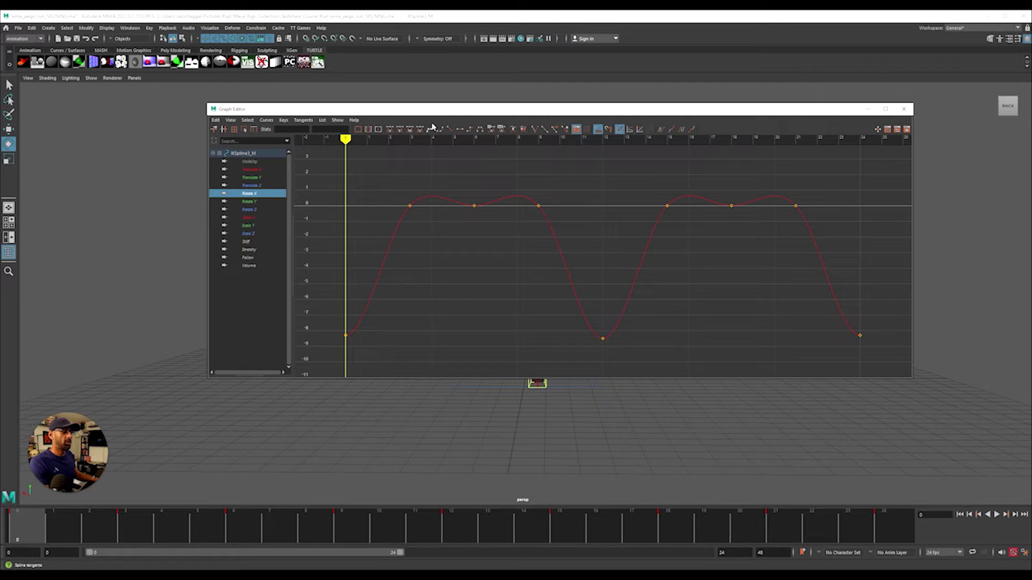
drag(424, 201, 833, 267)
key(Delete)
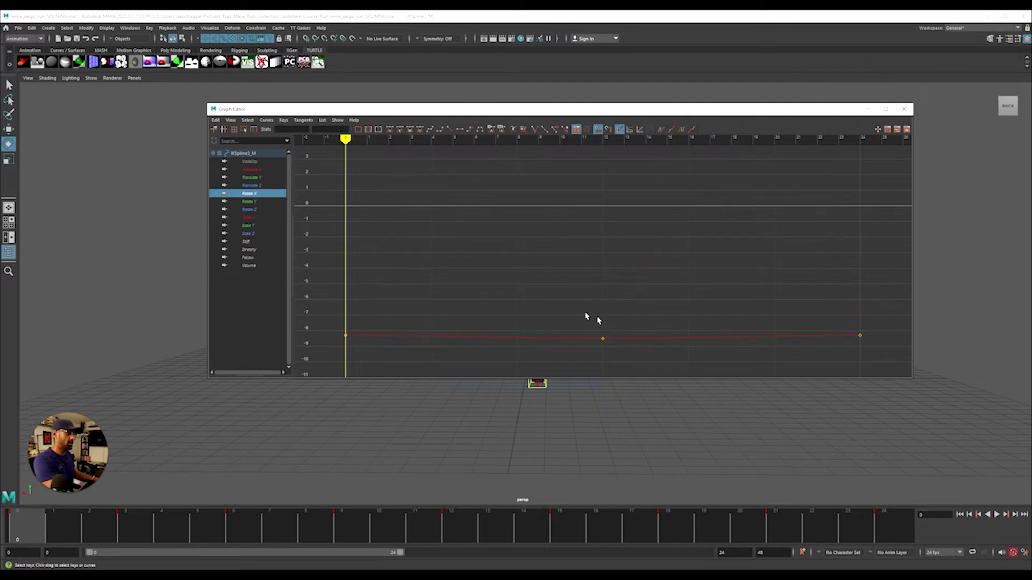
Step: Delete the head control's Rotate Y keys at frames 3, 6, 9, 15, 18 and 21, keeping only 0, 12 and 24
click(261, 179)
click(253, 203)
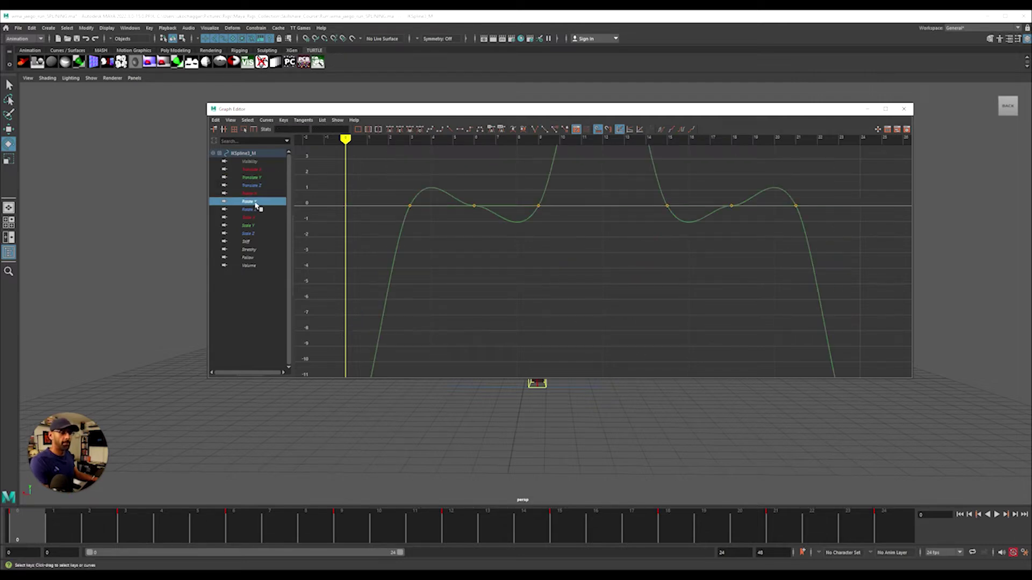
click(256, 195)
click(255, 202)
key(f)
drag(550, 112, 497, 68)
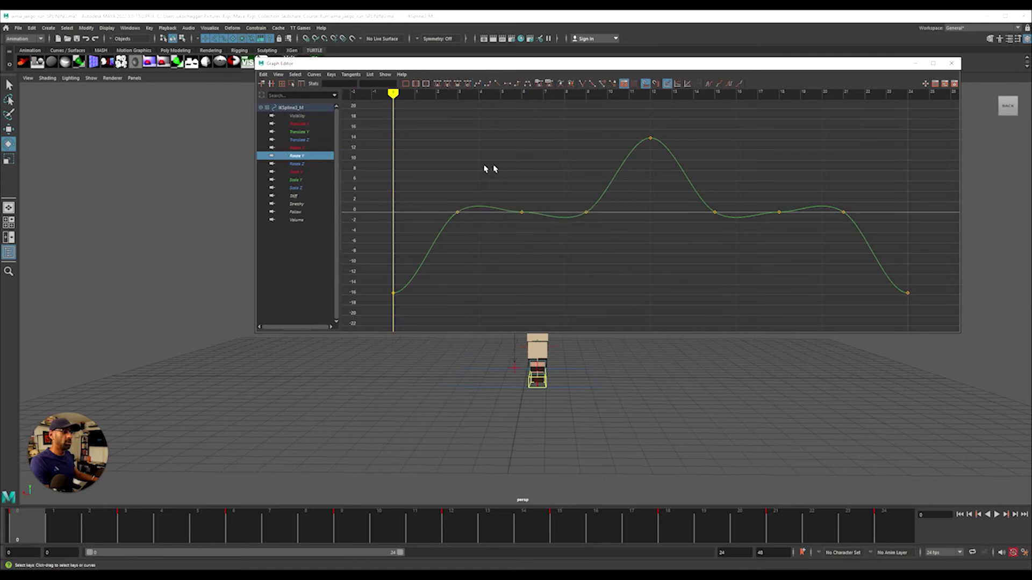
drag(618, 249, 618, 247)
key(Delete)
drag(691, 194, 851, 243)
key(Delete)
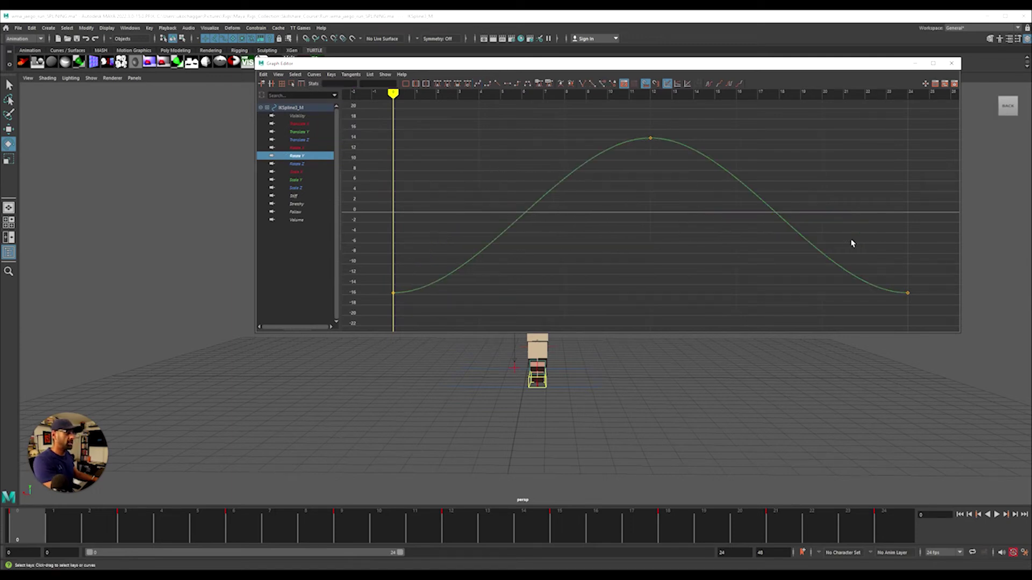
drag(599, 68, 913, 99)
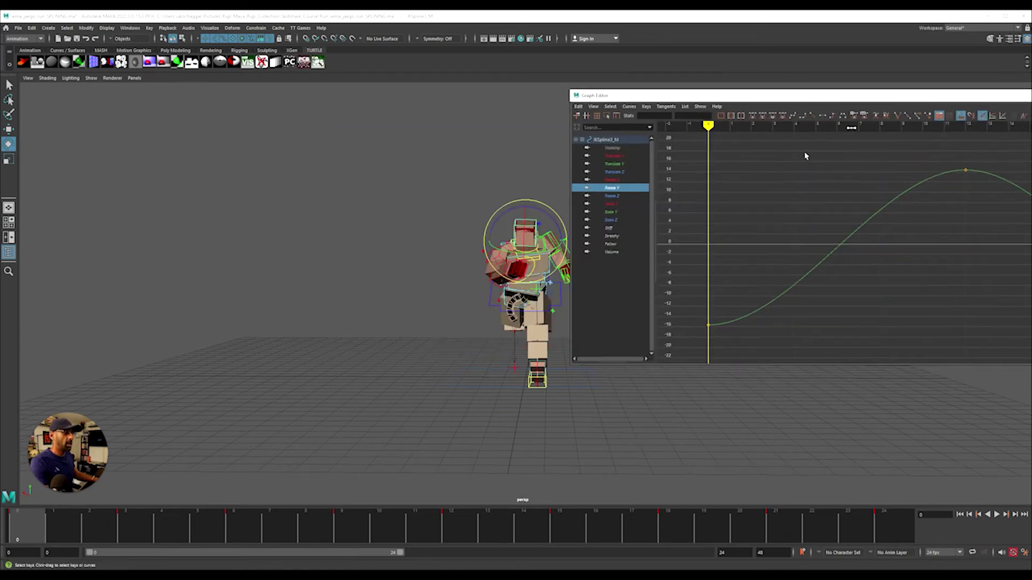
Step: Delete the head control's Rotate Z keys at frames 3, 6, 9, 15, 18 and 21, and play the run to check it
click(620, 198)
drag(812, 98, 536, 107)
key(f)
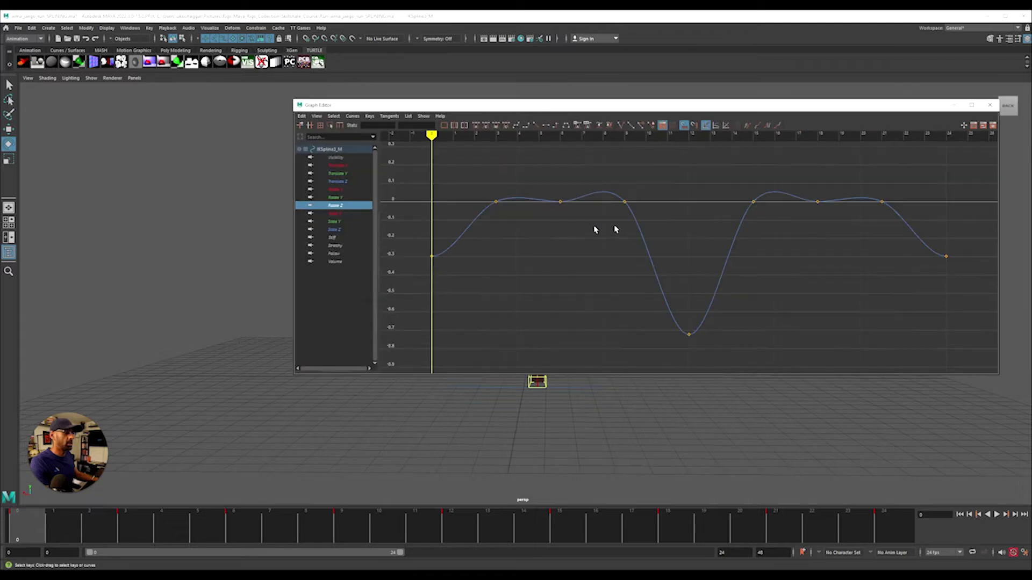
drag(654, 240, 654, 240)
key(Delete)
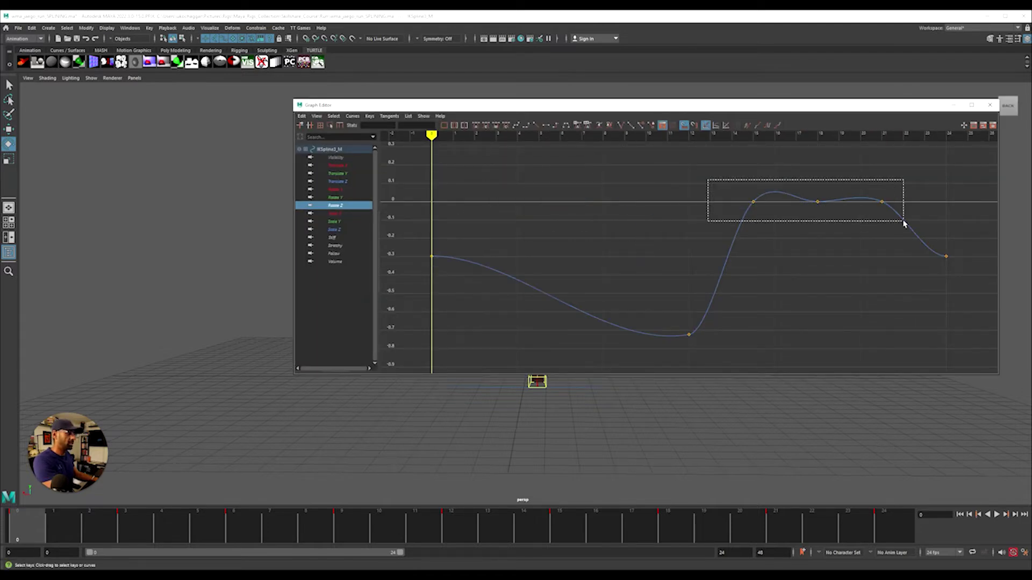
drag(903, 223, 903, 223)
key(Delete)
drag(595, 106, 1031, 106)
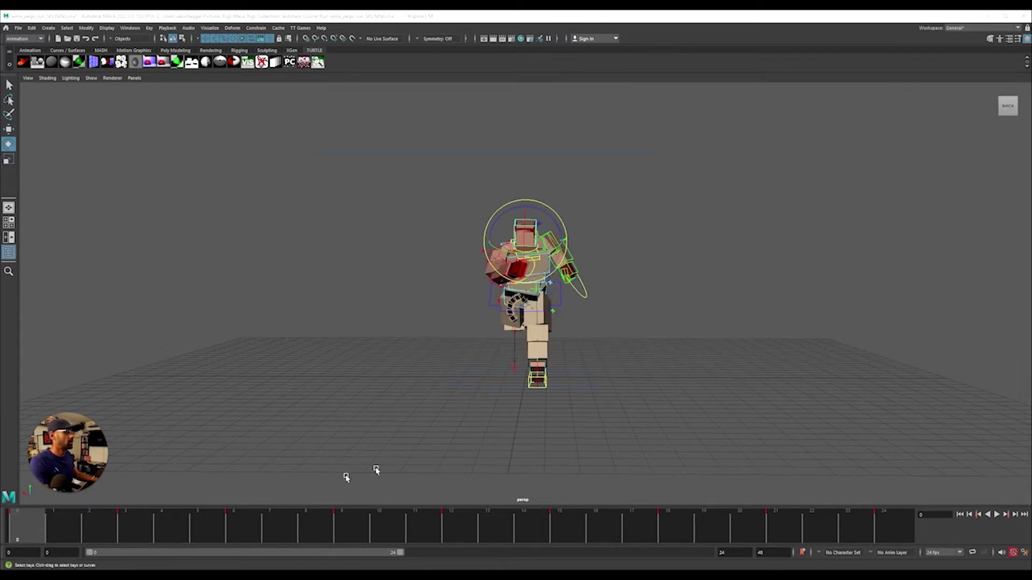
key(alt+v)
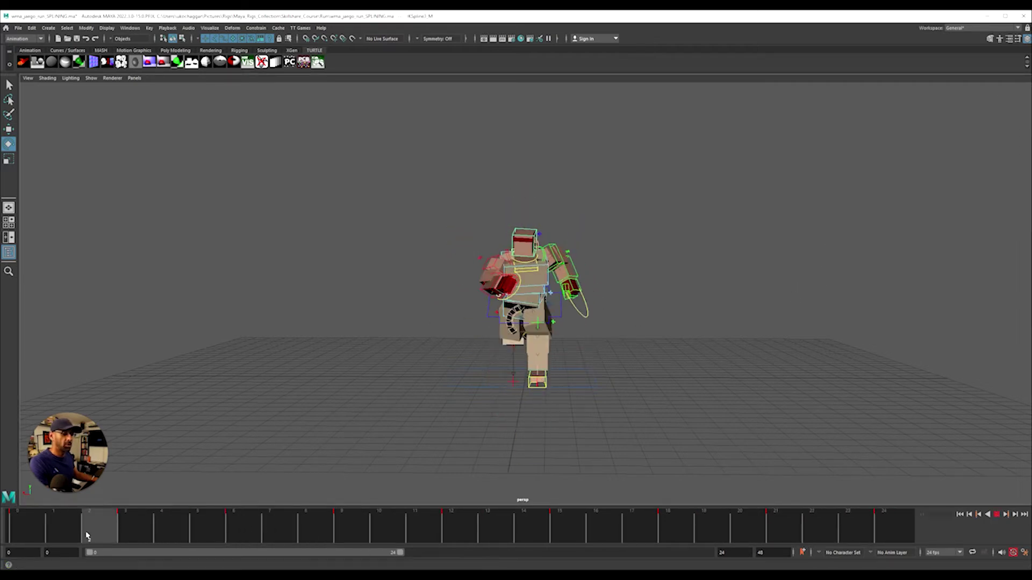
key(alt+v)
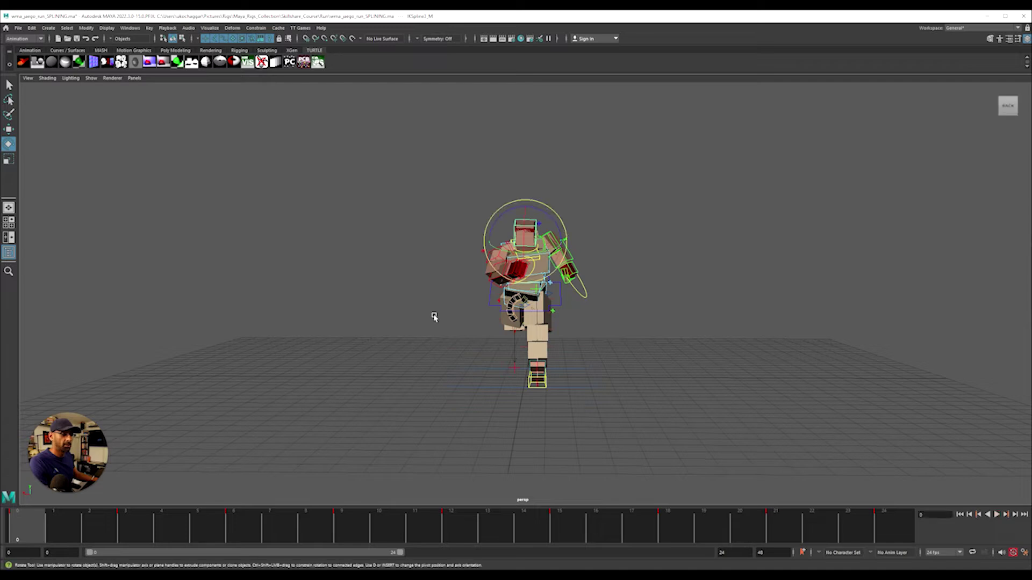
Step: Rotate the head control at every third frame from 3 to 24 to keep the head facing forward
key(period)
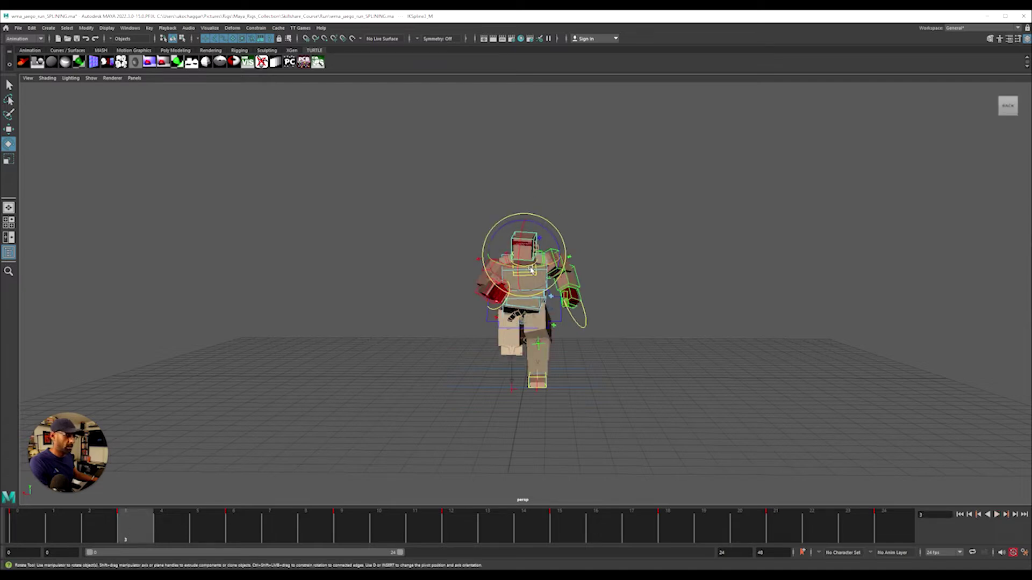
drag(532, 269, 534, 270)
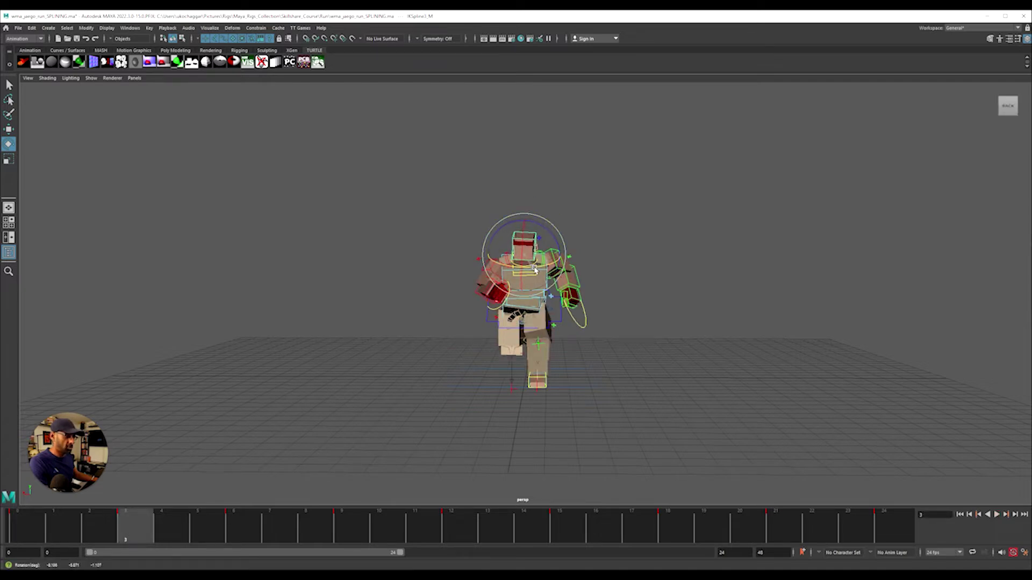
key(period)
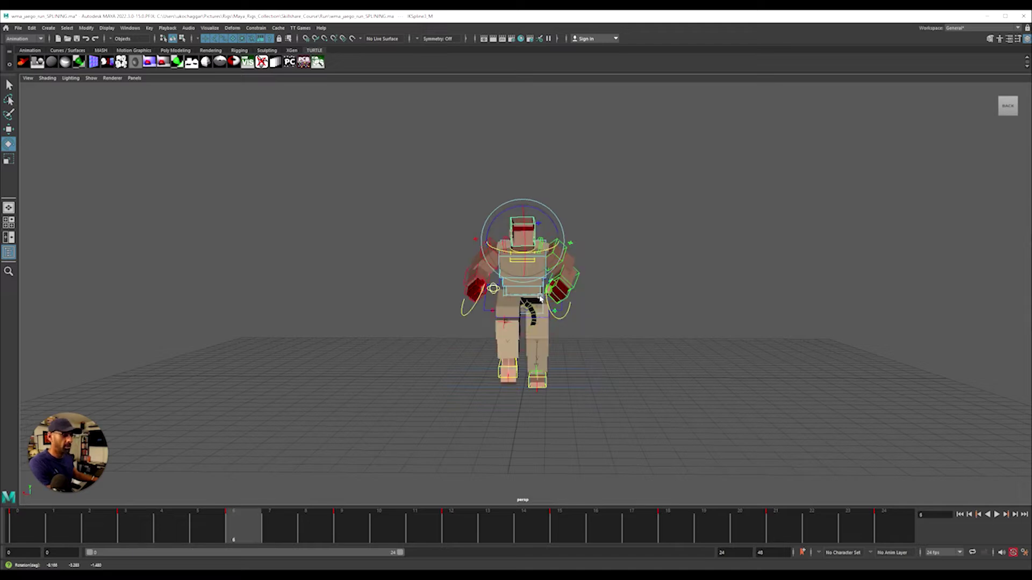
key(period)
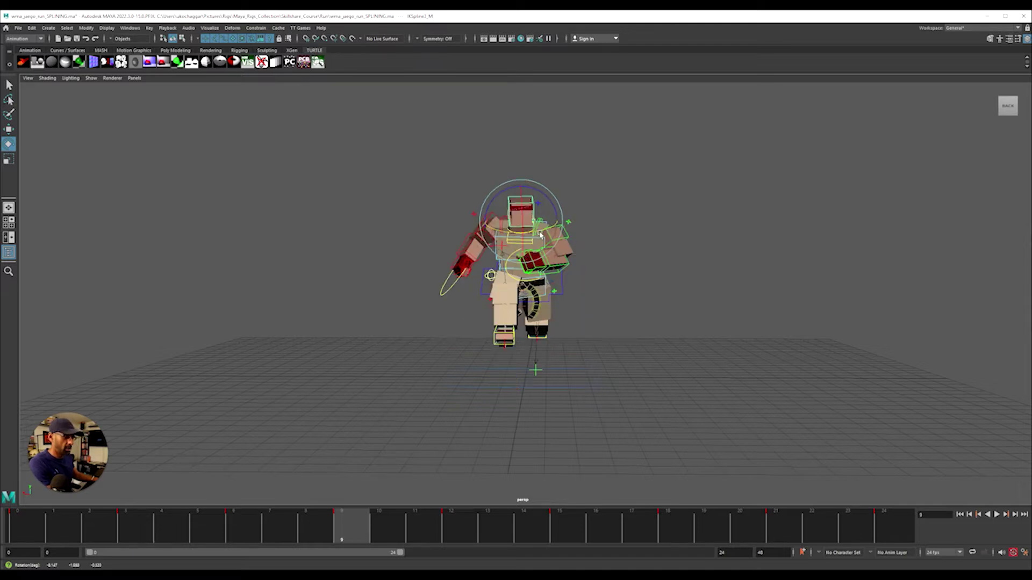
key(period)
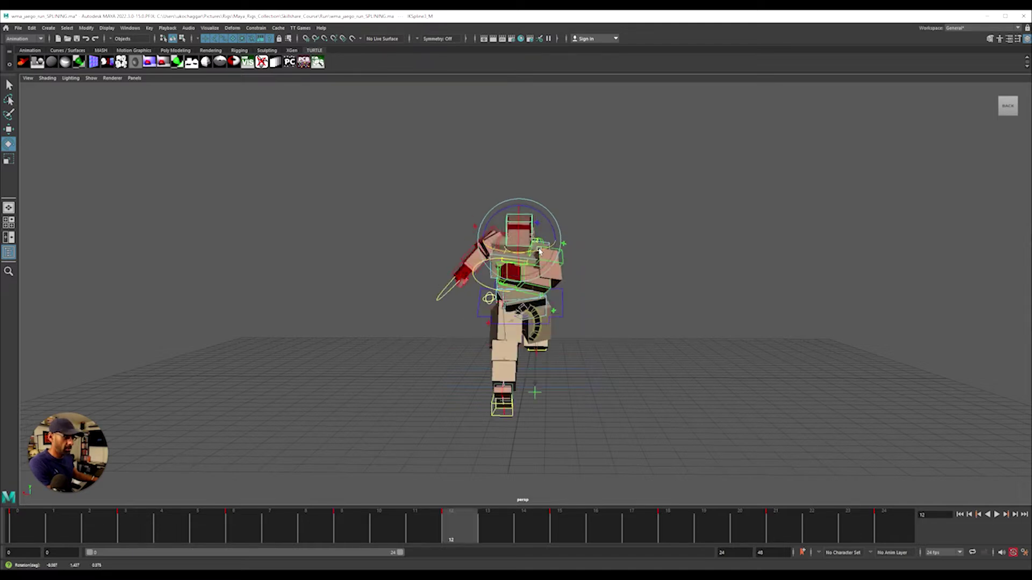
key(period)
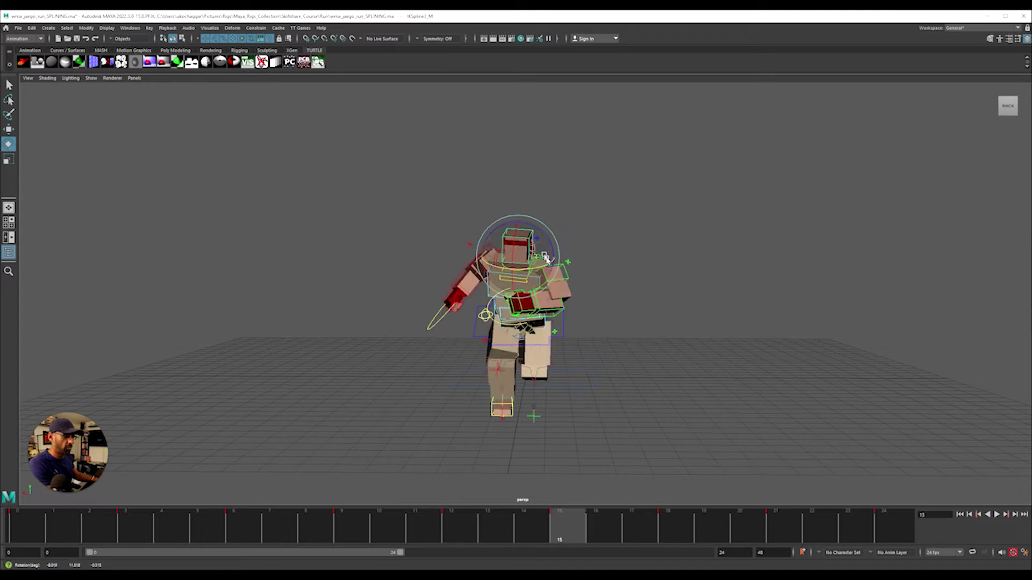
key(period)
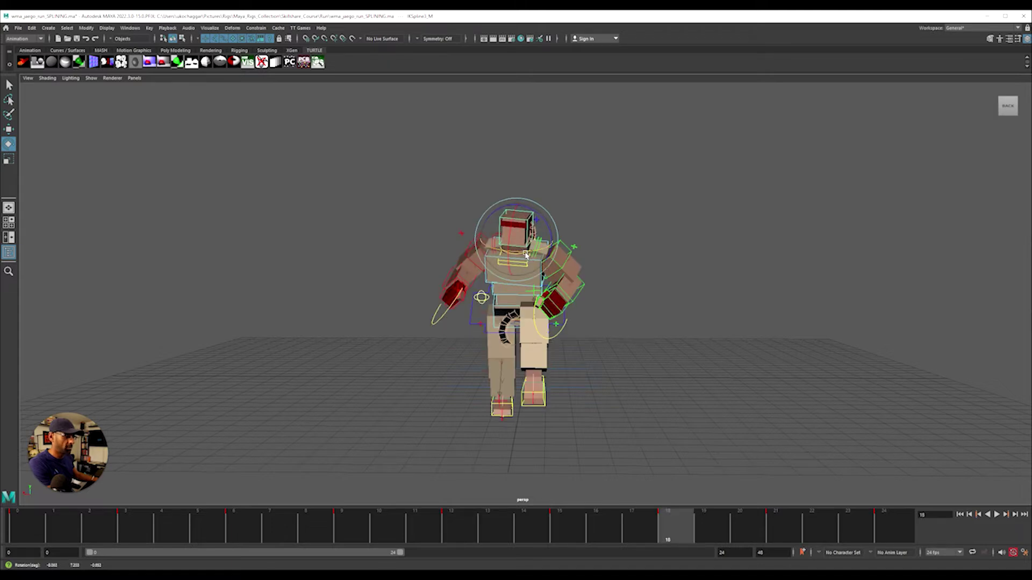
key(period)
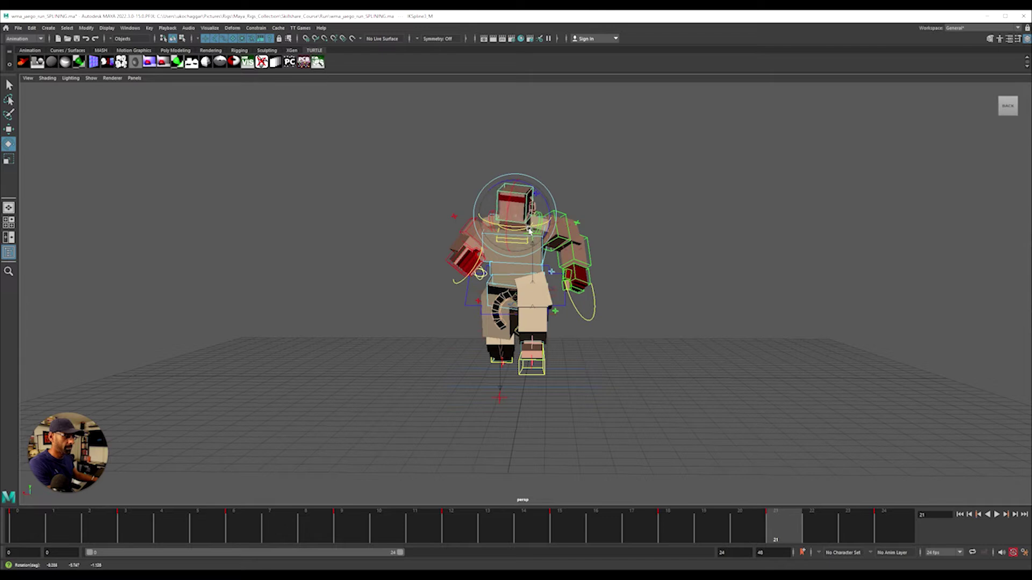
key(period)
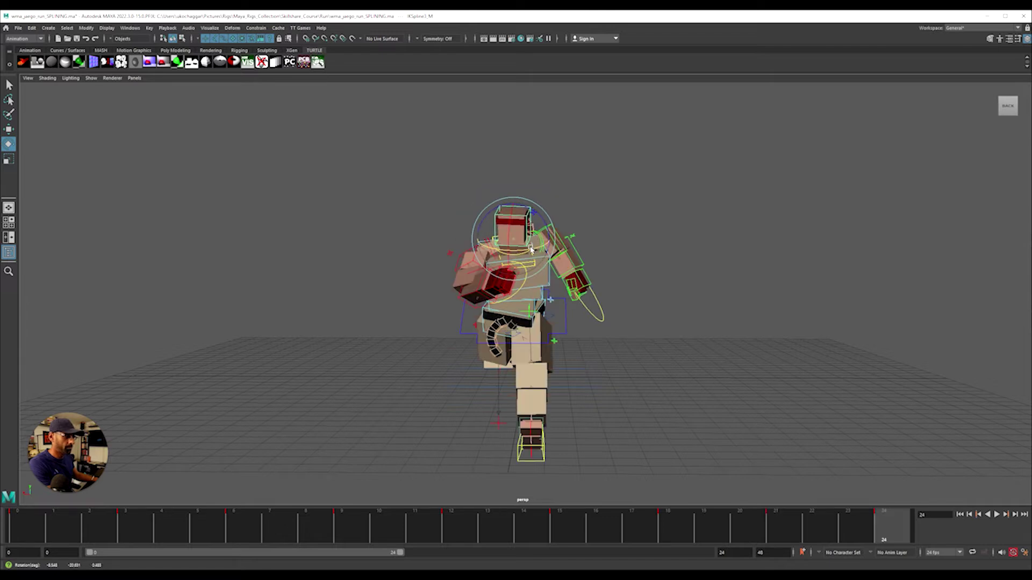
Step: Play the run and review the head motion from the side and front with the rig controls hidden
alt+right_drag(529, 497, 311, 467)
key(alt+v)
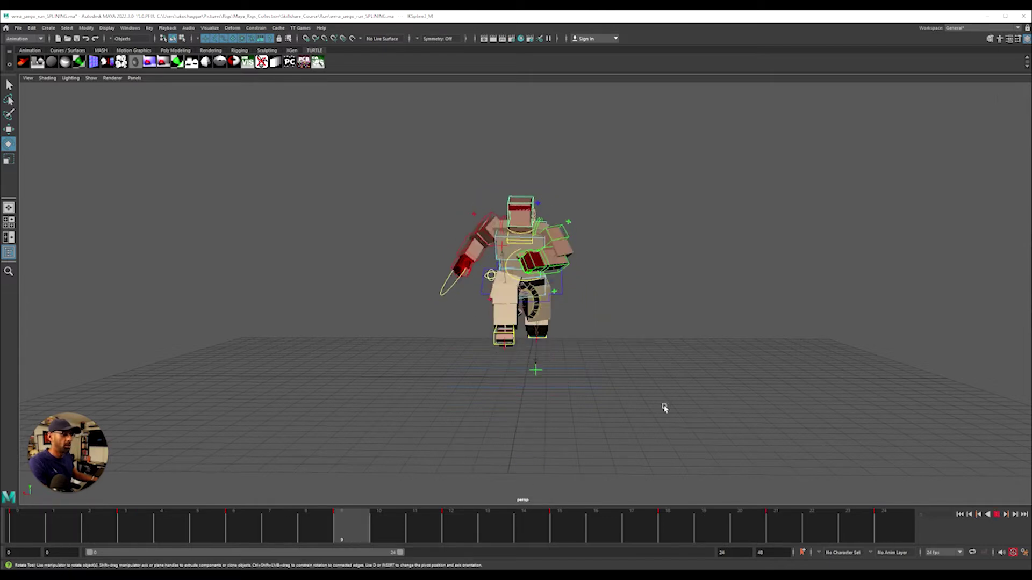
alt+right_drag(663, 408, 501, 421)
alt+drag(502, 421, 575, 369)
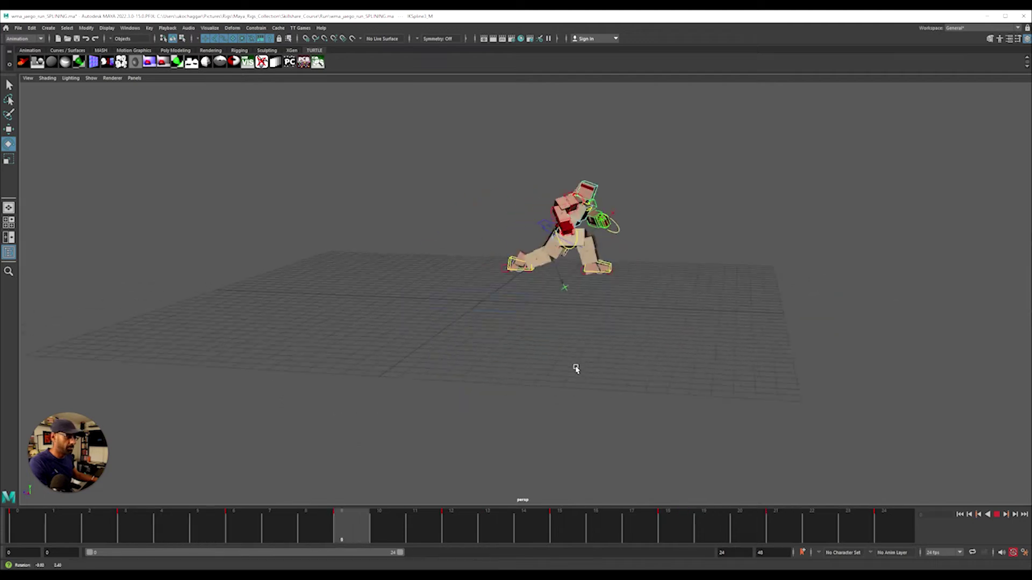
alt+drag(655, 407, 490, 322)
key(alt+v)
key(alt+v)
alt+drag(394, 323, 484, 341)
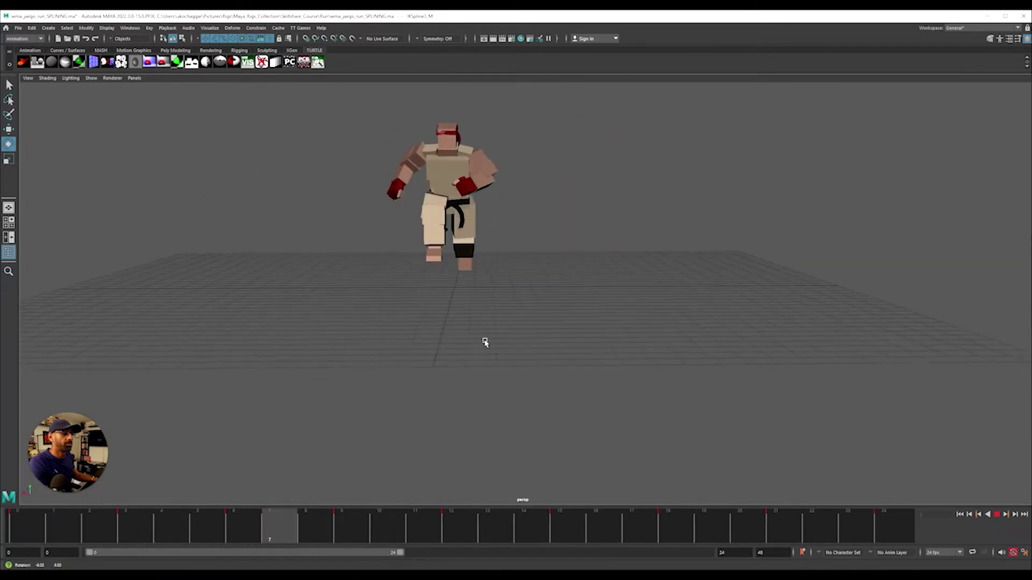
key(alt+v)
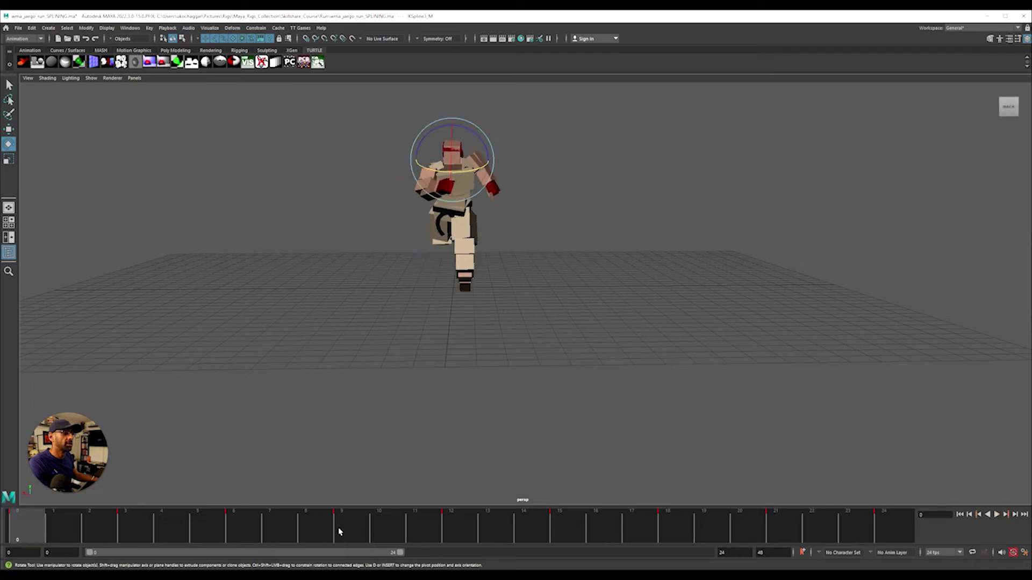
Step: Display the rig controls at frame 0 and open the chest control's animation curves in the Graph Editor
drag(64, 529, 30, 527)
alt+right_drag(263, 371, 456, 356)
alt+middle_drag(456, 355, 510, 440)
alt+right_drag(510, 440, 537, 441)
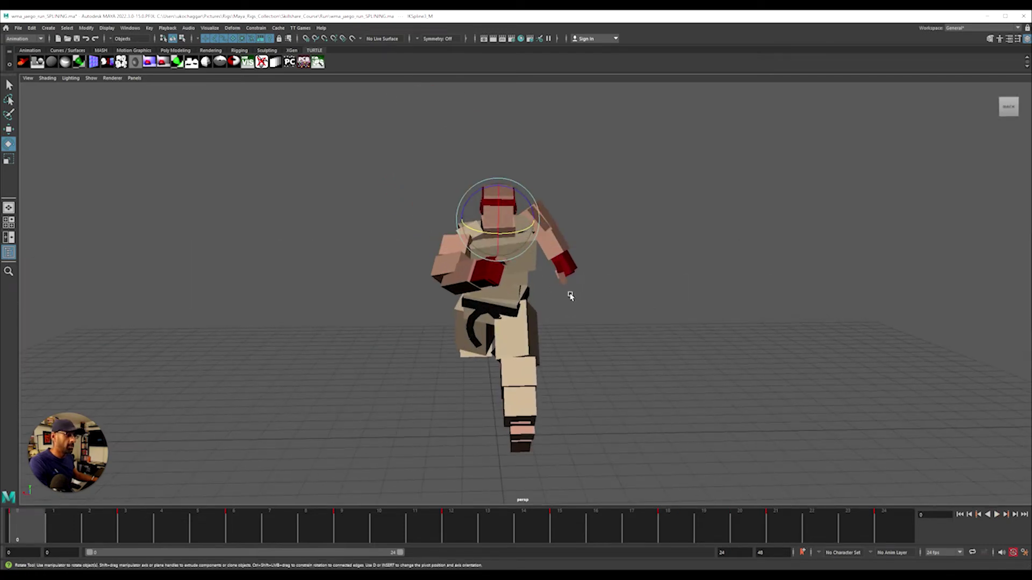
click(531, 262)
key(alt+c)
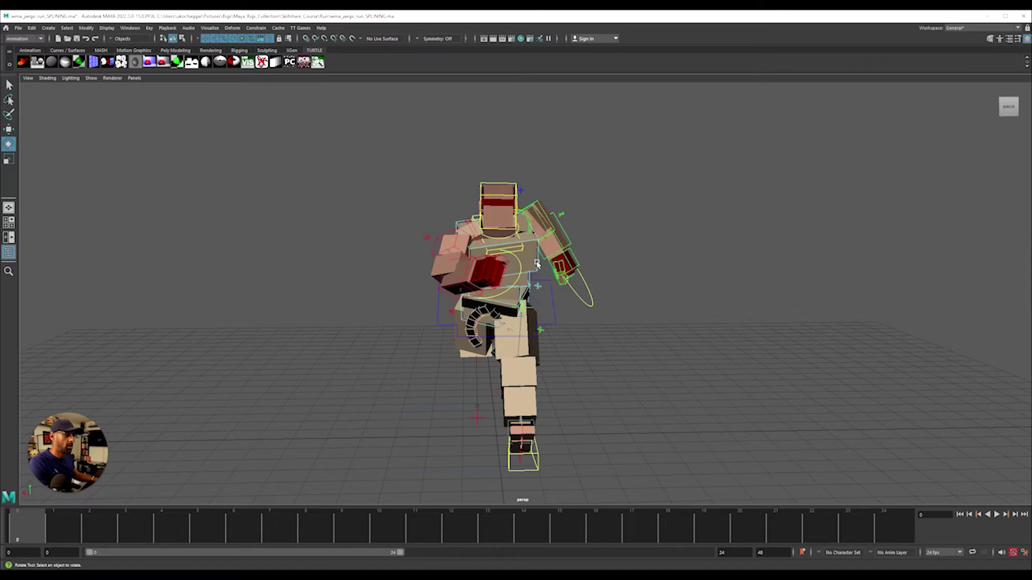
click(538, 265)
key(alt+g)
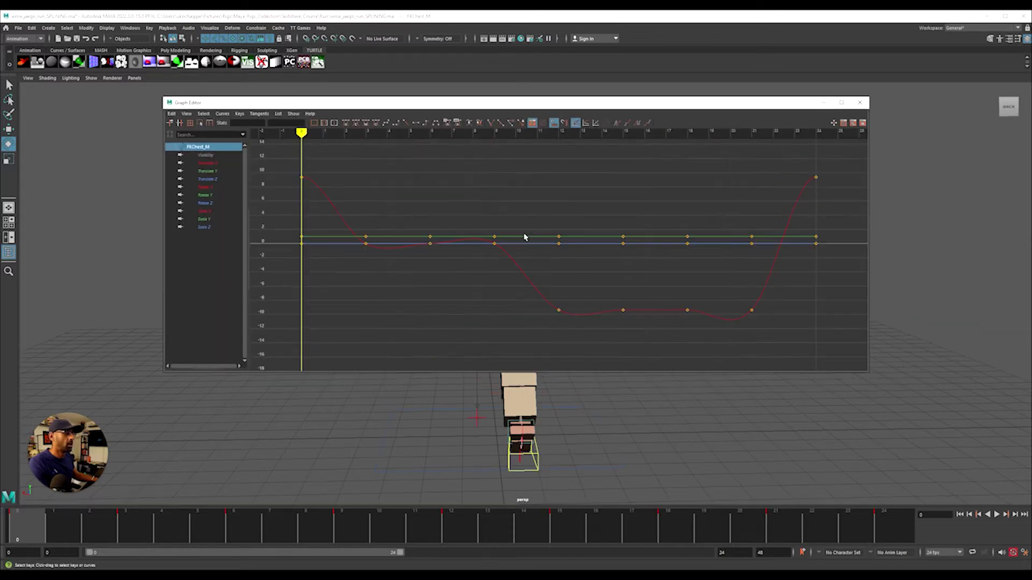
Step: Delete the chest control's Rotate X keys at frames 3, 6, 9, 15, 18 and 21, keeping only 0, 12 and 24
click(204, 187)
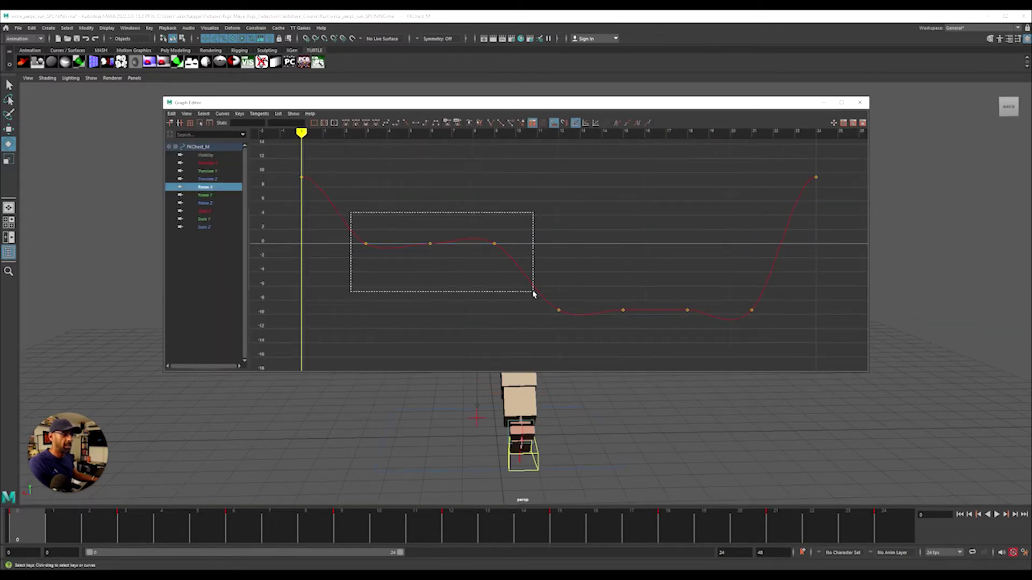
drag(533, 293, 534, 295)
key(Delete)
drag(749, 356, 778, 356)
key(Delete)
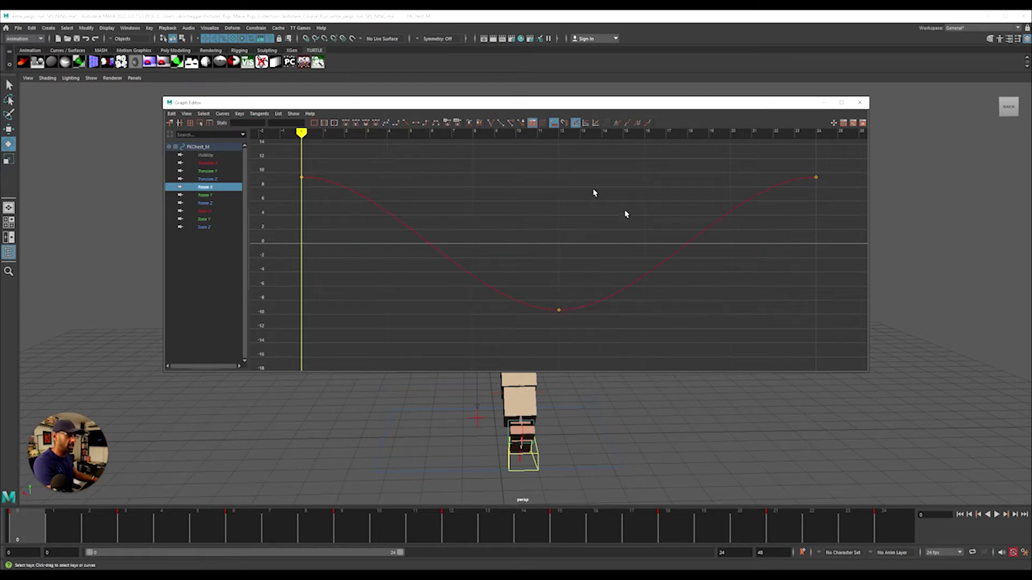
drag(506, 108, 1031, 161)
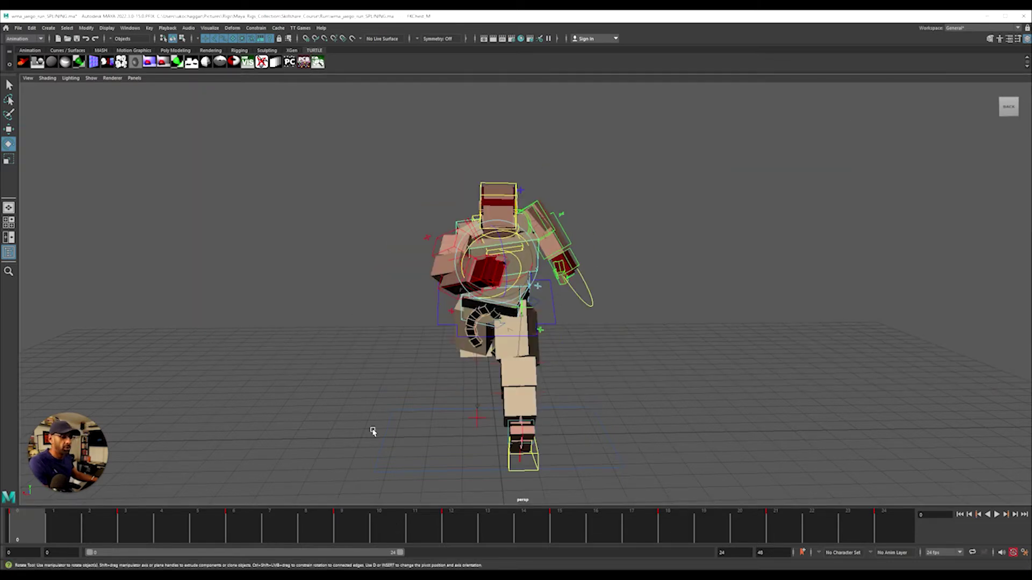
Step: Play the run and review the chest motion from the front, three-quarter and side views
alt+right_drag(373, 430, 309, 398)
click(309, 398)
key(alt+v)
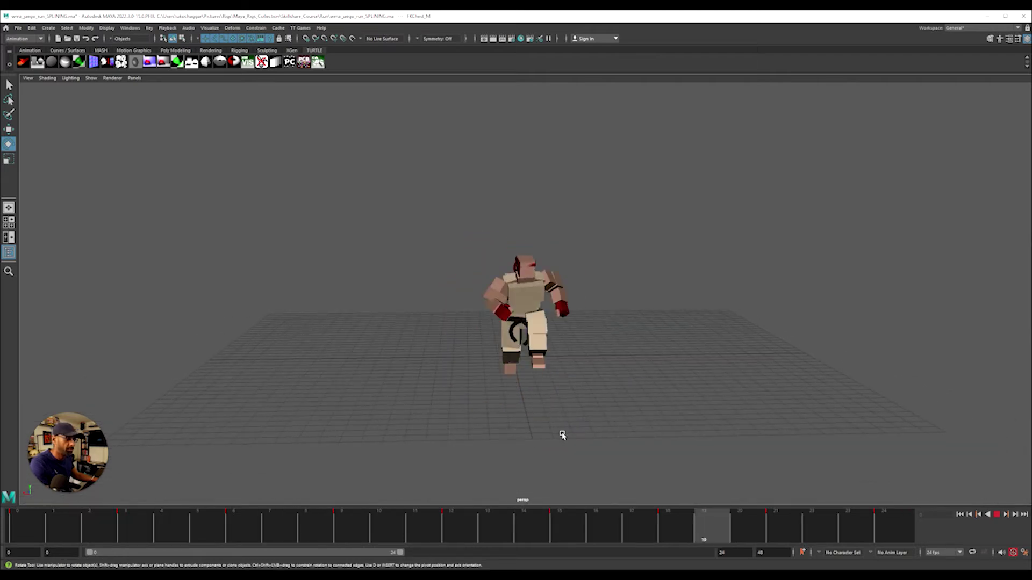
alt+drag(559, 433, 410, 392)
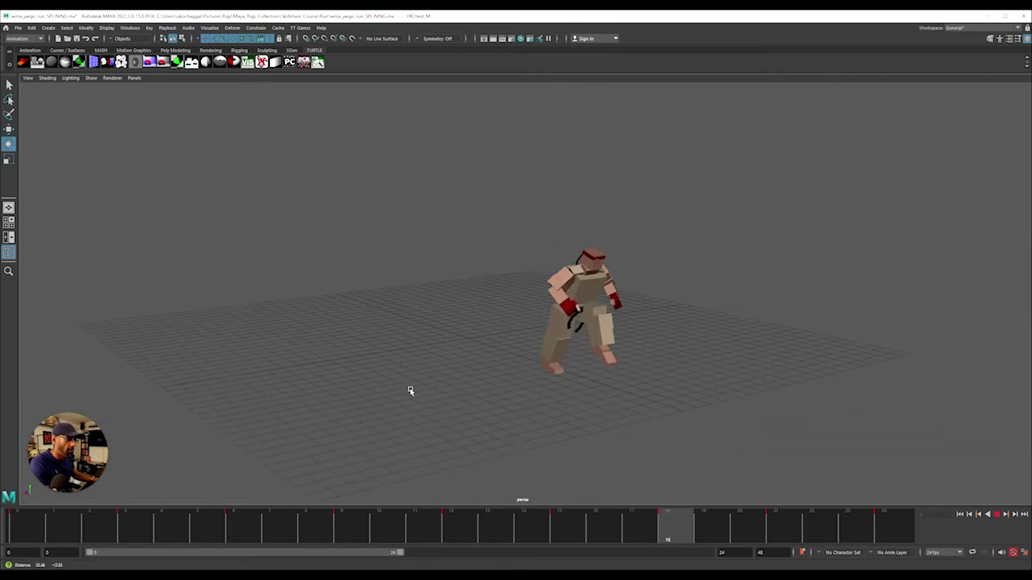
alt+right_drag(410, 391, 624, 403)
alt+drag(624, 403, 715, 409)
alt+drag(654, 398, 596, 385)
alt+right_drag(596, 384, 613, 384)
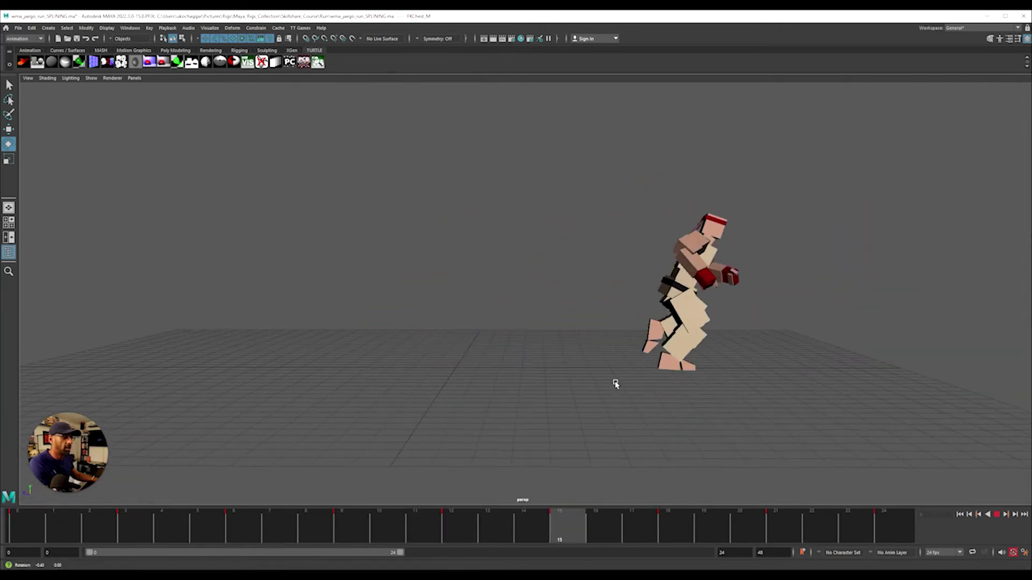
alt+drag(580, 375, 505, 365)
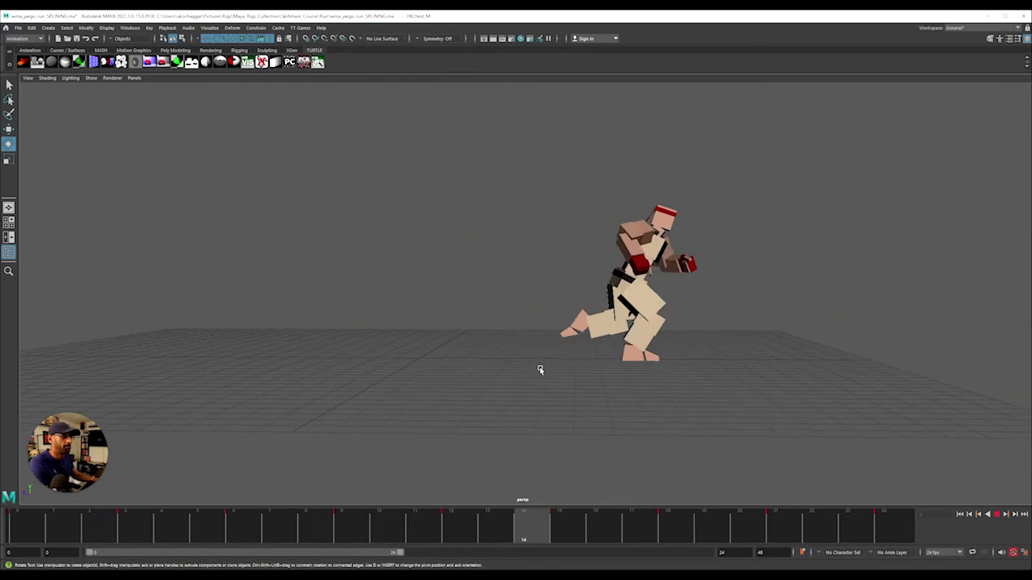
key(alt+v)
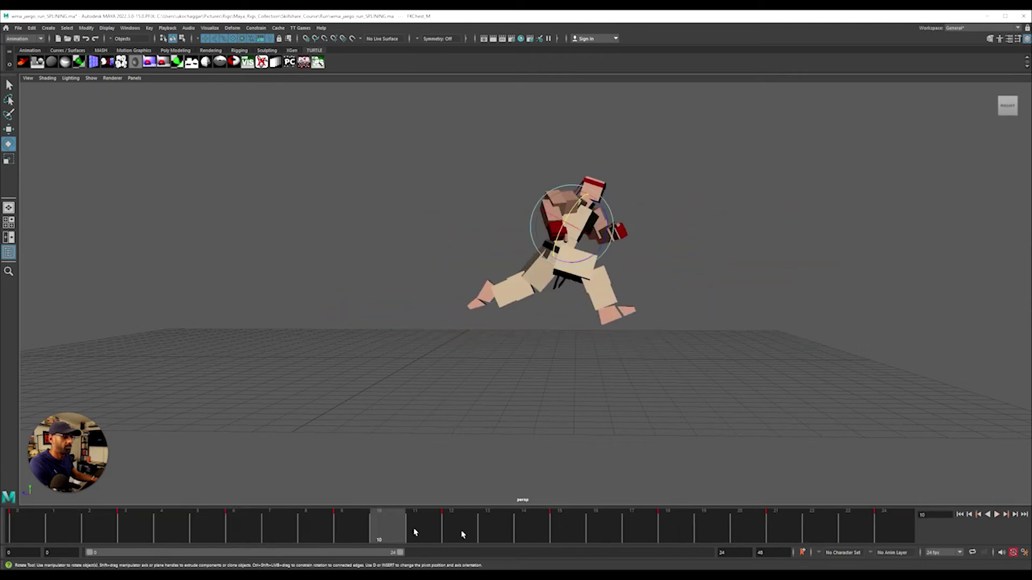
Step: Replay the run from frame 0 and check the chest rotation from front three-quarter angles
drag(441, 533, 8, 515)
alt+drag(425, 375, 295, 370)
key(alt+v)
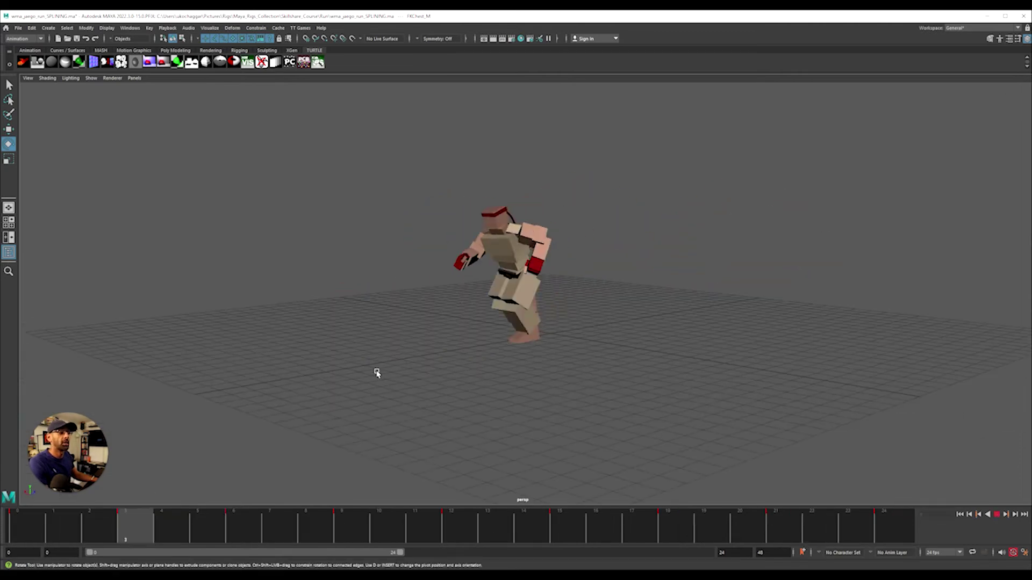
alt+drag(375, 373, 477, 371)
drag(320, 519, 21, 520)
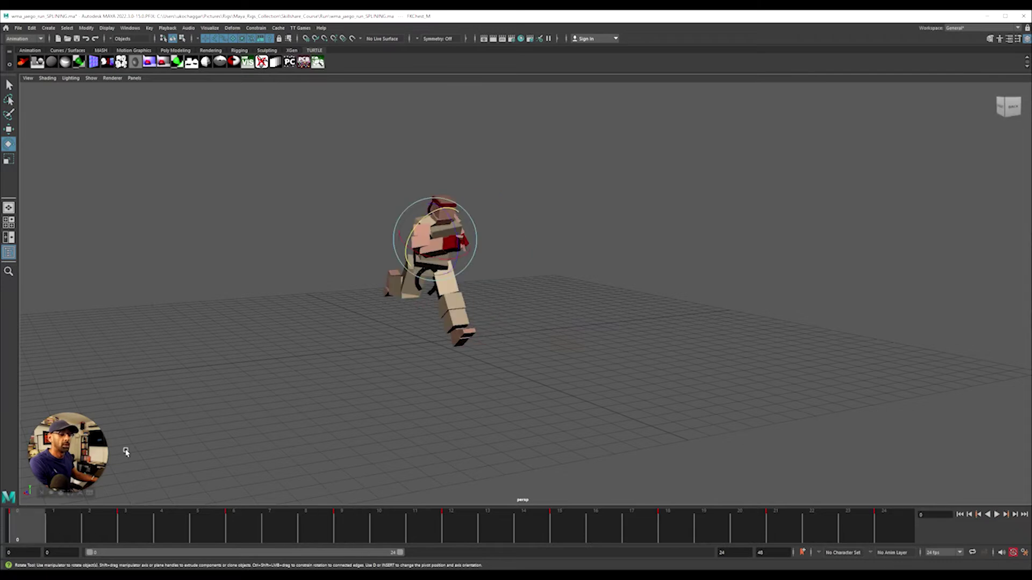
Step: Examine the chest control's Rotate X curve and play the run once more from the front
alt+drag(125, 452, 194, 453)
drag(1031, 109, 527, 119)
key(f)
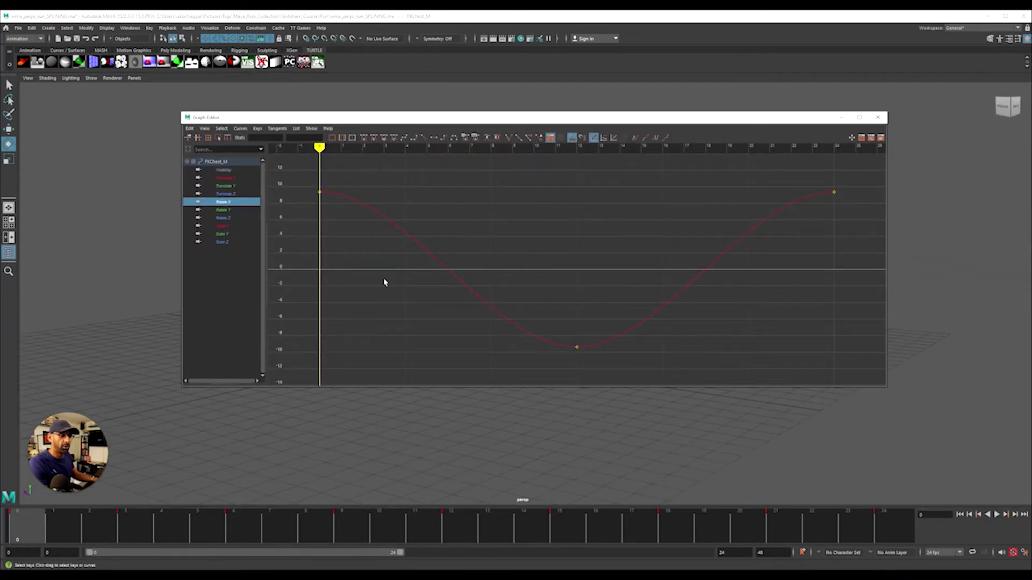
drag(642, 121, 1031, 119)
alt+drag(543, 347, 440, 337)
key(alt+v)
key(alt+v)
click(29, 532)
Step: Show the rig controls again at frame 0 and select the root control with the Move tool
scroll(457, 336, up, 3)
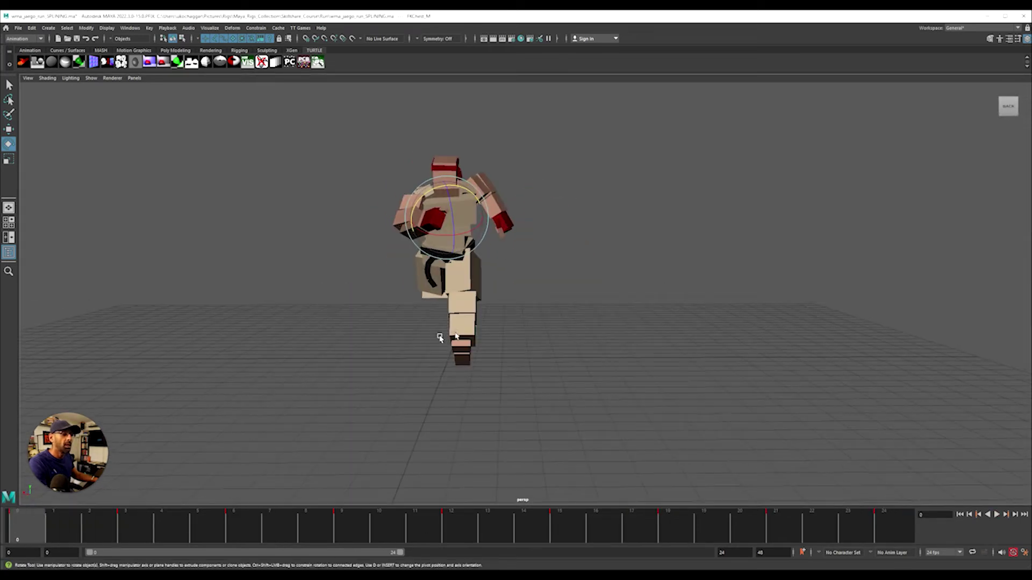
alt+drag(484, 276, 493, 270)
key(alt+1)
click(481, 265)
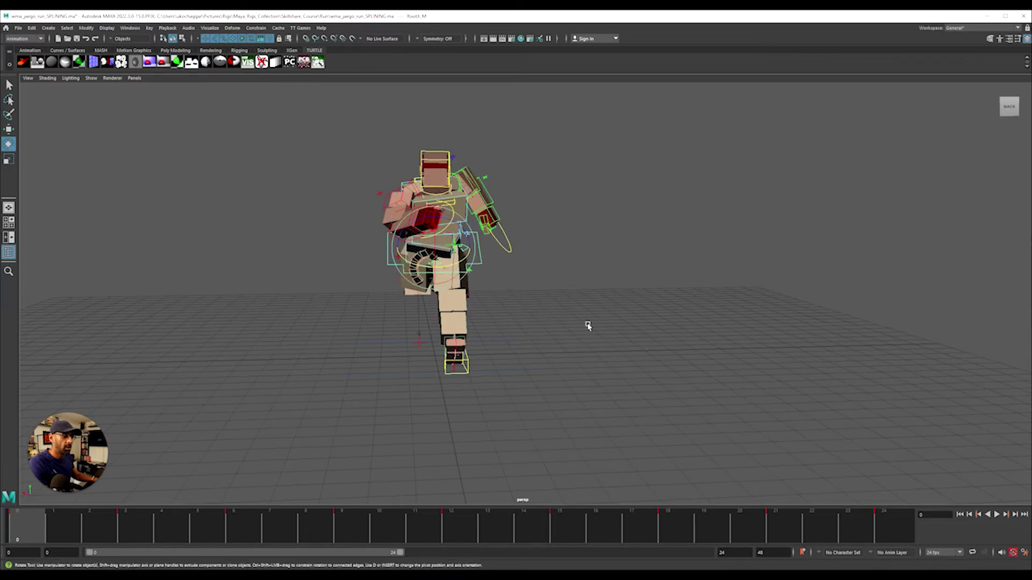
alt+right_drag(587, 324, 481, 337)
key(w)
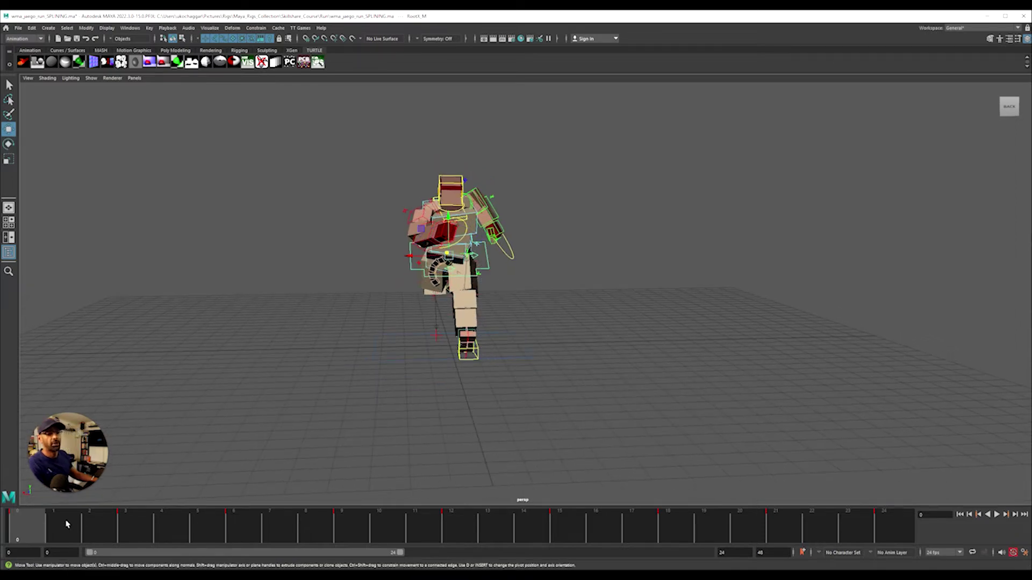
Step: Shift the root control sideways over the planted foot at frame 6, to a Translate X of about 3.1
drag(67, 524, 101, 520)
alt+drag(257, 438, 405, 398)
click(27, 528)
key(alt+v)
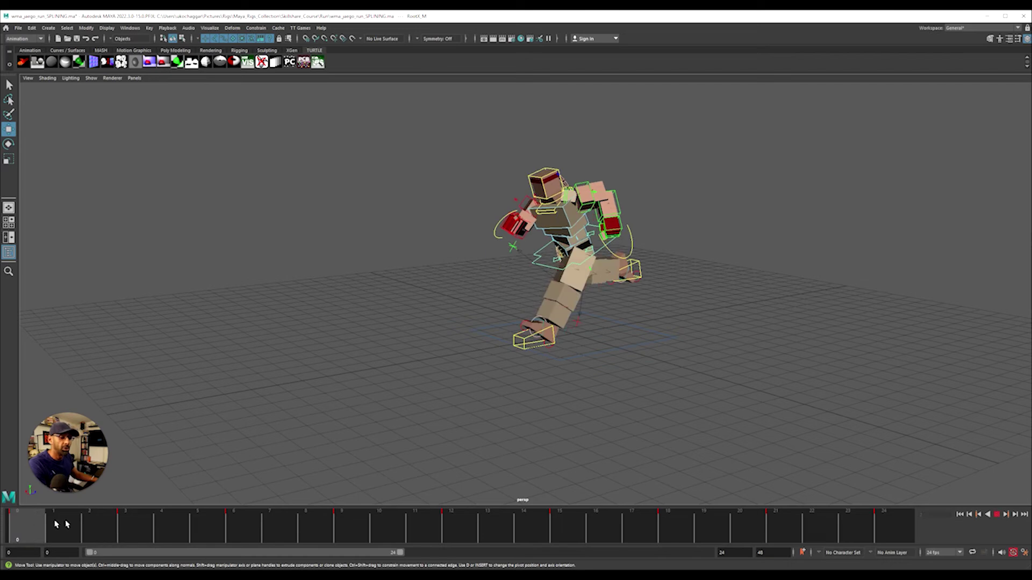
click(133, 529)
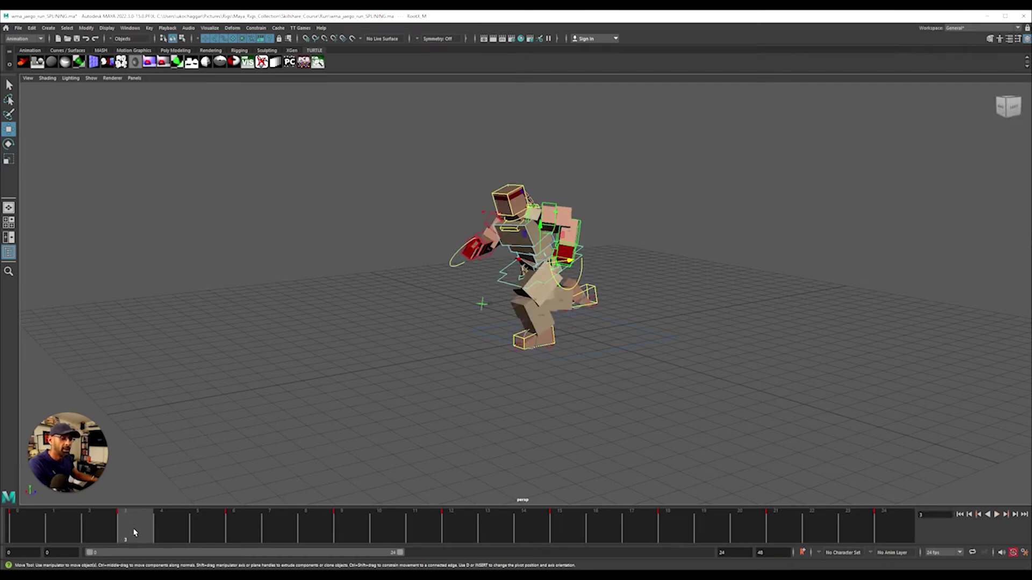
drag(133, 529, 231, 534)
alt+drag(462, 335, 505, 319)
drag(415, 270, 424, 269)
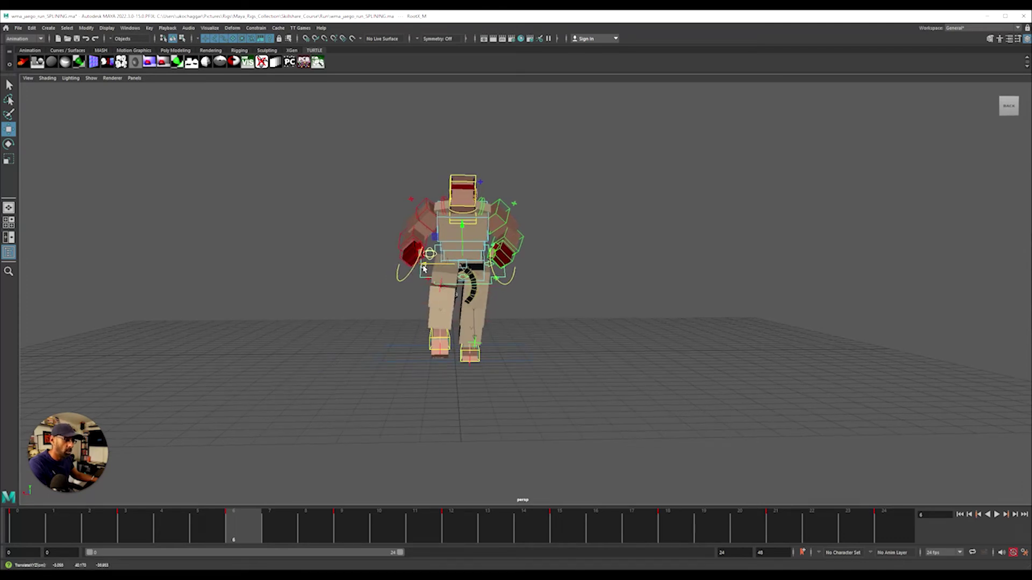
Step: Shift the root control sideways over the opposite planted foot at frame 18, to a Translate X of about -4.3
drag(256, 531, 471, 541)
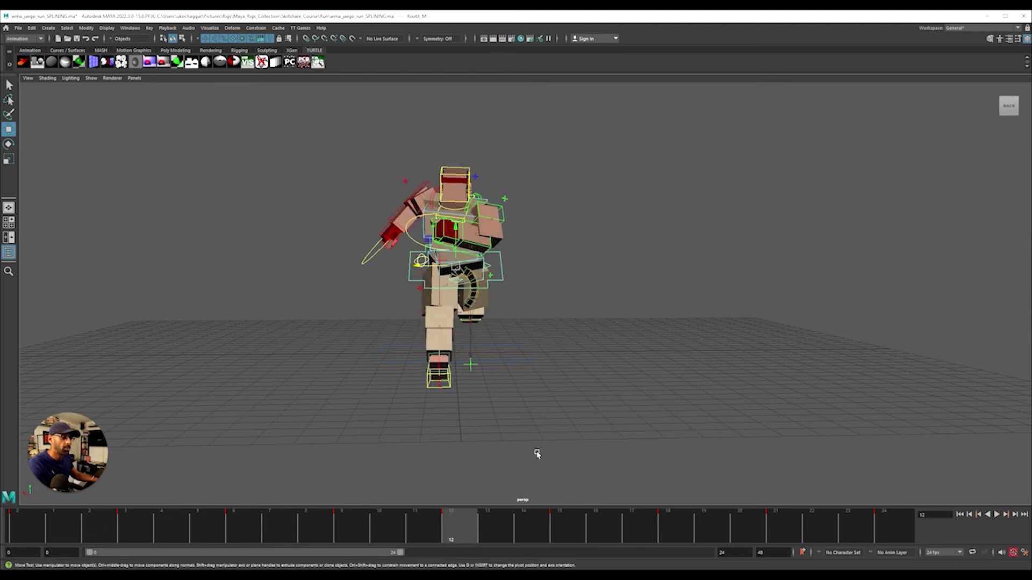
alt+drag(537, 454, 450, 447)
click(562, 532)
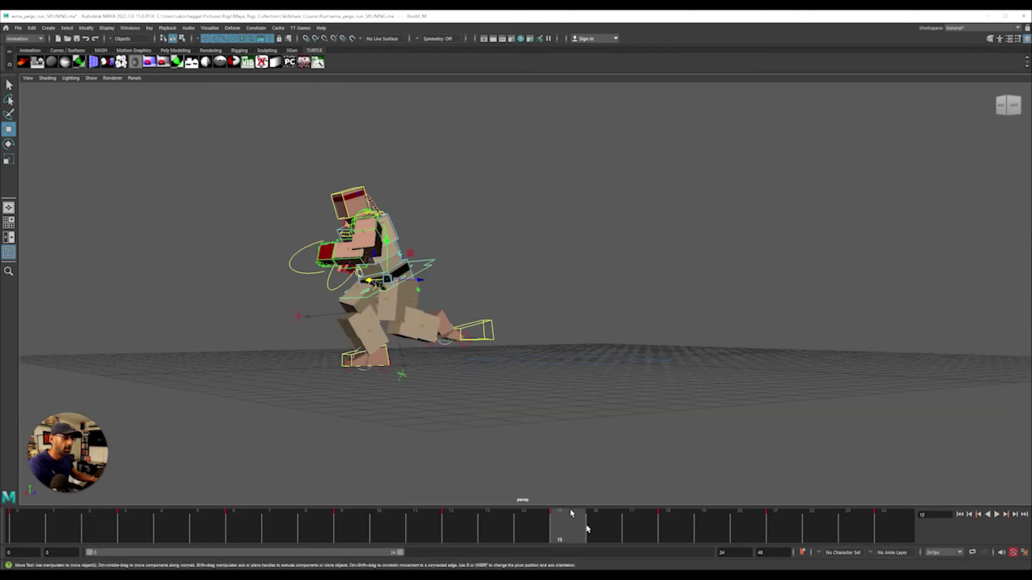
click(666, 534)
alt+drag(430, 411, 514, 430)
alt+drag(433, 345, 442, 353)
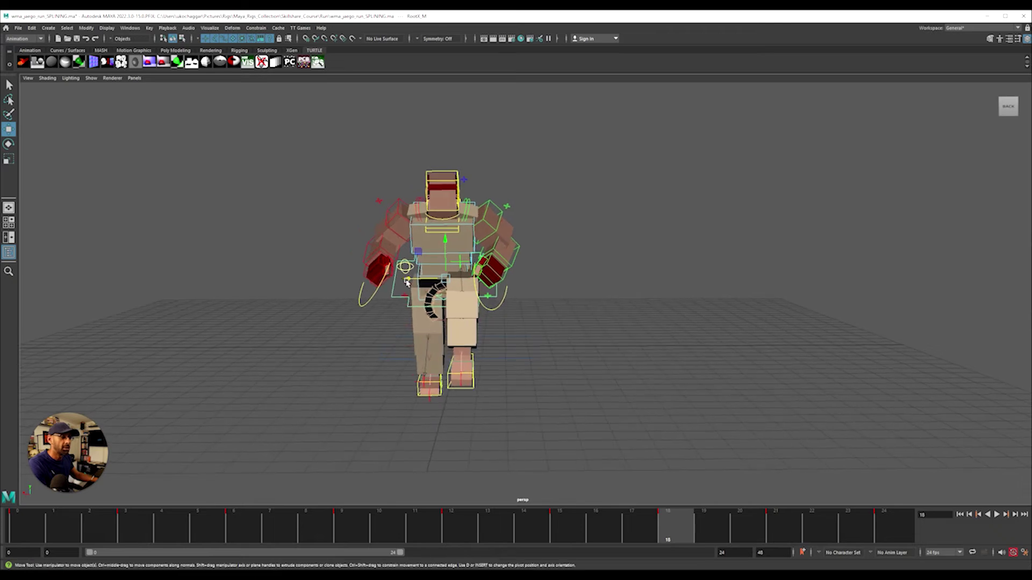
drag(408, 282, 391, 282)
alt+right_drag(524, 338, 490, 331)
Step: Delete the root control's Translate X keys at frames 3, 9, 12, 15 and 21, keeping 0, 6, 18 and 24
drag(1031, 118, 275, 103)
click(234, 161)
key(f)
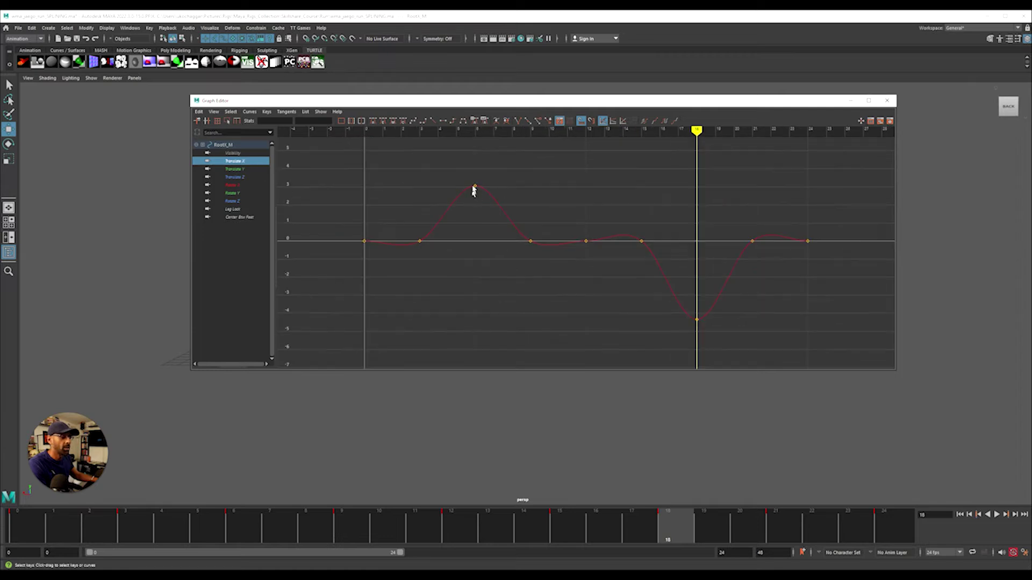
click(475, 186)
drag(654, 311, 769, 345)
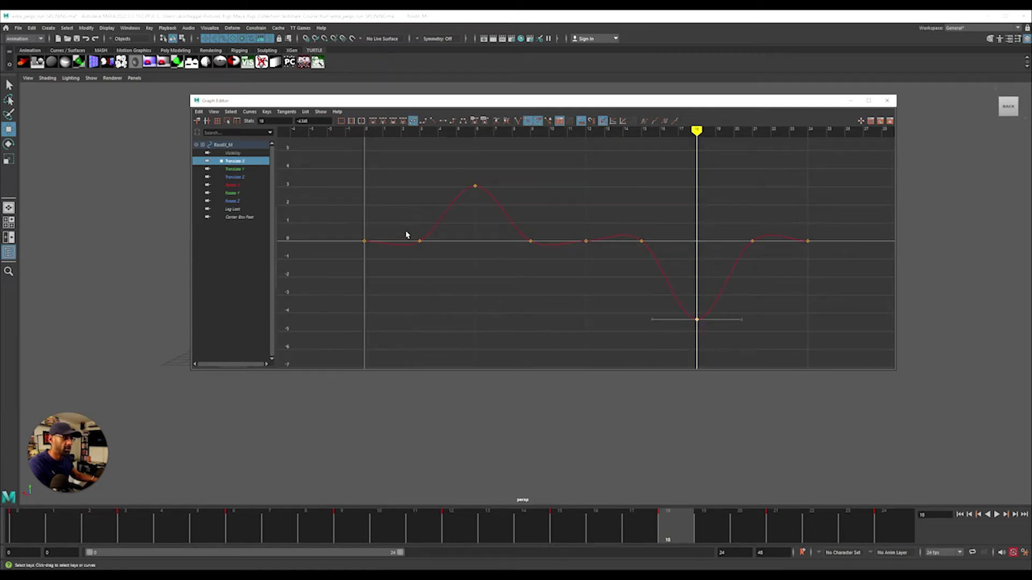
drag(406, 235, 662, 272)
key(Delete)
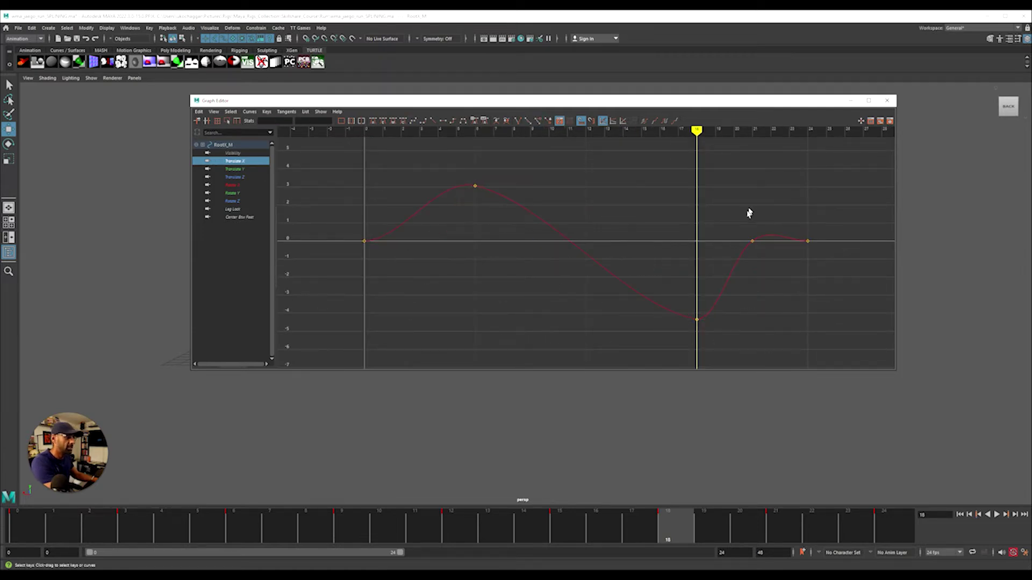
drag(749, 214, 778, 260)
key(Delete)
Step: Flatten the tangents of the root control's Translate X keys at frames 6 and 18
drag(443, 172, 532, 227)
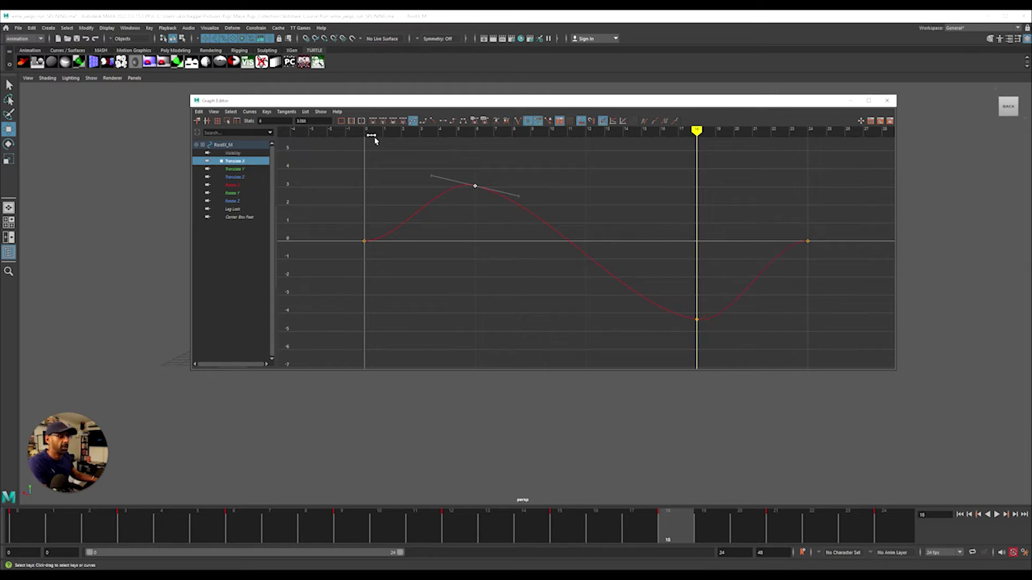
drag(450, 157, 725, 346)
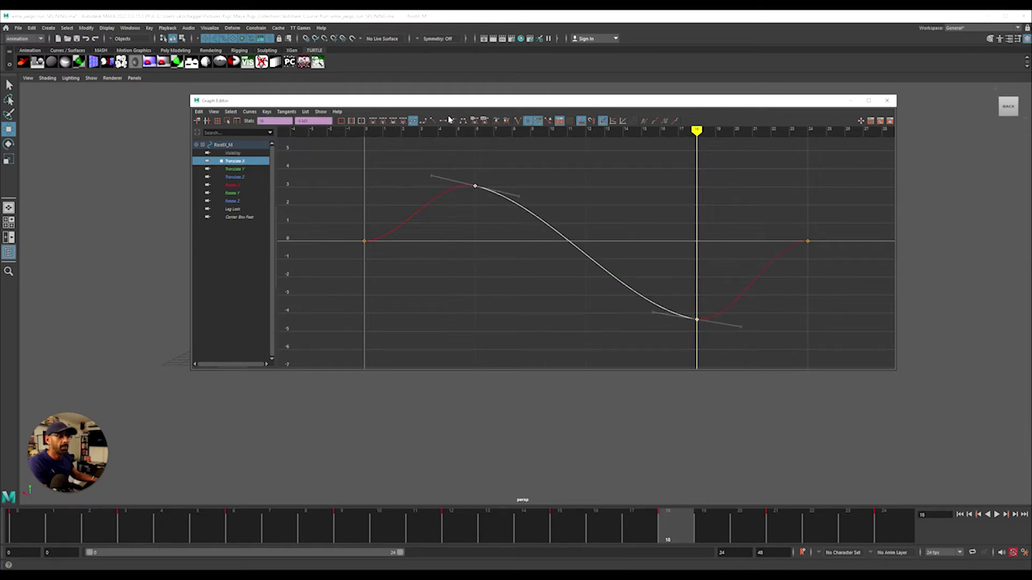
click(444, 120)
click(477, 214)
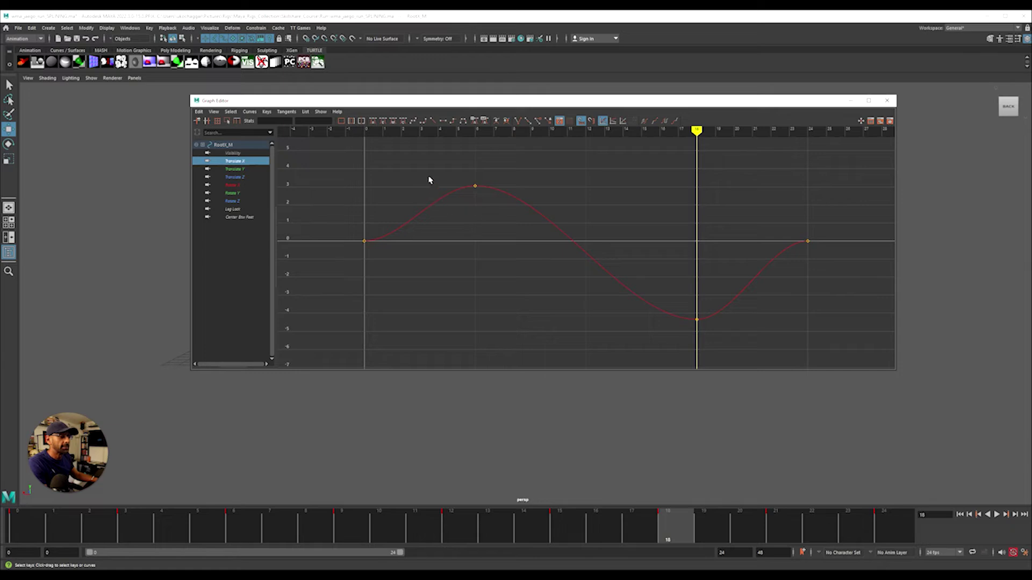
Step: Set the root control's Translate X key to 3 at frame 6 and to -3 at frame 18
drag(443, 167, 507, 204)
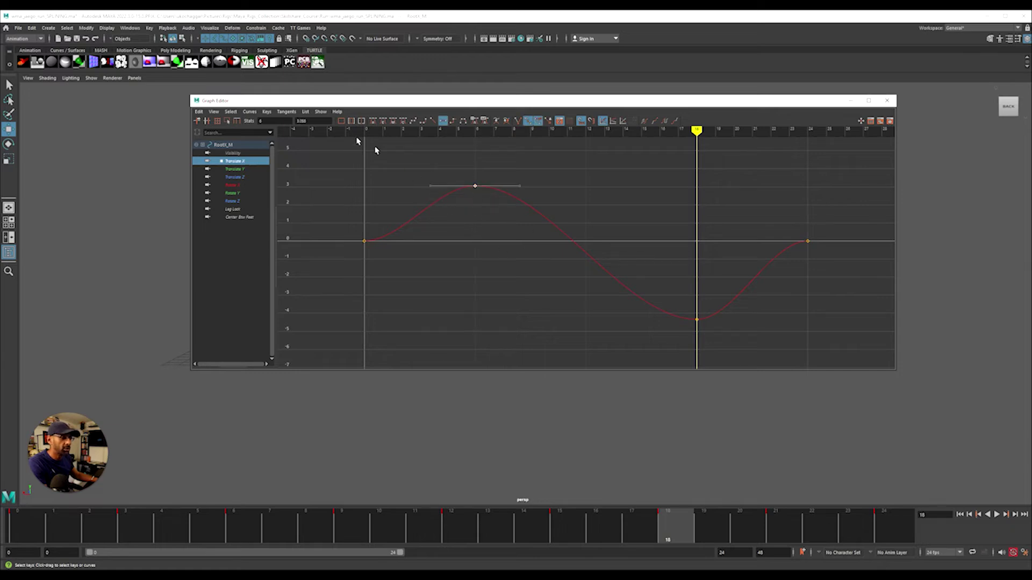
drag(316, 122, 274, 130)
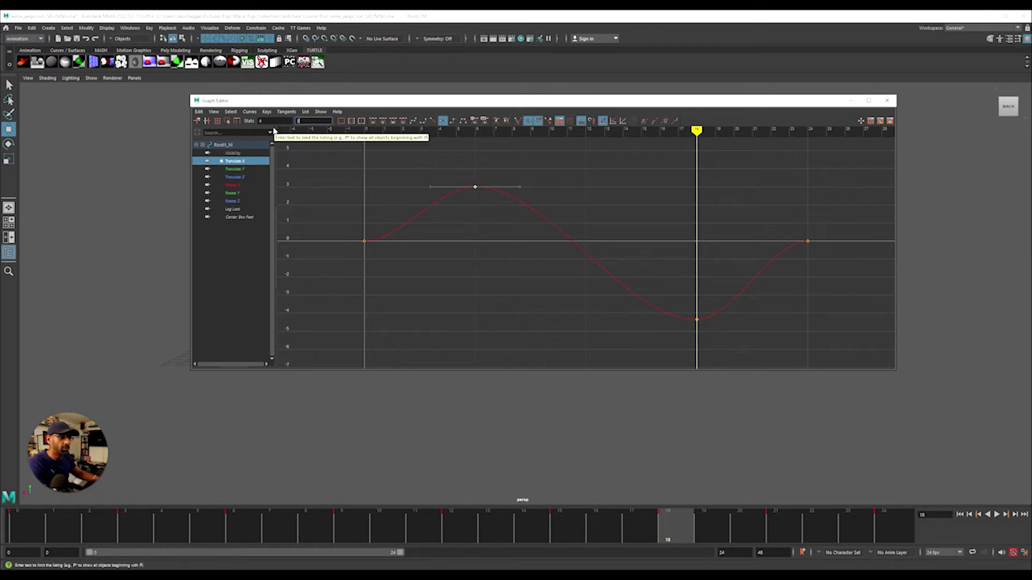
click(486, 165)
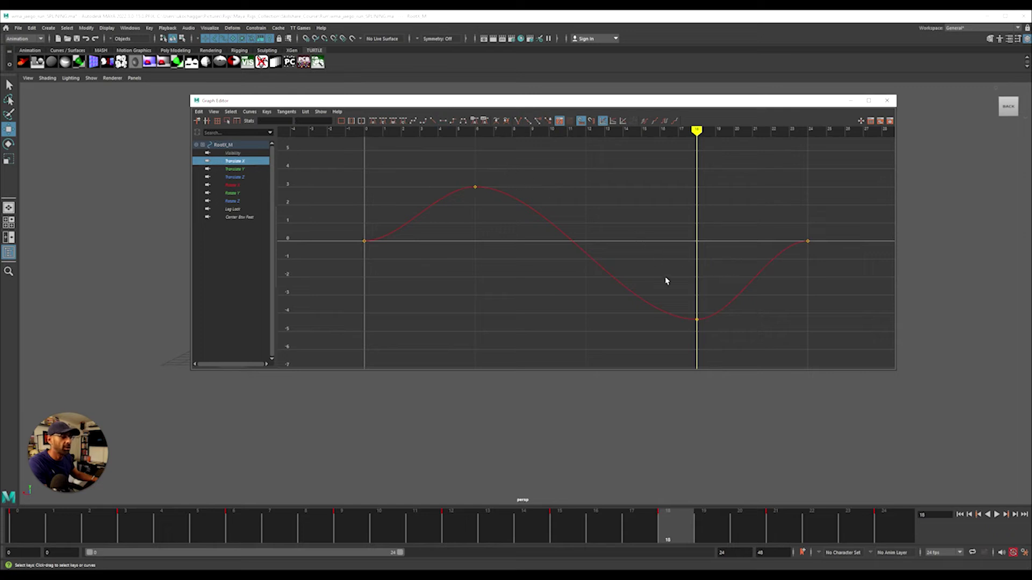
drag(665, 281, 724, 342)
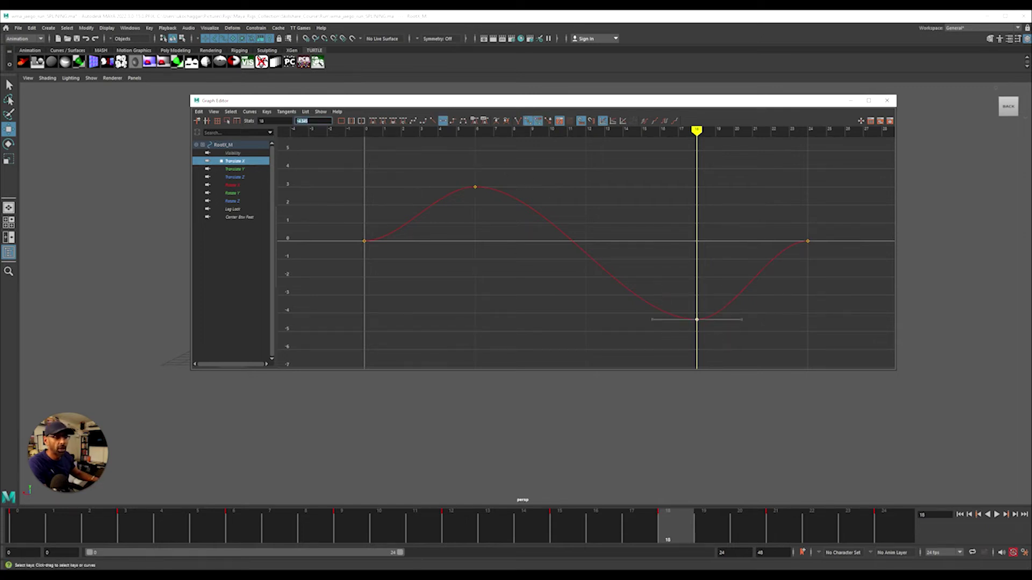
text(-3)
key(Return)
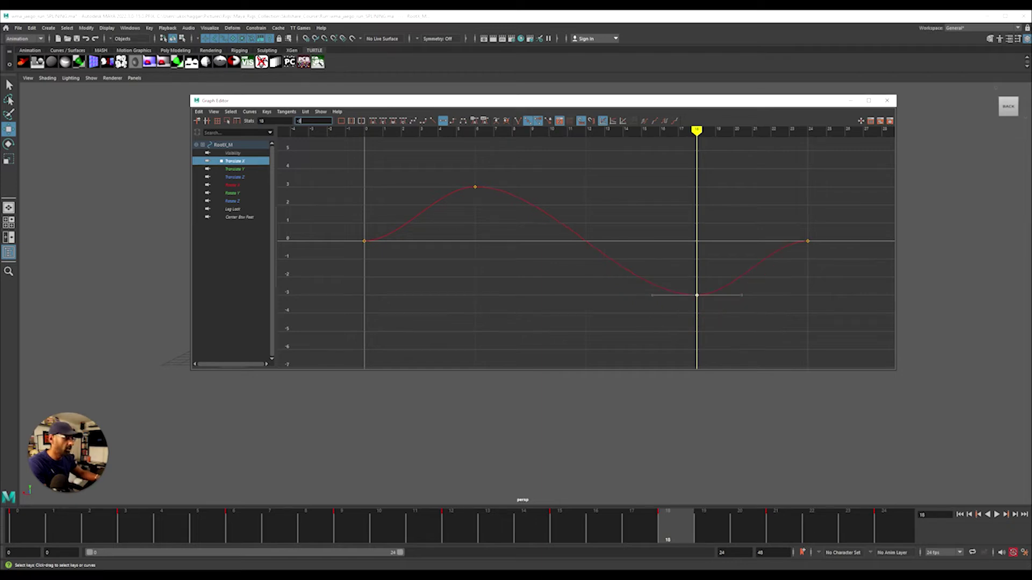
click(686, 245)
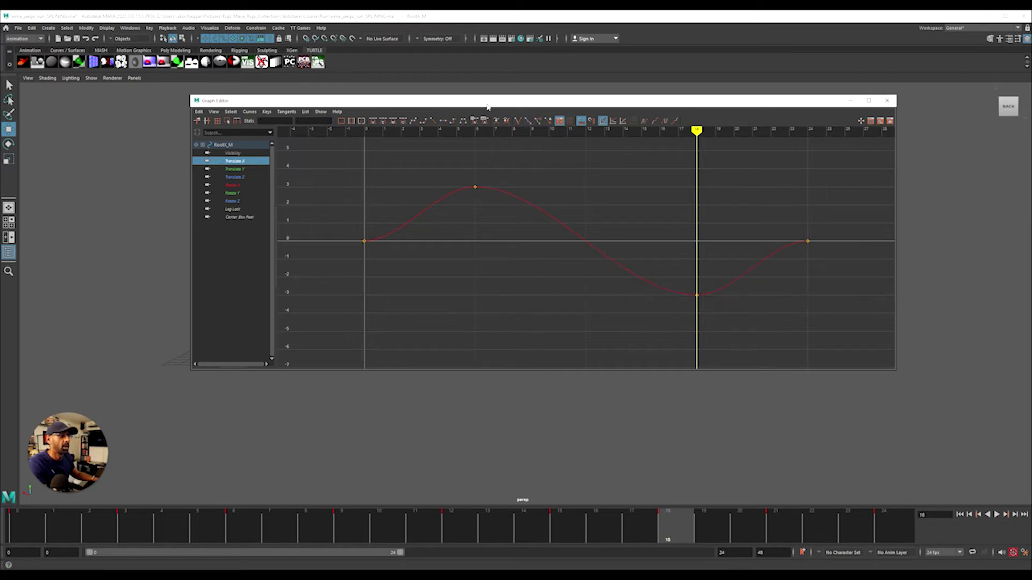
Step: Play back the run from behind with the rig controls hidden to examine the root's side-to-side weight shift
drag(645, 101, 1031, 104)
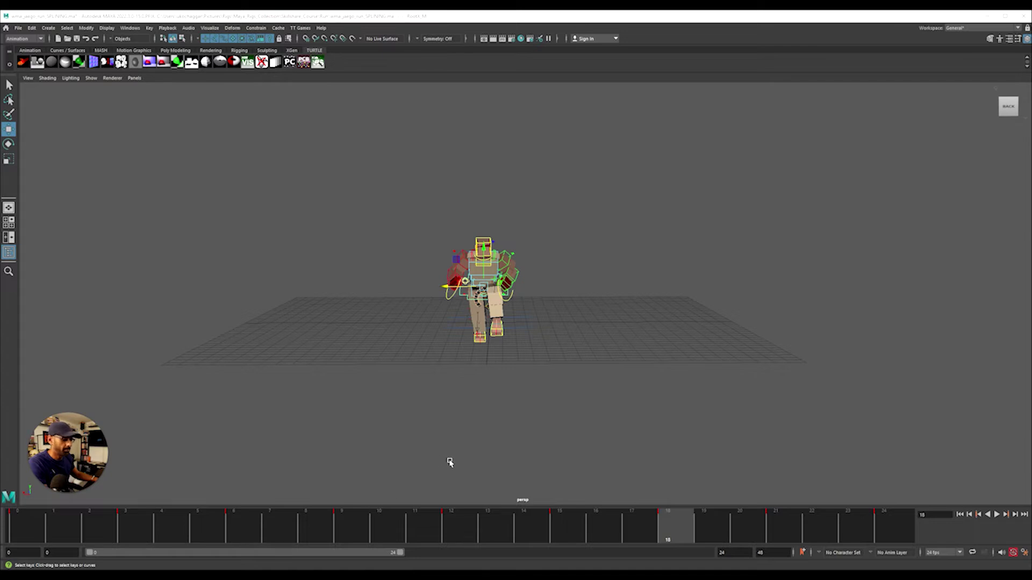
alt+drag(450, 463, 449, 461)
key(alt+1)
key(alt+v)
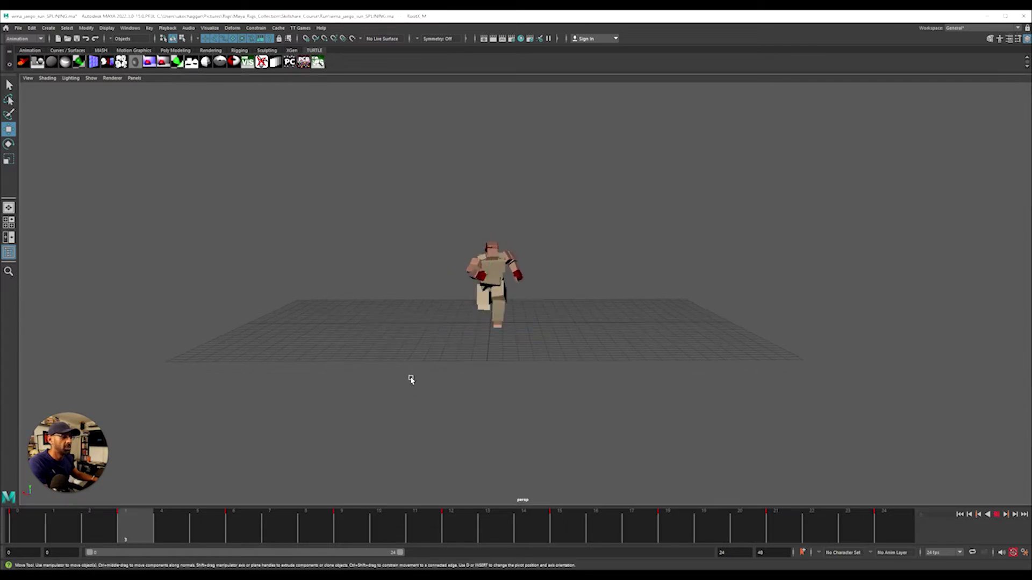
alt+drag(452, 403, 444, 394)
alt+right_drag(444, 395, 553, 395)
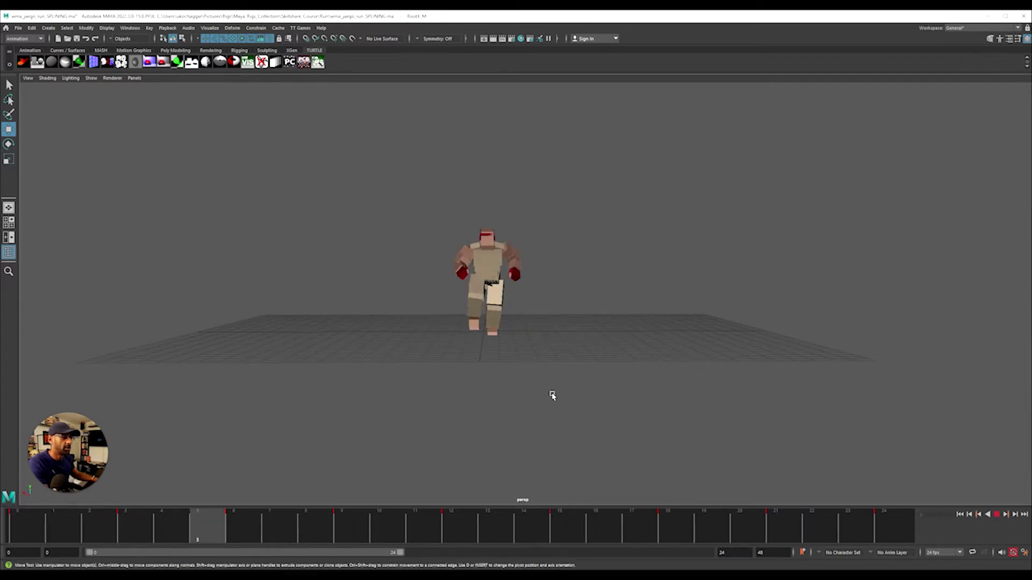
key(alt+v)
Step: Move the root control further sideways at frame 6, to a Translate X of about 4.8
drag(1031, 134, 304, 139)
click(489, 220)
drag(372, 137, 770, 114)
click(226, 520)
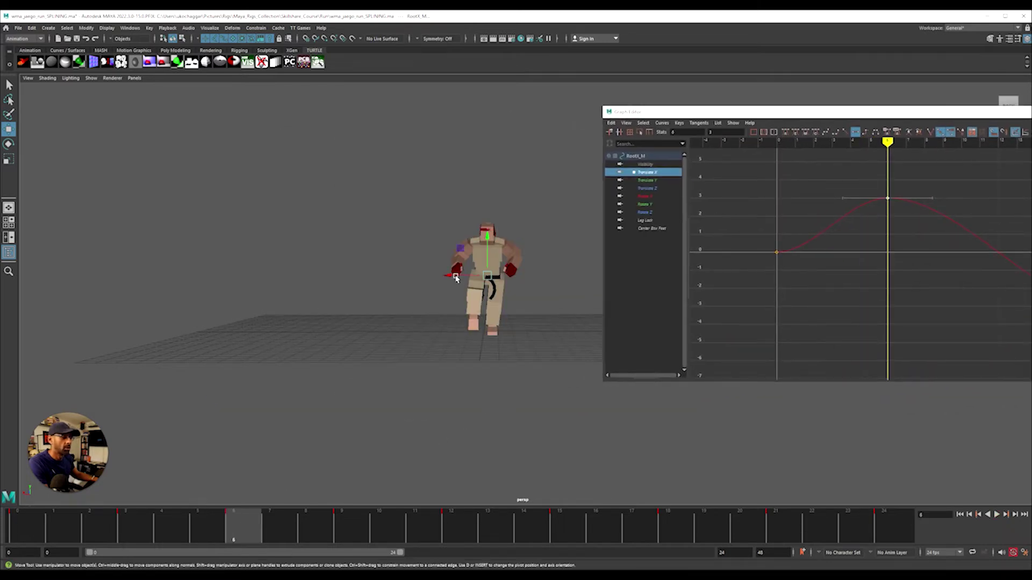
drag(456, 278, 459, 278)
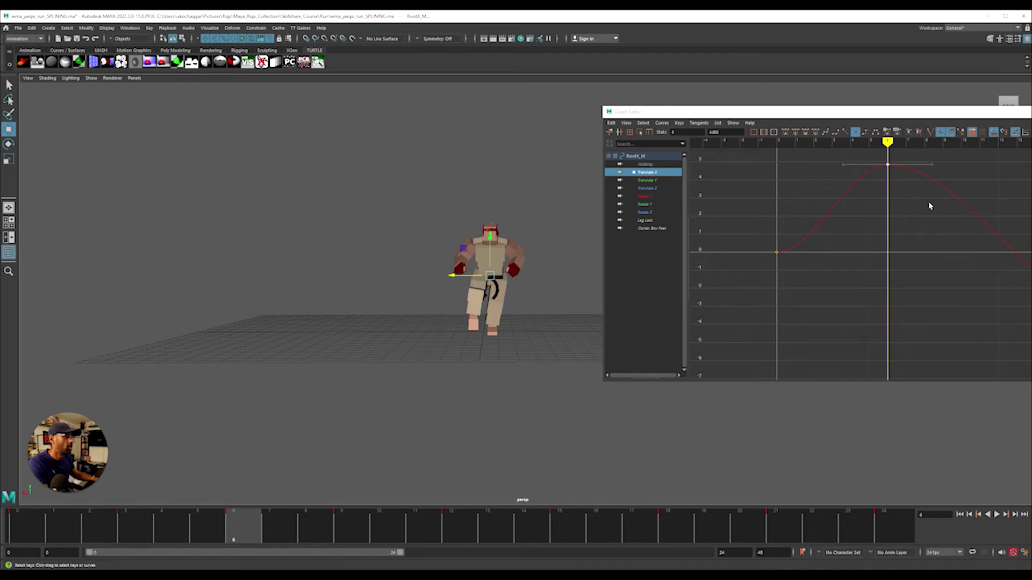
Step: Set the root control's Translate X key at frame 18 to about -4.8, mirroring the frame 6 value
drag(930, 206, 875, 160)
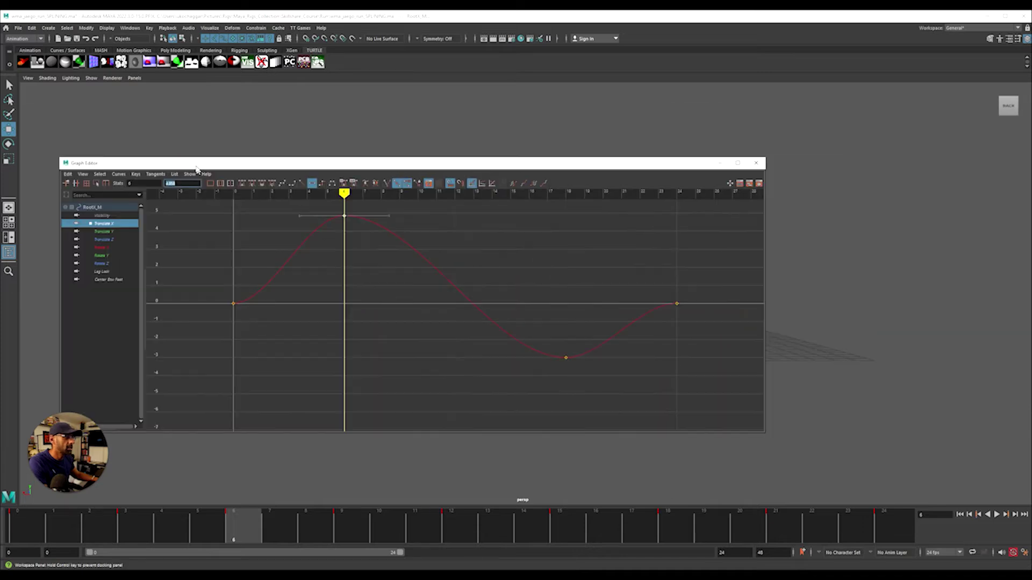
drag(741, 111, 200, 142)
click(569, 339)
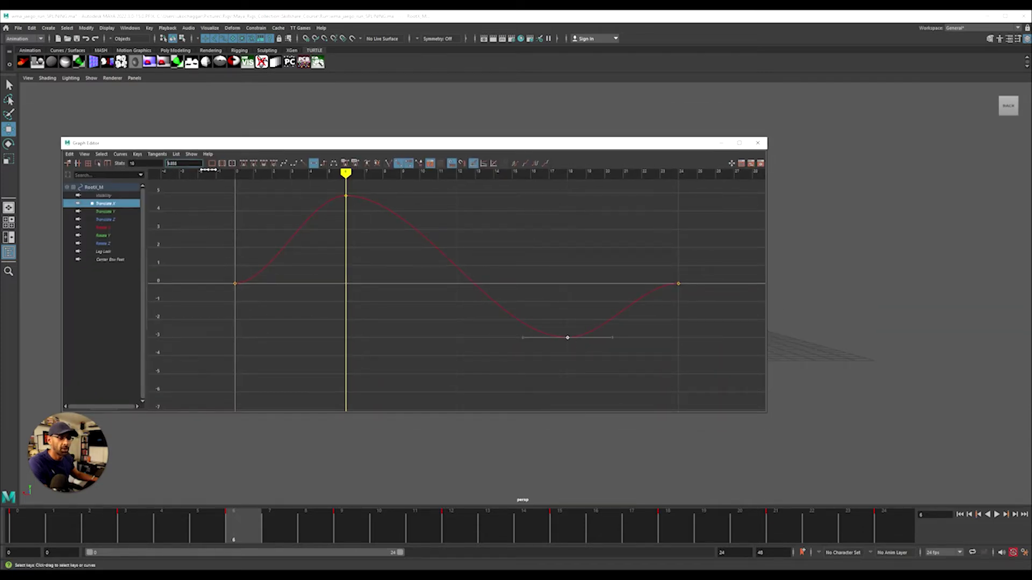
key(Return)
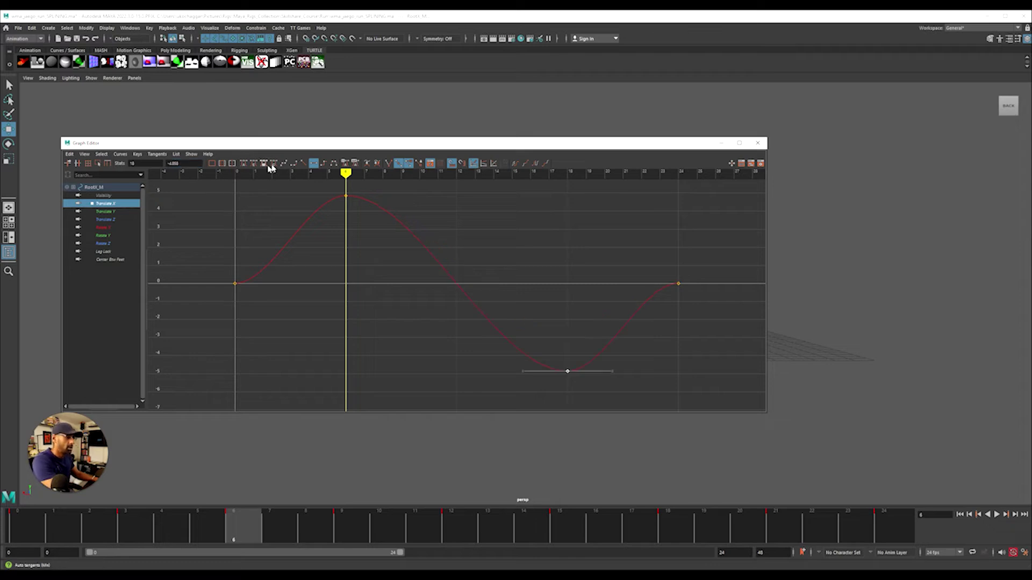
Step: Play back the run to examine the stronger weight shift, then return to frame 0 with the rig controls shown
drag(418, 144, 1031, 60)
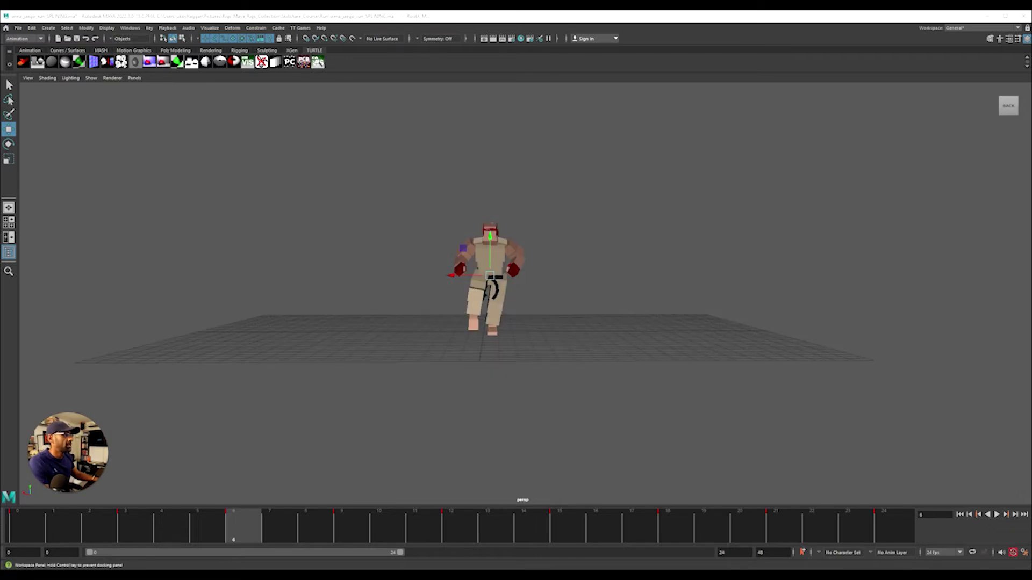
key(alt+v)
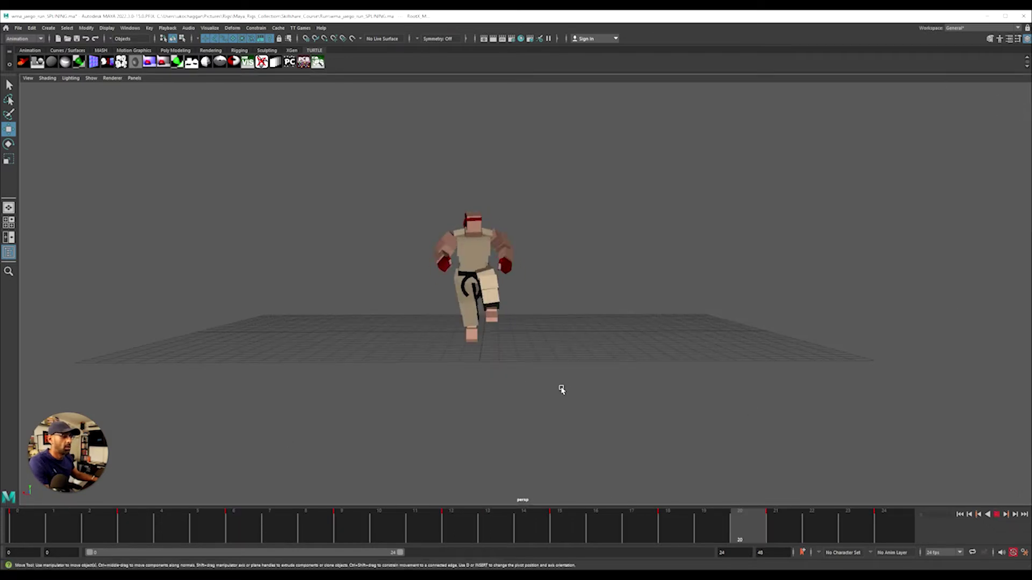
alt+right_drag(421, 428, 435, 429)
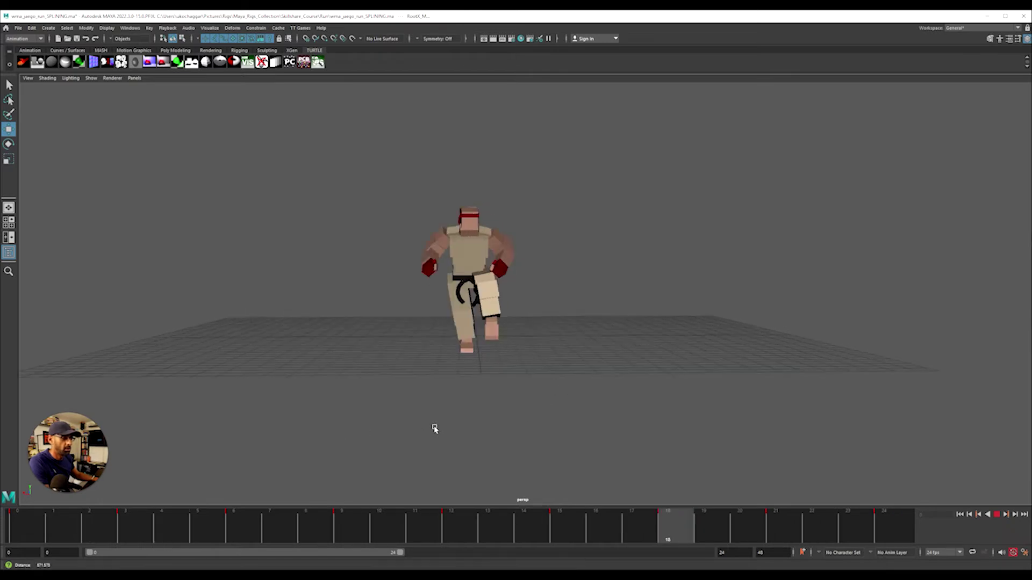
key(alt+v)
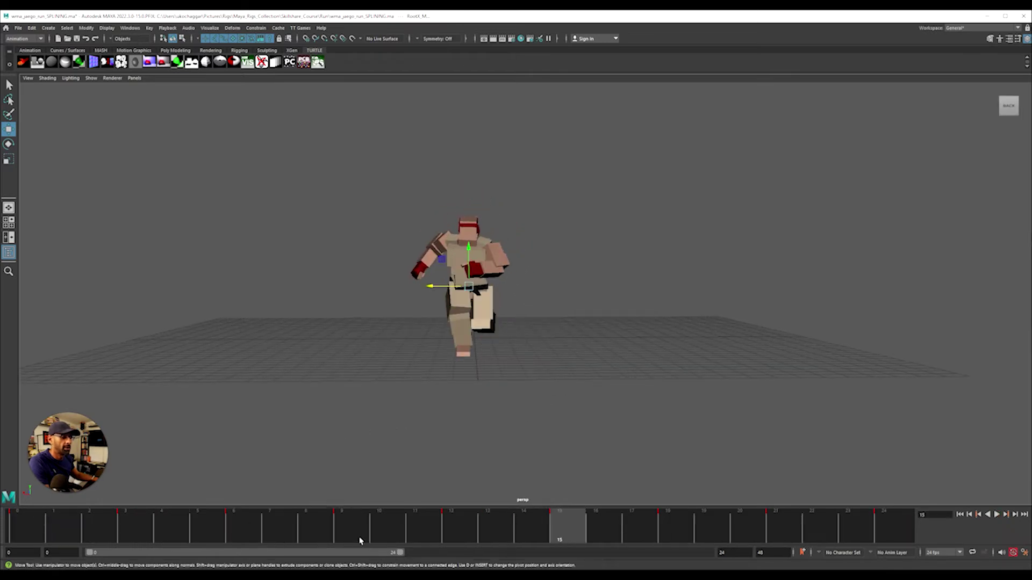
key(alt+shift+v)
key(alt+1)
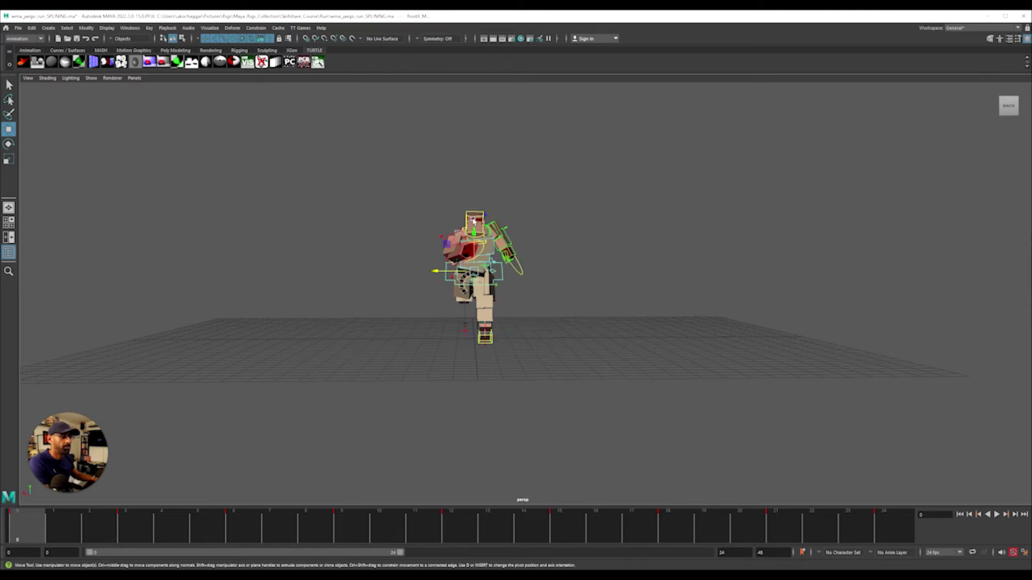
click(474, 216)
click(183, 529)
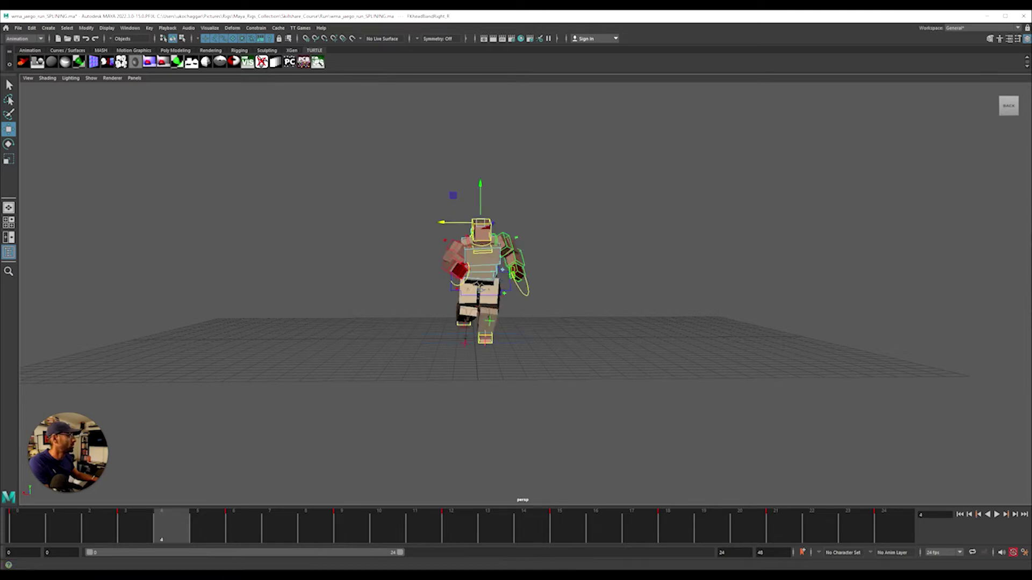
drag(1031, 108, 661, 100)
key(f)
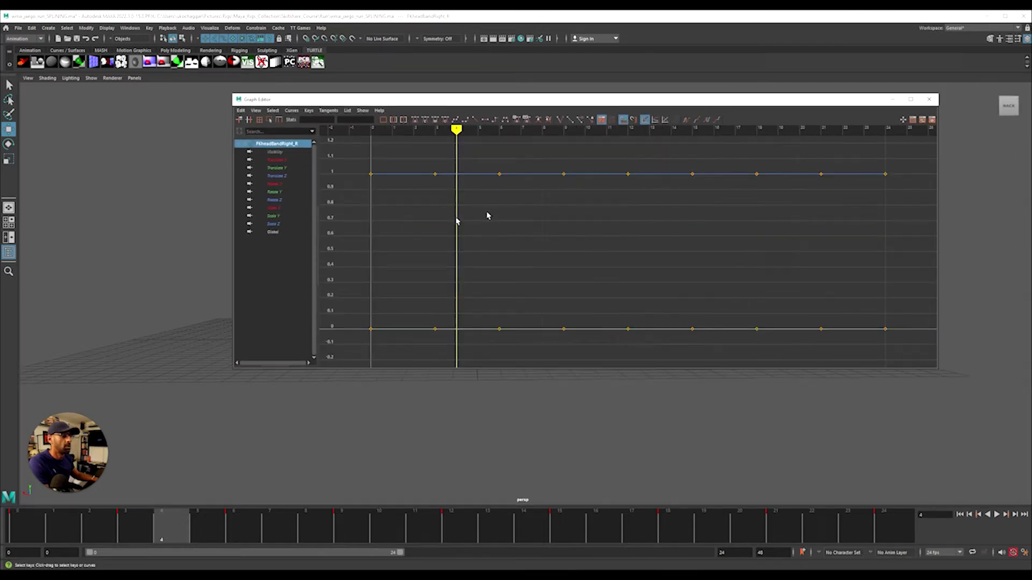
click(281, 184)
key(f)
key(alt+g)
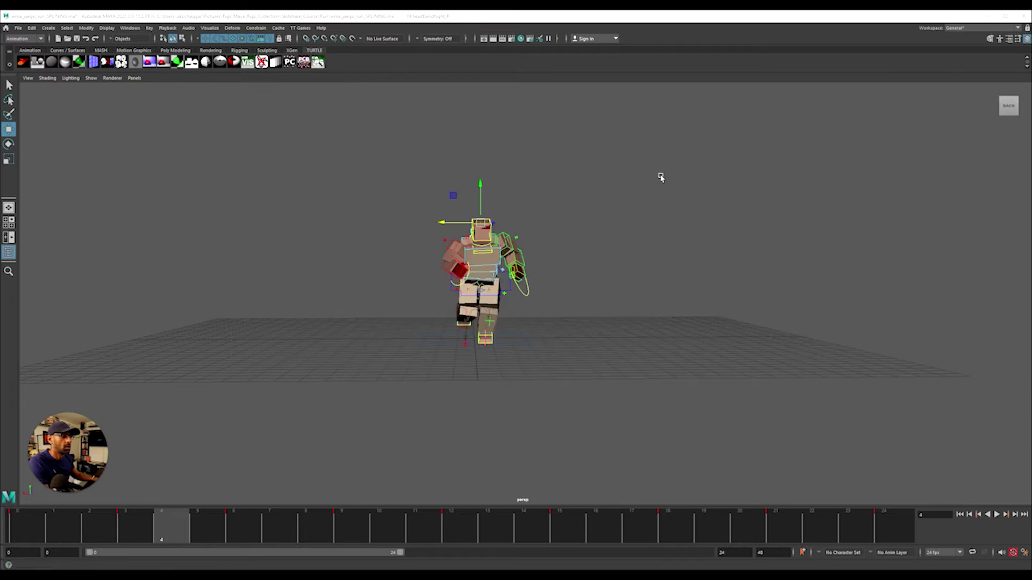
Step: Delete all Rotate X, Y and Z keys of the IKSpline3_M control after frame 0
click(475, 219)
key(alt+g)
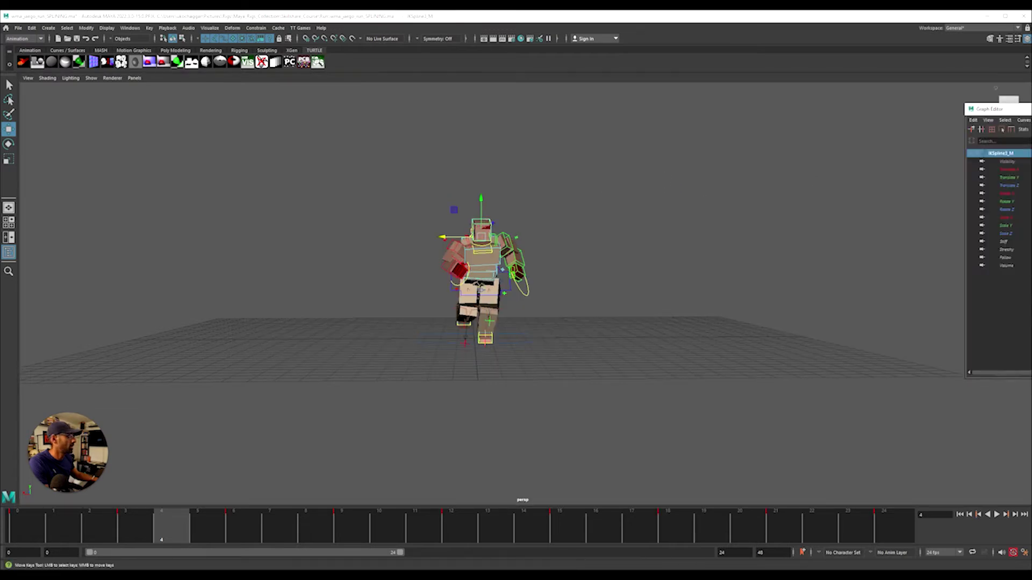
key(a)
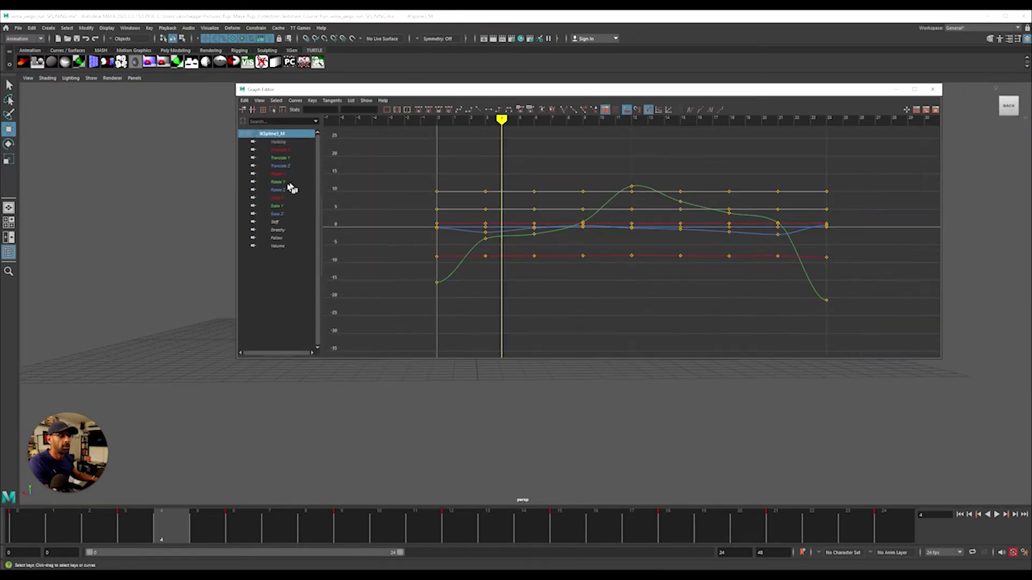
drag(278, 174, 290, 189)
key(f)
drag(409, 151, 840, 320)
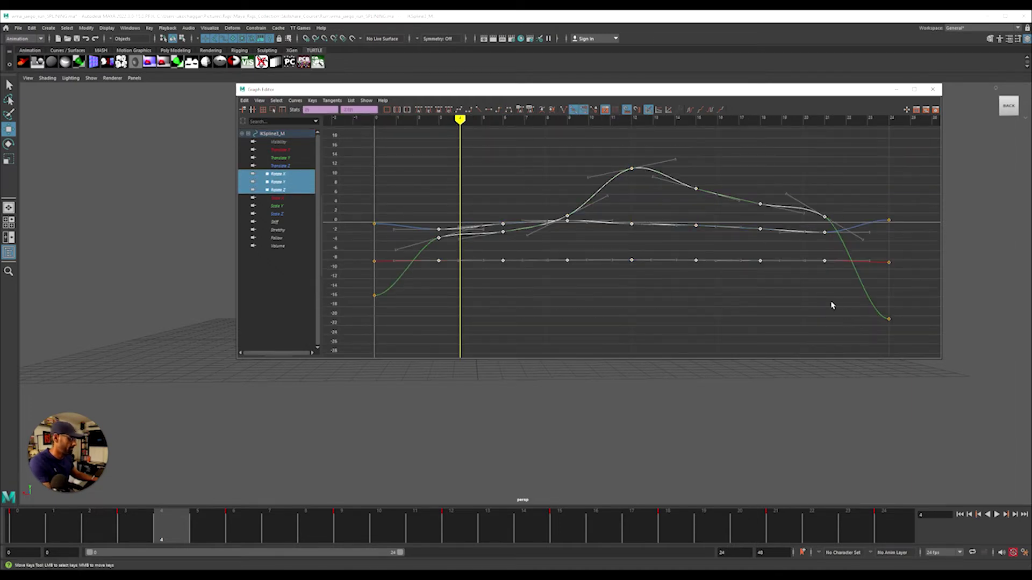
key(Delete)
drag(863, 312, 931, 337)
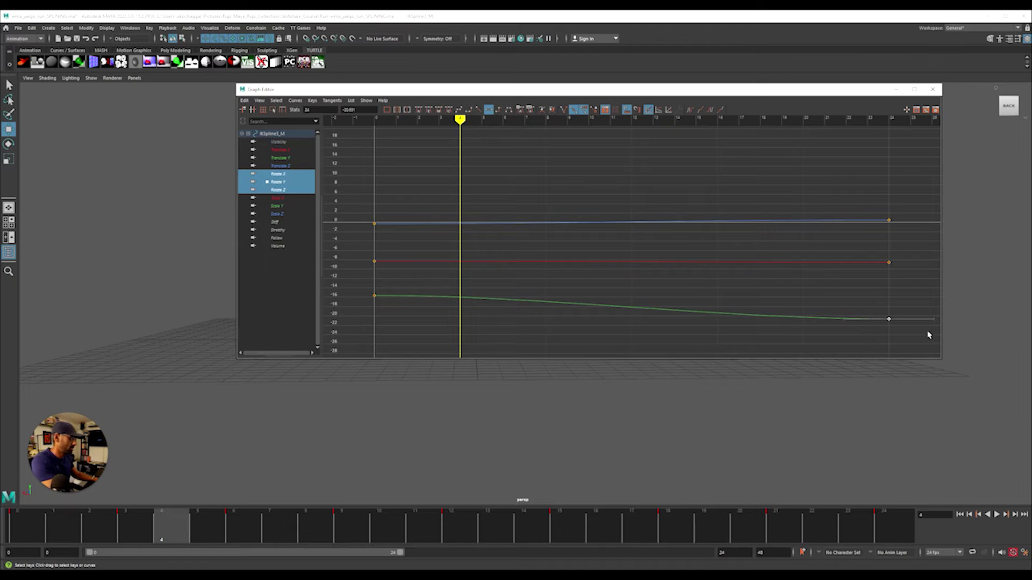
key(Delete)
drag(595, 162, 905, 329)
key(Delete)
Step: Reset the IKSpline3_M control's Rotate X, Y and Z to 0 at frame 0
drag(772, 90, 771, 0)
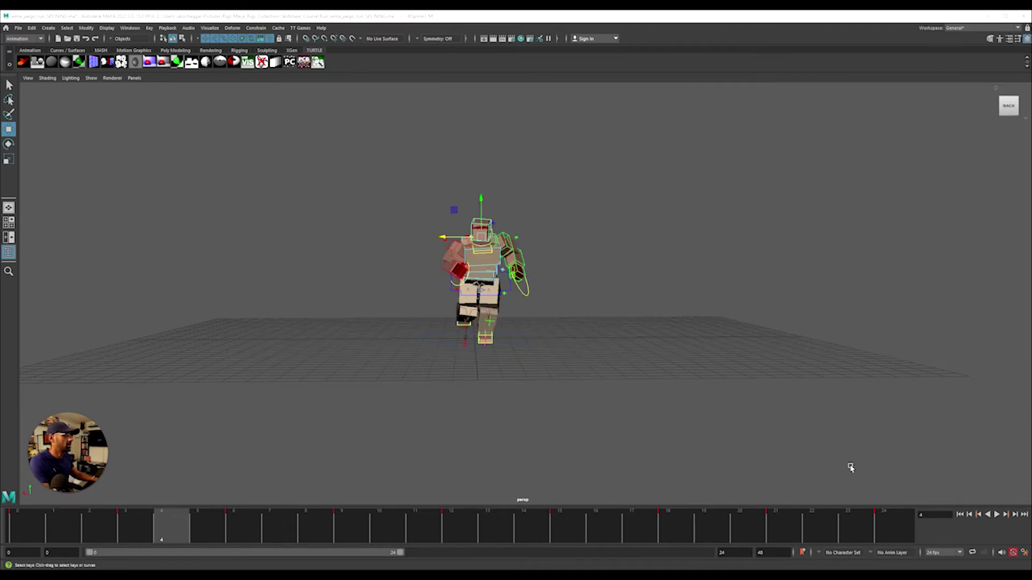
key(alt+v)
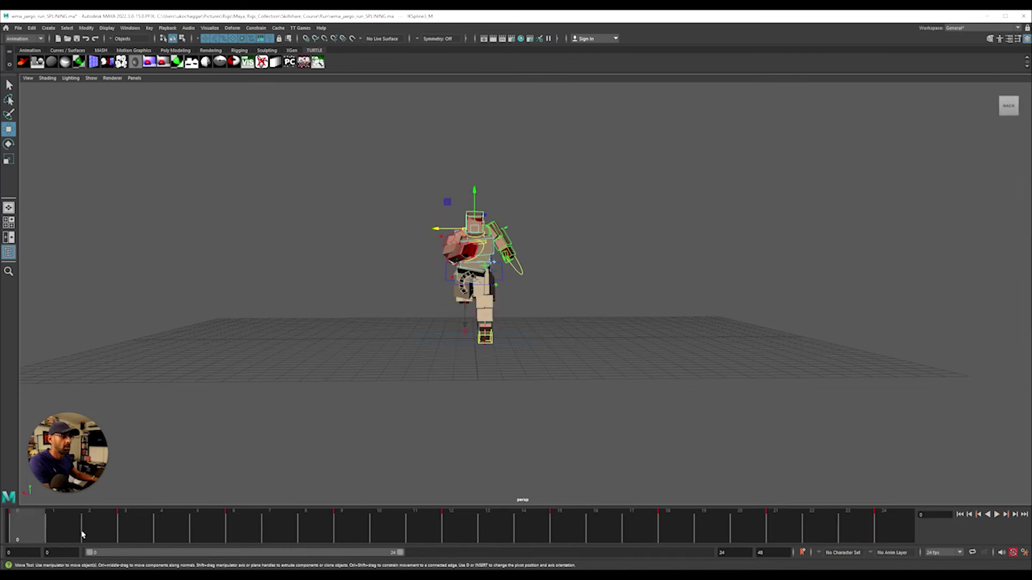
drag(78, 534, 32, 527)
alt+right_drag(430, 295, 628, 275)
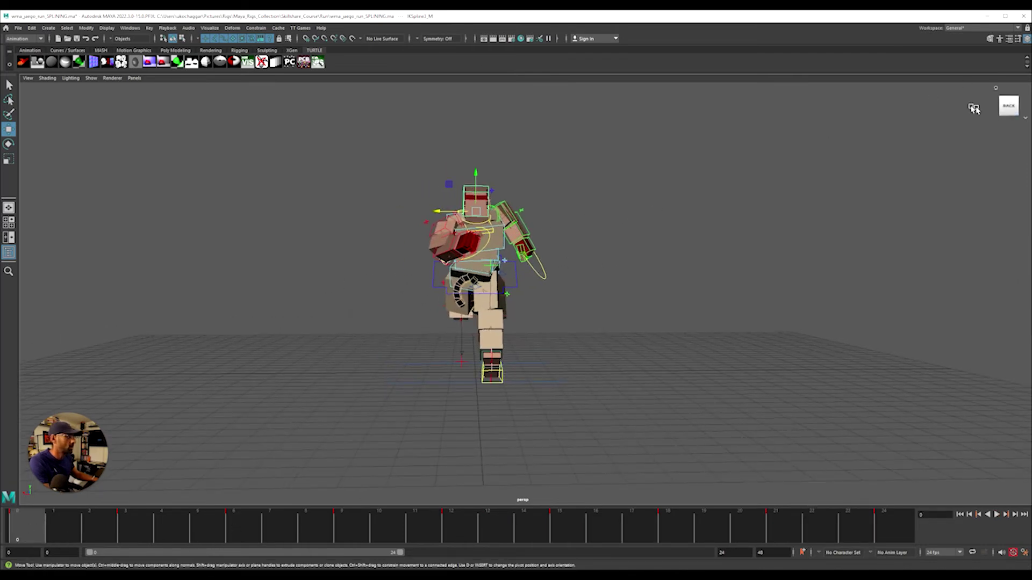
key(e)
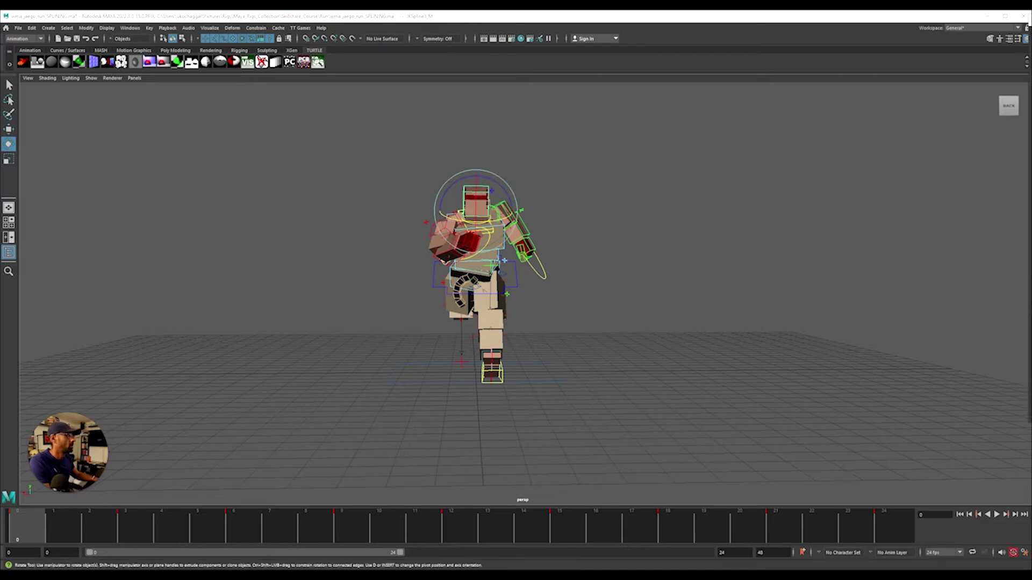
key(ctrl+a)
click(895, 109)
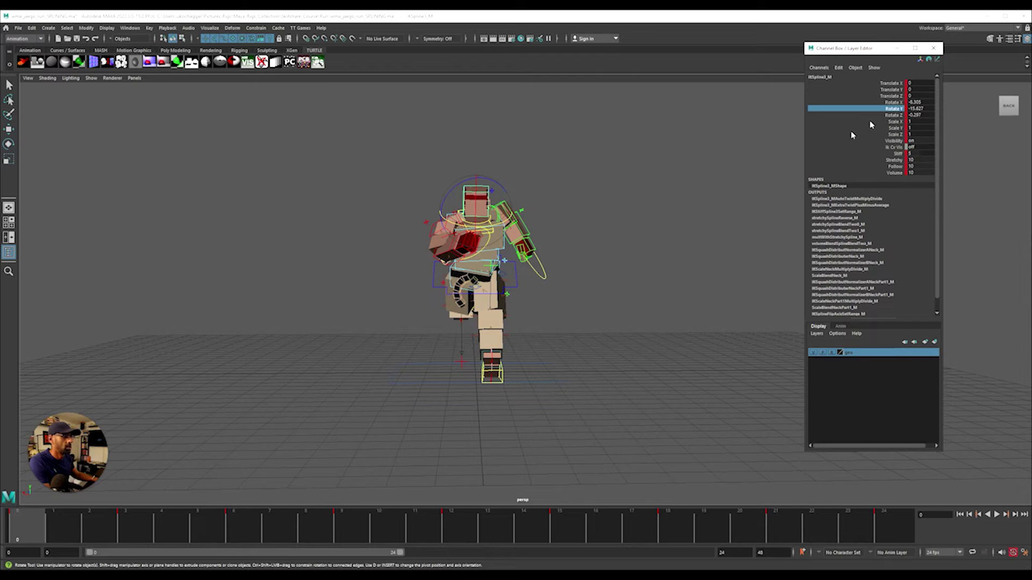
double_click(917, 102)
text(-6)
drag(921, 114, 921, 103)
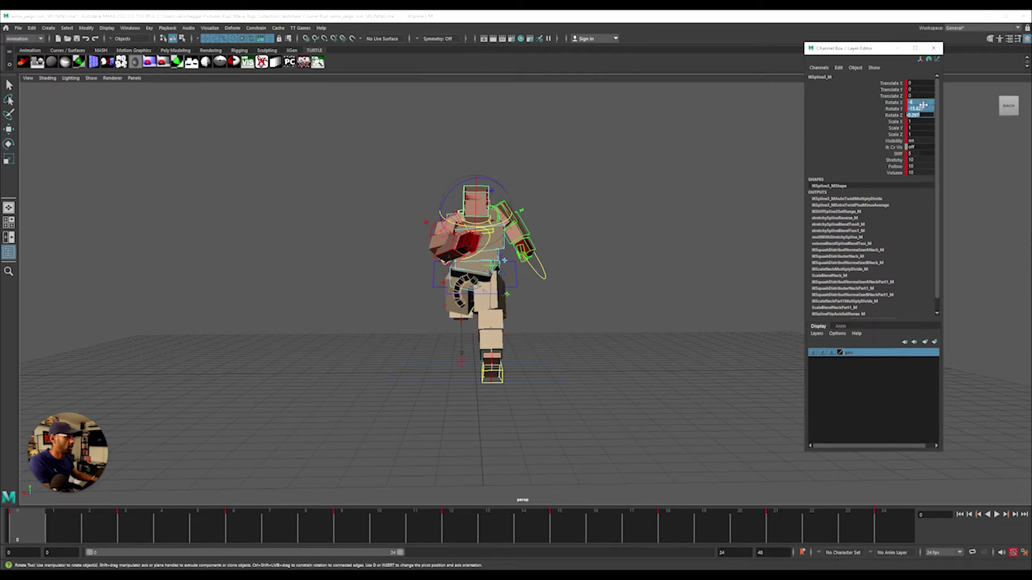
text(0)
key(Return)
Step: Rotate the IKSpline3_M control about Y to about -12 at frame 0 so the head faces straight ahead
click(894, 109)
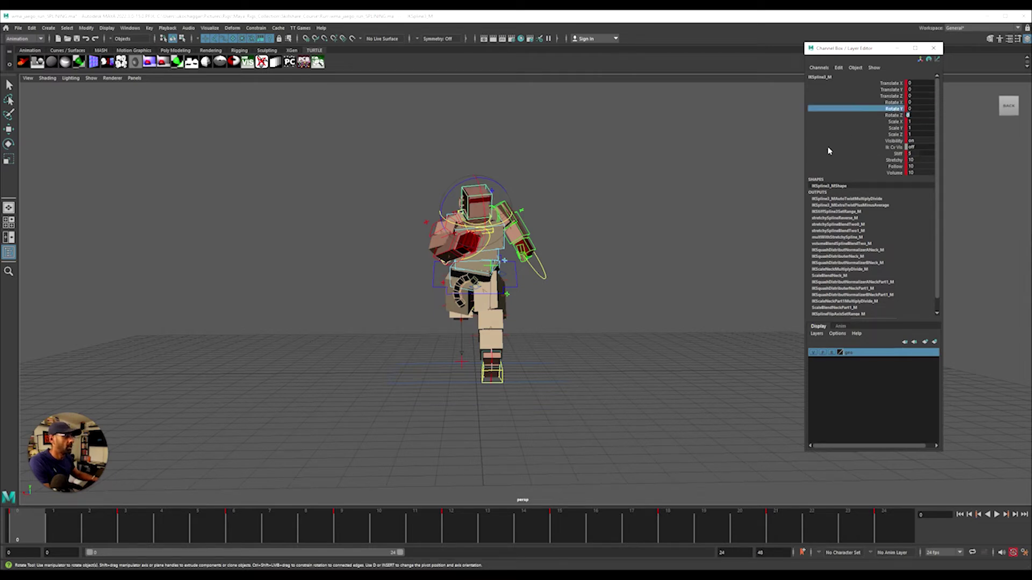
middle_drag(569, 279, 562, 284)
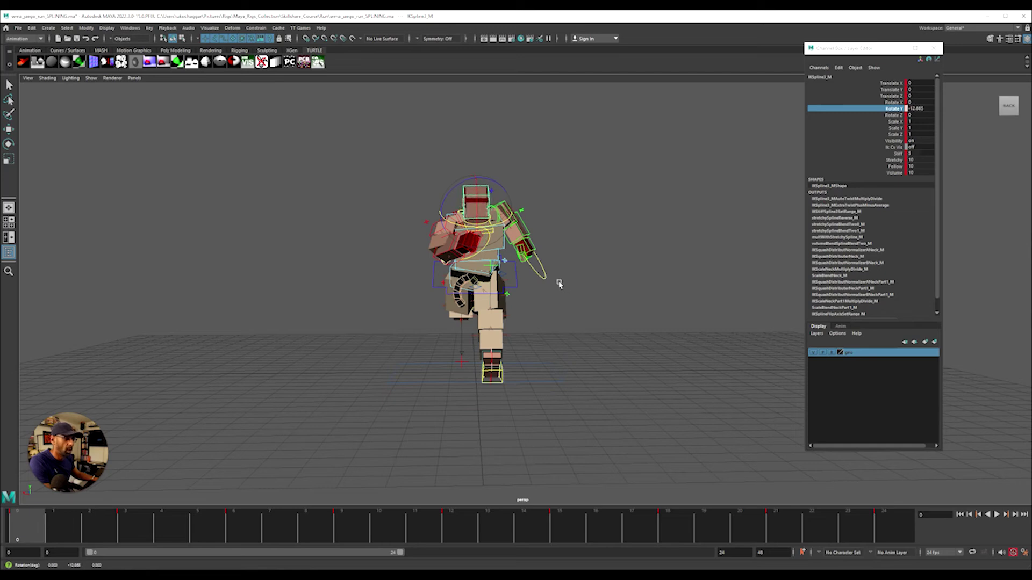
click(883, 117)
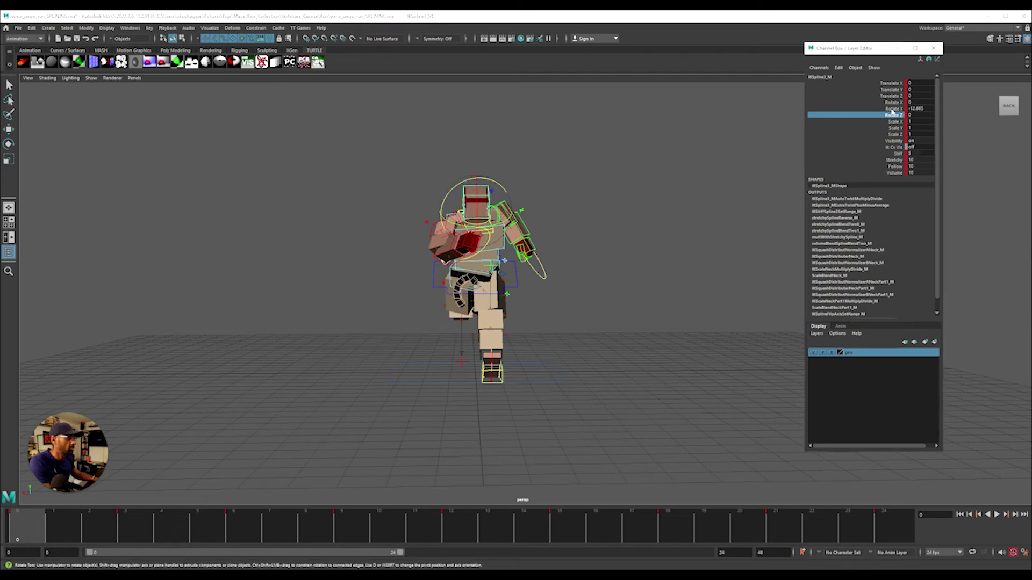
click(891, 110)
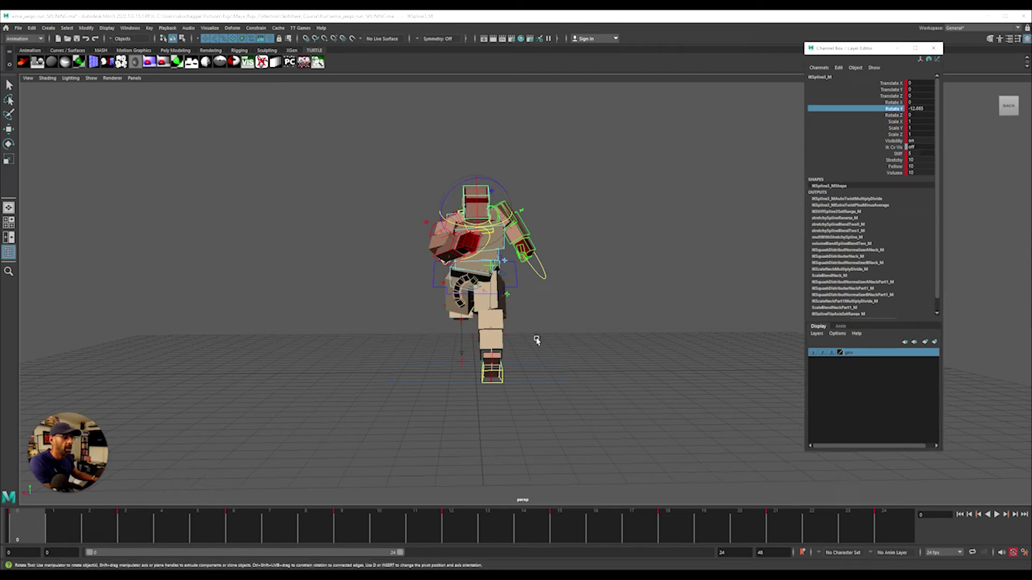
mouse_move(553, 324)
middle_down()
mouse_move(569, 326)
mouse_move(546, 325)
mouse_move(566, 329)
mouse_move(553, 332)
middle_up()
Step: Rotate the IKSpline3_M head control about Y to about -12 at frame 3, 2 at frame 6 and 13 at frame 9
key(.)
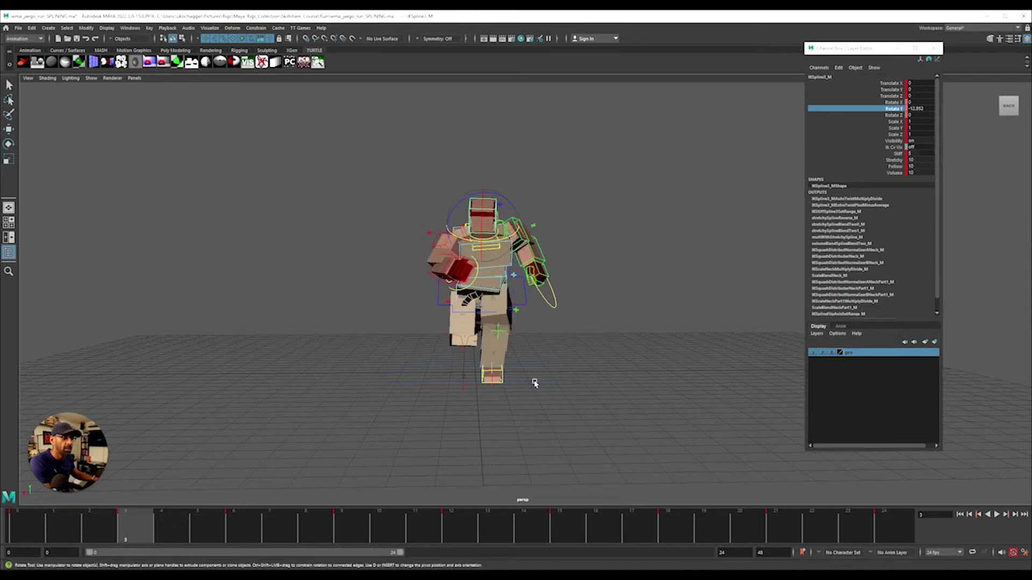
click(257, 533)
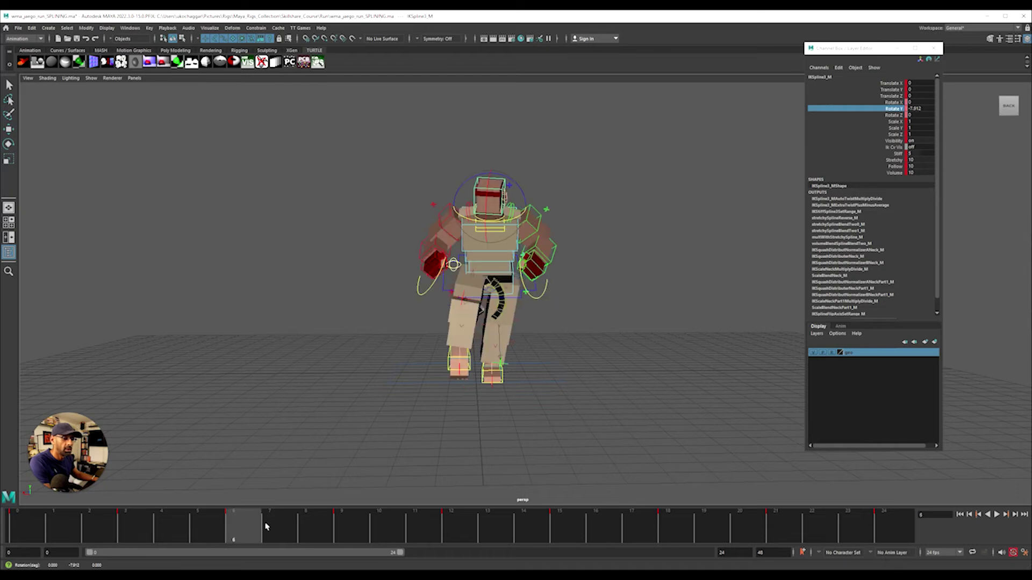
click(339, 543)
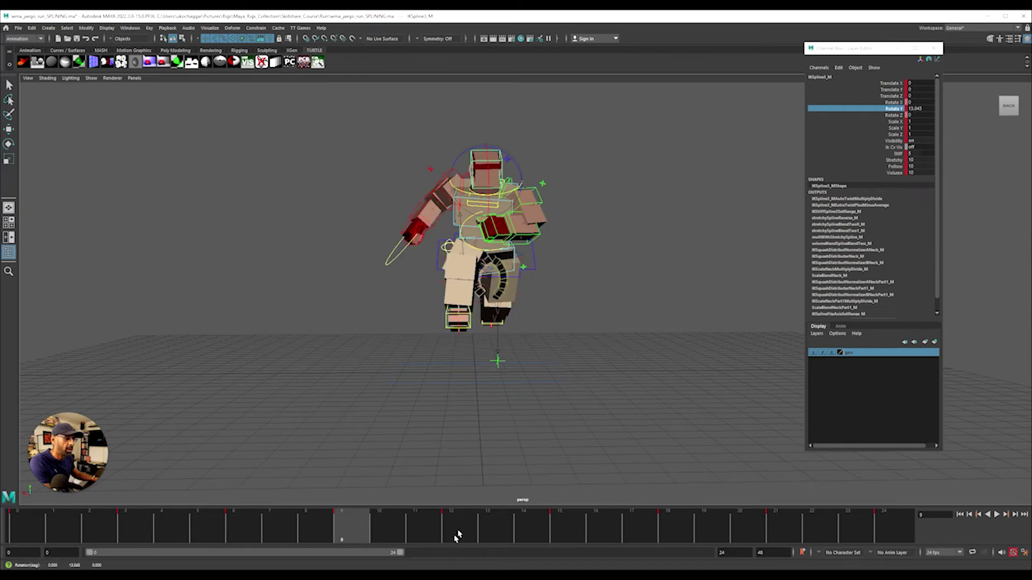
Step: Keep the head facing forward from frame 12 to 24, with Rotate Y about 17 at frame 15, 4 at 18, -8 at 21 and -12 at 24
click(457, 535)
click(555, 517)
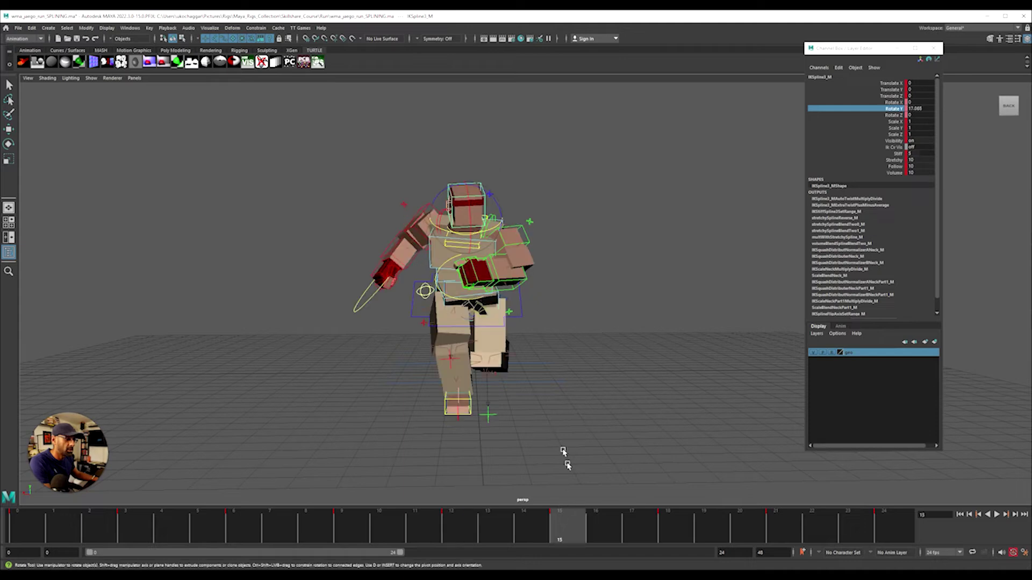
click(665, 533)
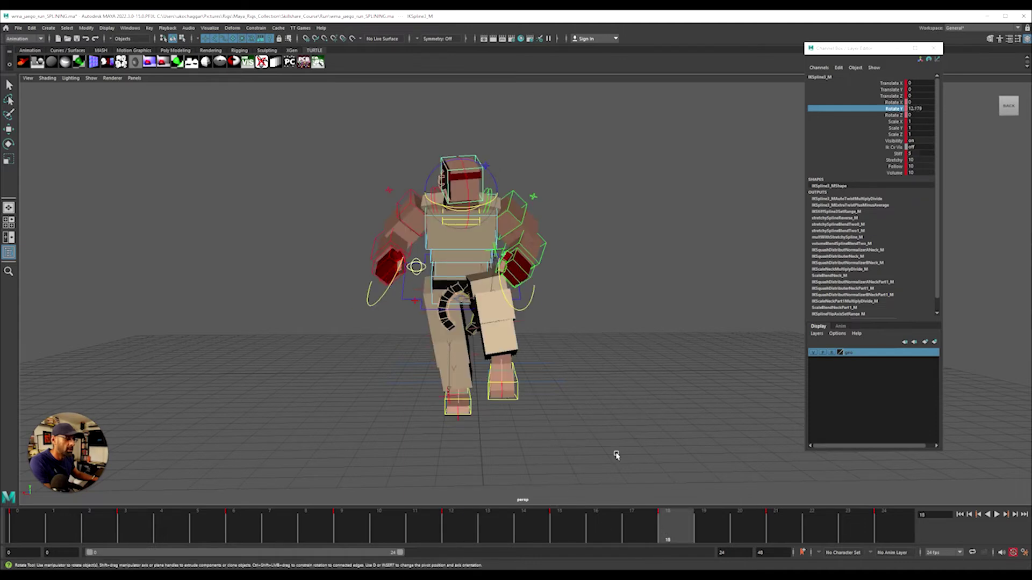
click(784, 539)
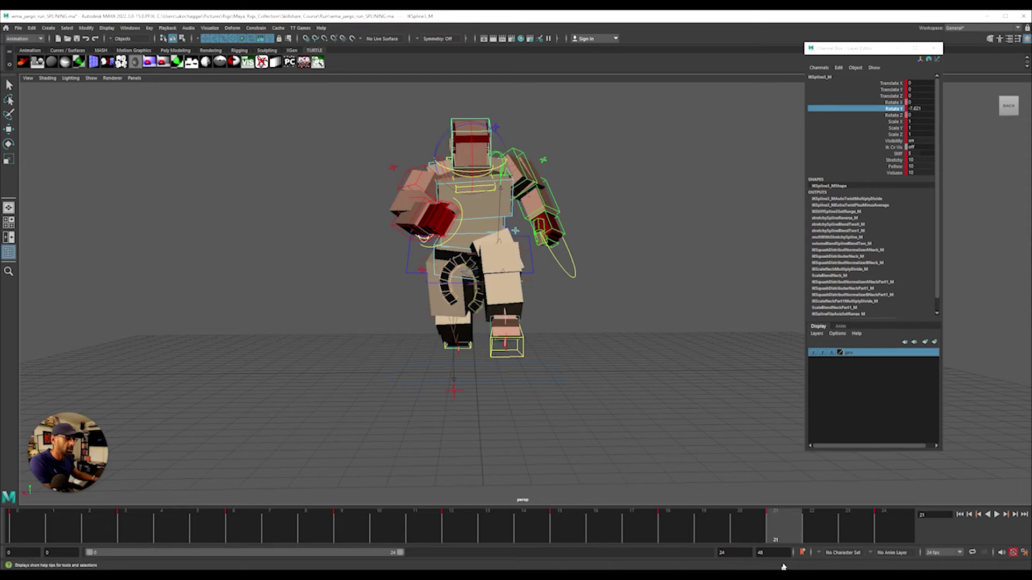
mouse_move(806, 535)
mouse_down()
mouse_move(855, 534)
mouse_move(32, 533)
mouse_move(892, 540)
mouse_up()
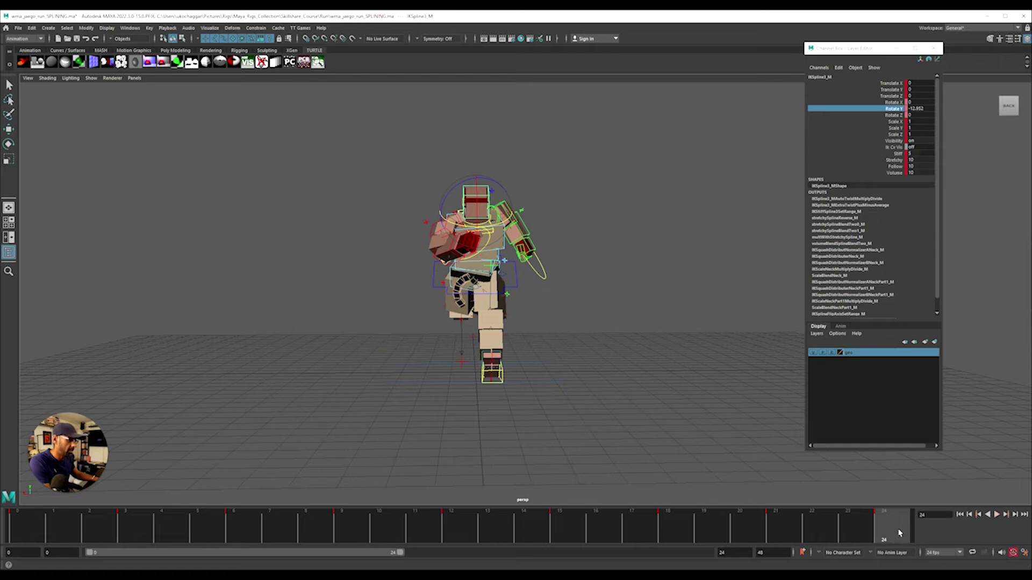
Step: Play back the run to check the head, then refine the head control's Y rotation at frame 9 to about 12
key(alt+v)
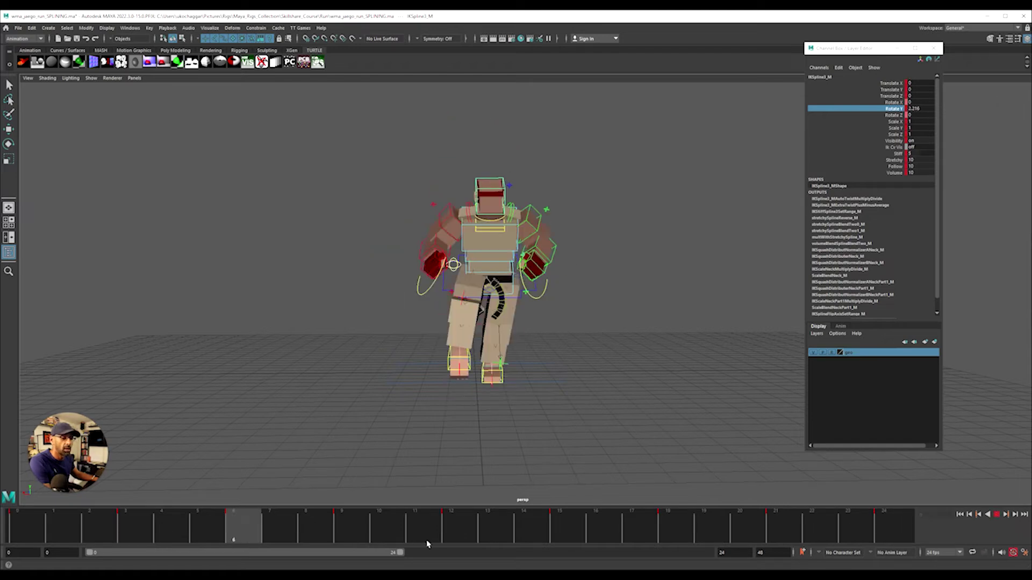
alt+right_drag(543, 253, 278, 421)
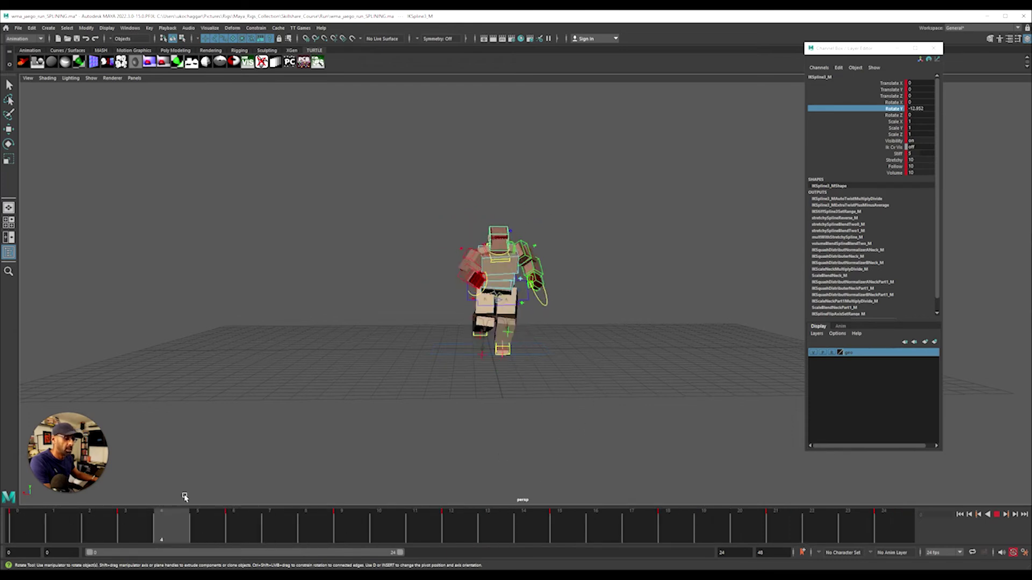
key(alt+v)
key(alt+shift+v)
key(alt+v)
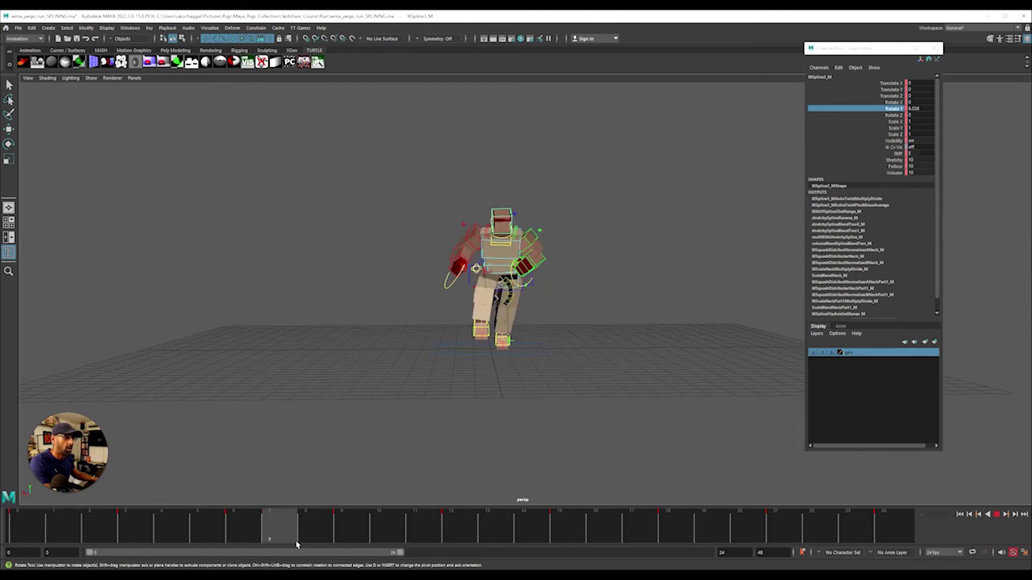
click(358, 536)
drag(520, 234, 519, 234)
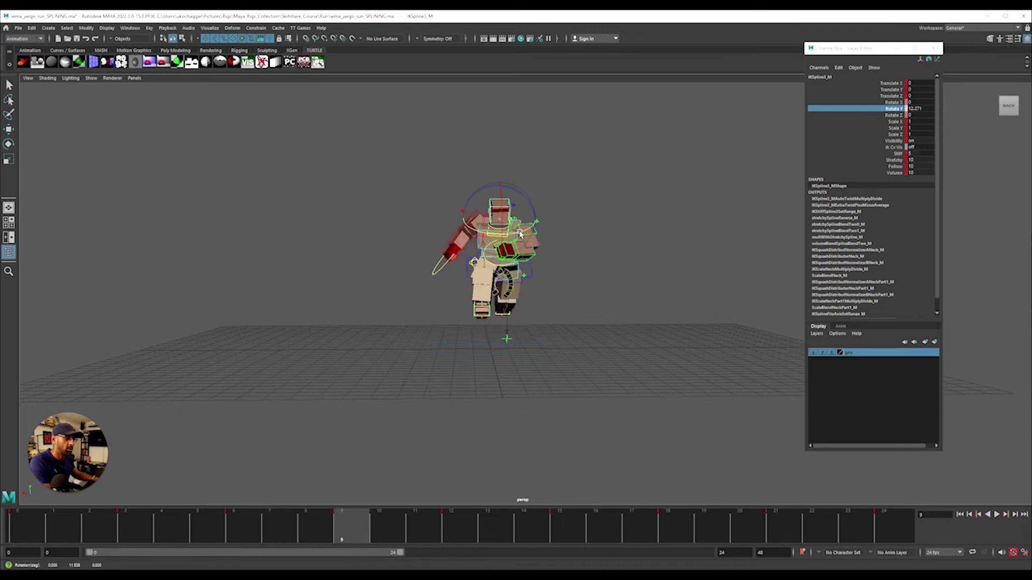
Step: Play back the run from the start and from an angled view to examine the head rotation, then close the Channel Box
drag(271, 532, 63, 529)
key(alt+v)
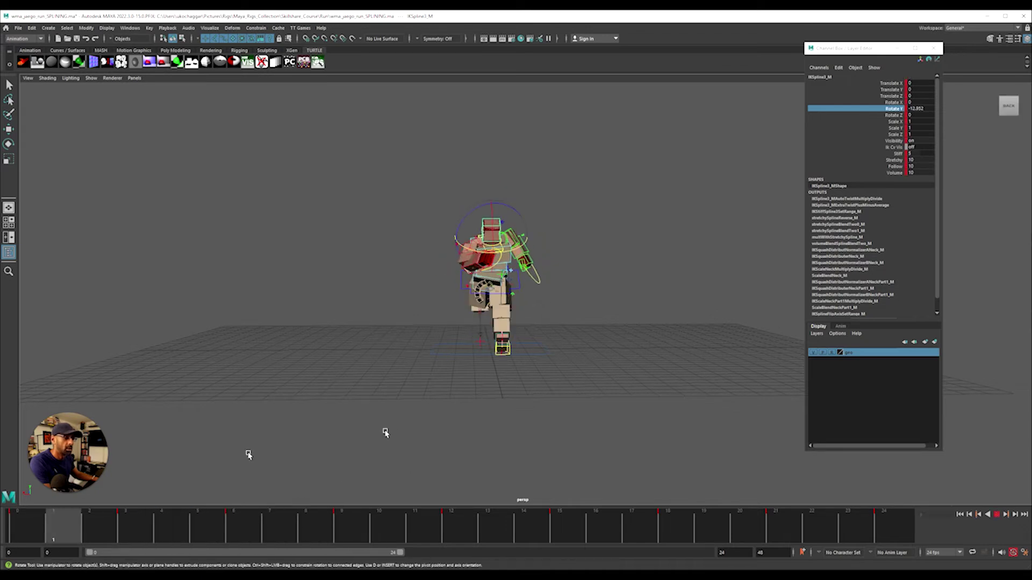
alt+right_drag(645, 369, 457, 383)
alt+drag(457, 384, 509, 388)
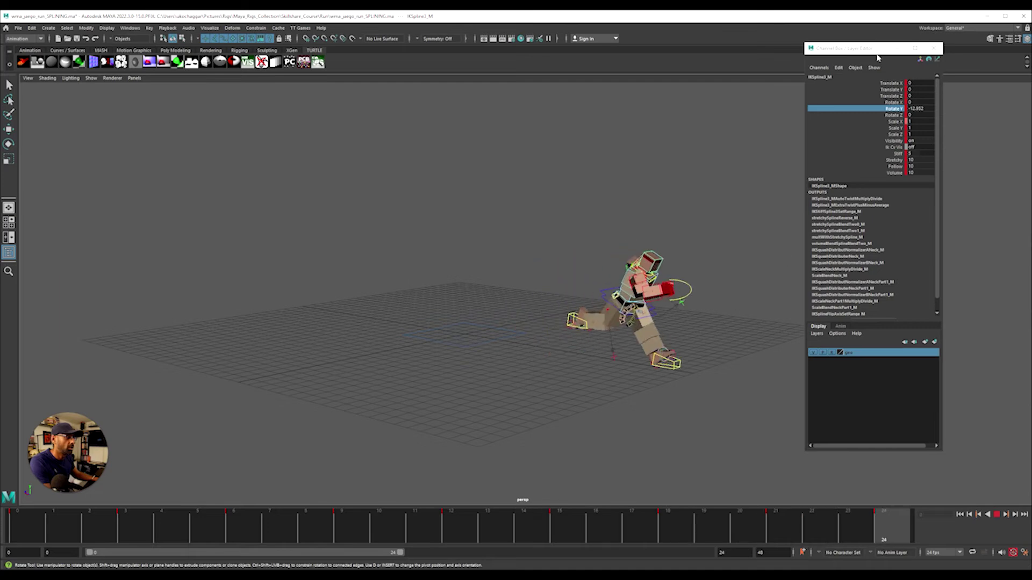
click(933, 49)
key(alt+v)
Step: Select all rig controls, compress their keys so the run ends at about frame 18, and snap the keys to whole frames
drag(376, 184, 726, 431)
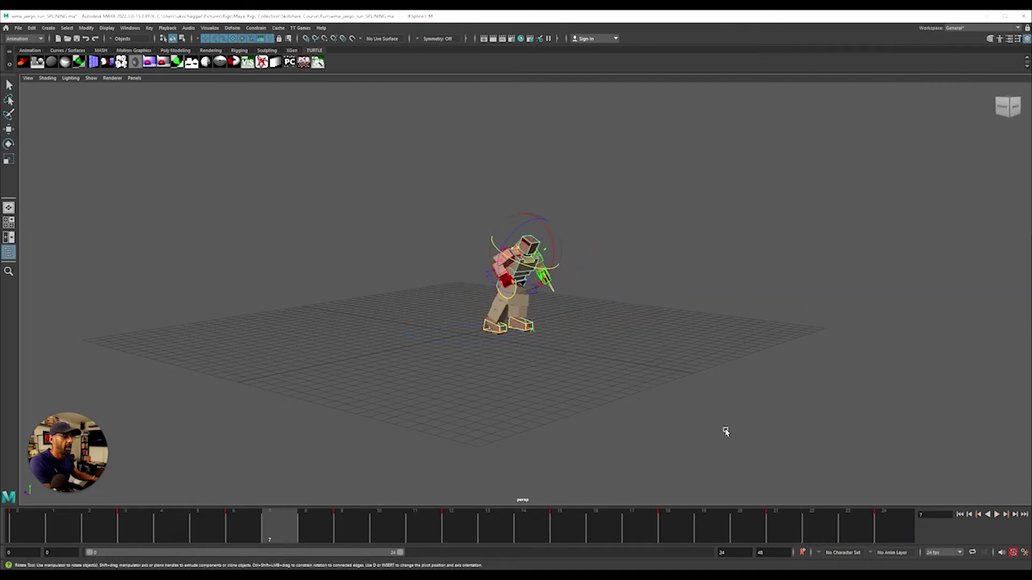
key(e)
alt+drag(443, 366, 477, 367)
alt+right_drag(477, 367, 538, 373)
click(33, 536)
alt+drag(188, 422, 236, 393)
shift+drag(26, 535, 681, 540)
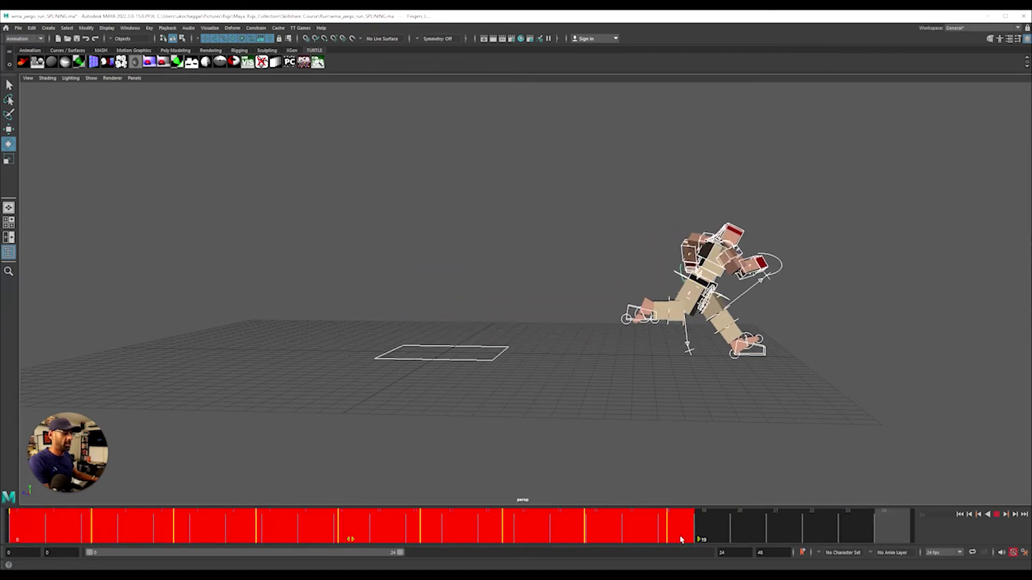
right_click(662, 533)
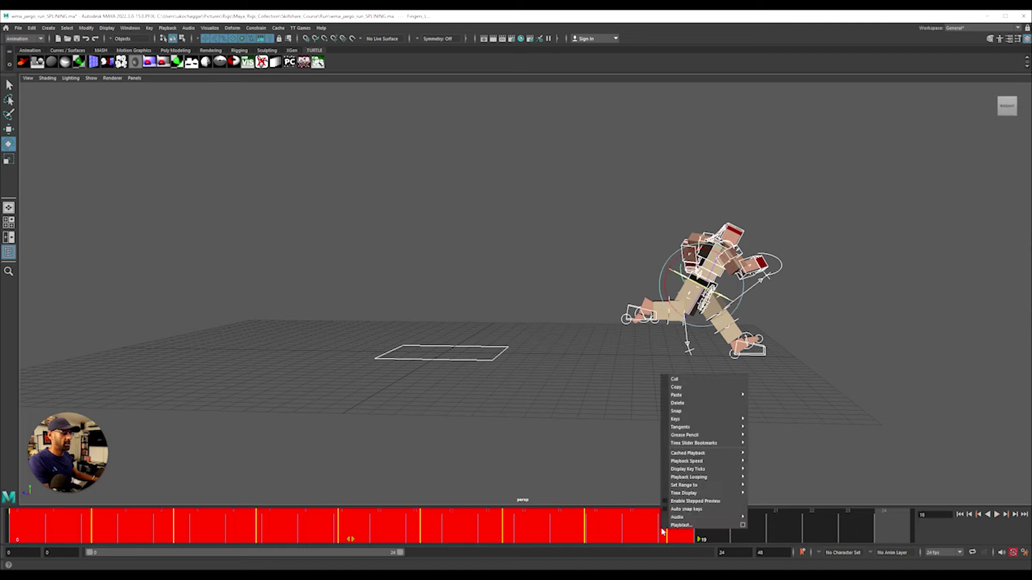
click(693, 411)
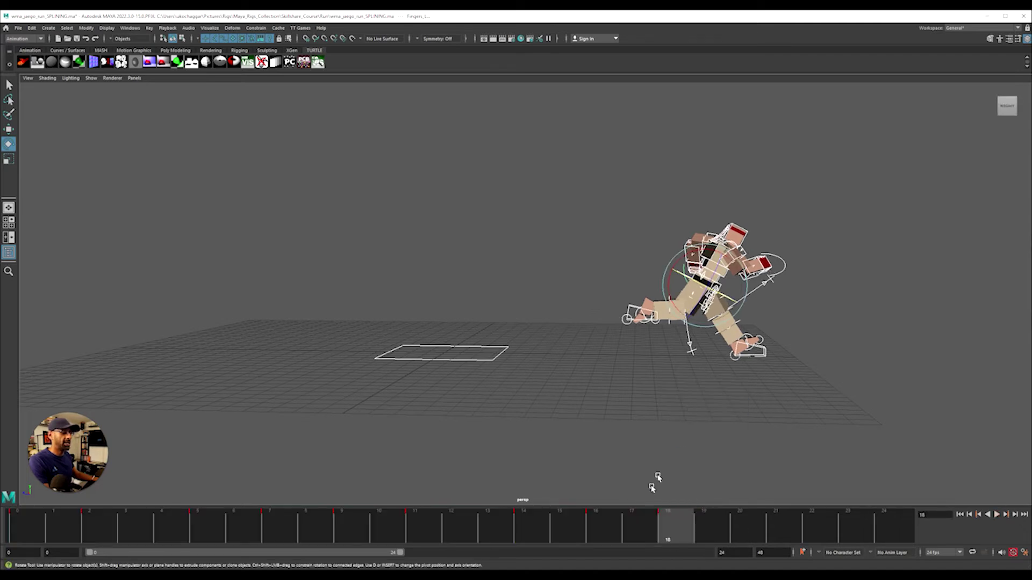
Step: Shift the later keys earlier in groups so the poses fall every two frames up to 16, and end the timeline at frame 16
mouse_move(634, 533)
mouse_down()
mouse_move(172, 537)
mouse_move(655, 535)
mouse_up()
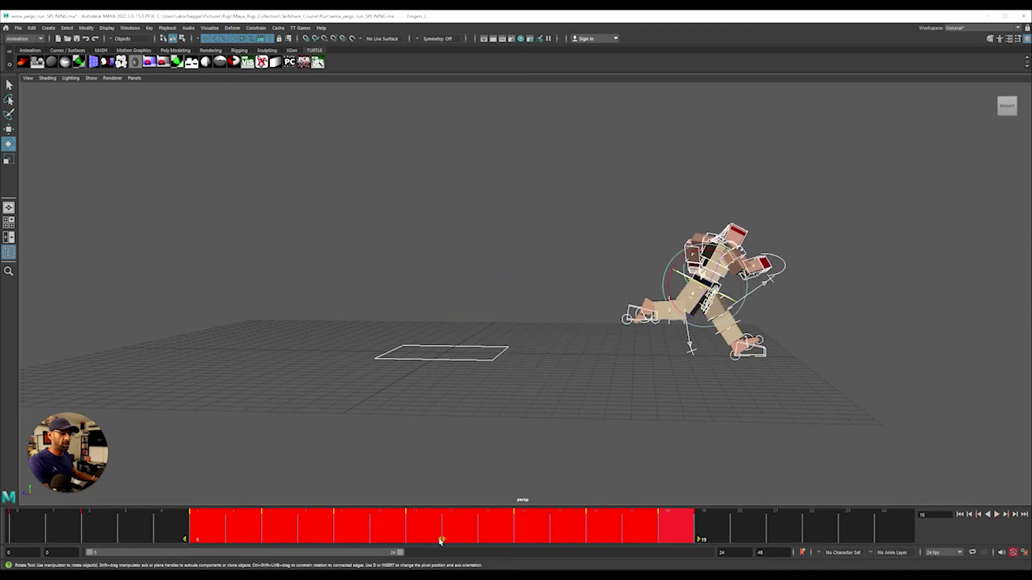
drag(439, 541, 381, 543)
drag(75, 537, 634, 535)
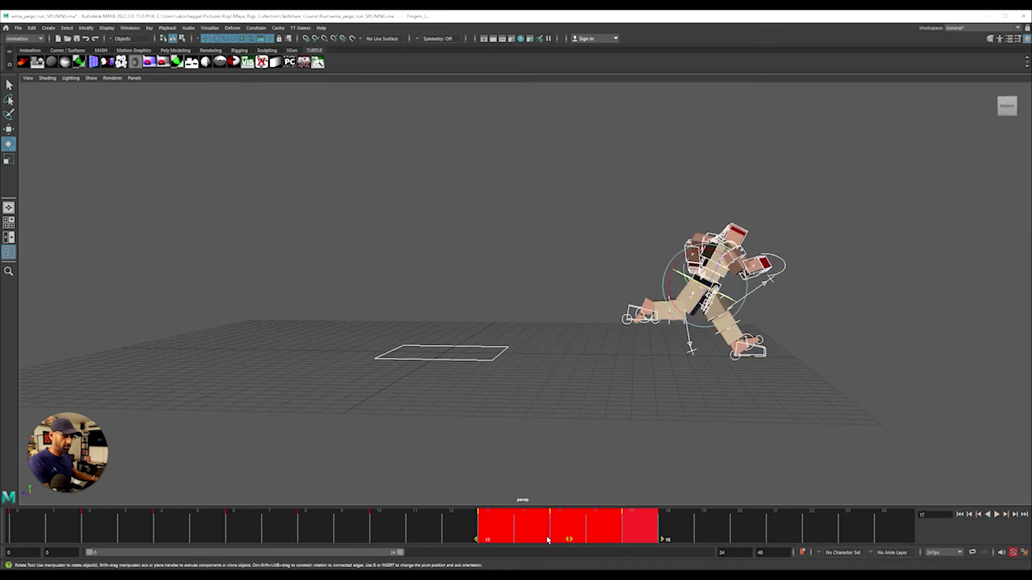
drag(567, 541, 526, 545)
drag(521, 536, 599, 534)
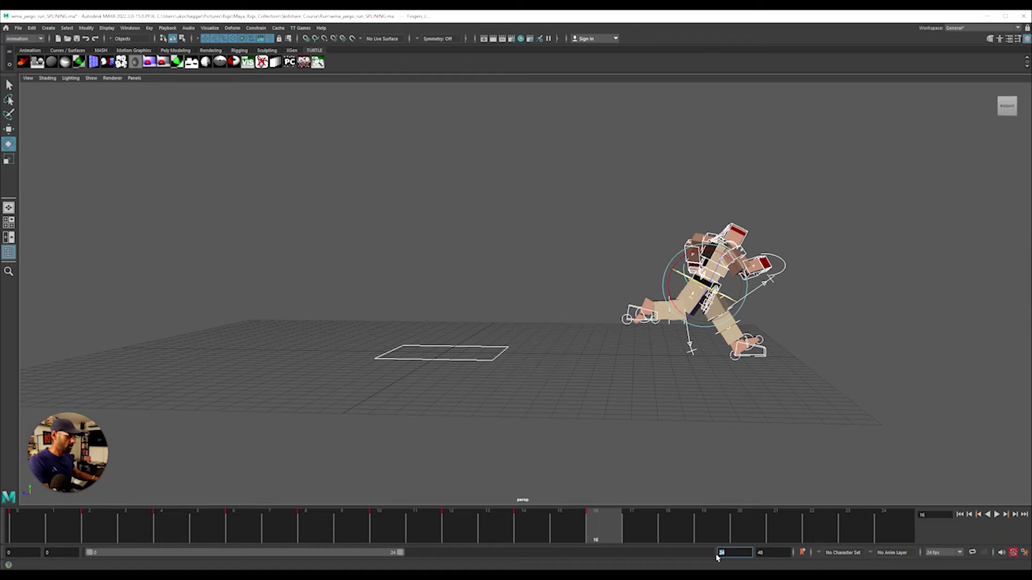
key(Return)
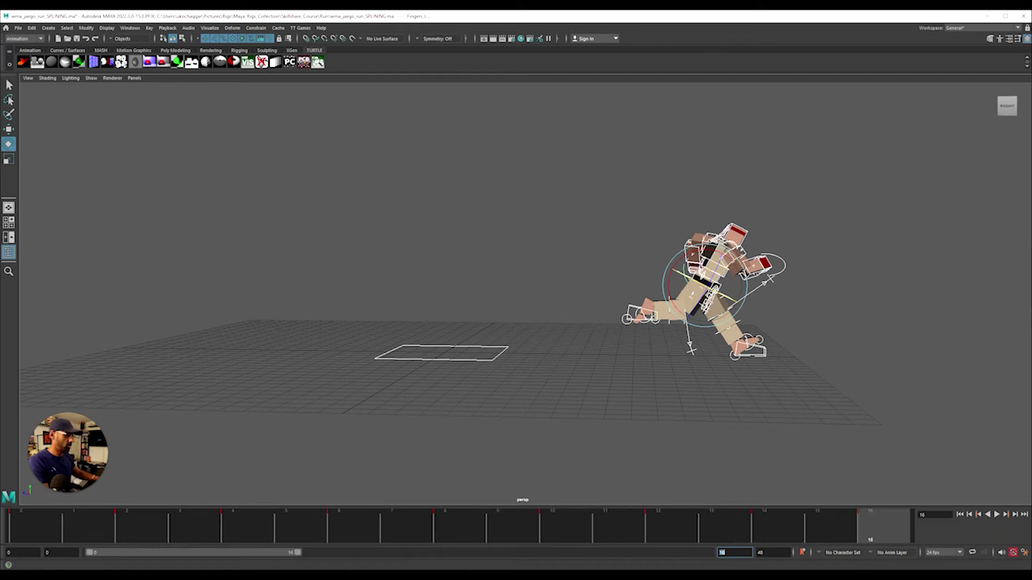
key(Return)
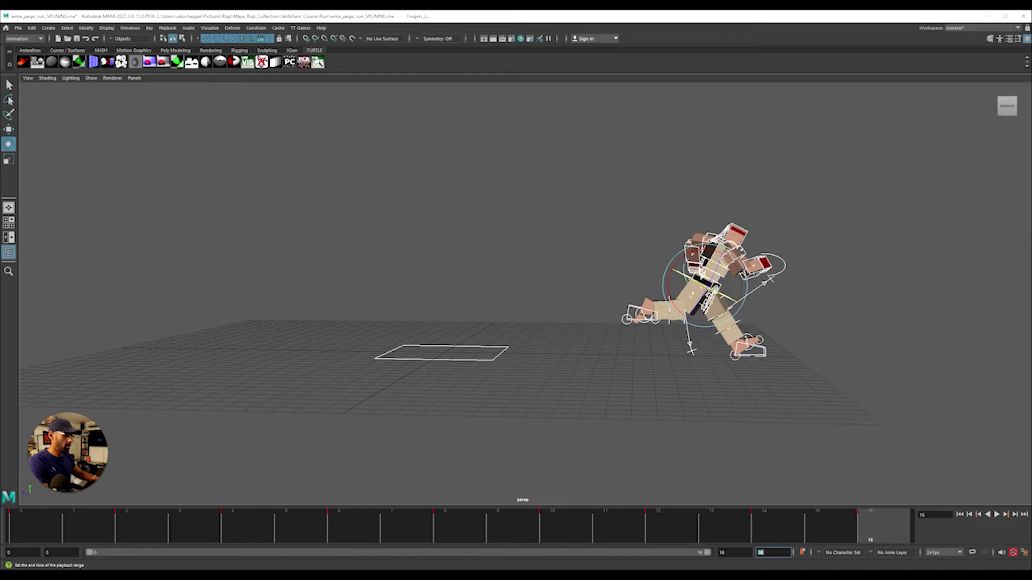
Step: Play back the shortened run from the side to examine its faster timing, with the rig controls deselected
key(alt+v)
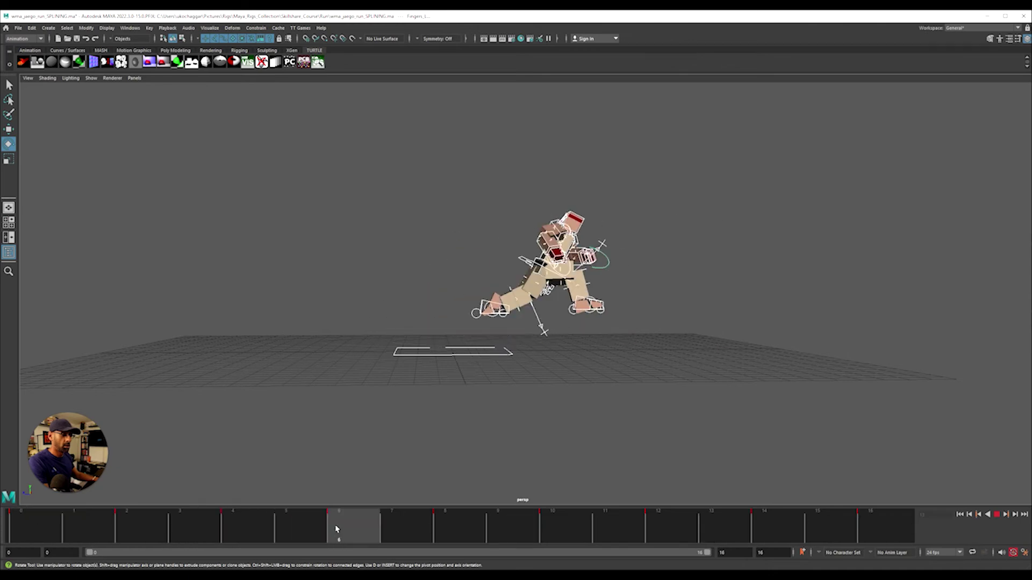
drag(59, 525, 893, 510)
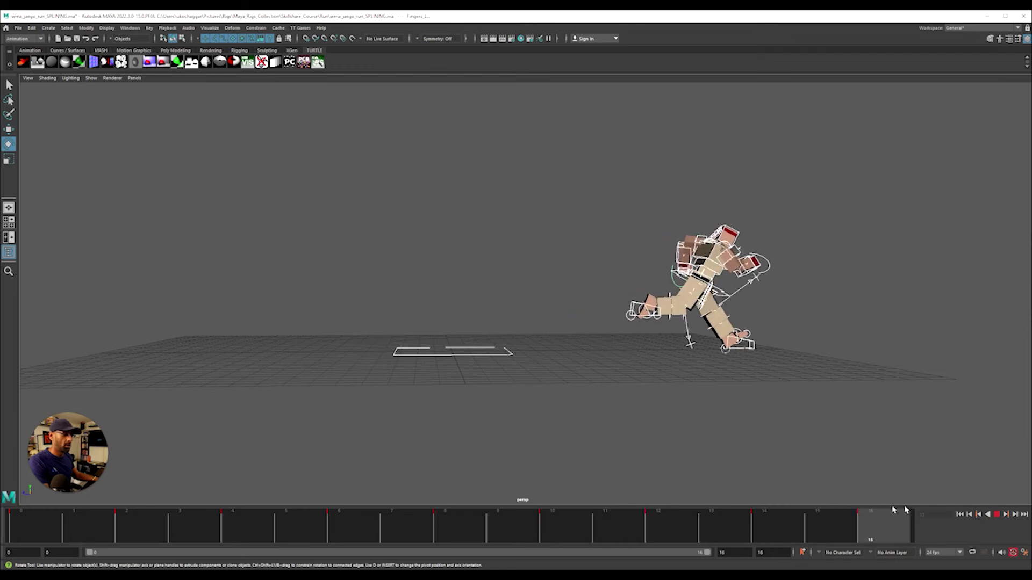
click(652, 435)
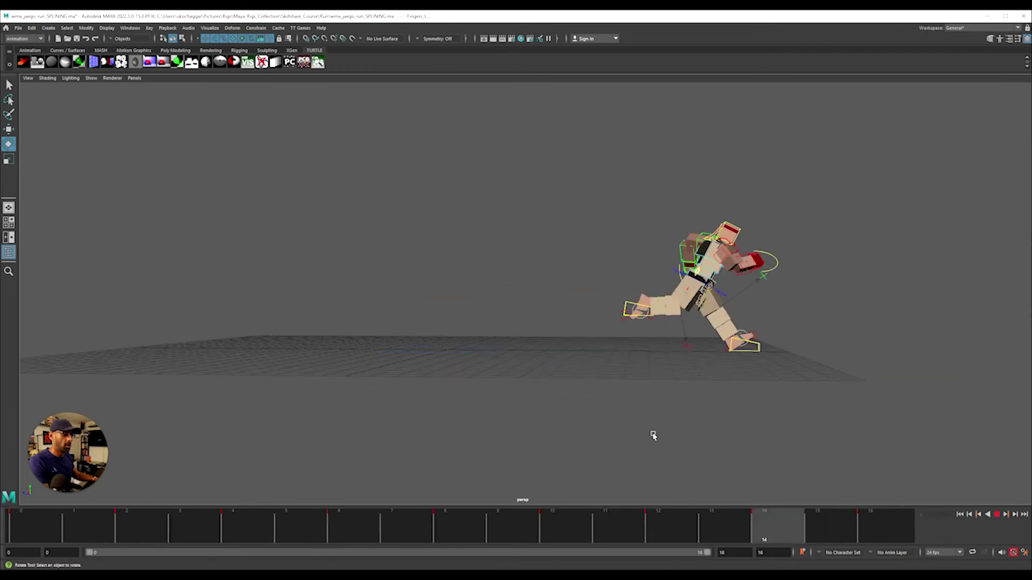
alt+drag(562, 433, 547, 444)
key(alt+v)
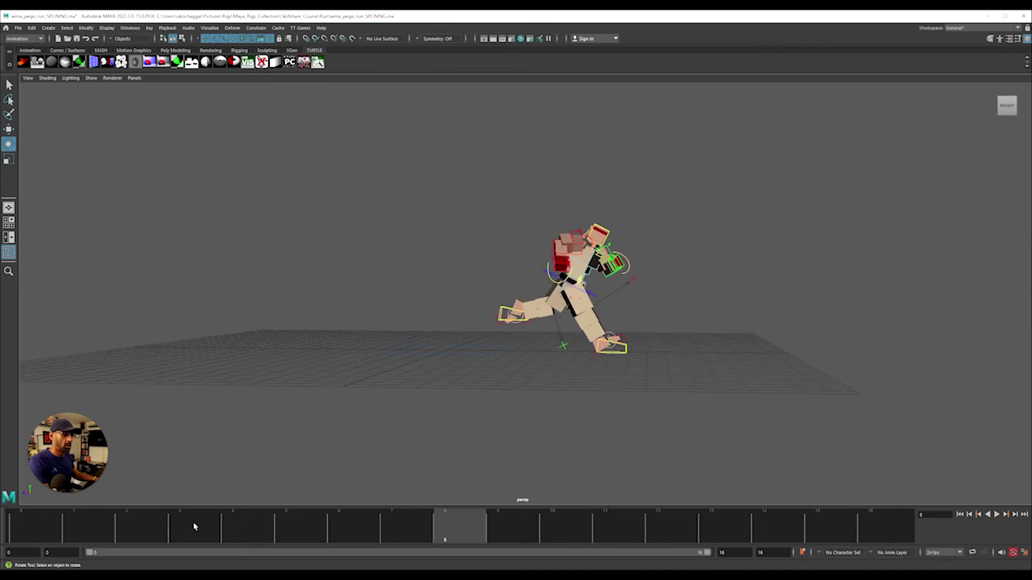
Step: Create an editable motion trail for the root control from frame 0
mouse_move(36, 529)
mouse_down()
mouse_move(881, 515)
mouse_move(22, 519)
mouse_up()
alt+right_drag(565, 364, 613, 355)
alt+drag(613, 355, 644, 365)
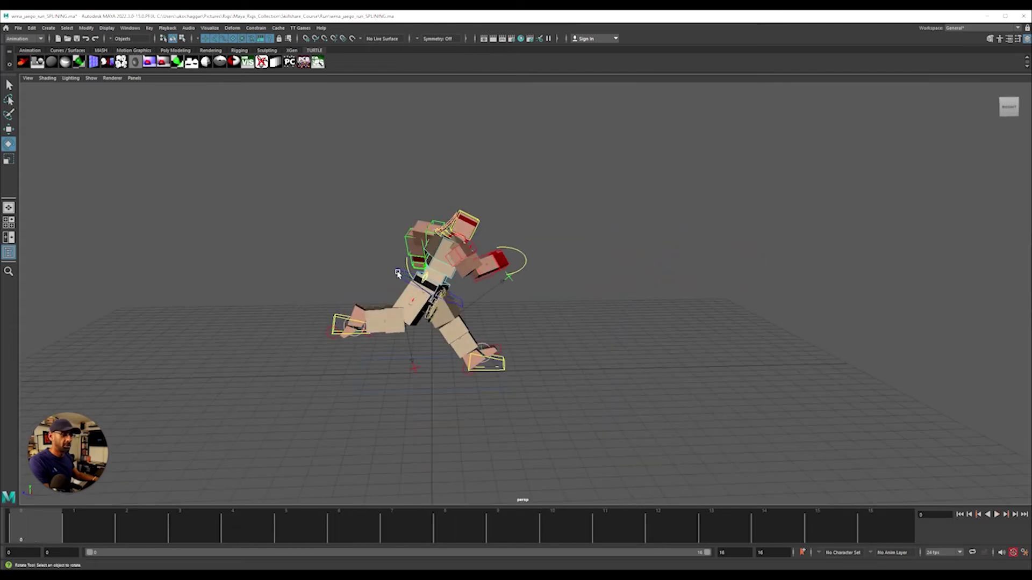
click(395, 269)
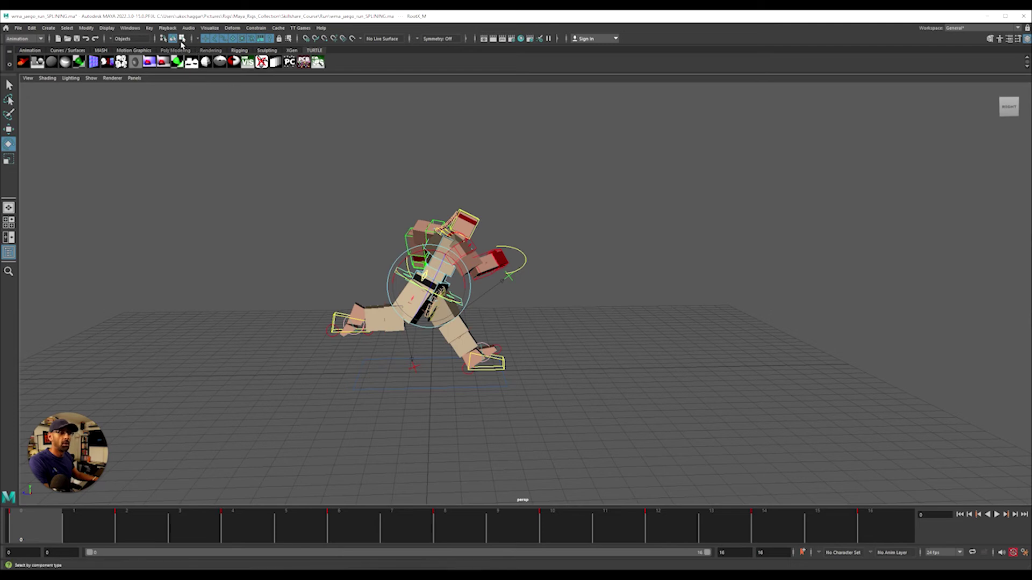
click(211, 28)
click(229, 54)
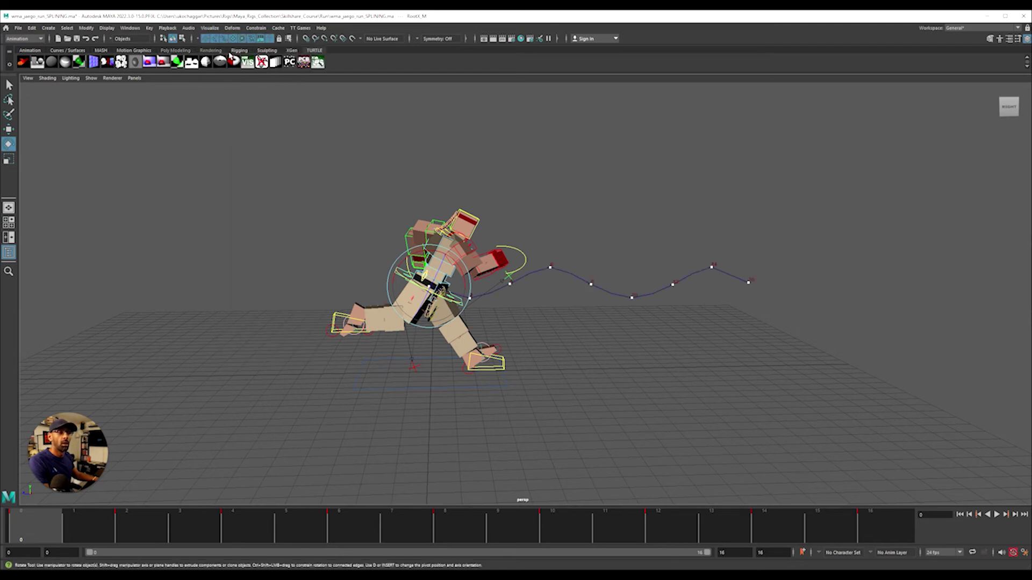
Step: Play back the run to examine the root's arc, then delete the root's motion trail
key(alt+v)
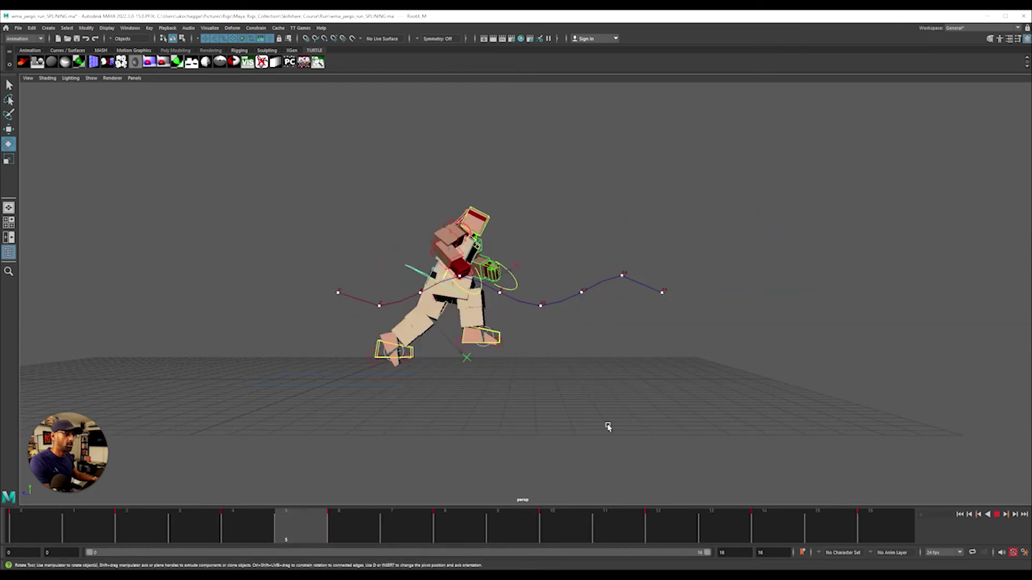
key(alt+v)
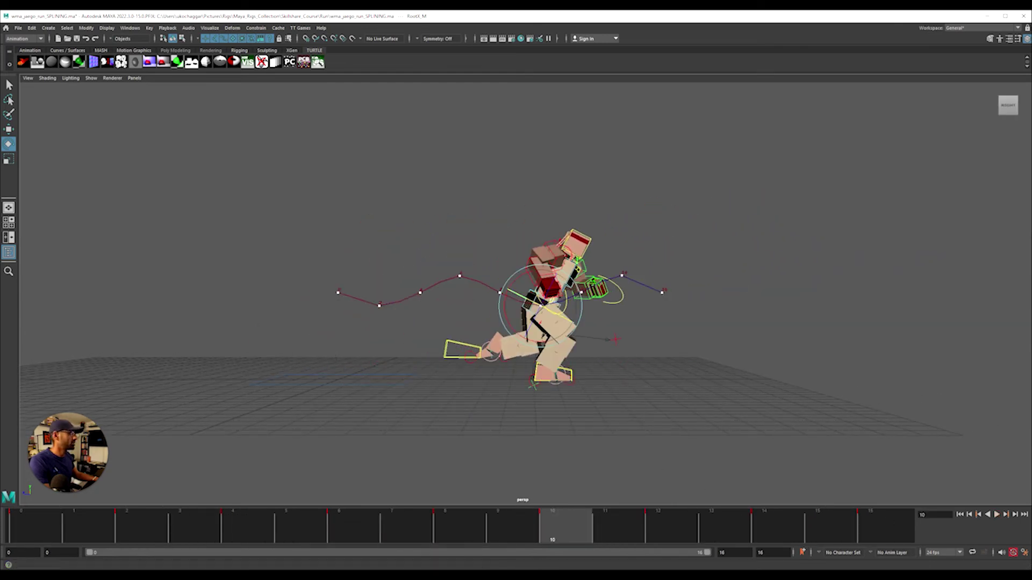
mouse_move(1031, 97)
mouse_down()
mouse_move(838, 71)
mouse_move(1031, 107)
mouse_up()
click(822, 139)
key(Delete)
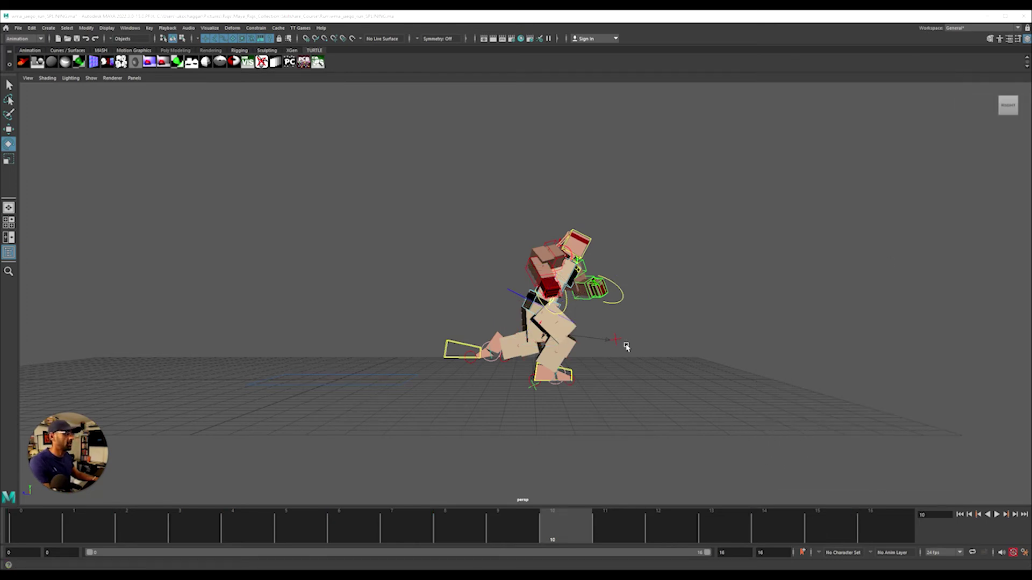
Step: Create an editable motion trail for the trailing foot's leg control and play back the run to examine its path
click(449, 358)
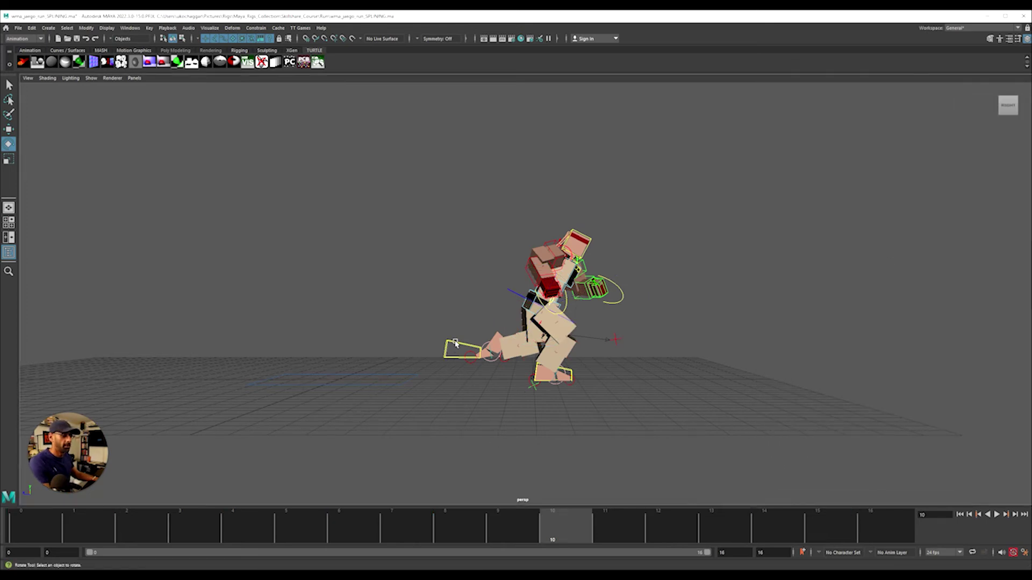
click(207, 30)
click(221, 37)
drag(225, 28, 56, 95)
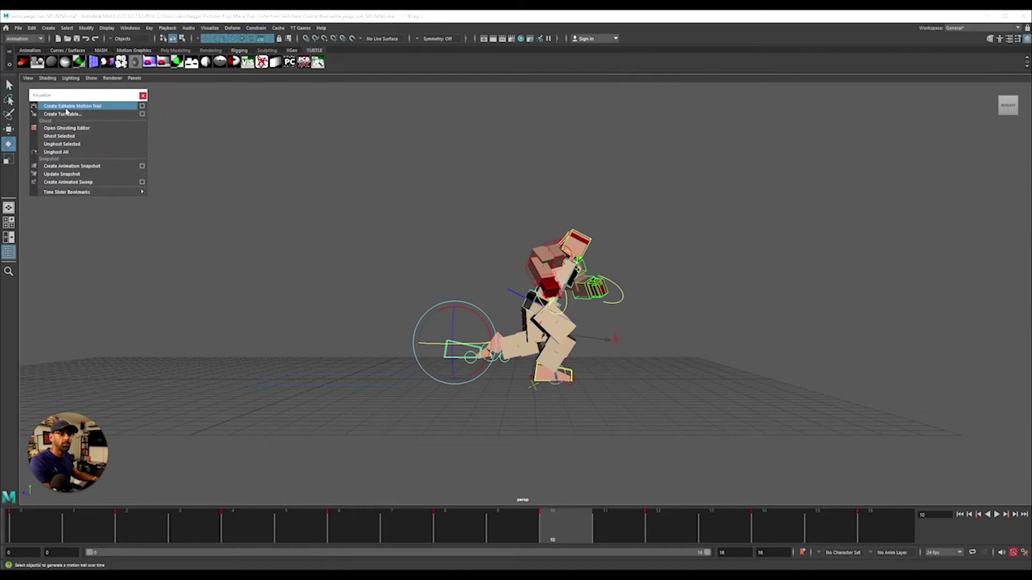
click(66, 107)
click(47, 525)
key(alt+v)
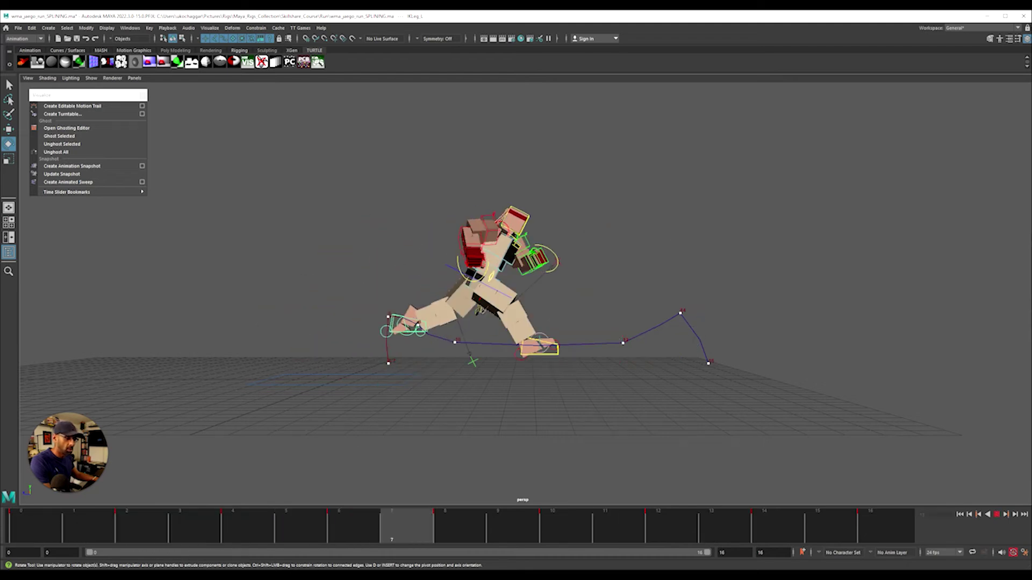
Step: Play back and scrub the run to examine the foot's path, then delete the leg control's motion trail at frame 0
key(alt+v)
alt+right_drag(304, 411, 481, 414)
alt+middle_drag(484, 414, 582, 397)
key(w)
key(alt+v)
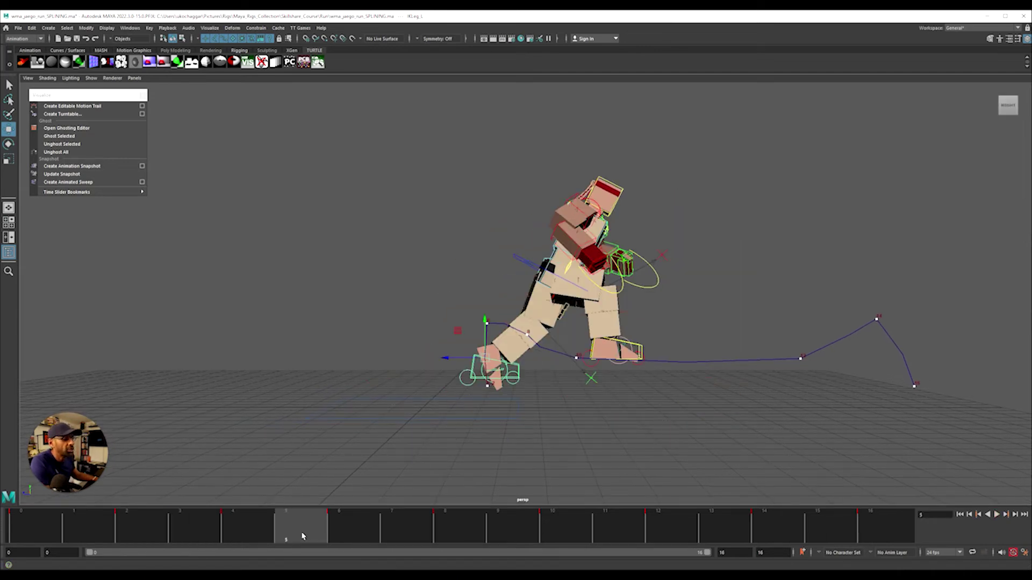
drag(302, 536, 22, 537)
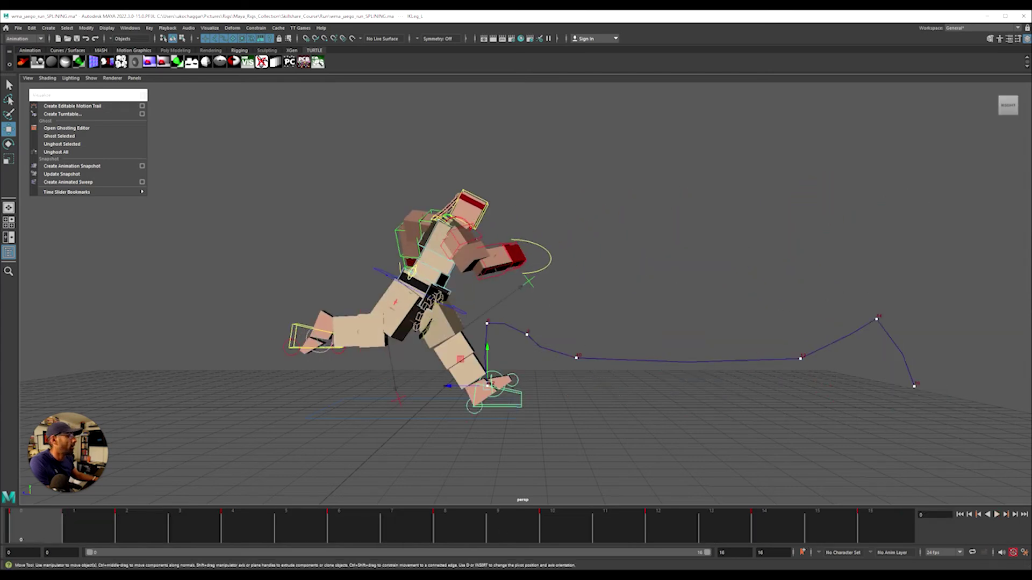
click(634, 360)
key(Delete)
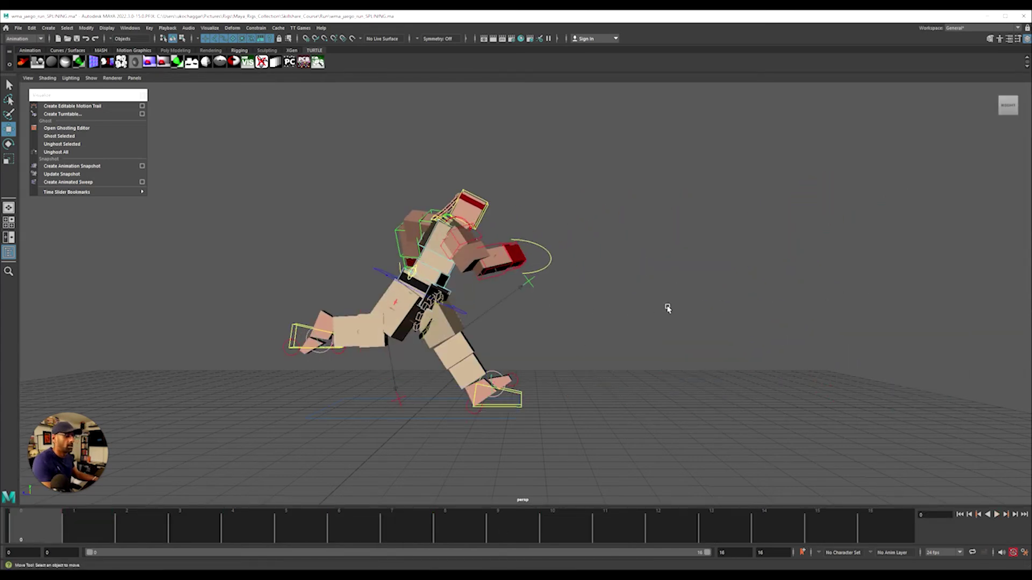
Step: Play back the whole run from a wider side view to examine its overall timing
alt+right_drag(667, 306, 344, 344)
alt+drag(344, 344, 286, 361)
key(alt+v)
alt+drag(377, 414, 391, 414)
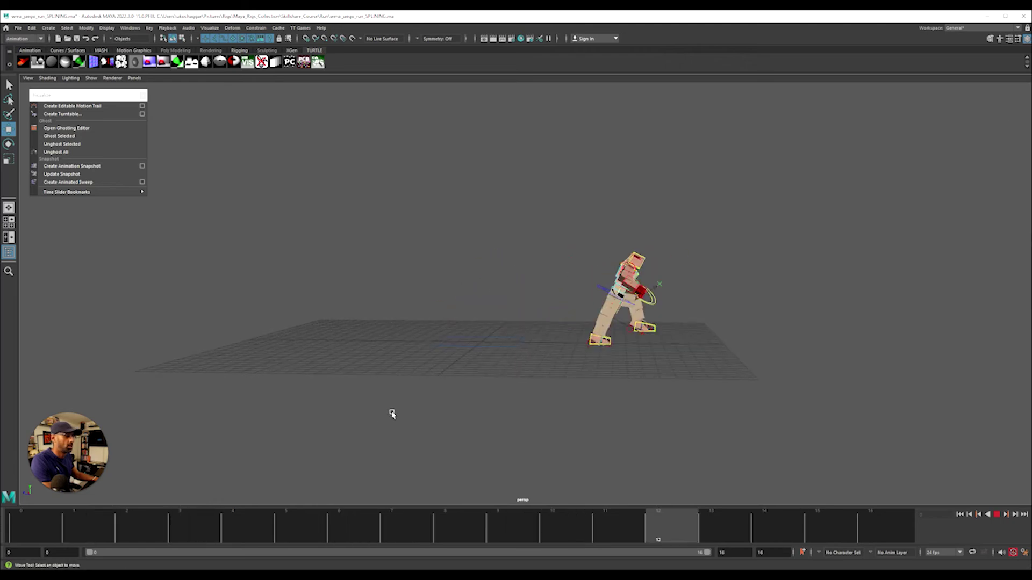
key(alt+v)
Step: Try stretching all rig controls' keys to an 18-frame run, snap them to whole frames and play back the result
drag(349, 231, 688, 387)
drag(412, 529, 16, 520)
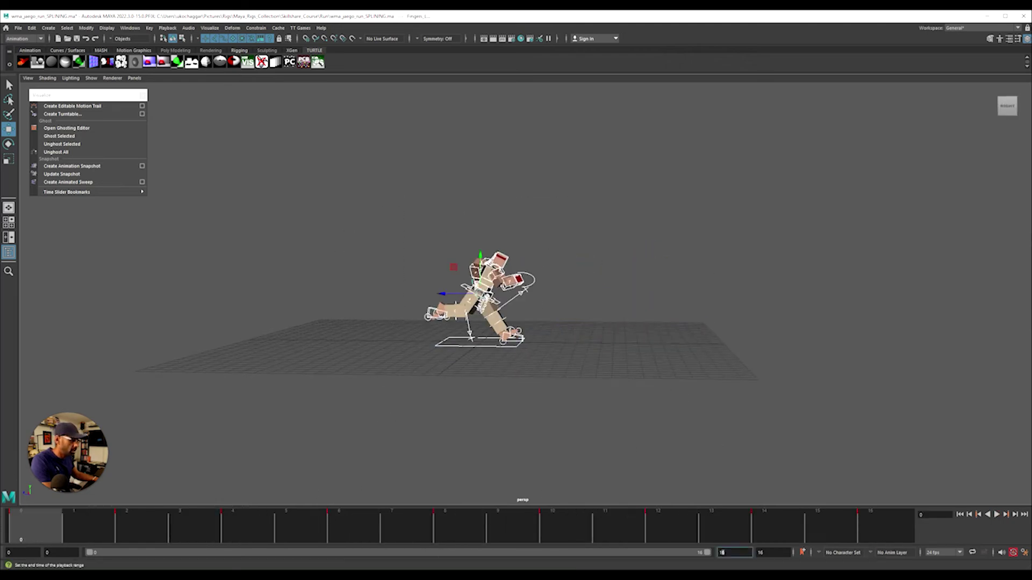
text(8)
key(Return)
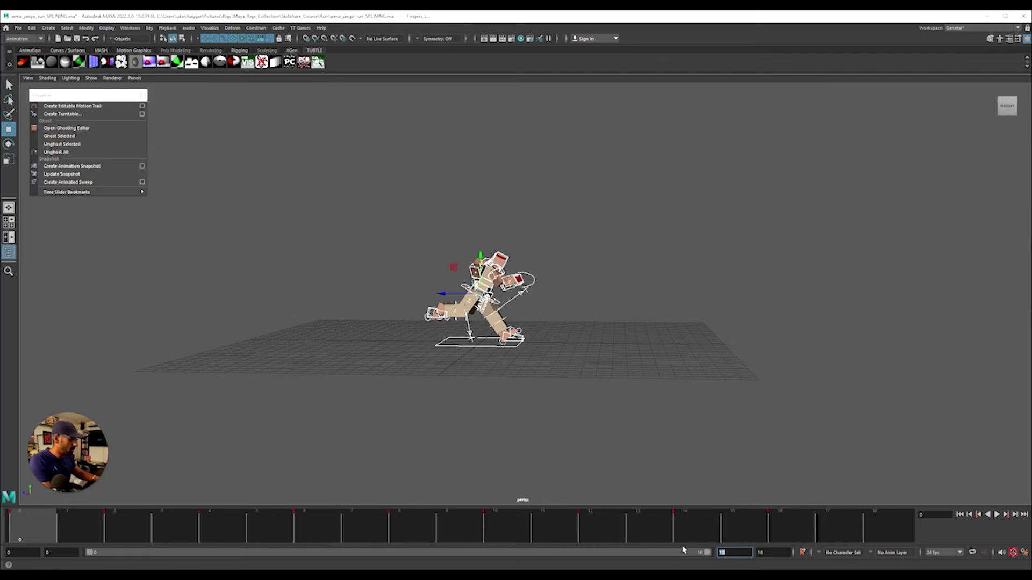
shift+drag(33, 534, 963, 535)
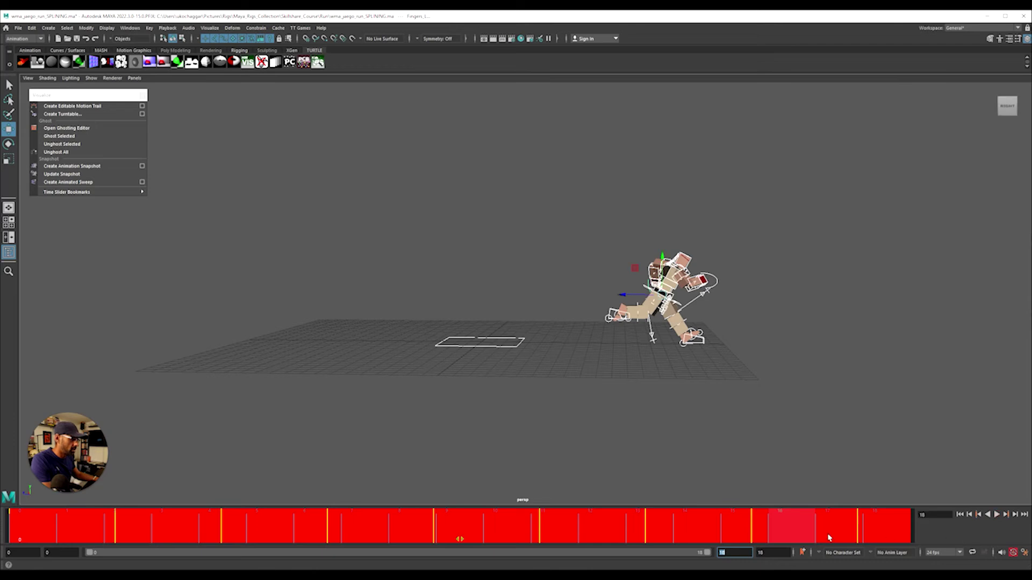
right_click(828, 538)
click(858, 415)
key(alt+v)
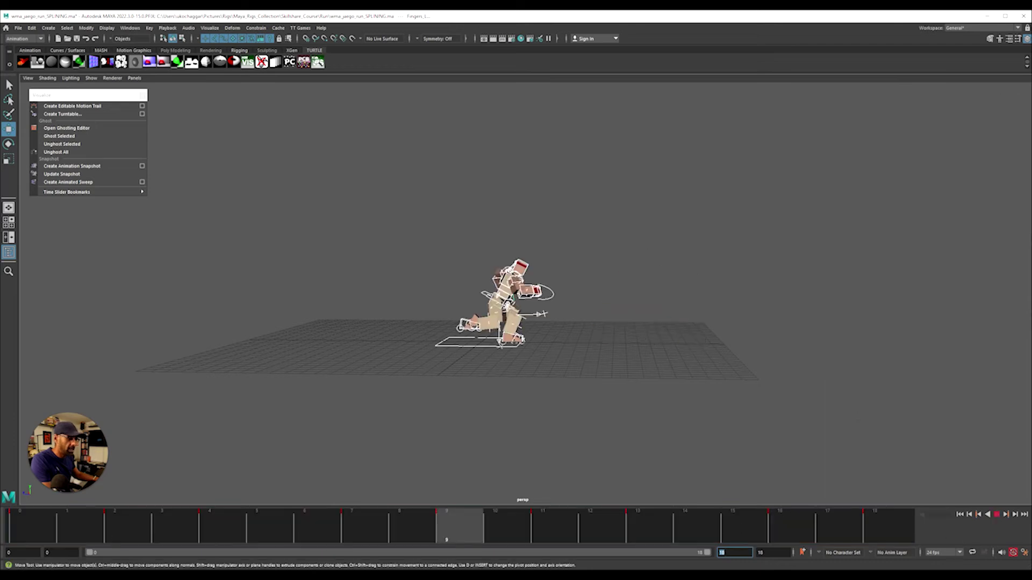
click(546, 434)
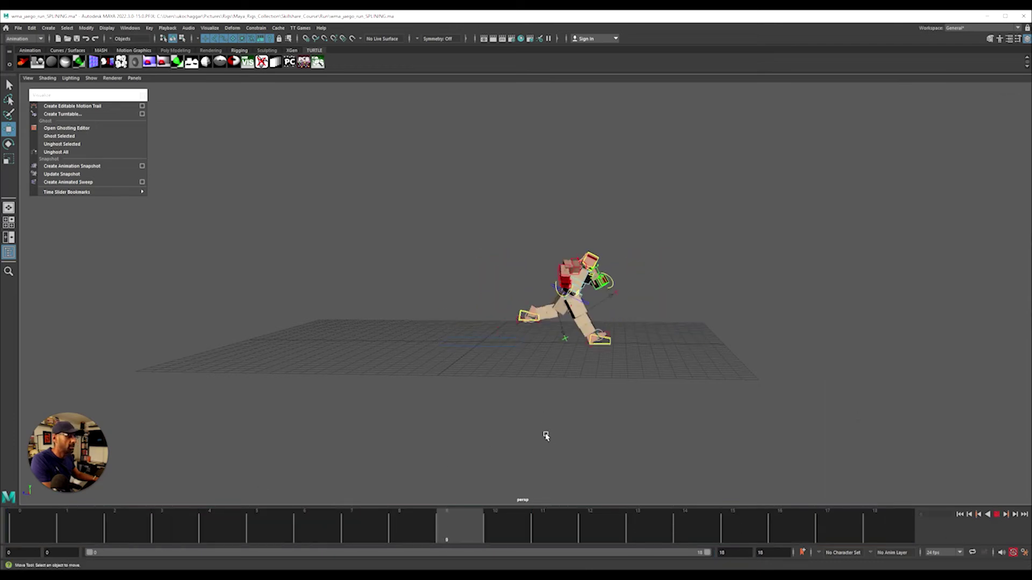
Step: Undo the 18-frame retiming of the rig's keys and set the end of the time range back to frame 16
key(alt+v)
click(446, 530)
key(ctrl+z)
key(ctrl+z)
key(ctrl+z)
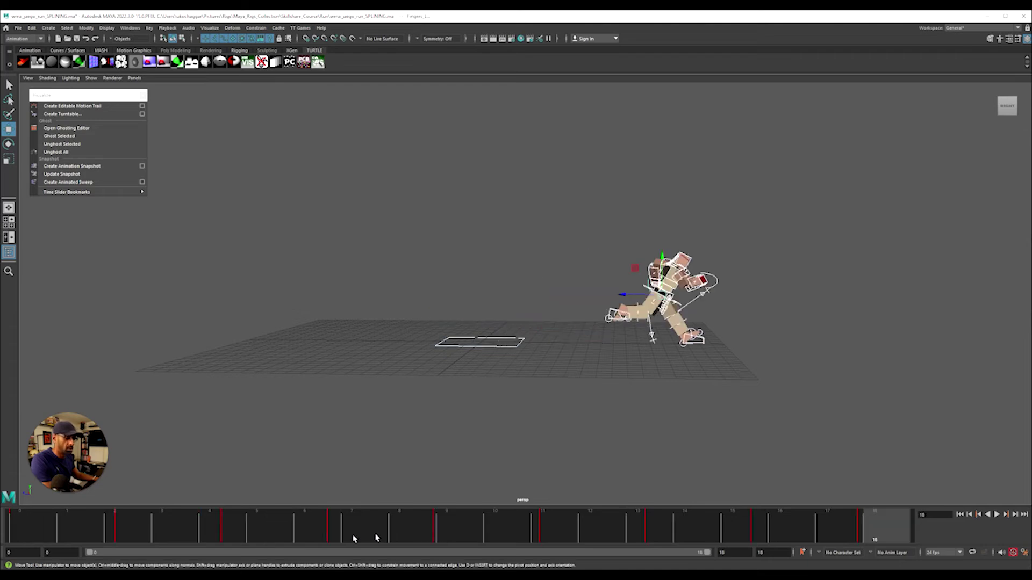
drag(319, 528, 770, 517)
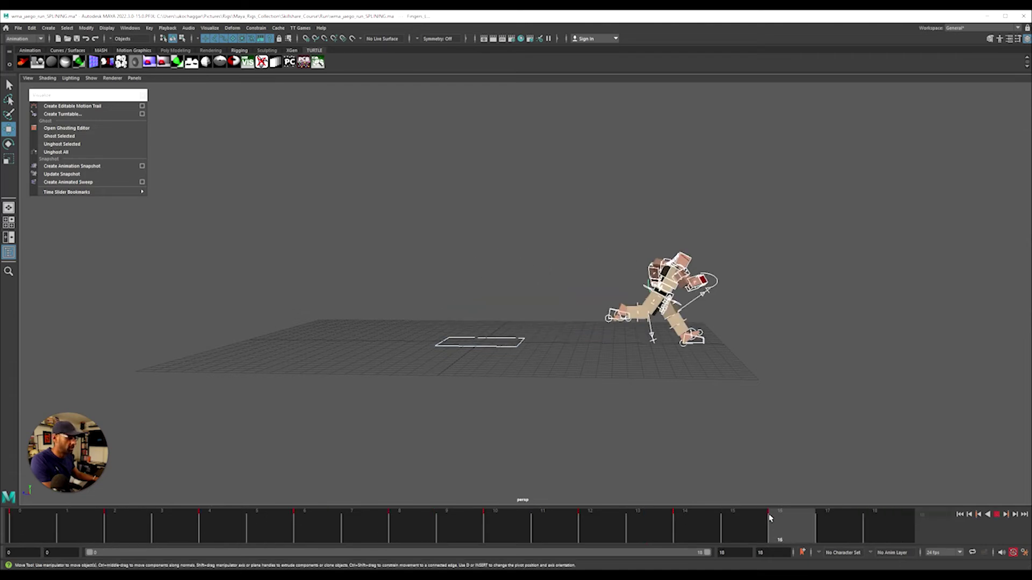
text(1)
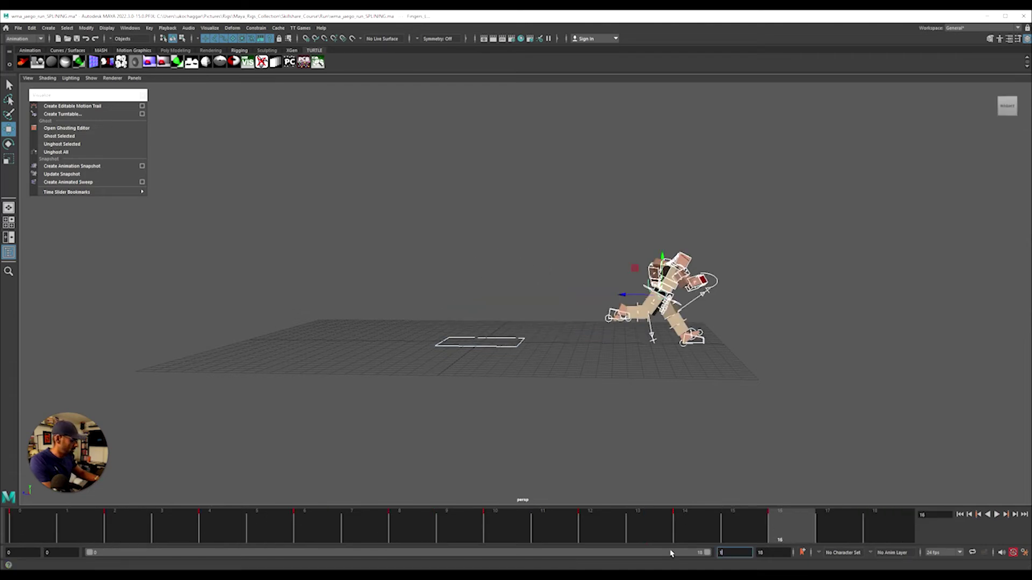
text(6)
key(Return)
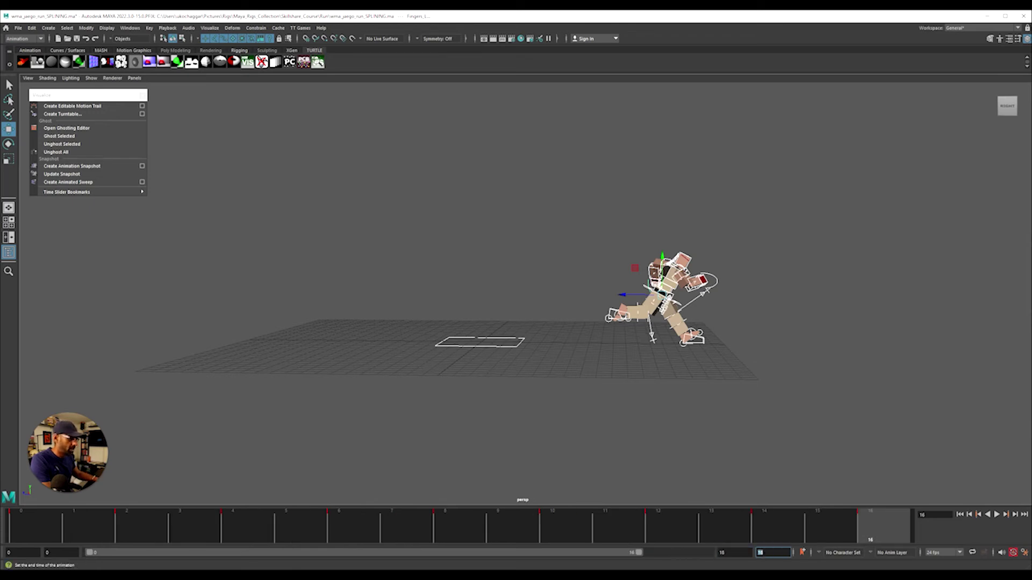
Step: Play back the 16-frame run, then create an editable motion trail for the leading foot's leg control from frame 0
key(alt+v)
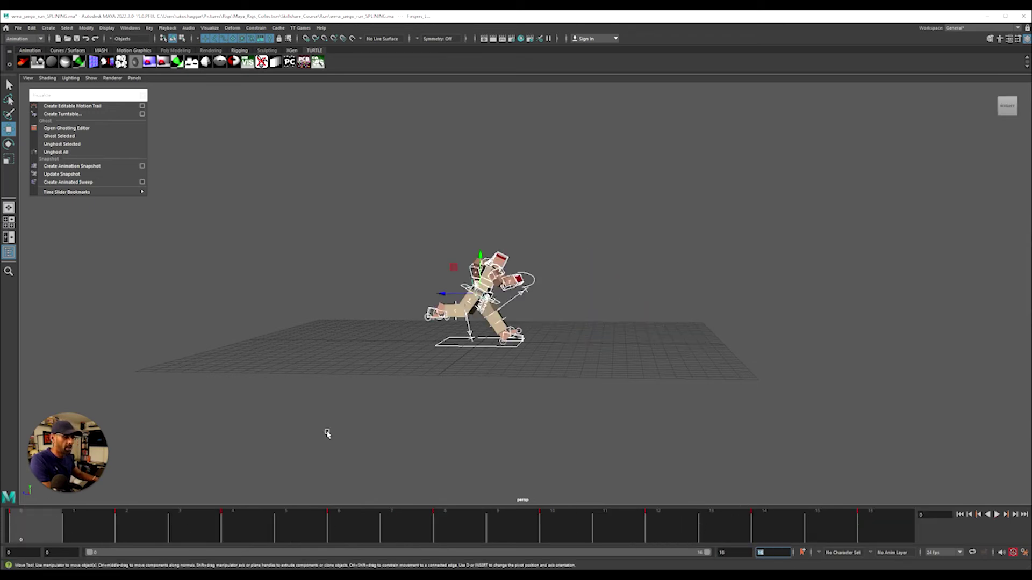
key(alt+v)
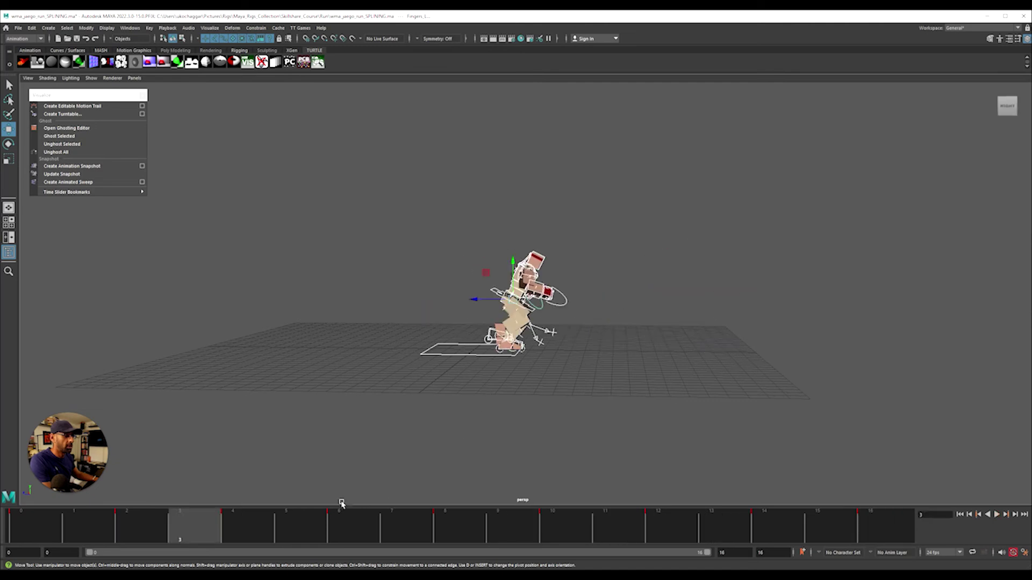
key(alt+shift+v)
key(f)
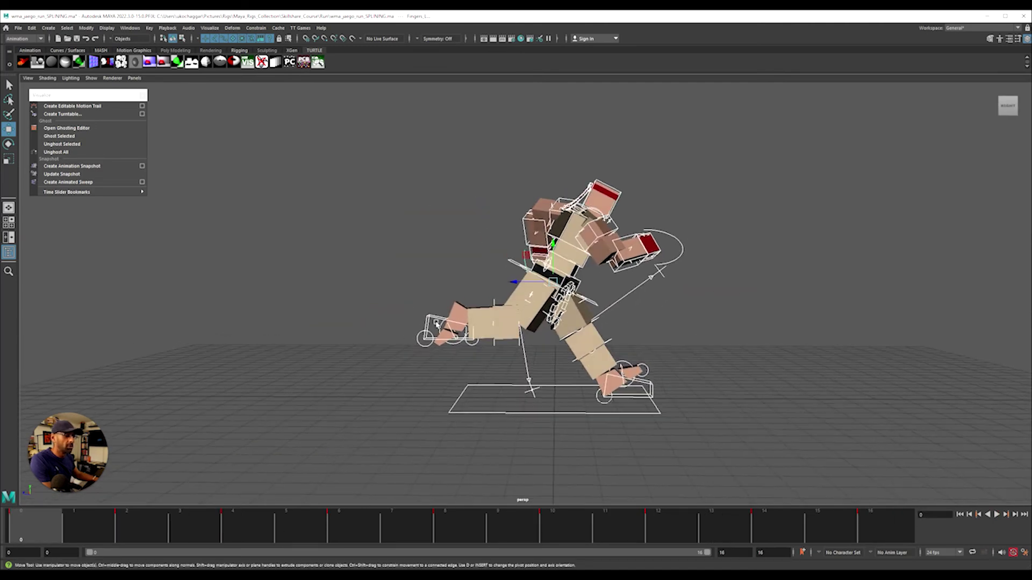
click(653, 385)
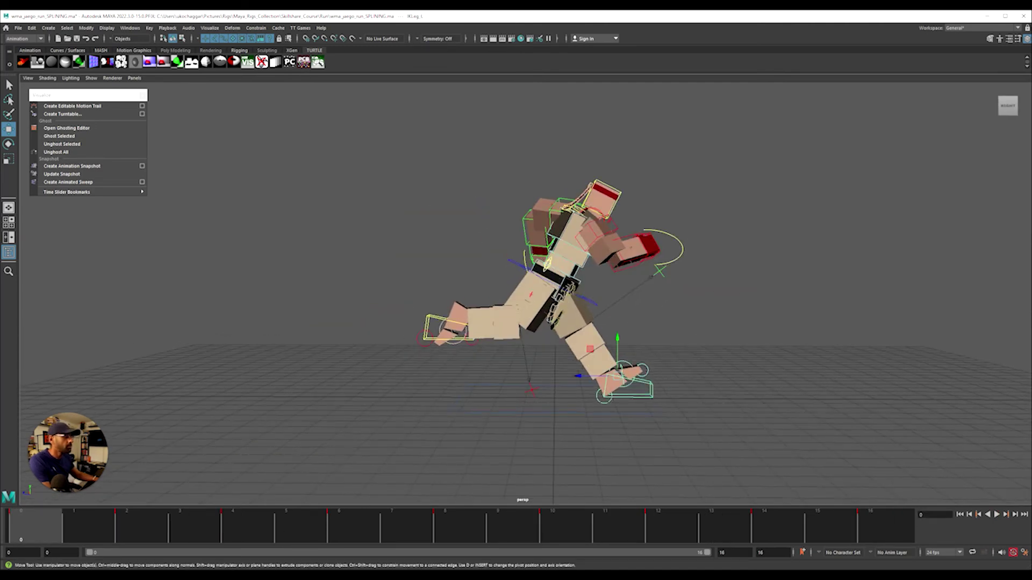
click(108, 106)
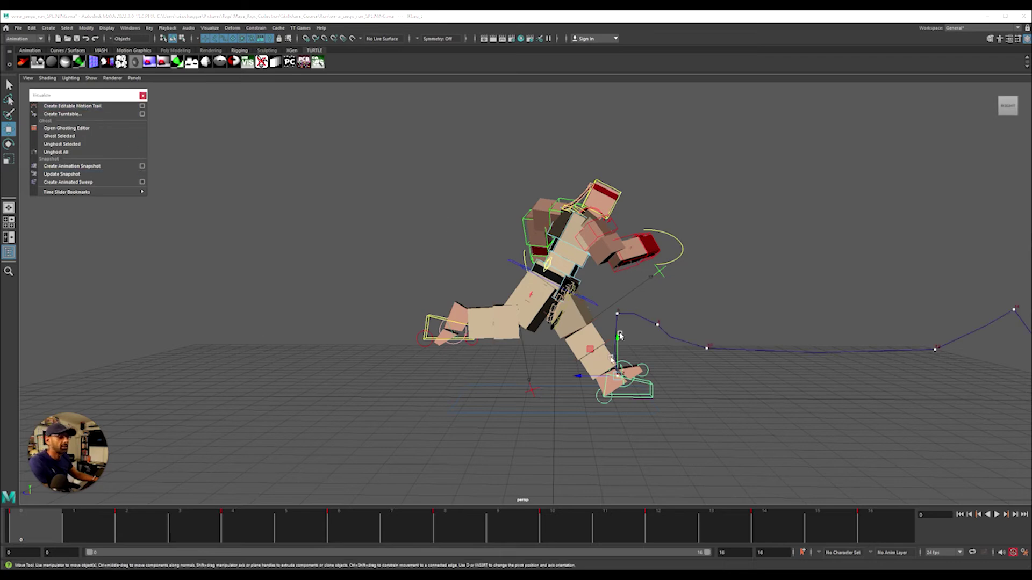
Step: Scrub through the run to examine the leading foot's path, then return to frame 0 and delete its motion trail
alt+right_drag(824, 396, 583, 386)
alt+middle_drag(583, 386, 514, 361)
mouse_move(37, 528)
mouse_down()
mouse_move(141, 543)
mouse_move(391, 540)
mouse_move(360, 541)
mouse_move(619, 566)
mouse_up()
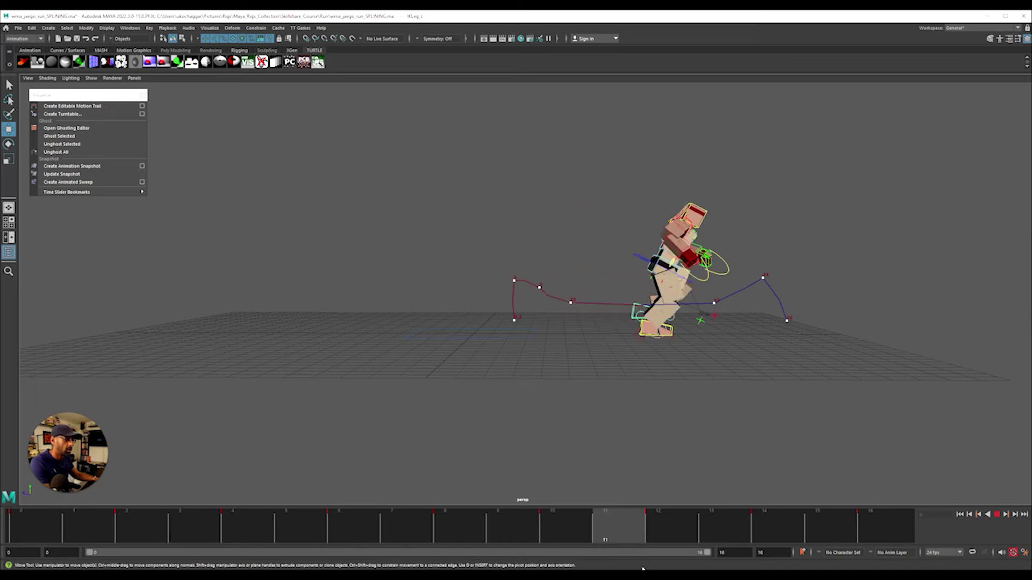
alt+drag(672, 468, 580, 485)
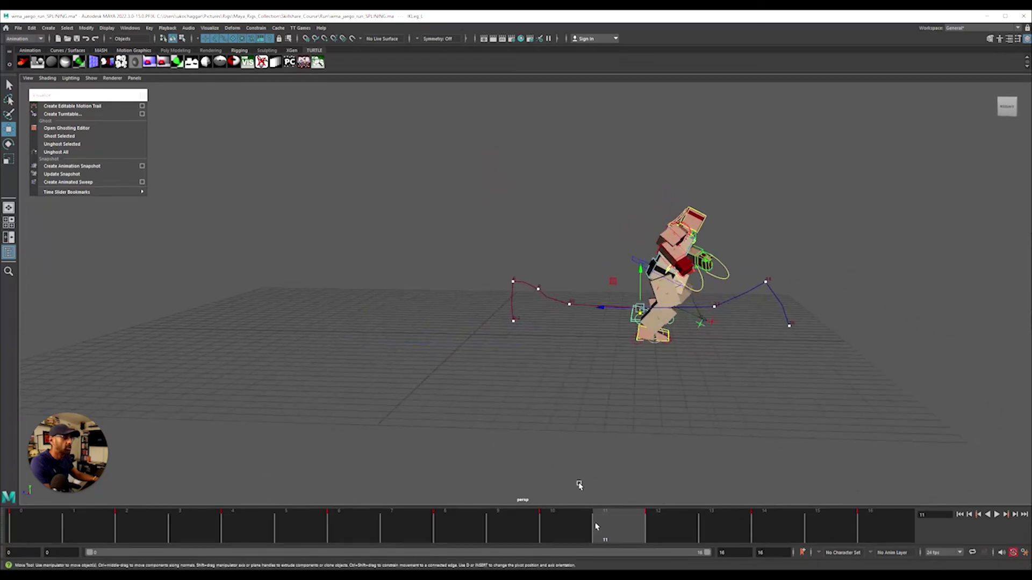
drag(595, 529, 17, 530)
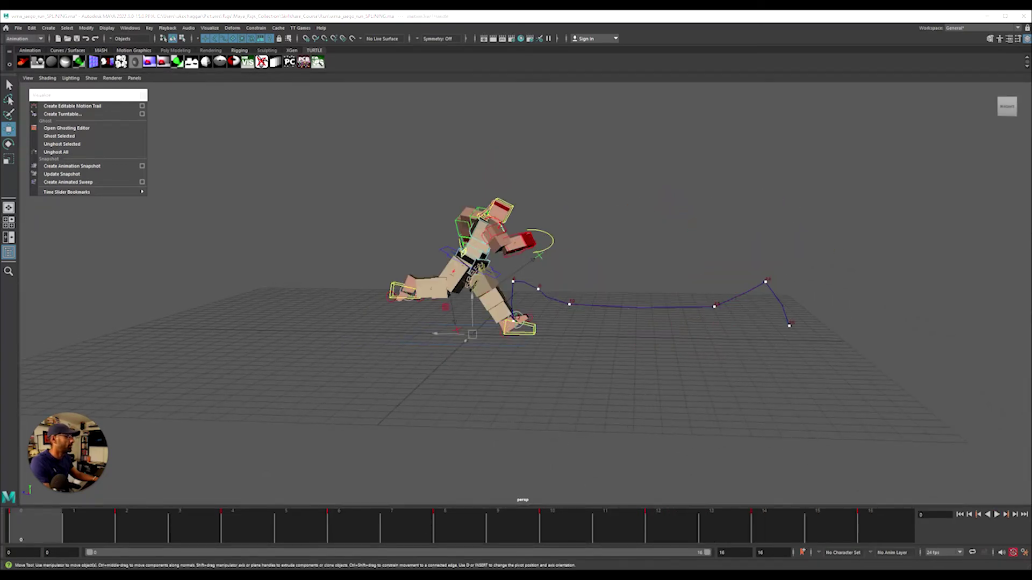
key(Delete)
Step: Set the left heel-roll control's Rotate X to 0 at frame 1 so the leading foot lies flat
alt+right_drag(336, 337, 589, 340)
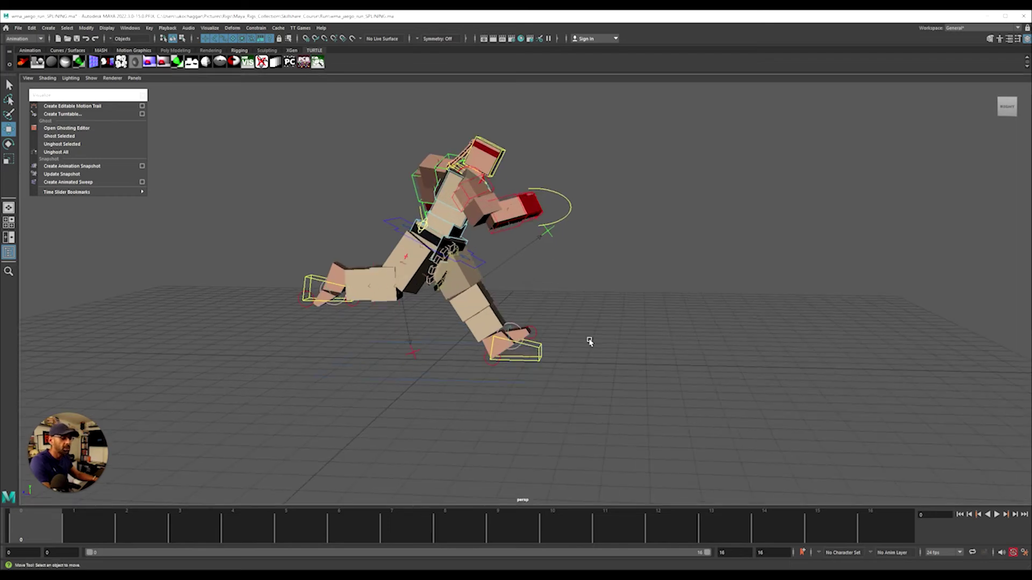
alt+middle_drag(524, 344, 583, 336)
alt+drag(582, 343, 568, 366)
click(562, 357)
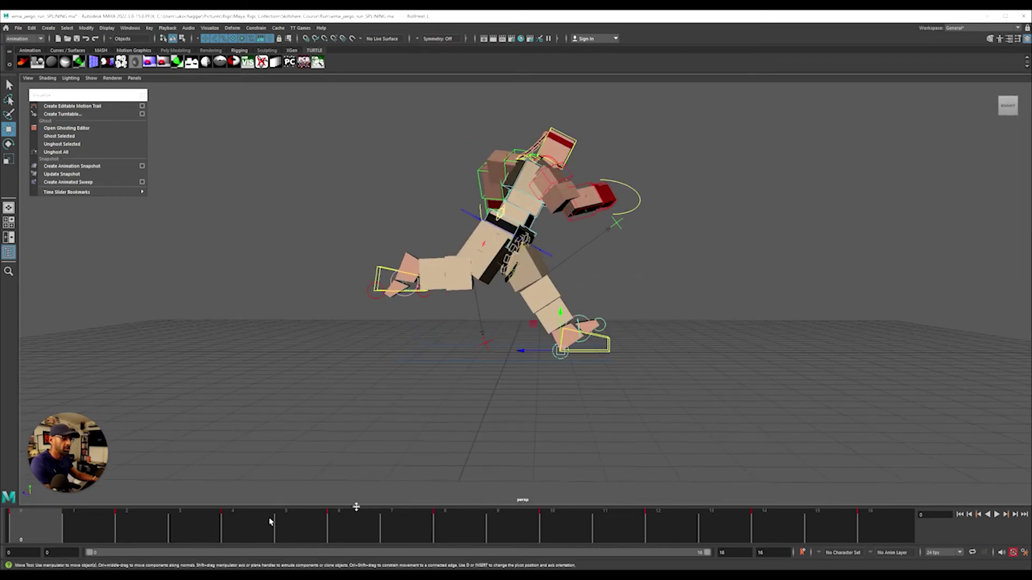
key(alt+v)
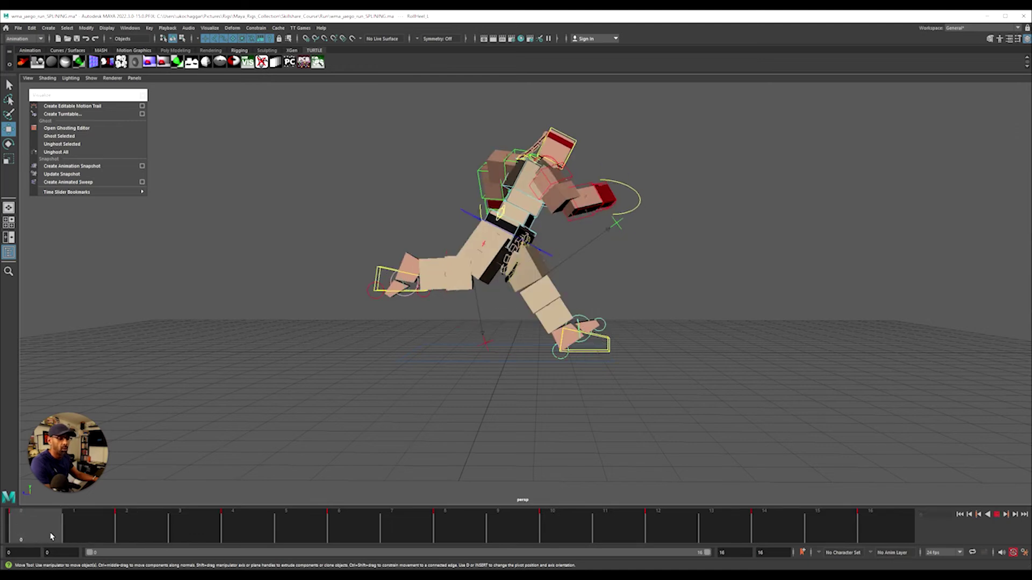
mouse_move(54, 537)
mouse_down()
mouse_move(166, 540)
mouse_move(20, 535)
mouse_move(113, 542)
mouse_up()
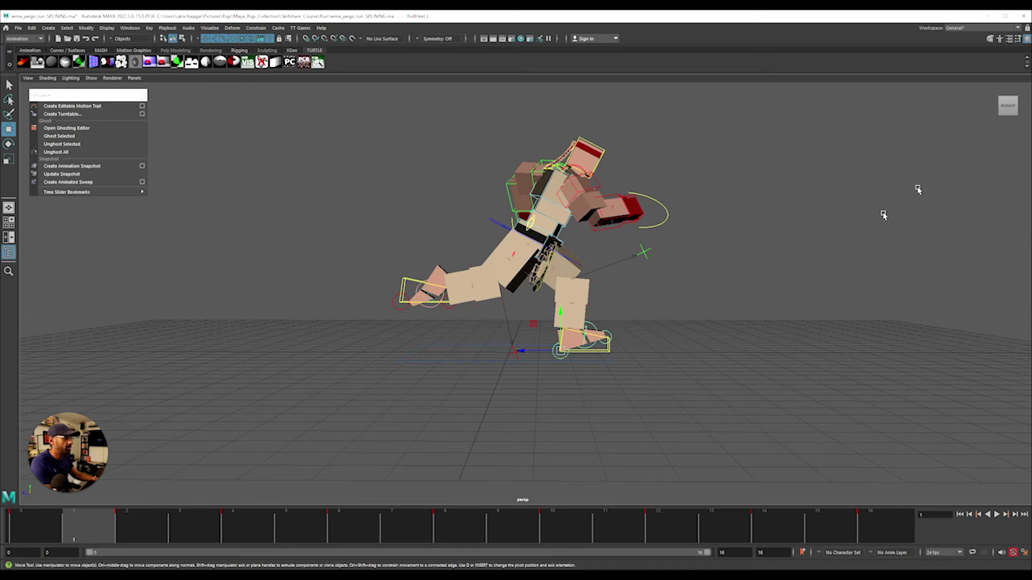
drag(1031, 81, 924, 72)
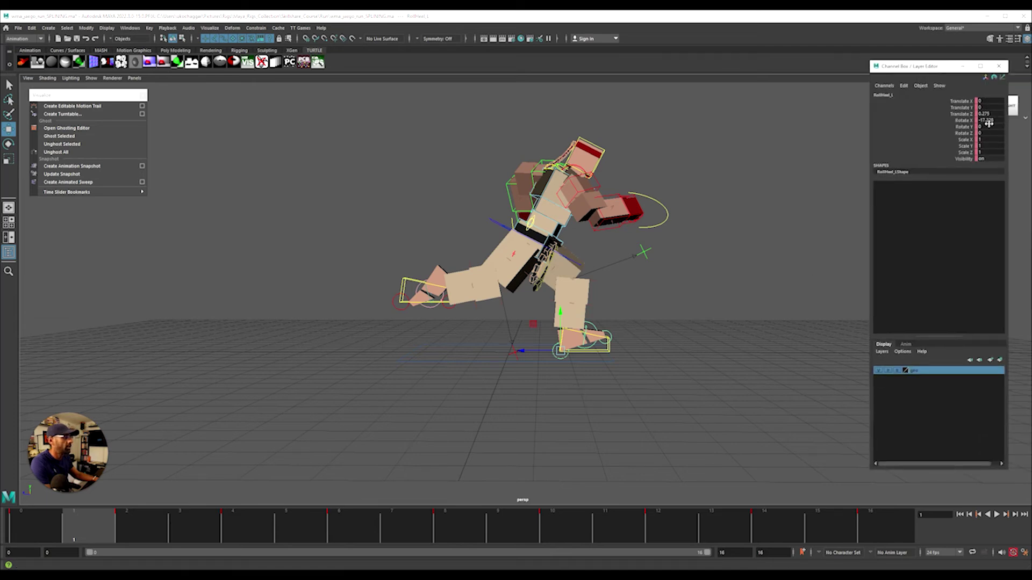
text(0)
key(Return)
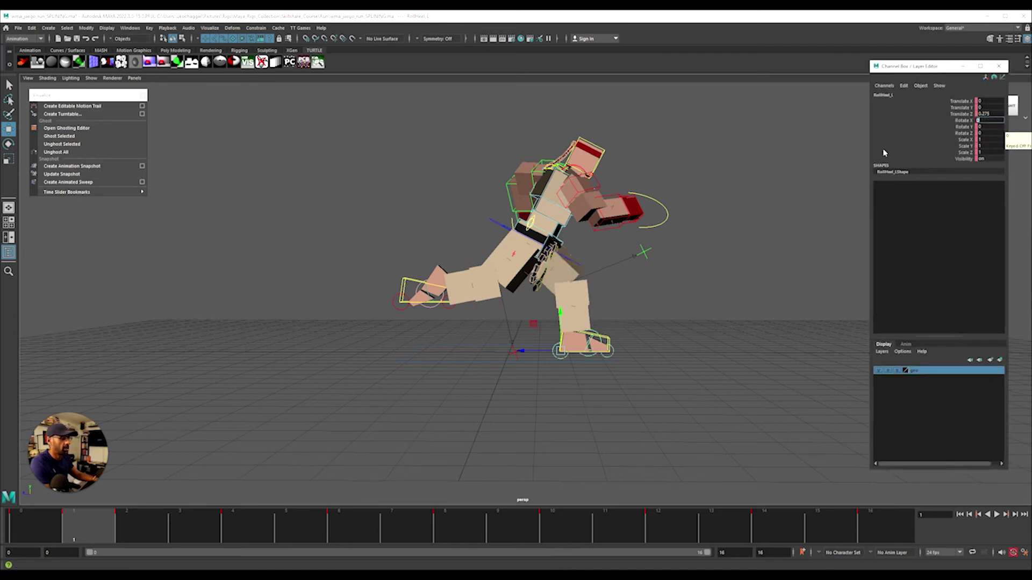
Step: Check the left heel-roll control's curves in the Graph Editor and flatten its Translate Z curve between frames 2 and 4
key(alt+v)
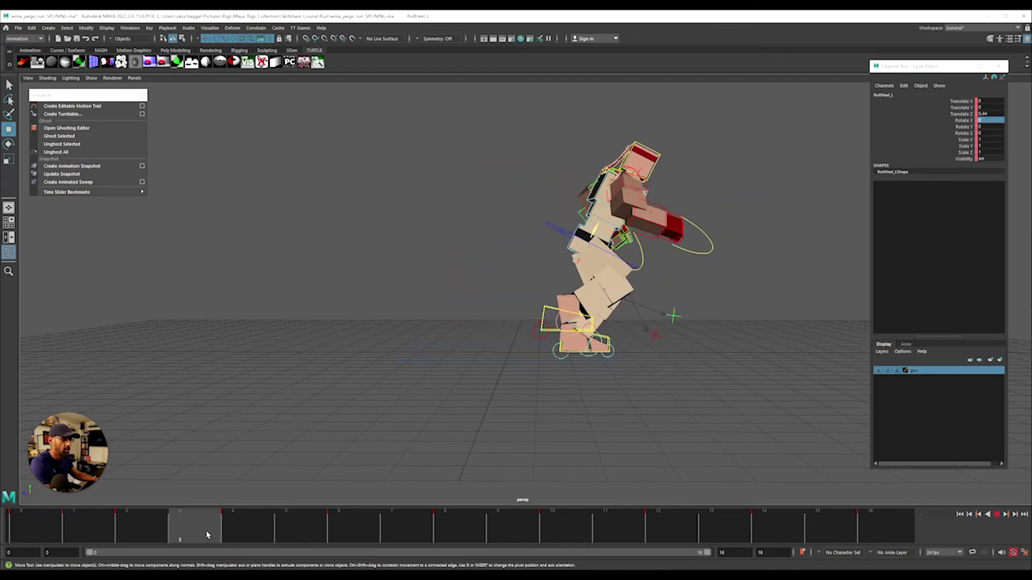
key(alt+v)
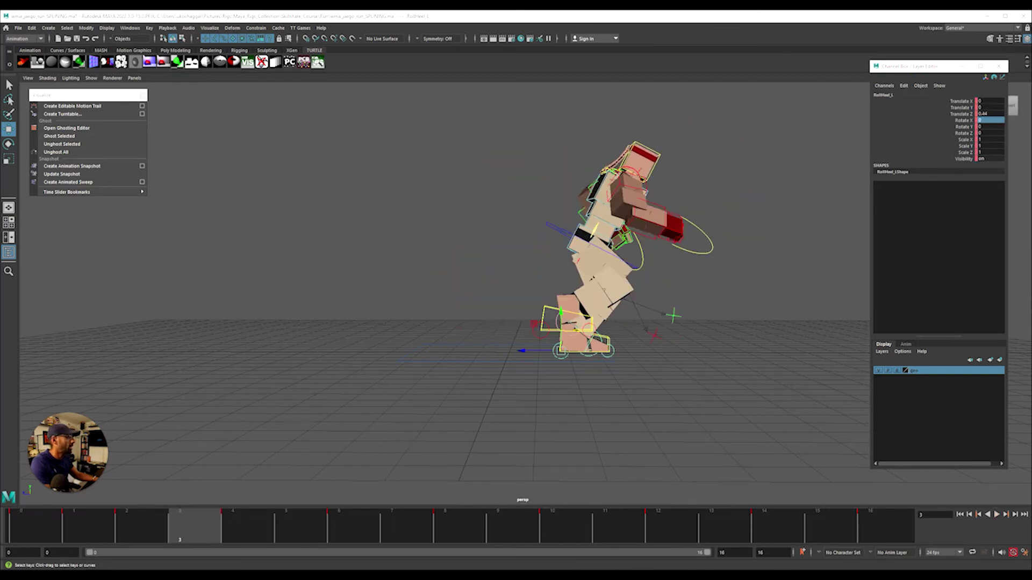
drag(1031, 57, 634, 51)
click(347, 136)
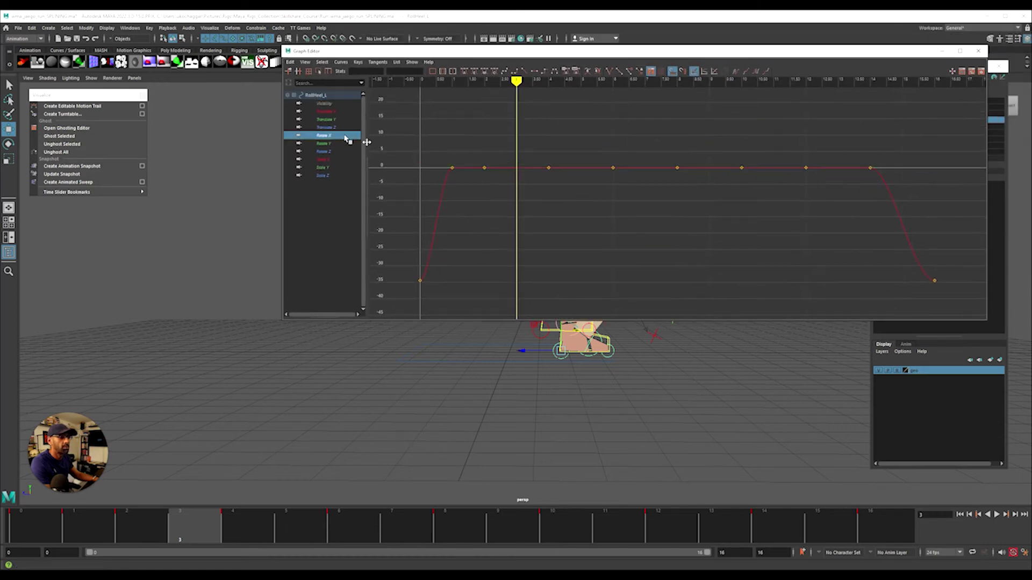
click(328, 144)
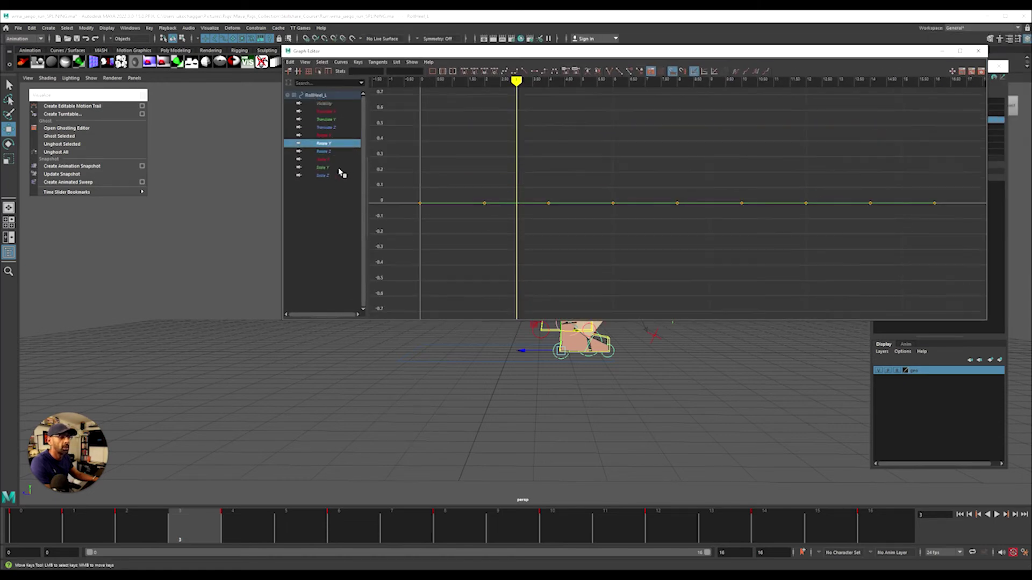
click(339, 127)
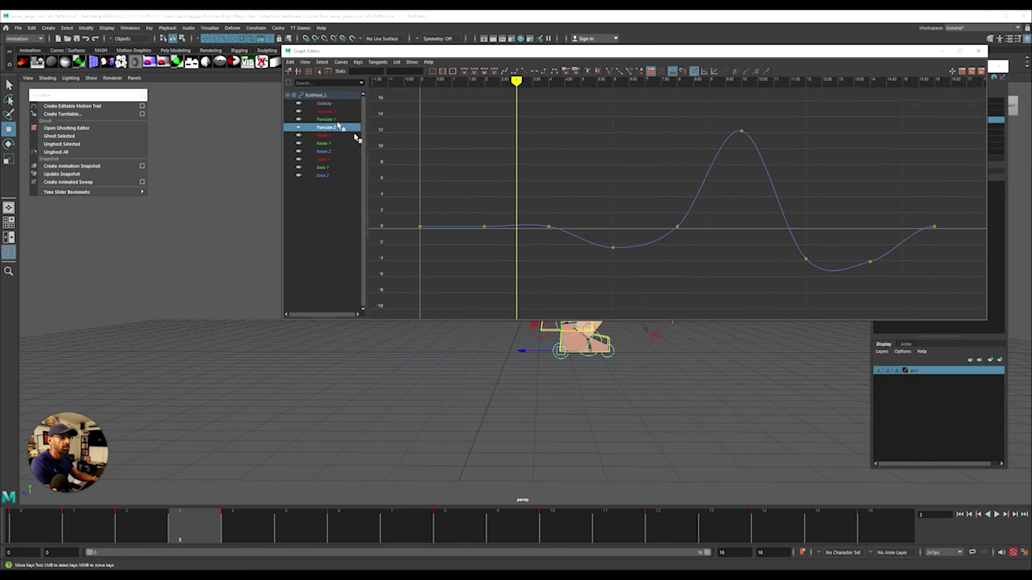
drag(471, 205, 561, 256)
click(350, 119)
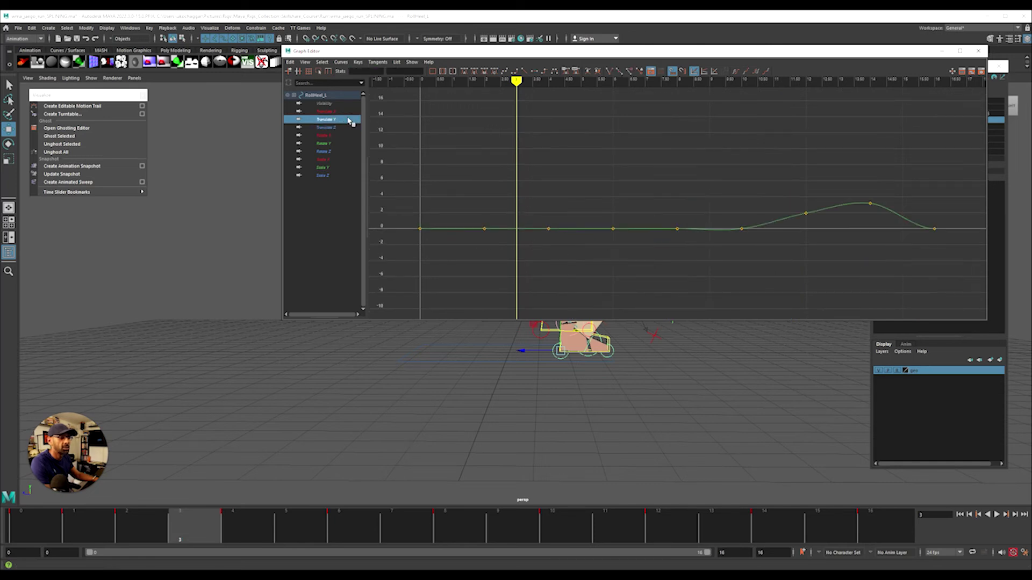
click(349, 111)
click(978, 51)
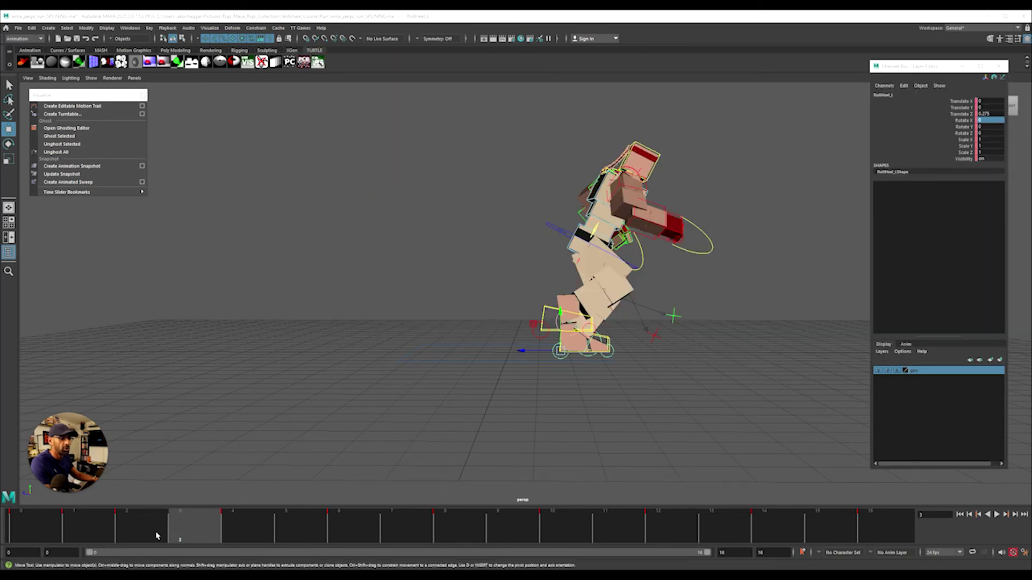
drag(157, 532, 117, 525)
drag(53, 532, 141, 532)
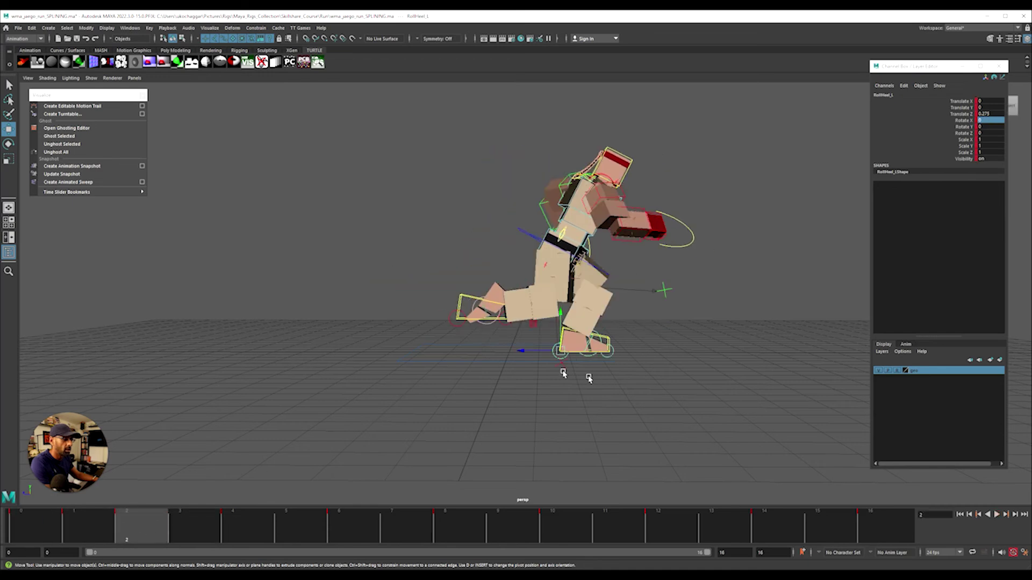
Step: Set the right heel-roll control's Rotate X to 0 at frame 9 so the foot lies flat, and check it in playback
alt+middle_drag(618, 388, 475, 370)
alt+right_drag(475, 369, 433, 370)
drag(160, 535, 459, 540)
alt+right_drag(373, 420, 640, 353)
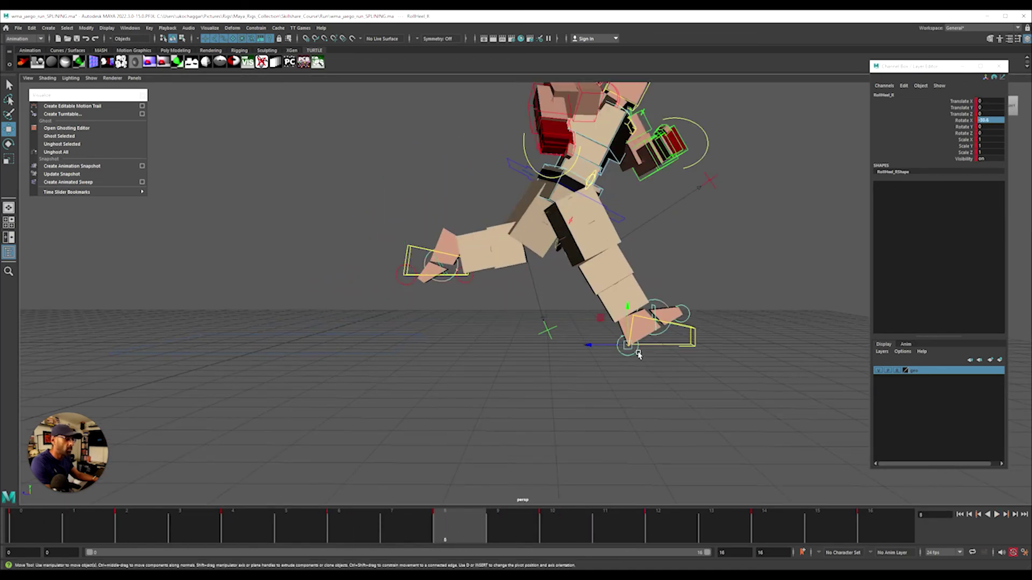
alt+middle_drag(639, 362, 525, 367)
click(500, 533)
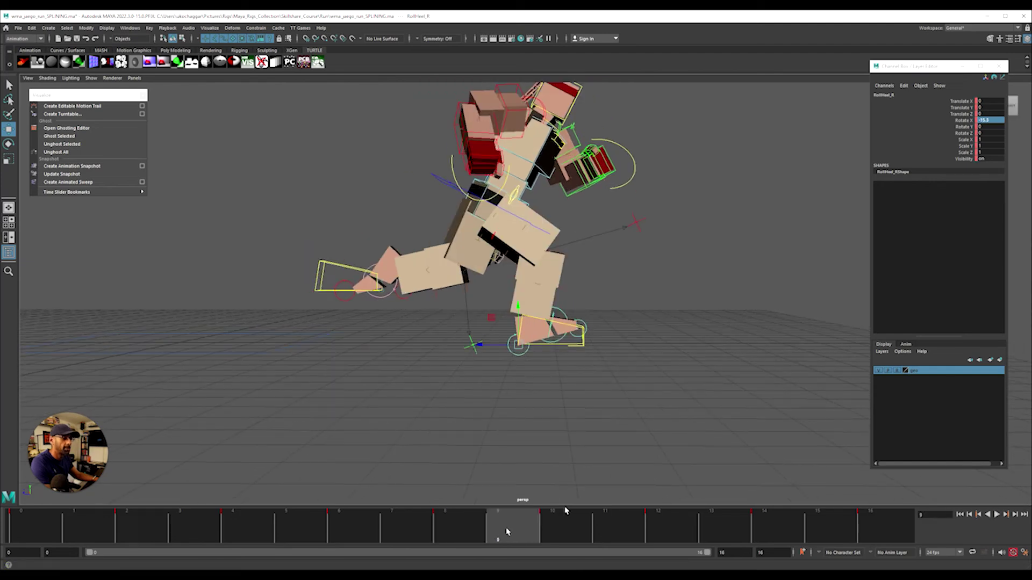
double_click(989, 120)
text(0)
key(Return)
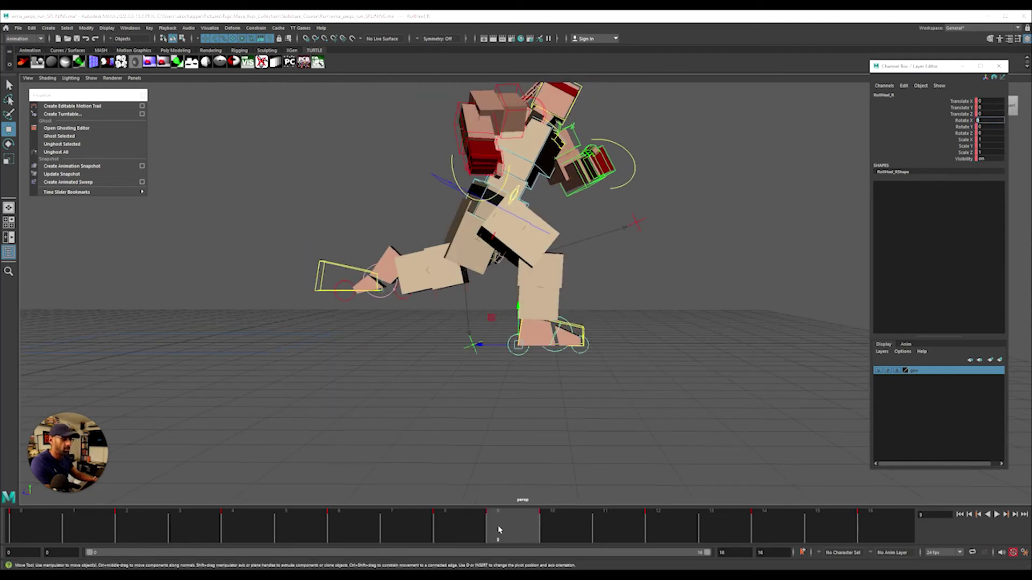
key(alt+v)
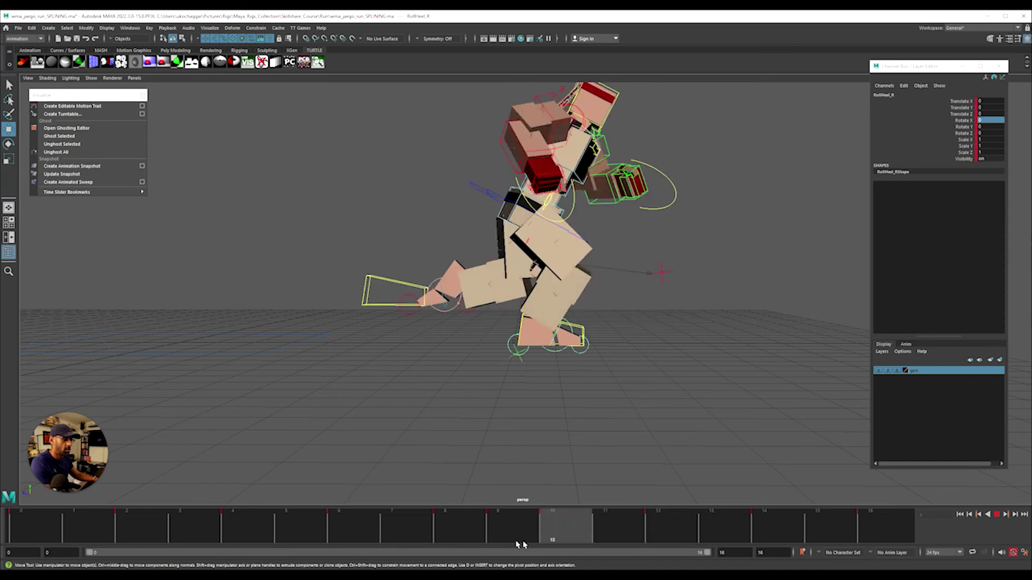
key(alt+v)
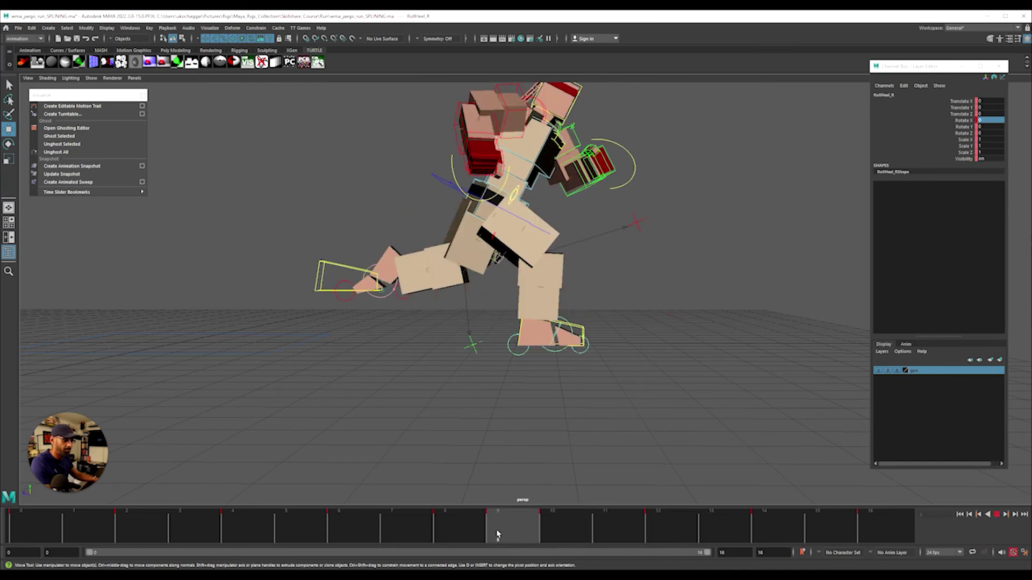
Step: Rotate the right toe control slightly upward at frame 9 and scrub between frames 8 and 9 to check the contact
click(568, 354)
click(558, 331)
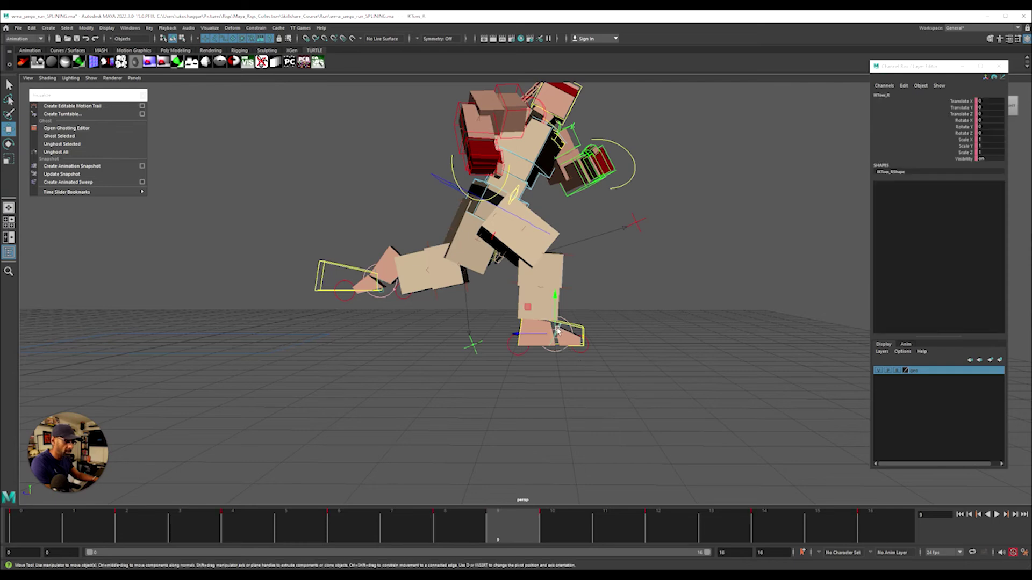
key(e)
click(471, 528)
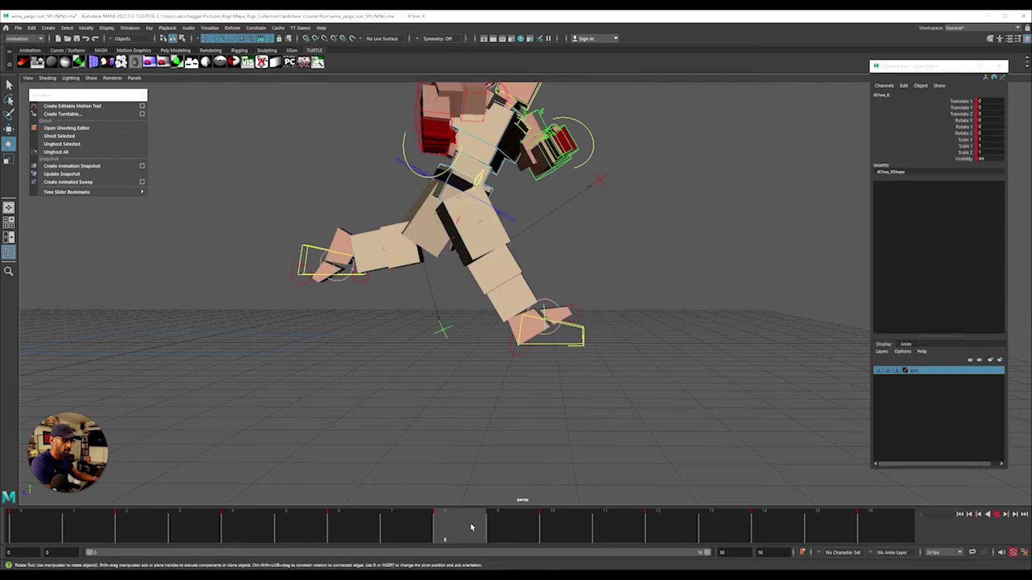
click(488, 528)
drag(574, 312, 578, 305)
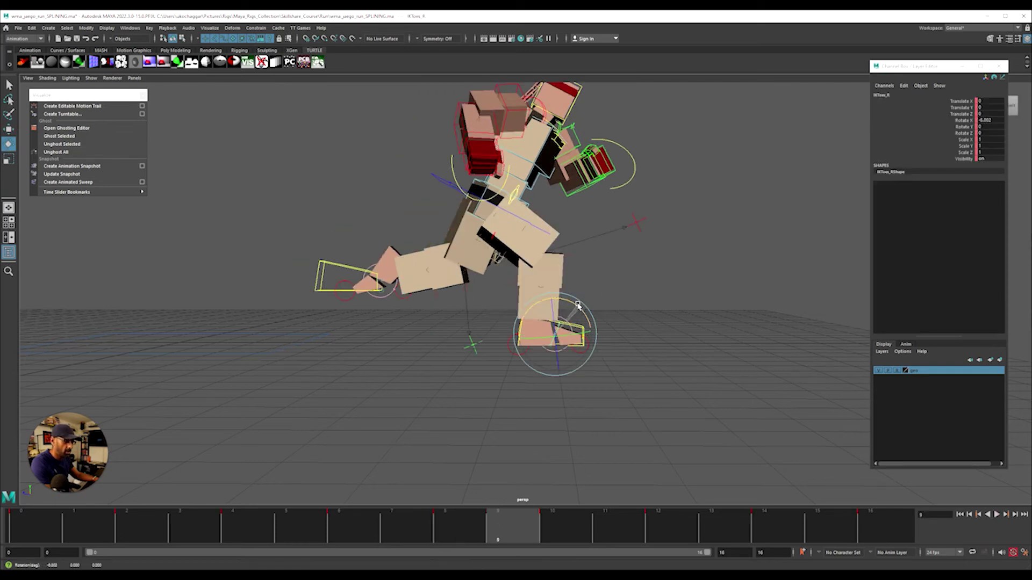
drag(506, 524, 440, 545)
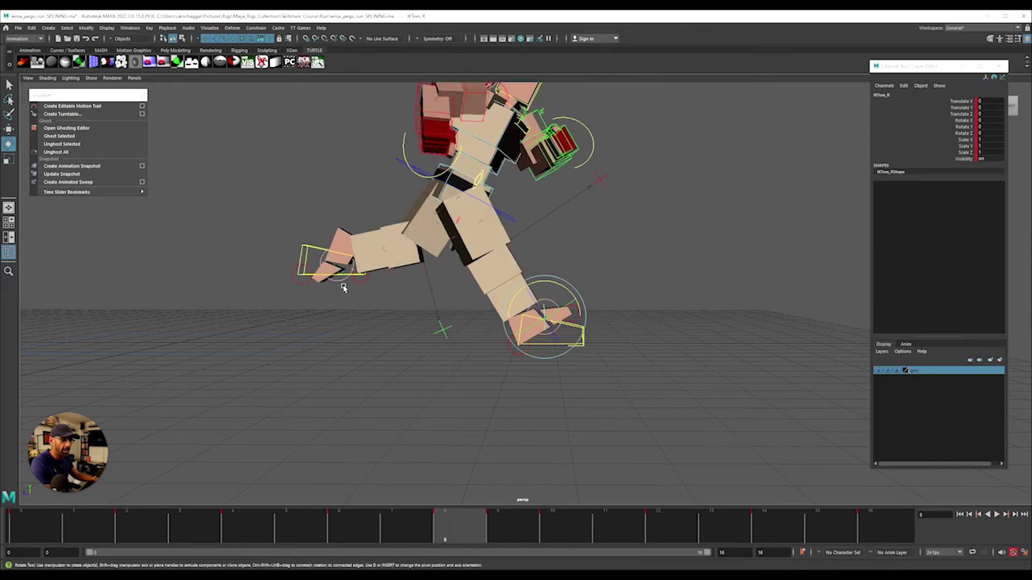
Step: Rotate the left toe control upward to about -27.4 degrees in Rotate X at frame 1
click(334, 267)
key(alt+v)
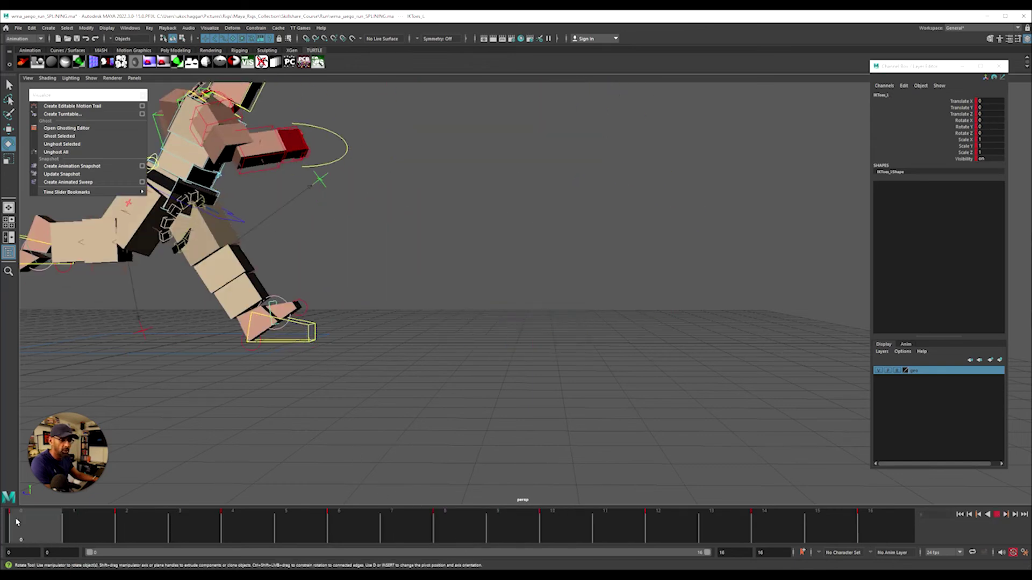
drag(16, 521, 77, 532)
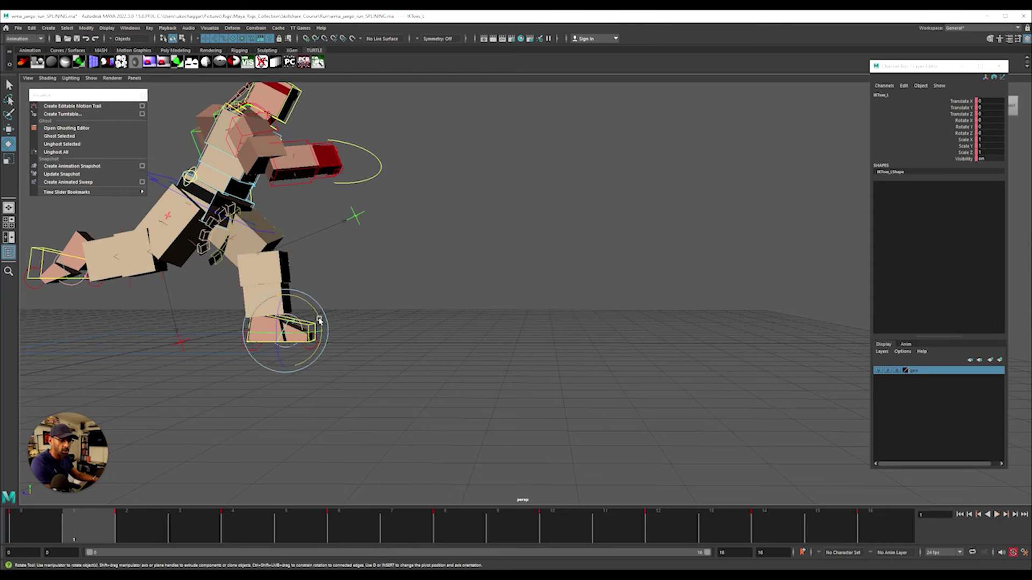
drag(320, 322, 319, 314)
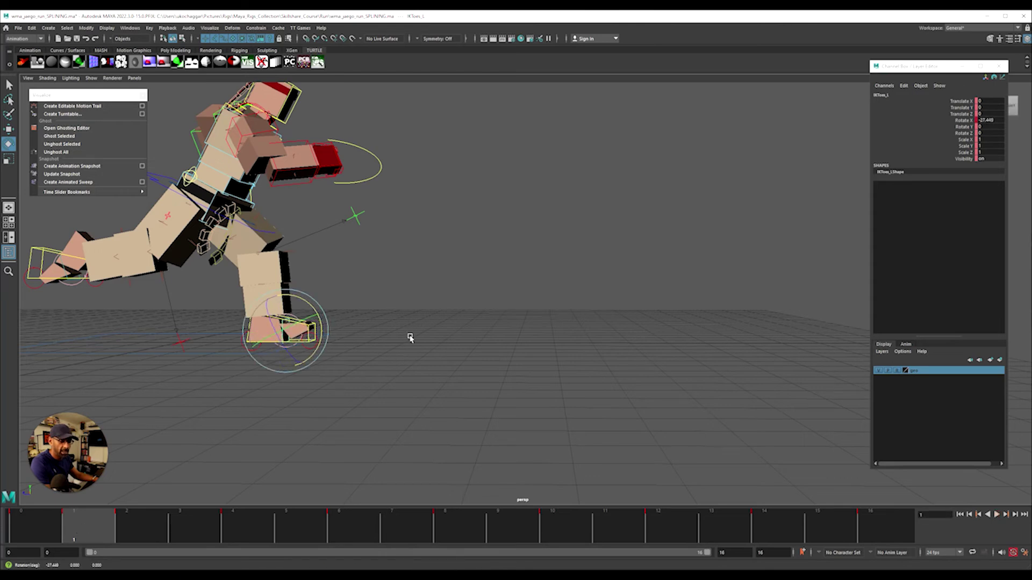
Step: Play back the run and examine the foot contacts from the side, front and three-quarter views
alt+middle_drag(410, 337, 580, 338)
key(alt+v)
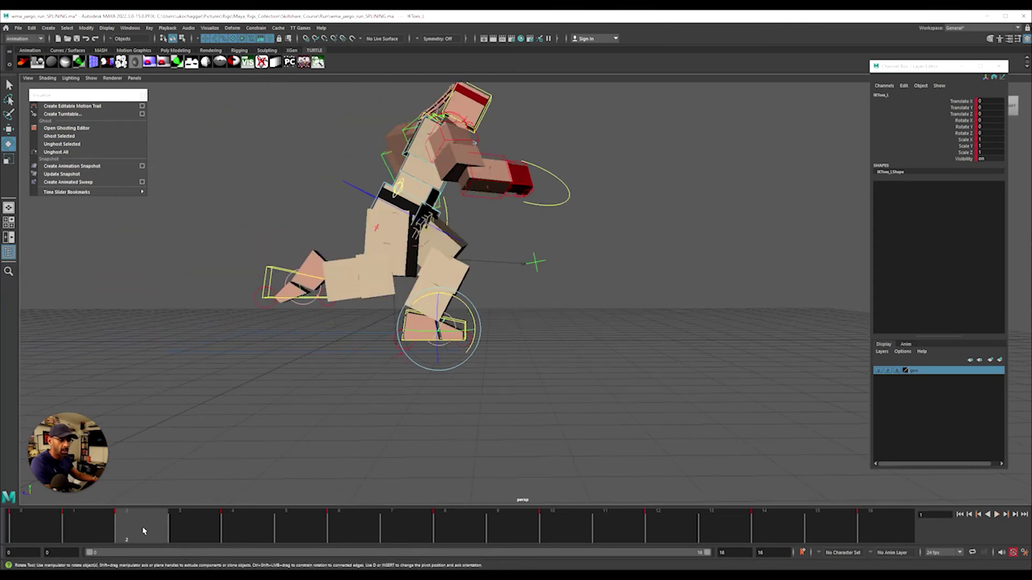
alt+right_drag(627, 477, 157, 408)
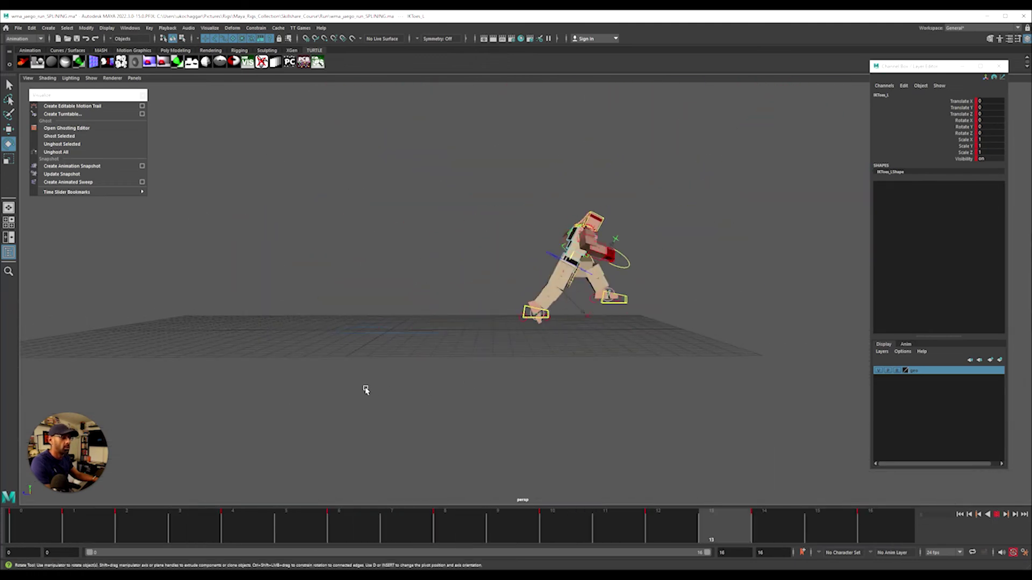
key(w)
drag(154, 543, 236, 541)
key(alt+v)
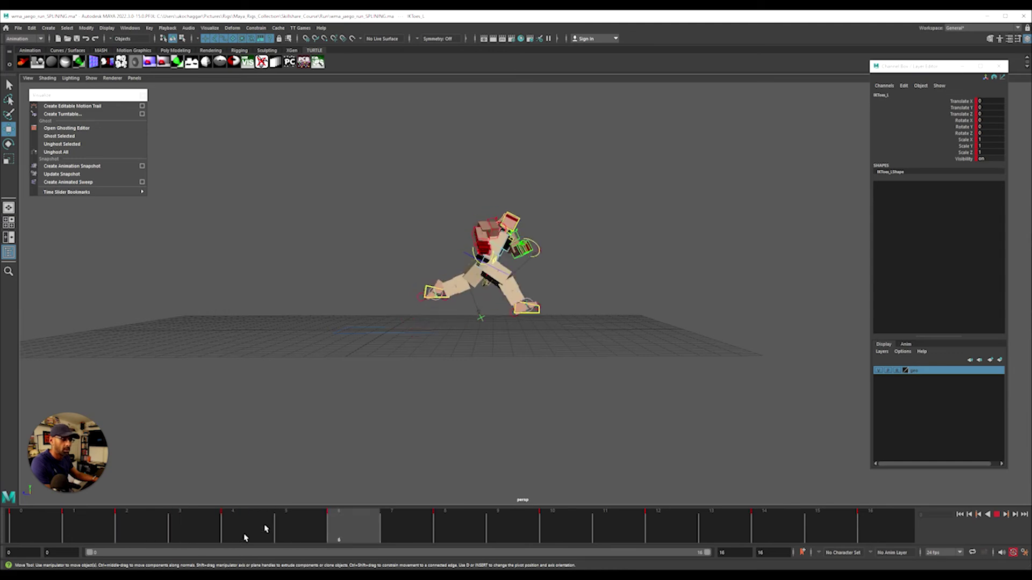
scroll(464, 409, up, 5)
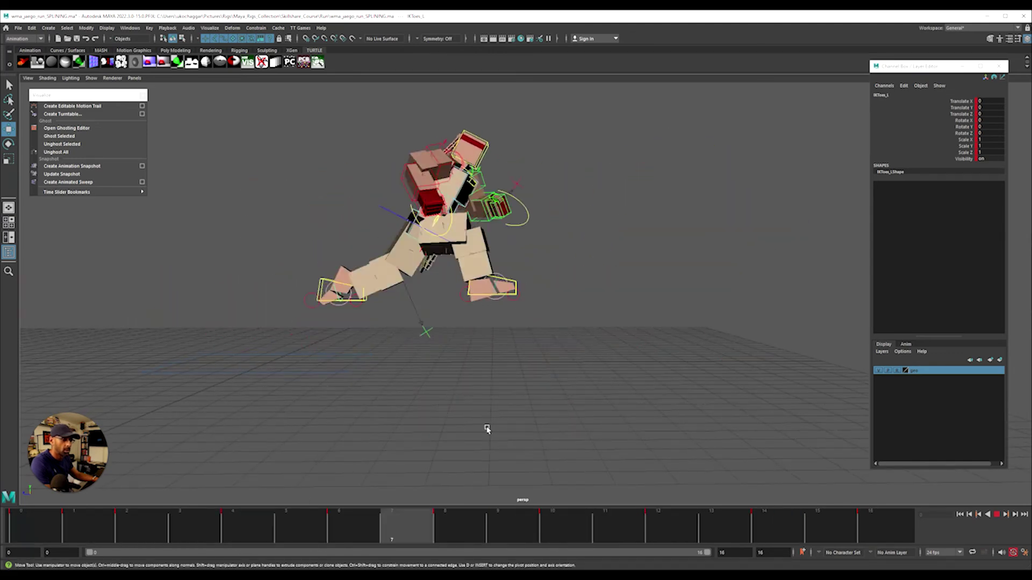
alt+drag(486, 428, 449, 380)
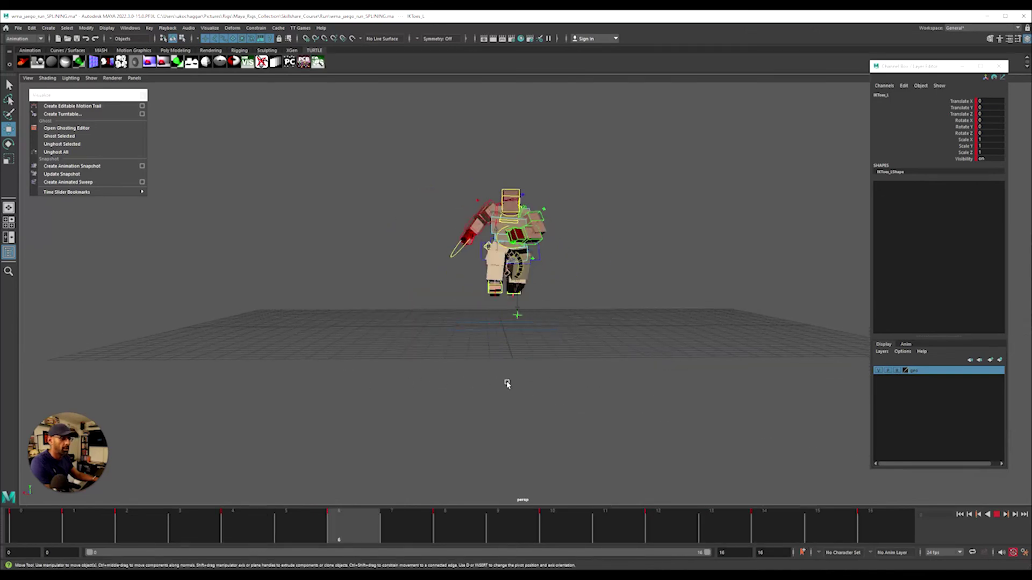
alt+drag(527, 386, 645, 406)
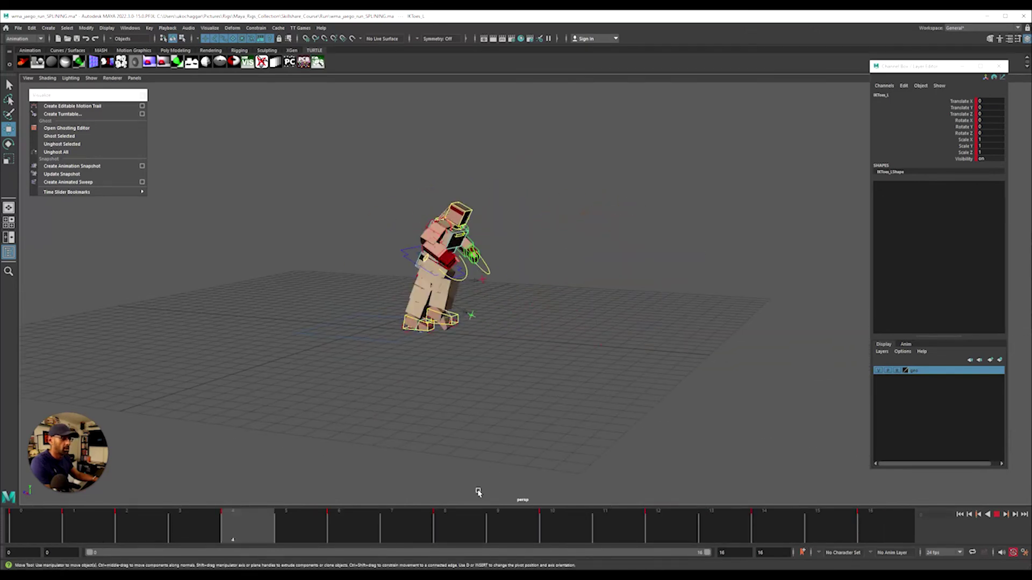
key(alt+v)
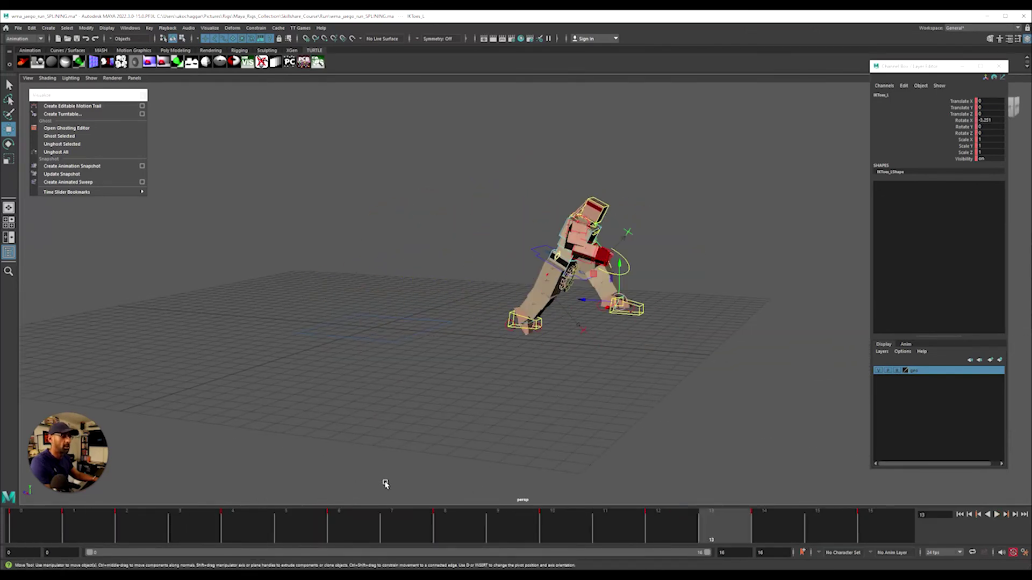
Step: Return to frame 0, view the character from the front and select the right scapula control
click(35, 521)
alt+right_drag(340, 326, 653, 339)
alt+middle_drag(653, 339, 792, 397)
alt+drag(793, 398, 538, 354)
alt+middle_drag(538, 355, 403, 340)
alt+right_drag(403, 340, 473, 275)
alt+drag(473, 276, 541, 246)
click(380, 227)
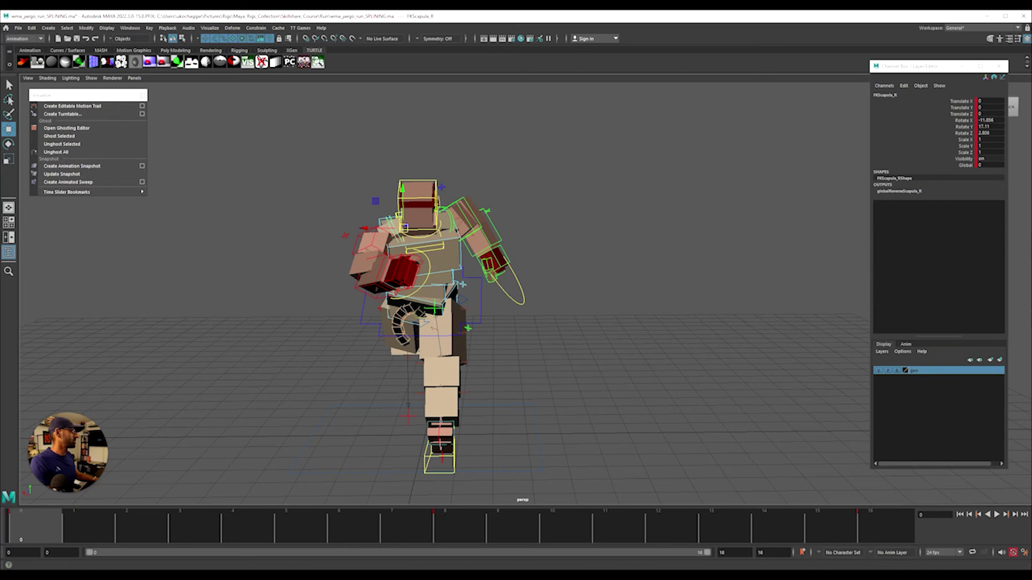
mouse_move(1031, 113)
mouse_down()
mouse_move(350, 146)
mouse_move(630, 106)
mouse_move(1031, 107)
mouse_up()
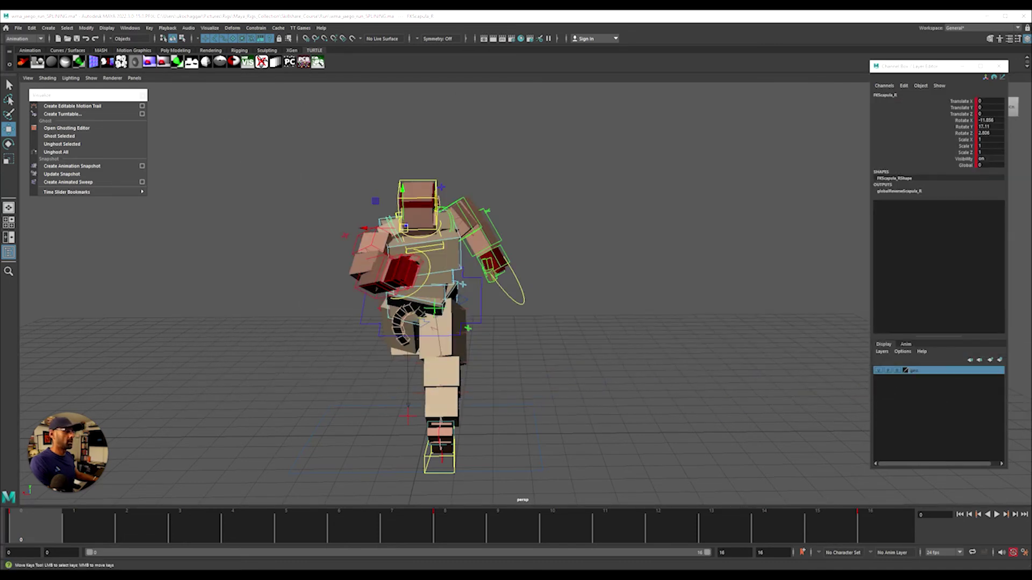
Step: Select the right shoulder control and examine its animation curves in the Graph Editor
click(366, 246)
click(317, 294)
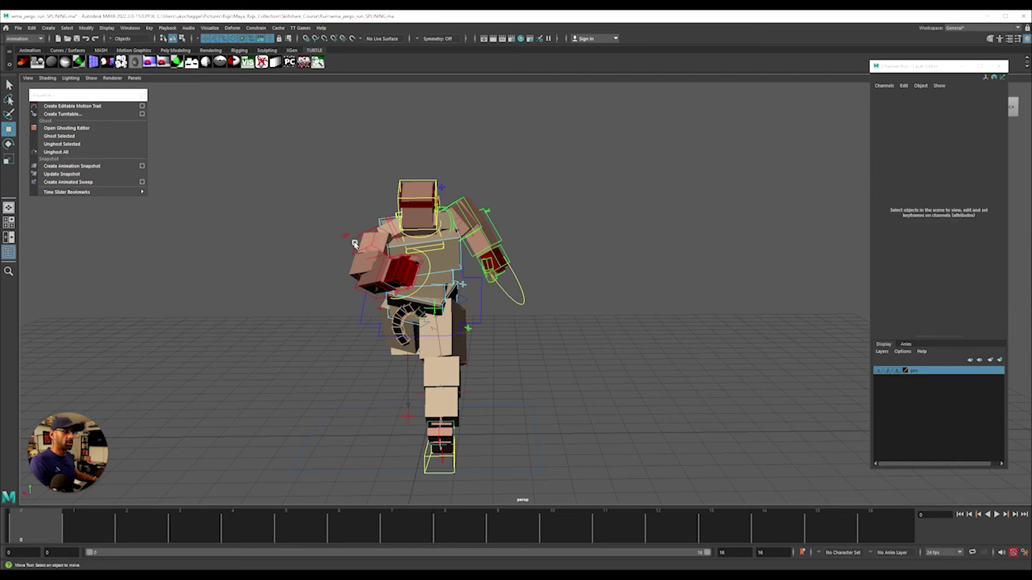
click(354, 244)
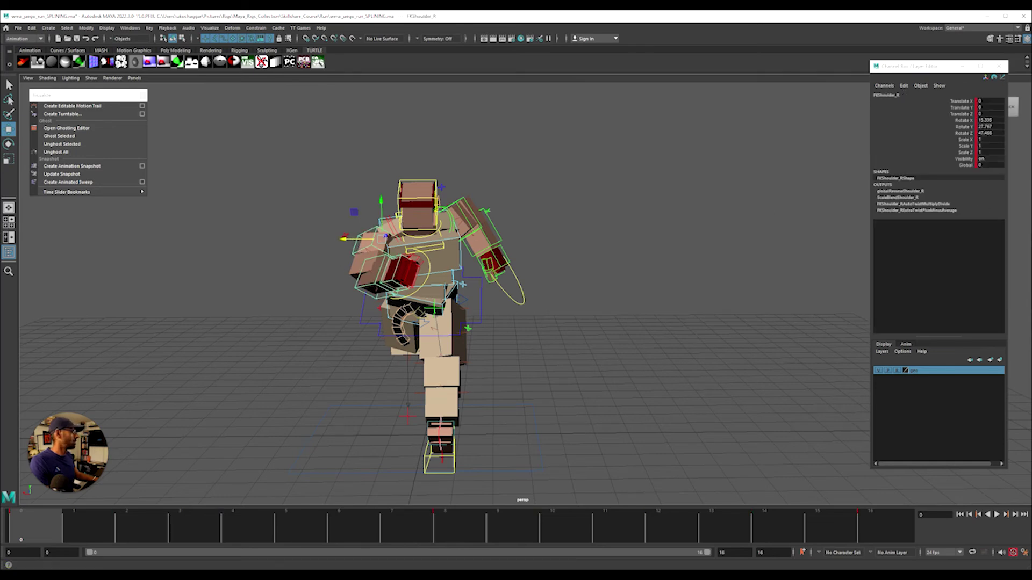
drag(1031, 77, 434, 45)
mouse_move(521, 364)
alt+mouse_down()
mouse_move(403, 380)
mouse_move(514, 382)
alt+mouse_up()
alt+right_drag(514, 381, 494, 385)
alt+middle_drag(493, 385, 472, 411)
key(a)
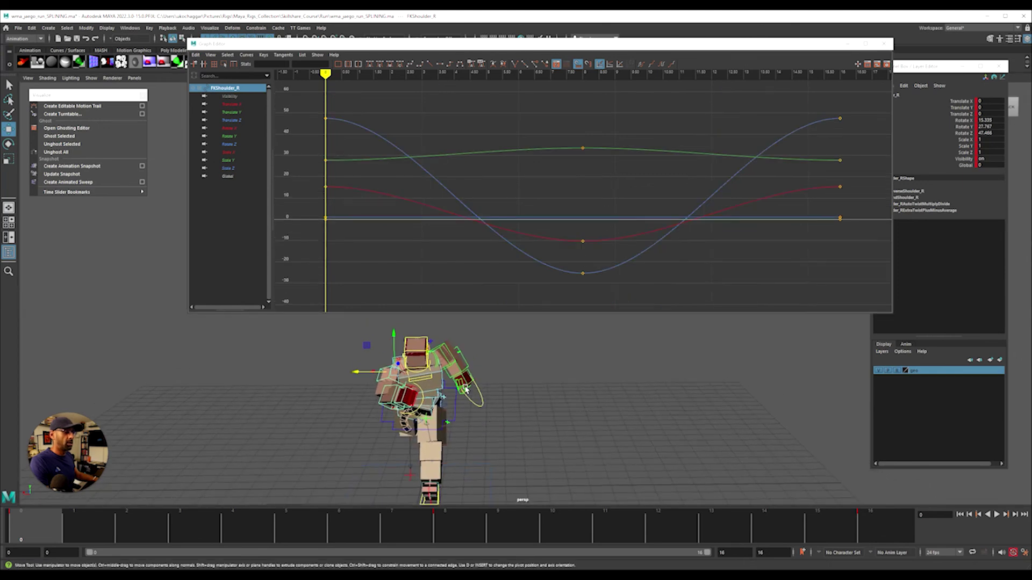
Step: Examine the right elbow control's animation curves, framed in the Graph Editor
alt+middle_drag(374, 413, 372, 408)
alt+drag(372, 408, 378, 418)
click(370, 410)
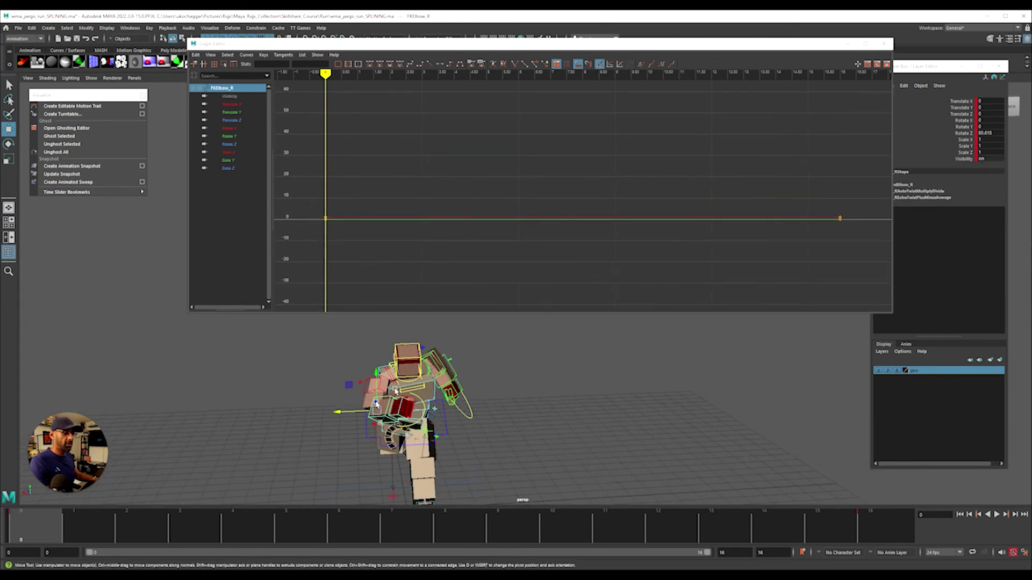
key(a)
alt+drag(478, 372, 429, 370)
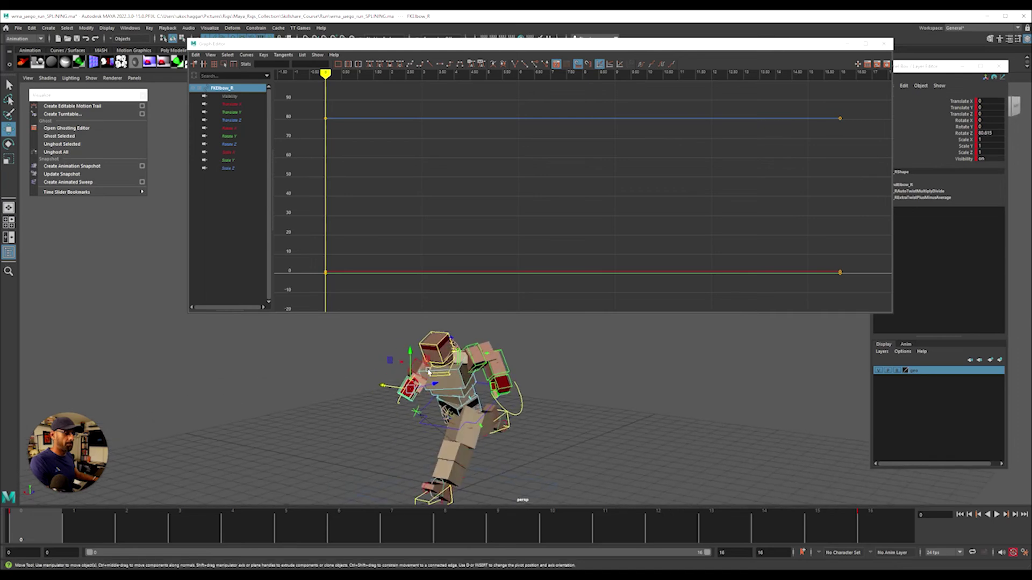
Step: Examine the curves of the left shoulder, elbow and wrist controls one after another in the Graph Editor
click(461, 358)
click(574, 366)
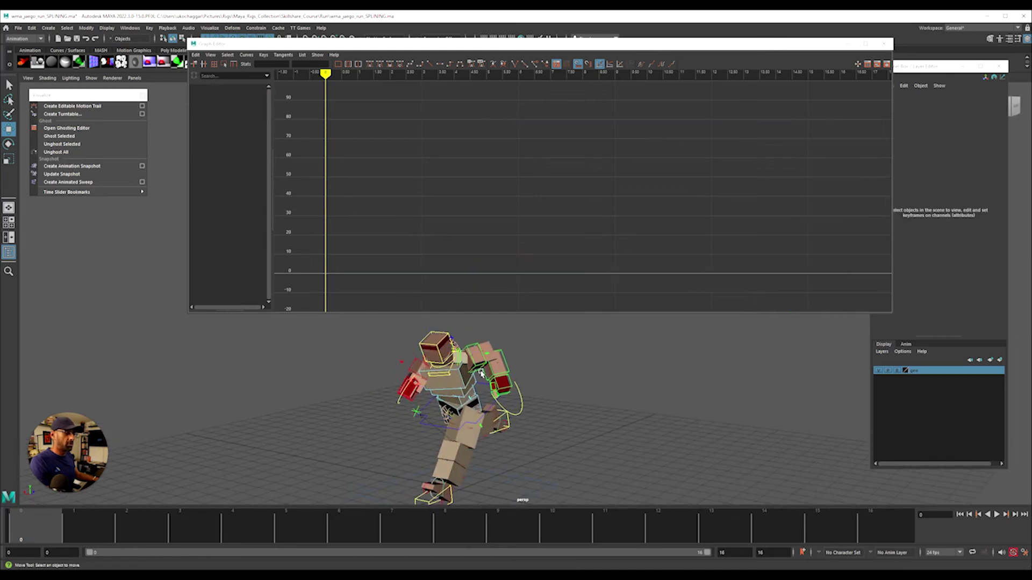
click(479, 369)
key(a)
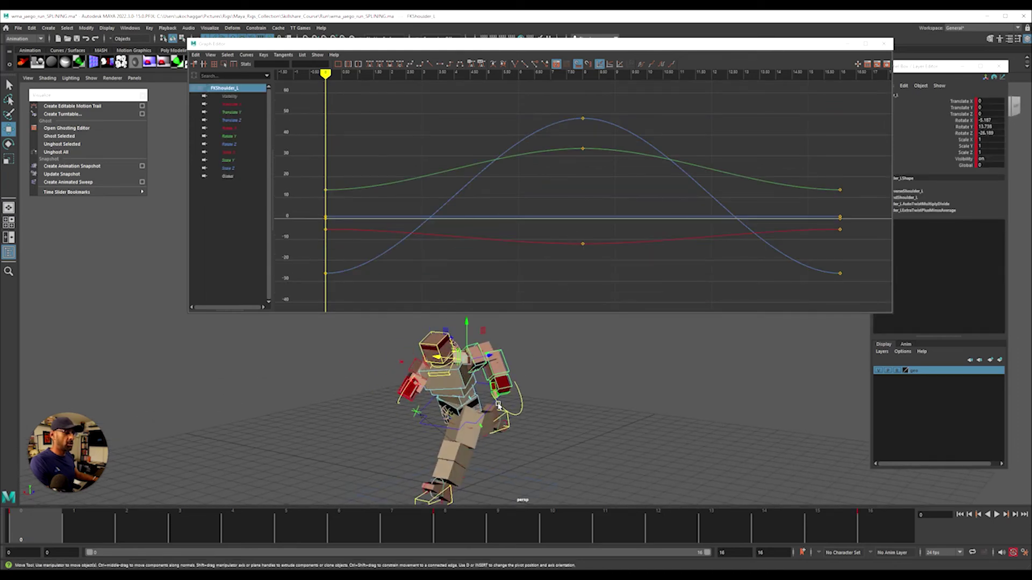
click(505, 368)
key(a)
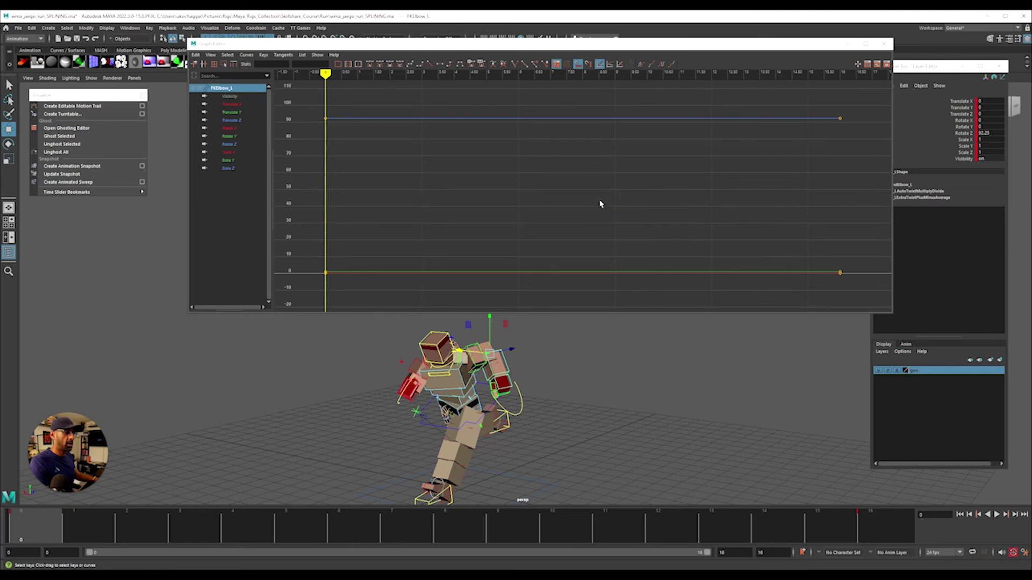
click(511, 386)
key(a)
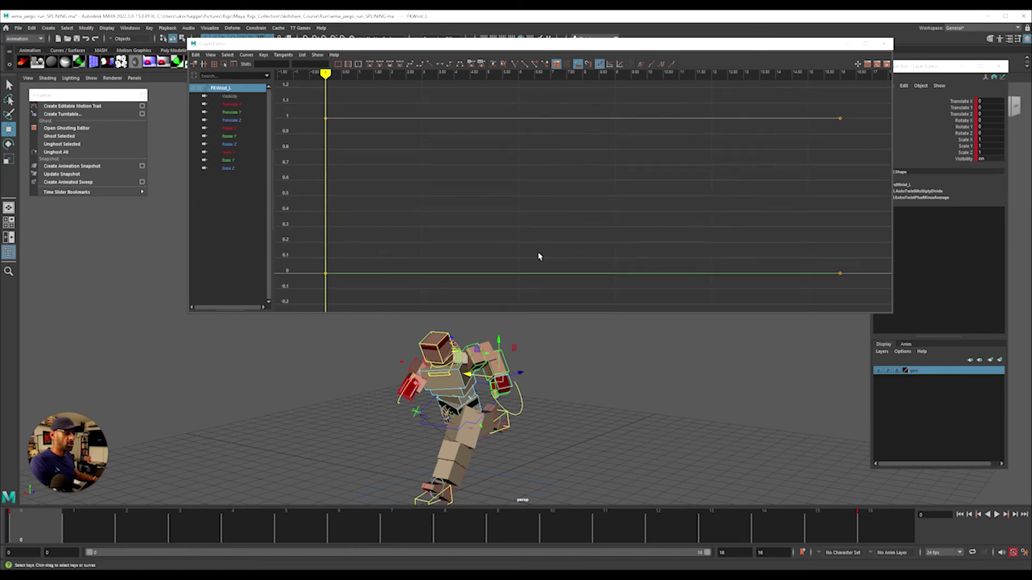
Step: Compare the keys of the right elbow and shoulder controls, then inspect the arm pose at frame 8
alt+drag(542, 339, 543, 419)
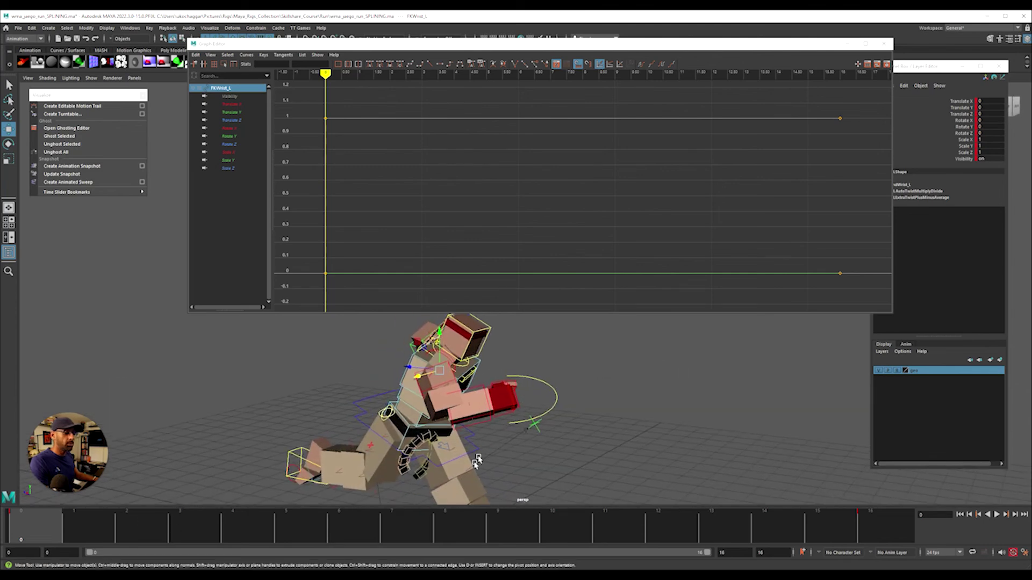
click(476, 389)
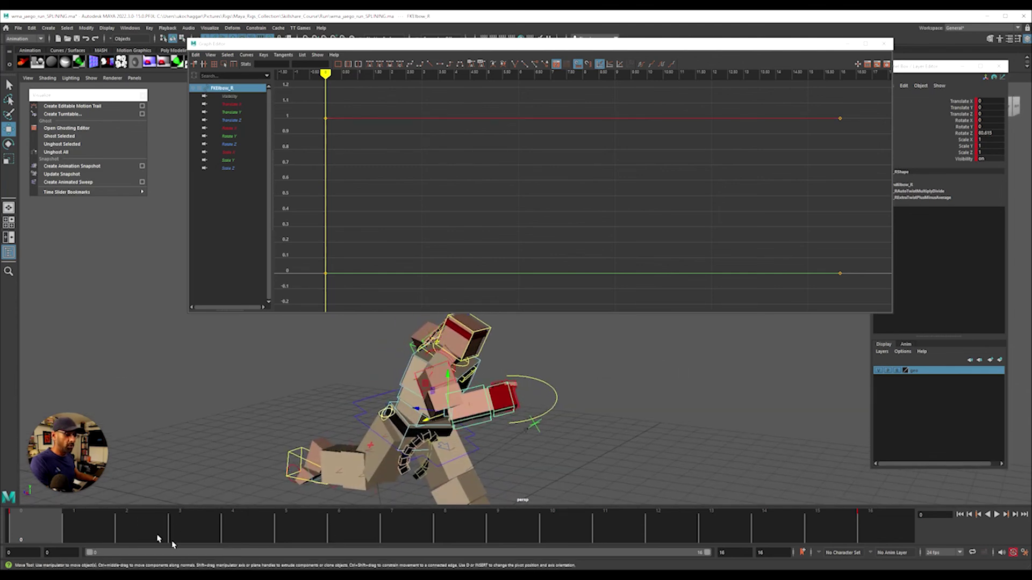
click(414, 377)
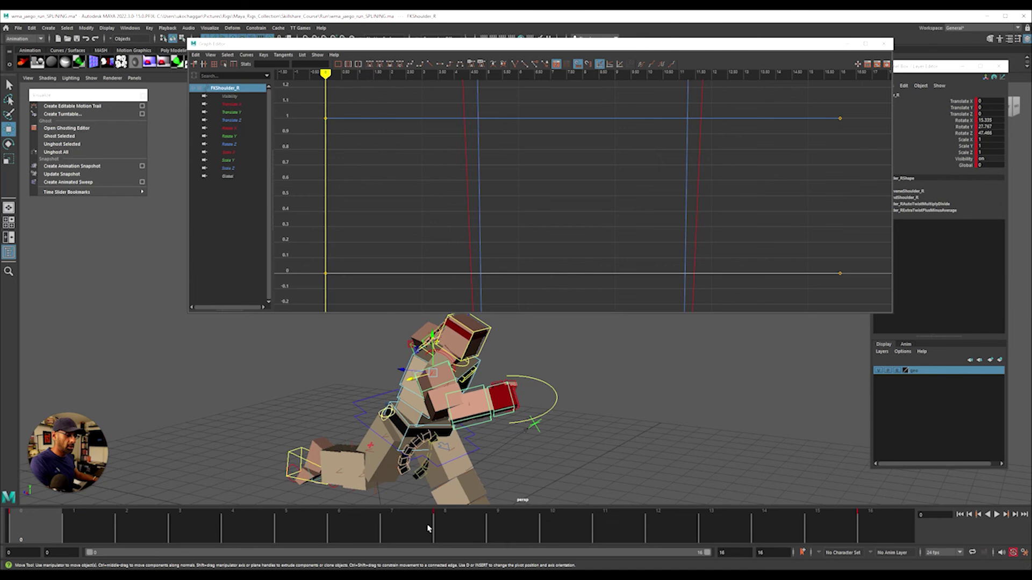
click(449, 527)
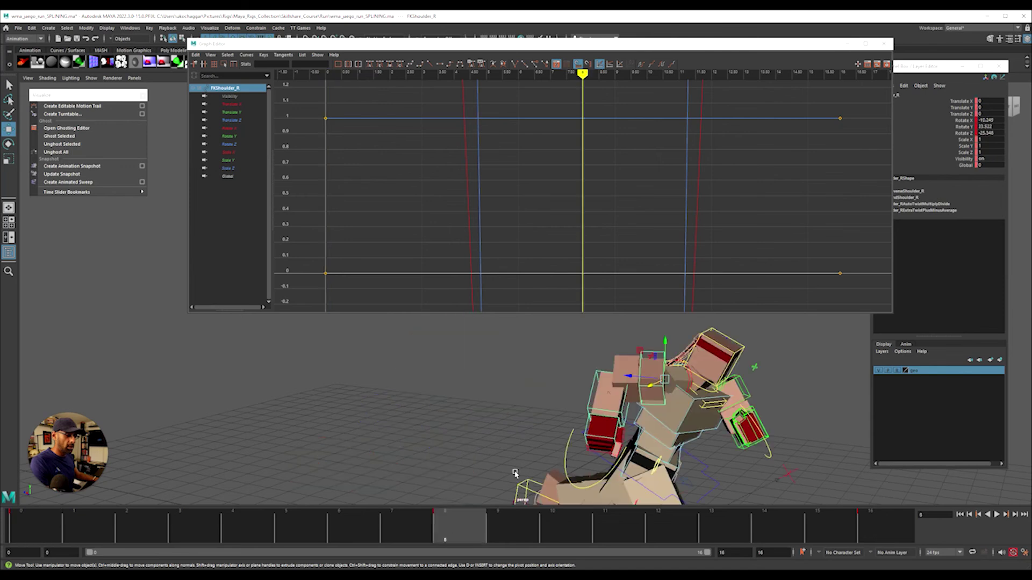
alt+drag(697, 426, 379, 483)
Step: Select the right elbow control and scrub from frame 1 to 16 to examine the forearm pose
click(531, 372)
key(e)
click(67, 531)
drag(106, 532, 894, 528)
alt+right_drag(455, 437, 478, 438)
alt+drag(469, 435, 563, 436)
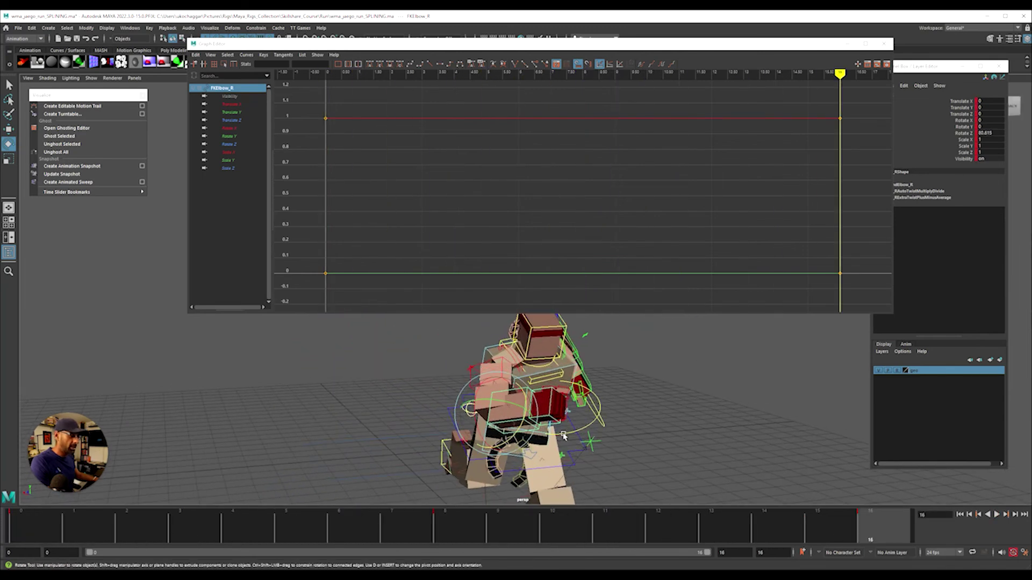
Step: Rotate the right wrist control to about -23.6 in Z at frame 8
click(557, 427)
click(440, 532)
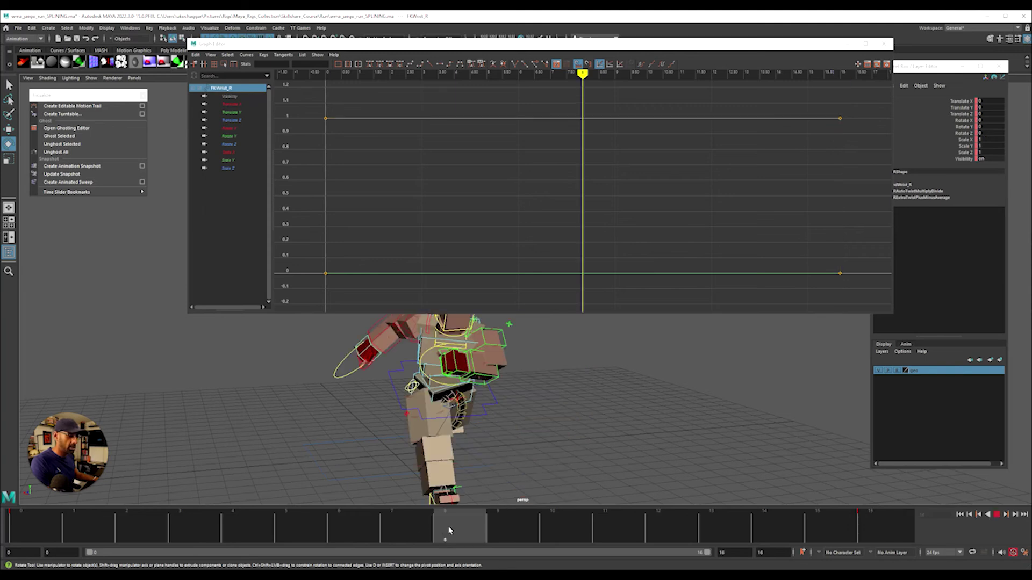
alt+drag(330, 381, 536, 427)
alt+drag(536, 427, 372, 435)
alt+middle_drag(372, 434, 390, 454)
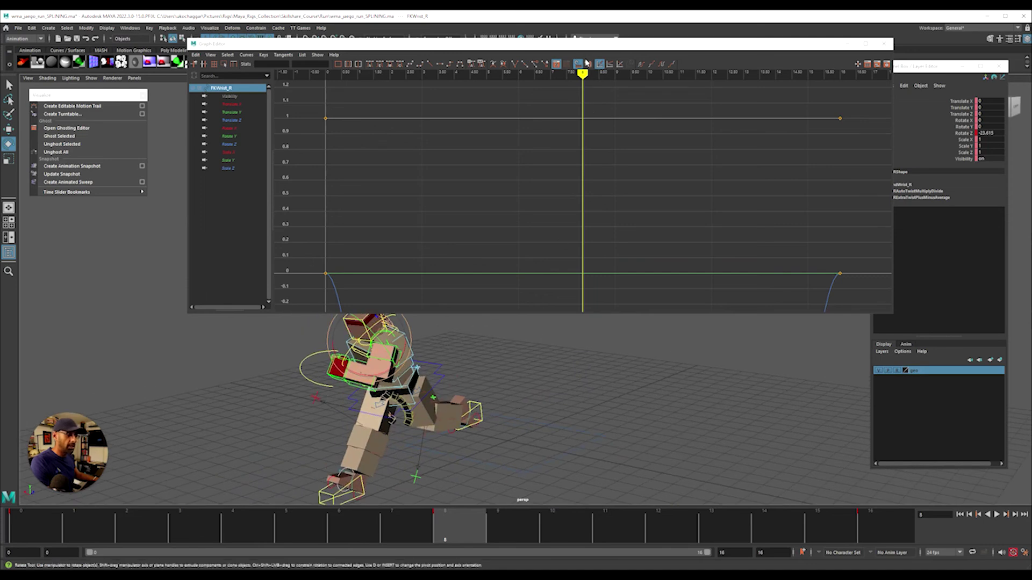
Step: Close the Graph Editor, bend the left elbow further upward at frame 8, and select the left wrist control
click(883, 44)
alt+drag(462, 365, 400, 369)
alt+middle_drag(400, 368, 634, 358)
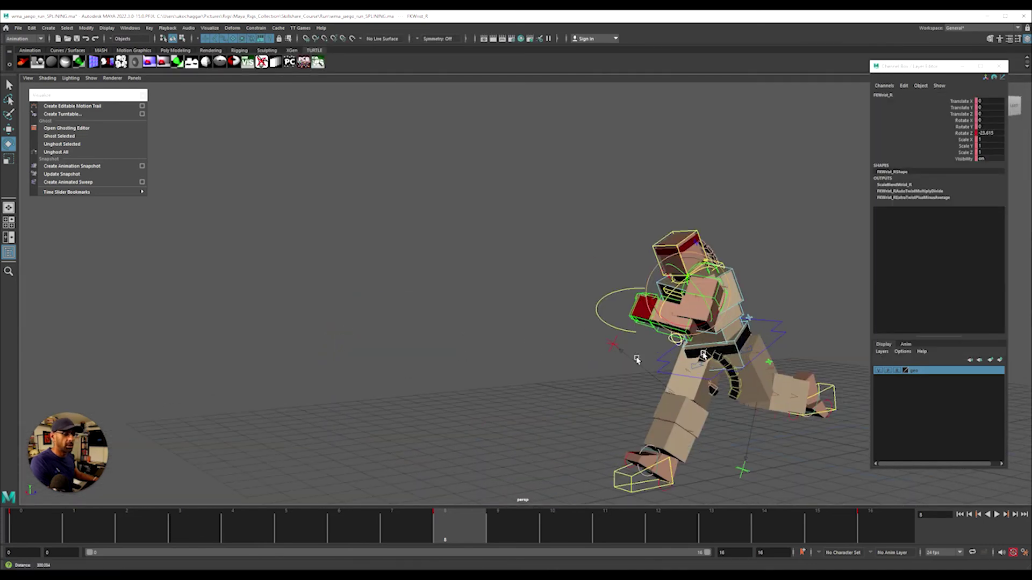
alt+right_drag(634, 358, 682, 356)
alt+middle_drag(682, 356, 539, 355)
click(525, 342)
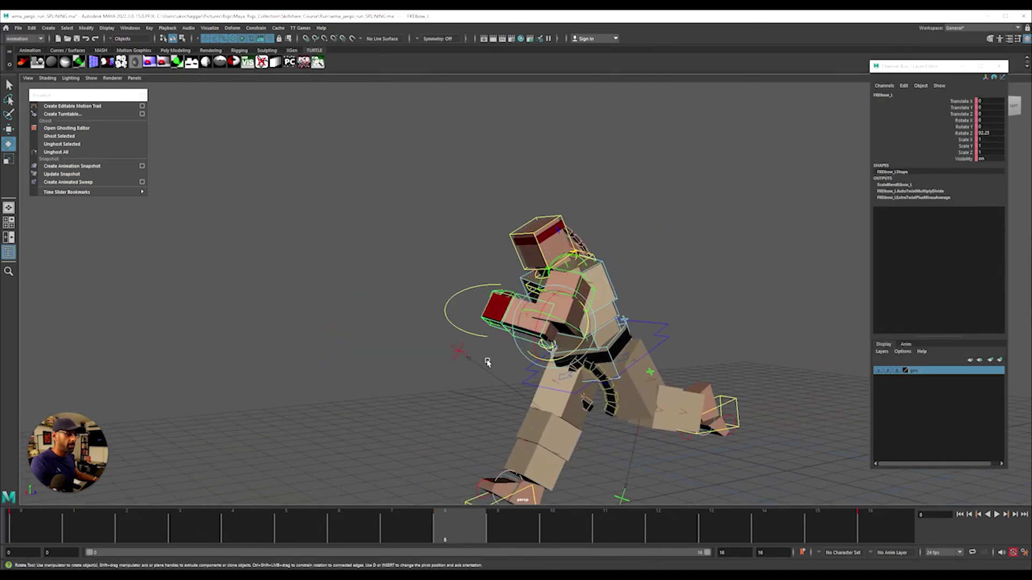
drag(540, 365, 511, 335)
click(493, 319)
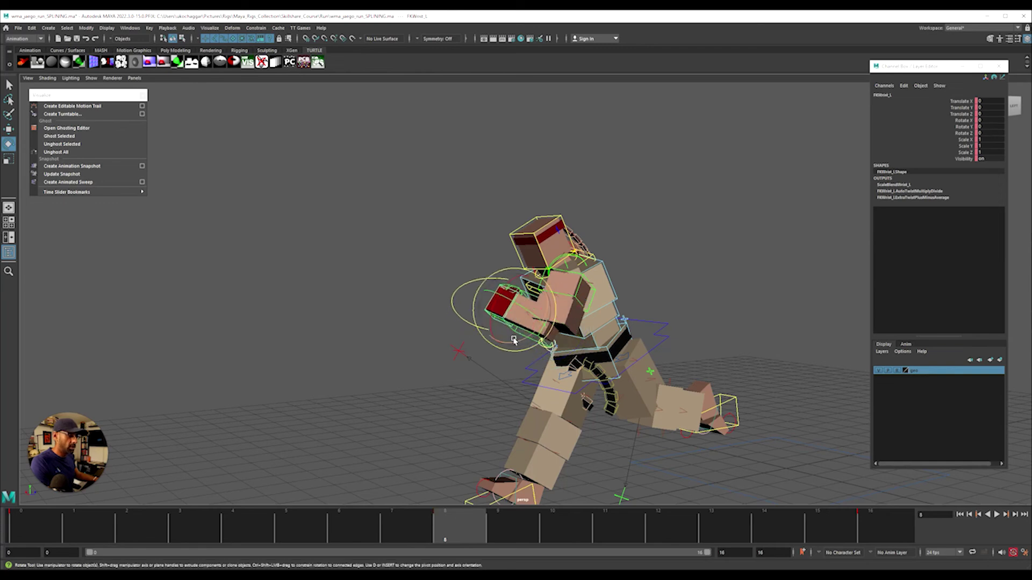
Step: Play back the run with the rig controls hidden and review the arm motion from the front and the side
drag(456, 530, 884, 505)
alt+drag(362, 390, 431, 390)
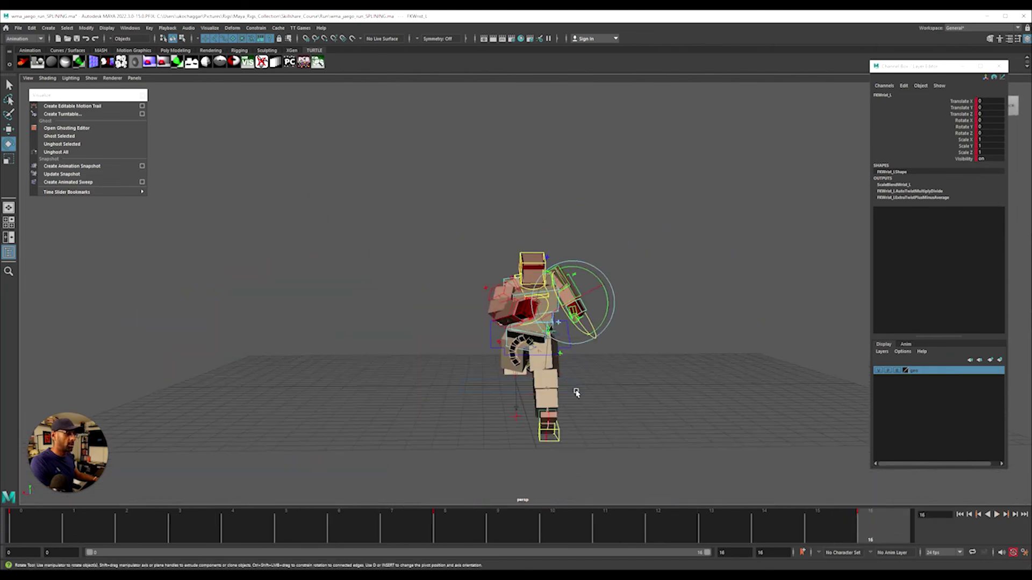
key(alt+1)
alt+right_drag(614, 383, 417, 383)
key(alt+v)
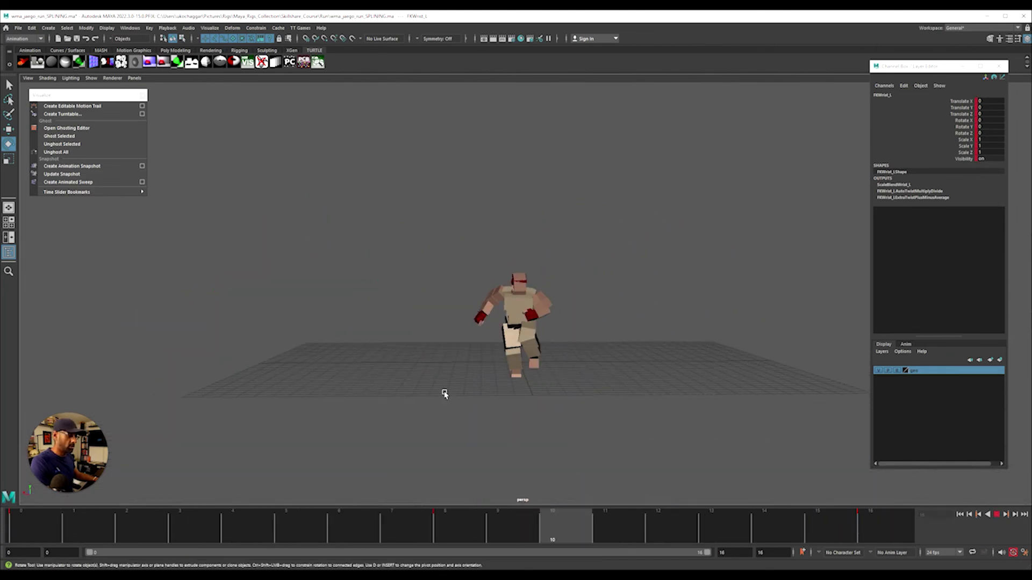
alt+drag(462, 382, 424, 398)
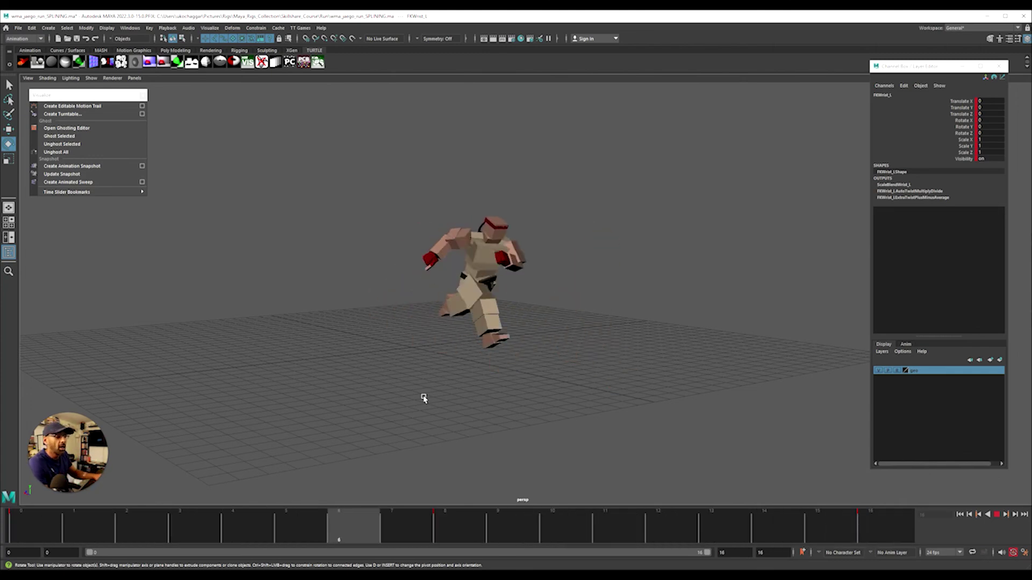
alt+drag(421, 396, 569, 354)
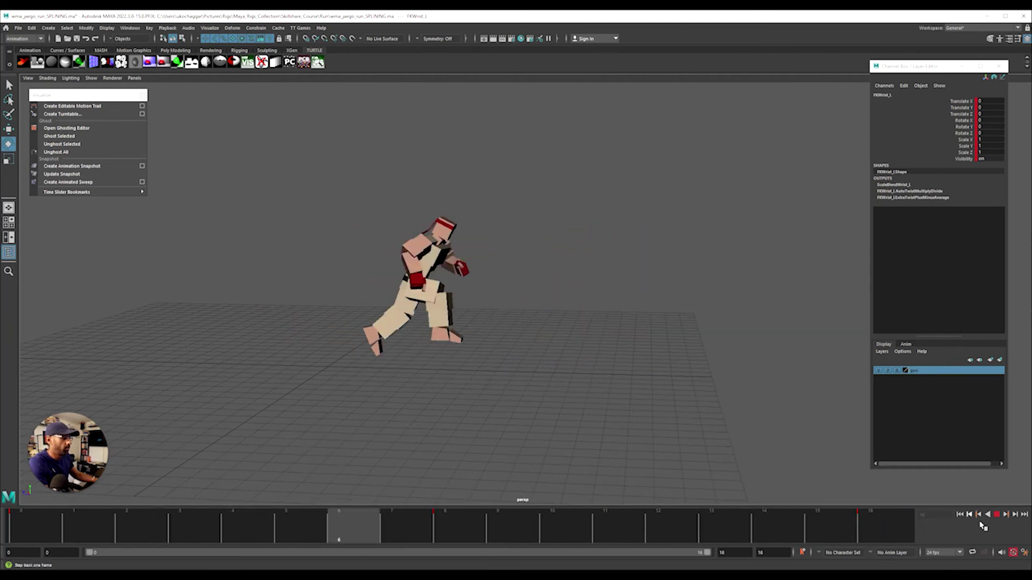
Step: Stop playback and compare the body poses at frames 0 and 1
click(996, 516)
drag(71, 529, 26, 532)
click(30, 524)
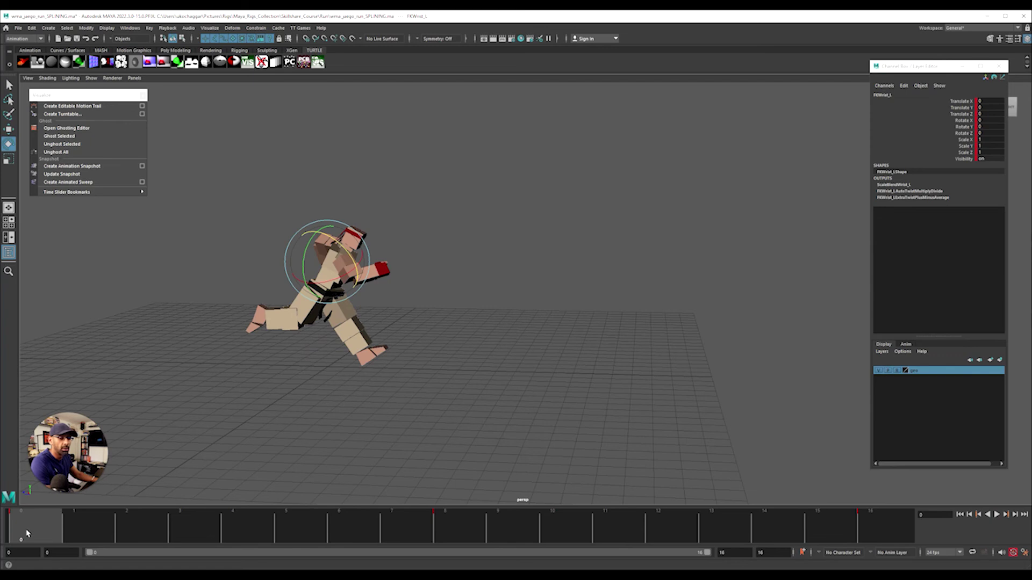
click(73, 536)
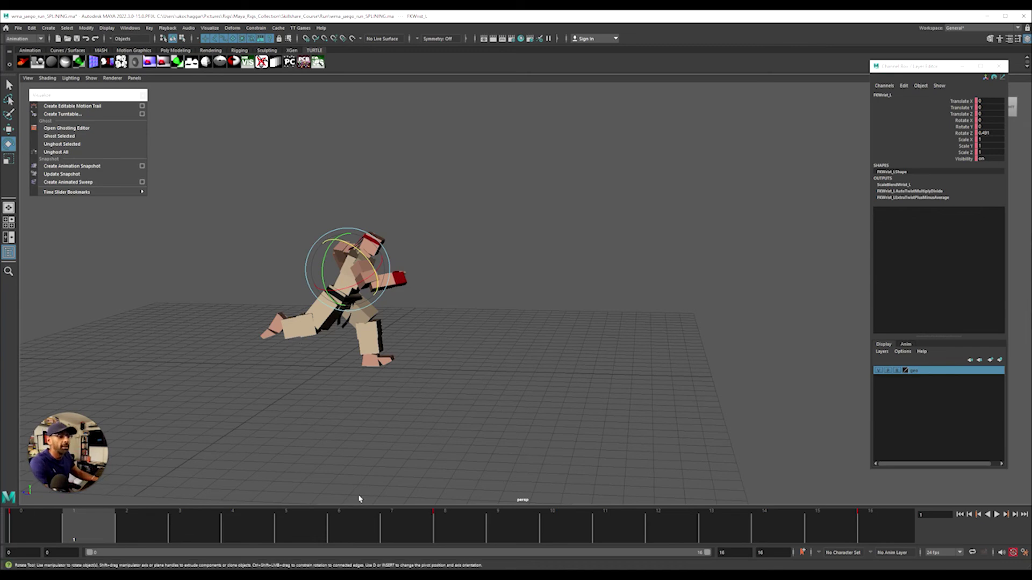
Step: Show the rig controls again and frame the left foot control's Translate Y curve in the Graph Editor
key(alt+1)
alt+right_drag(287, 380, 647, 368)
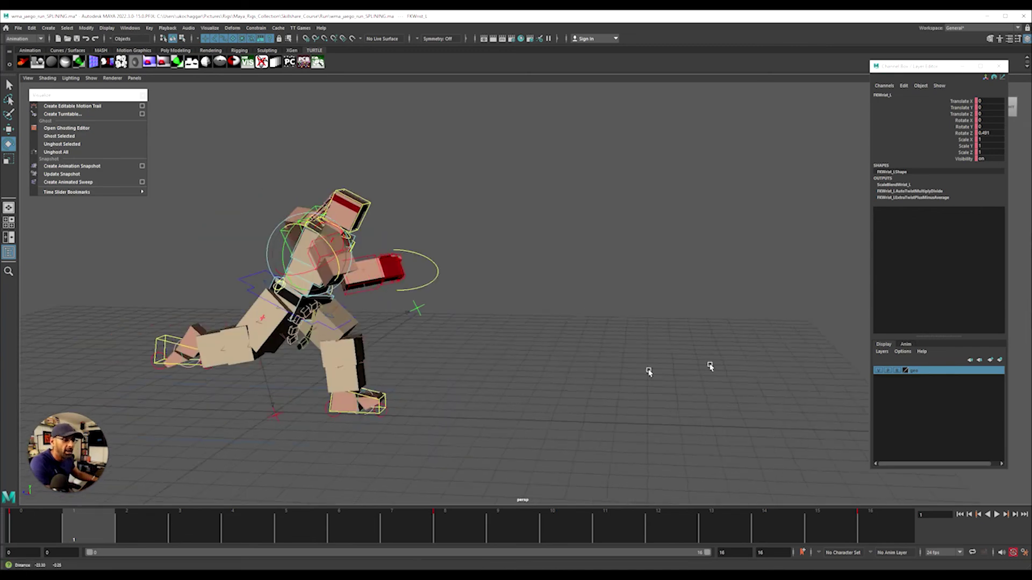
alt+middle_drag(484, 462, 596, 434)
alt+drag(596, 434, 584, 436)
click(476, 415)
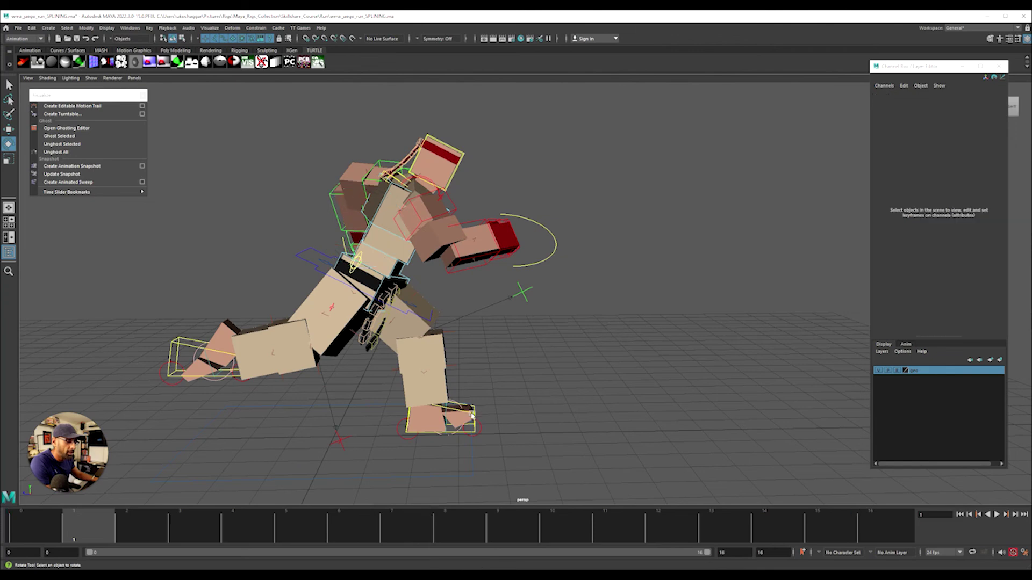
key(alt+g)
drag(903, 84, 445, 40)
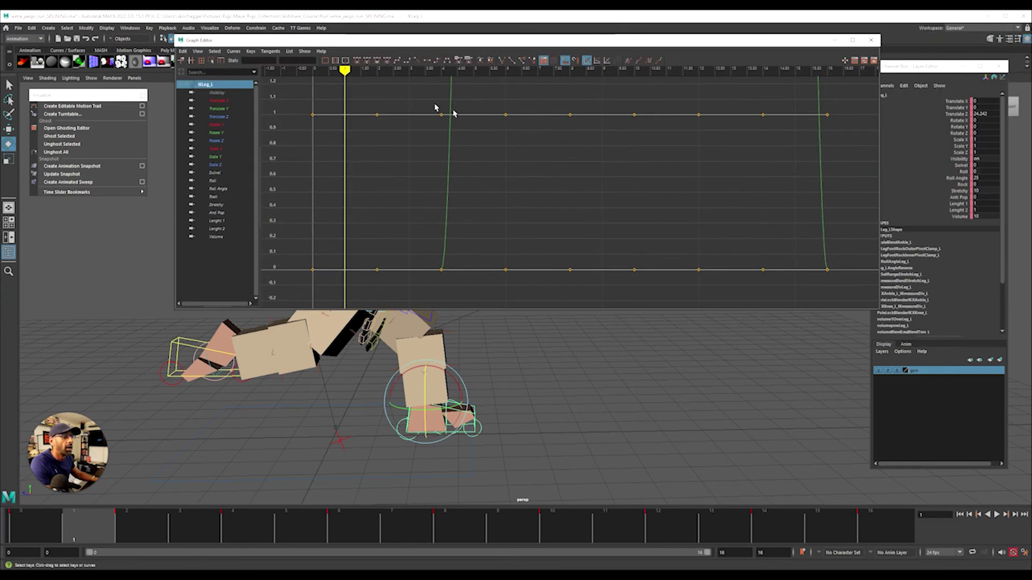
click(223, 109)
key(f)
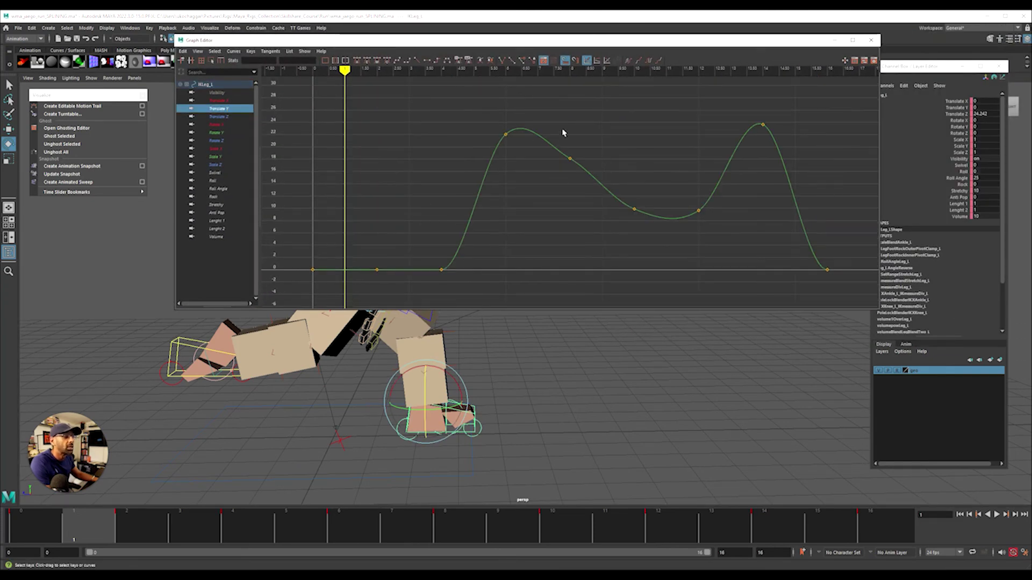
Step: Try spline tangents on the left foot's Translate Y keys at frames 0, 2 and 4
click(570, 158)
middle_drag(542, 190, 546, 183)
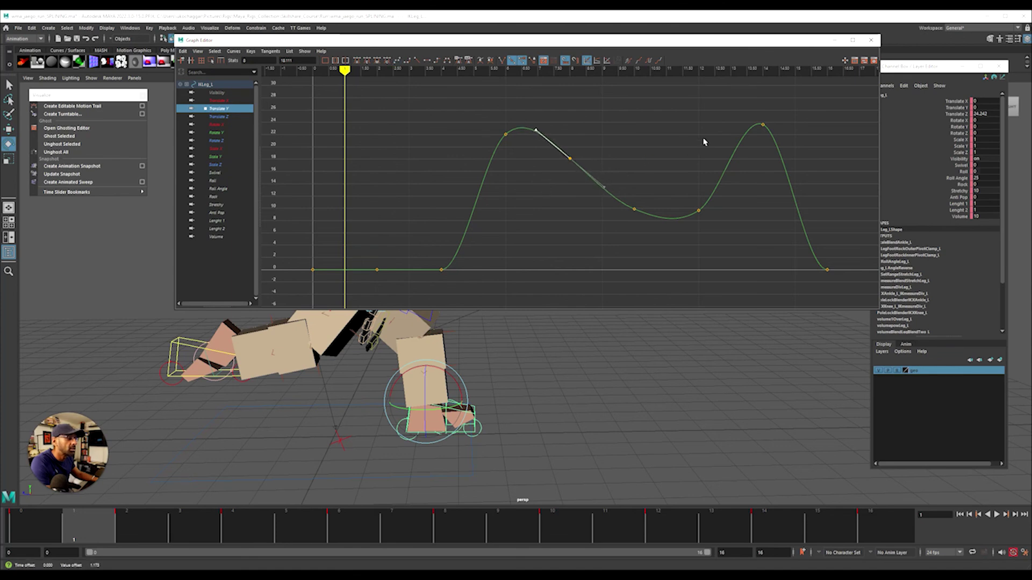
drag(364, 246, 388, 271)
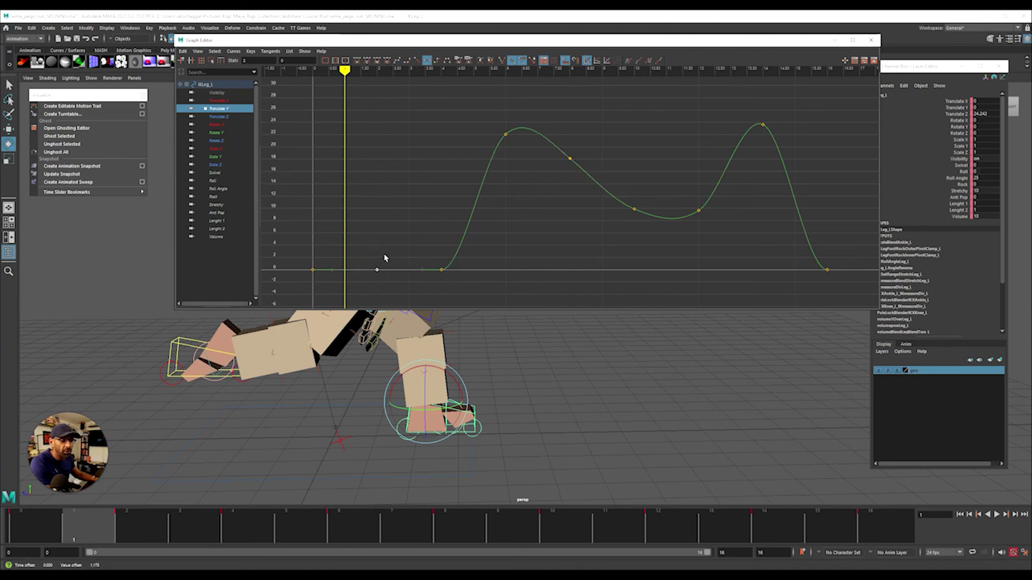
drag(294, 245, 466, 300)
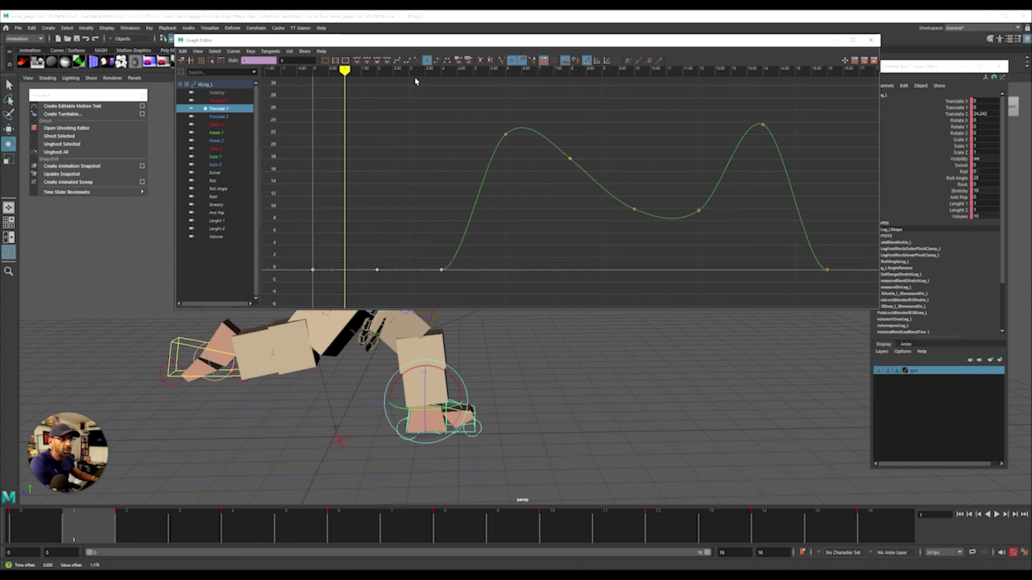
click(399, 64)
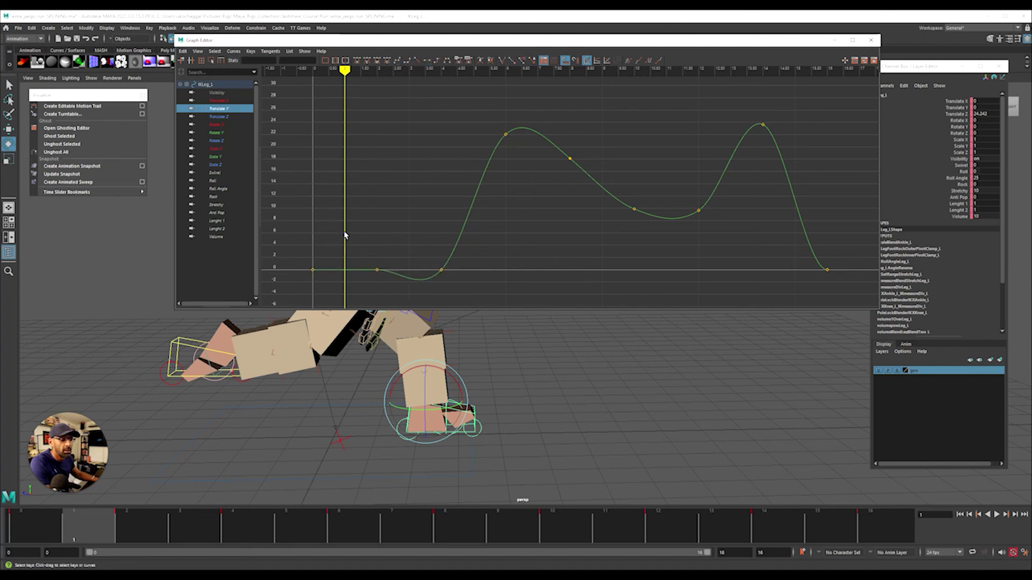
Step: Pull the left foot's Translate Y tangent at frame 0 downward and scrub to frame 3 to check the foot against the ground
drag(275, 238, 389, 300)
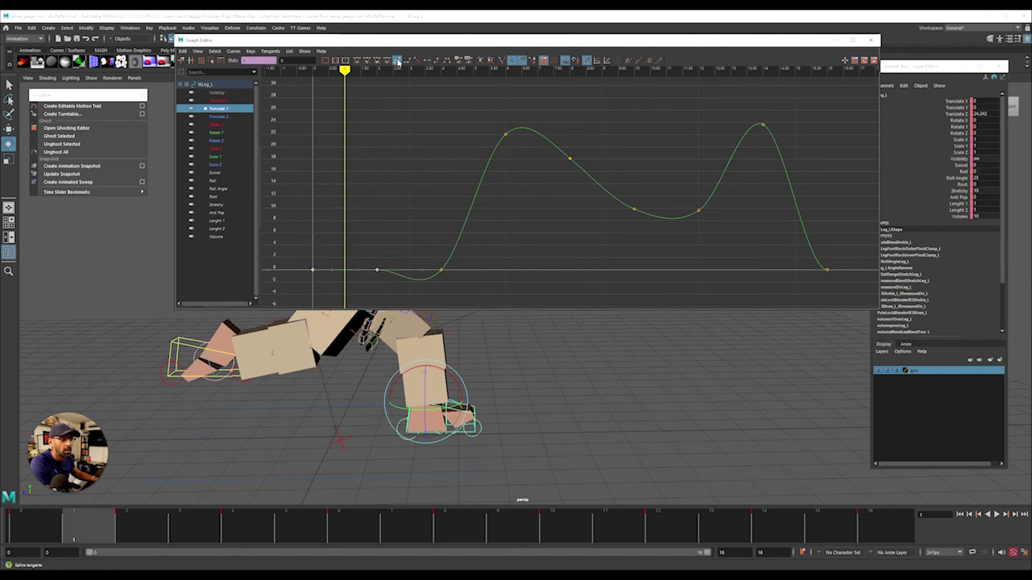
click(349, 222)
drag(301, 238, 340, 284)
middle_drag(338, 285, 338, 307)
alt+drag(573, 410, 285, 428)
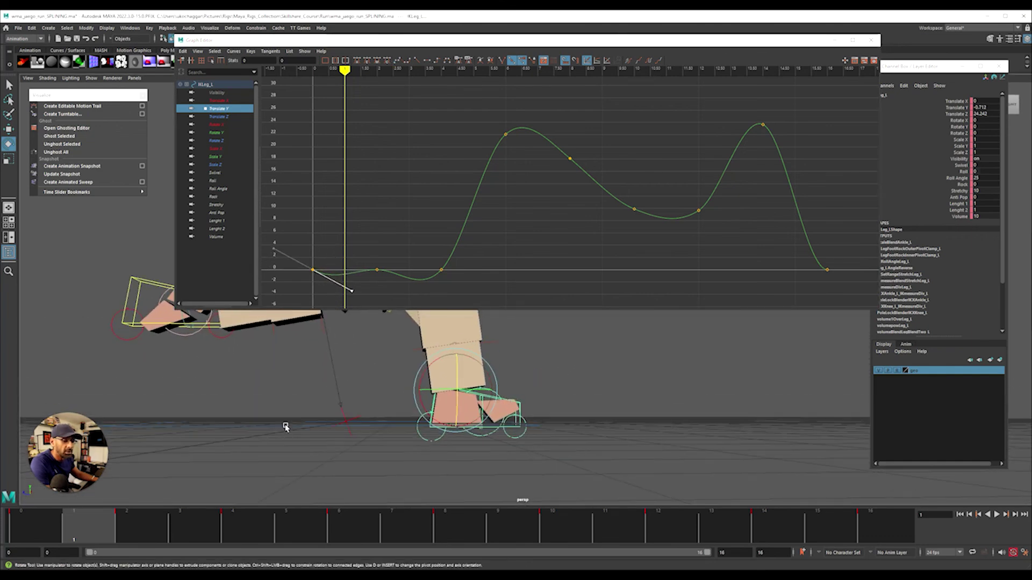
drag(53, 525, 174, 551)
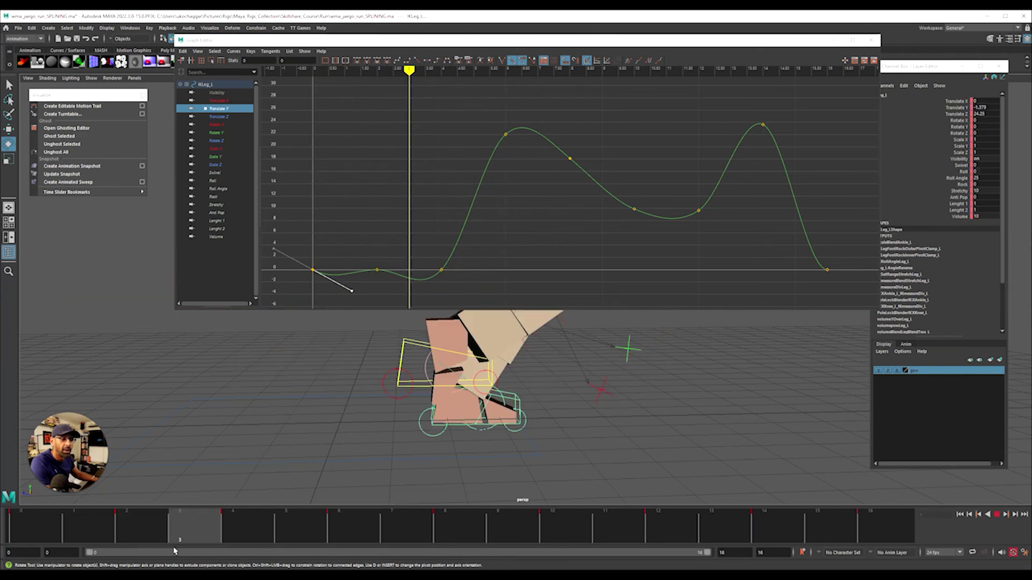
click(349, 248)
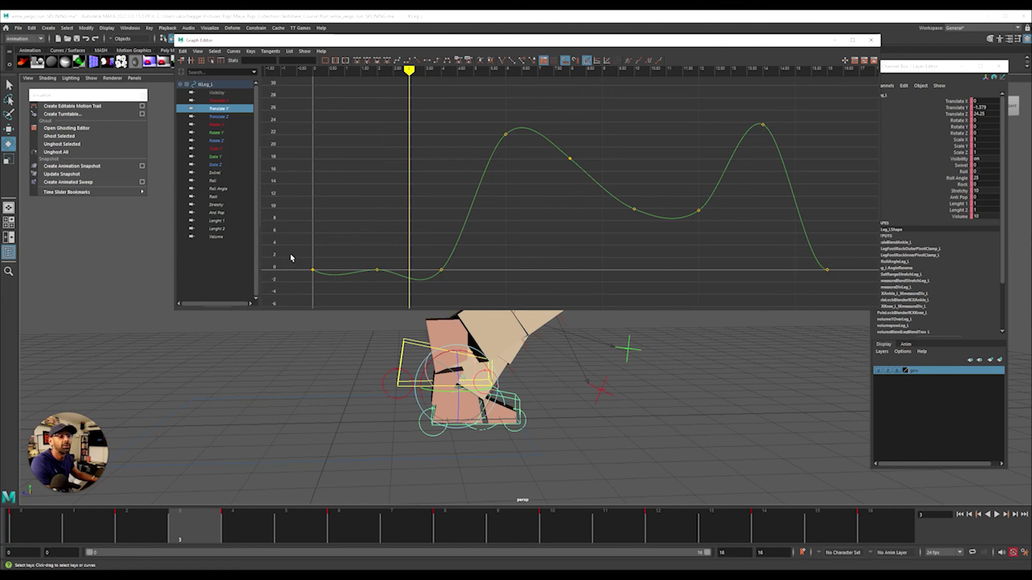
Step: Set flat tangents on the left foot's Translate Y keys at frames 4, 0 and 2
click(441, 269)
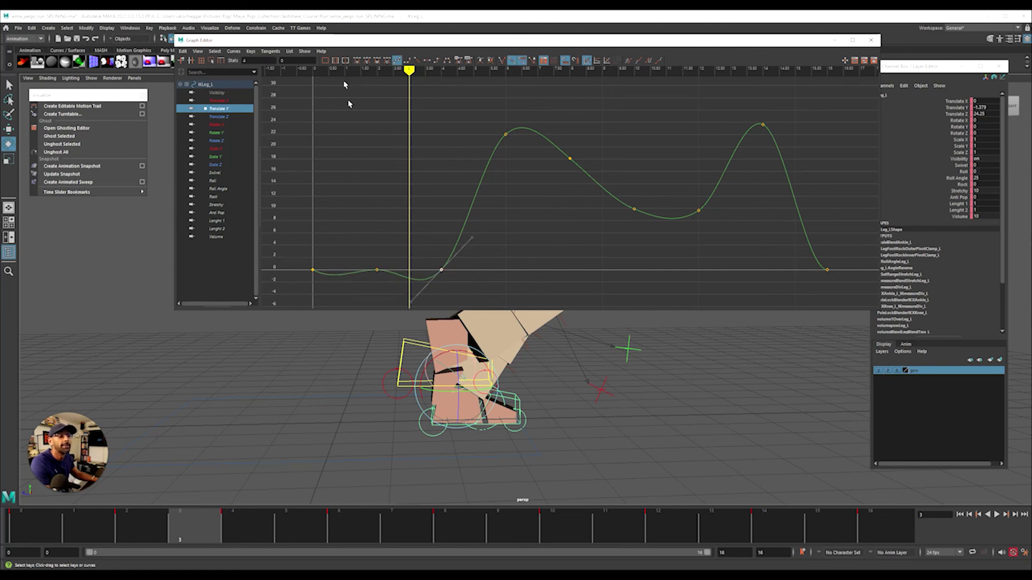
click(434, 62)
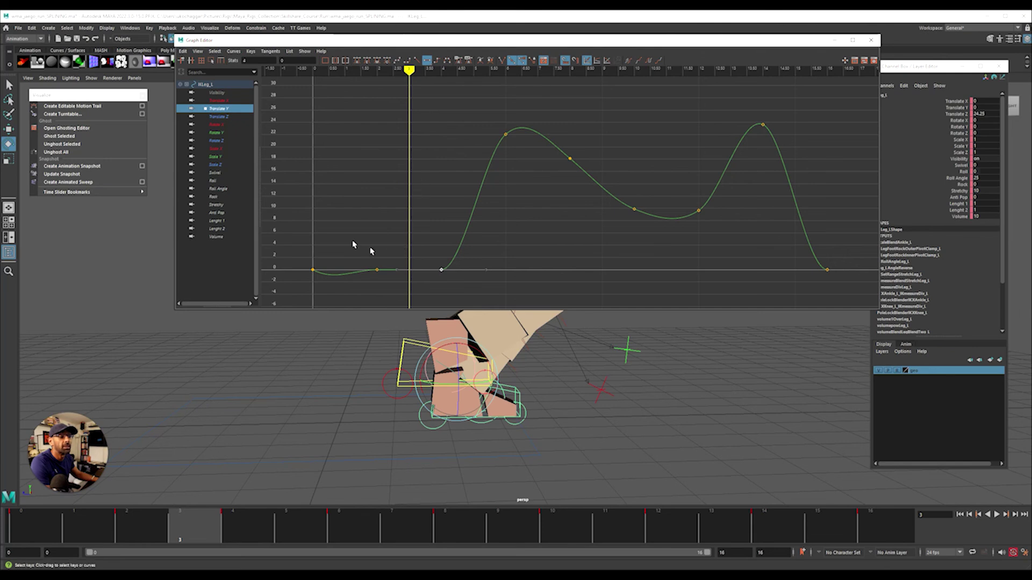
drag(304, 257, 342, 285)
click(427, 60)
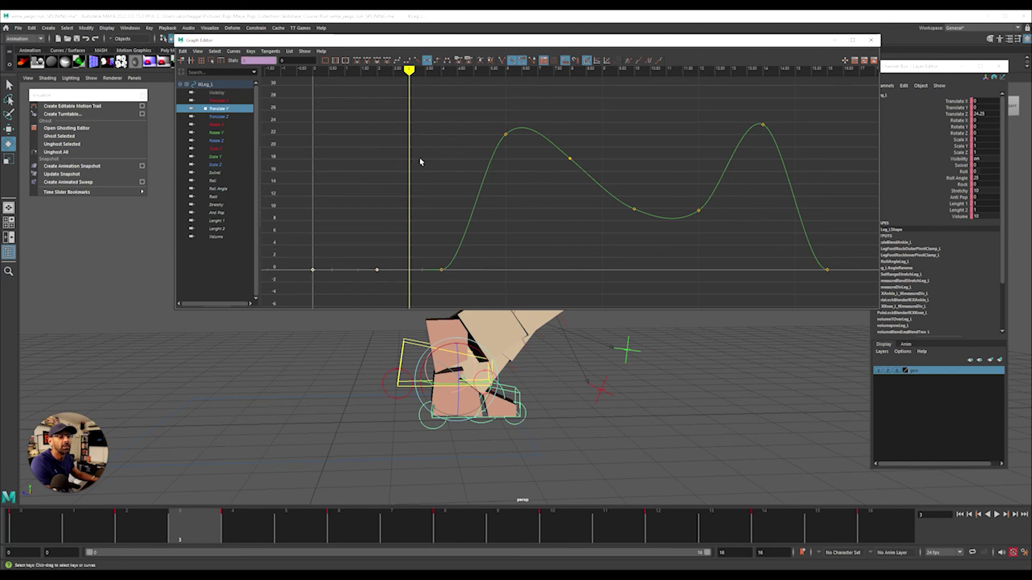
drag(479, 103, 779, 242)
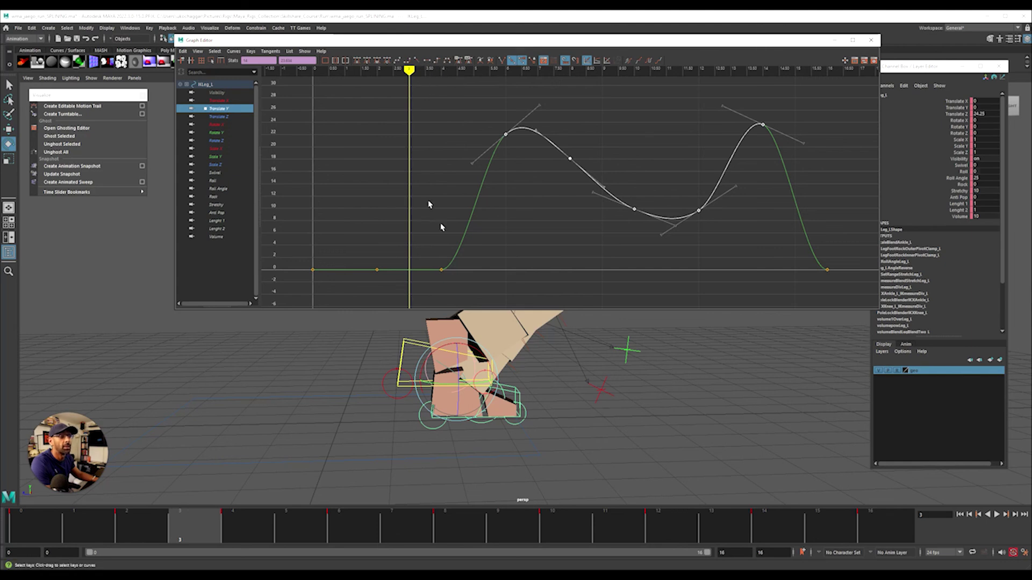
click(550, 221)
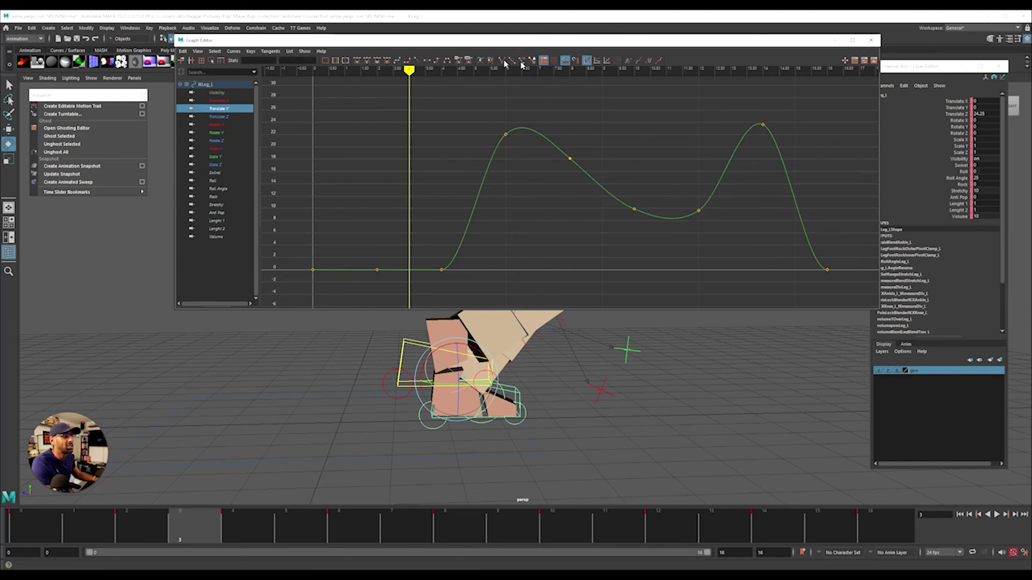
Step: Close the Graph Editor and scrub frames 0 to 3 to check the left foot's ground contact
drag(519, 42, 1030, 79)
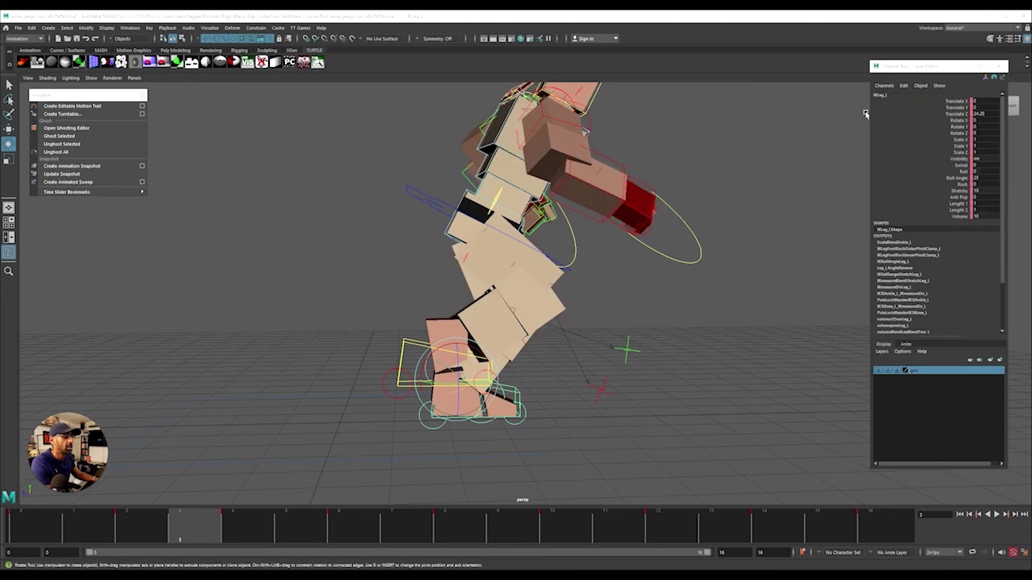
mouse_move(49, 524)
mouse_down()
mouse_move(69, 515)
mouse_move(248, 523)
mouse_move(48, 521)
mouse_up()
click(560, 301)
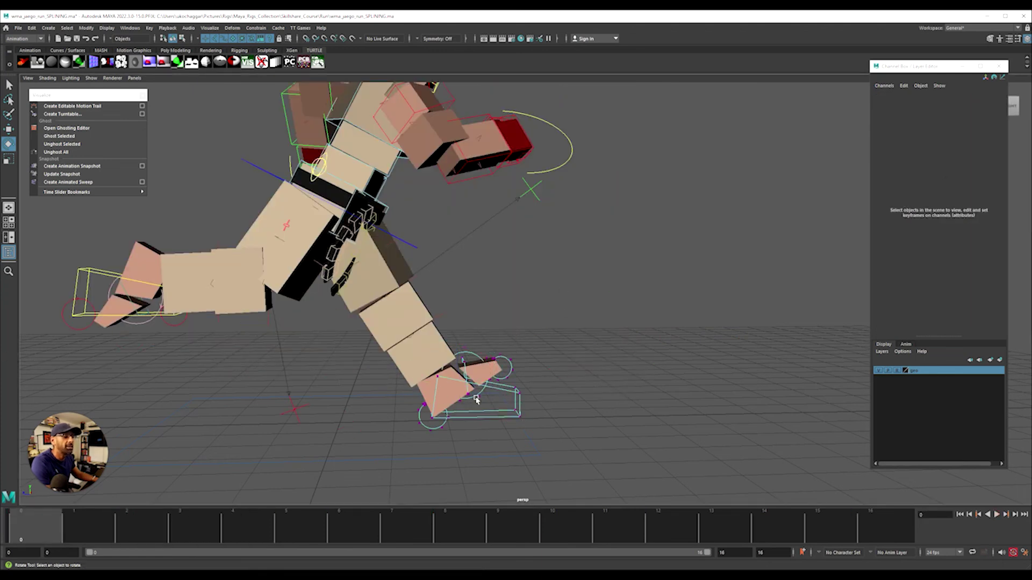
right_drag(476, 399, 494, 385)
alt+right_drag(556, 376, 307, 323)
alt+middle_drag(556, 338, 525, 339)
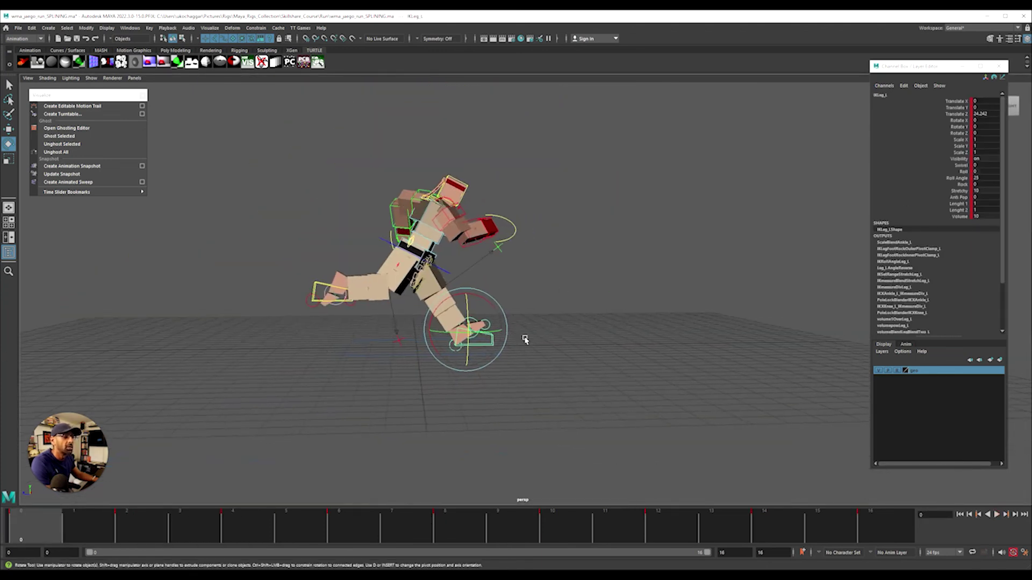
alt+drag(525, 339, 517, 341)
drag(65, 529, 199, 530)
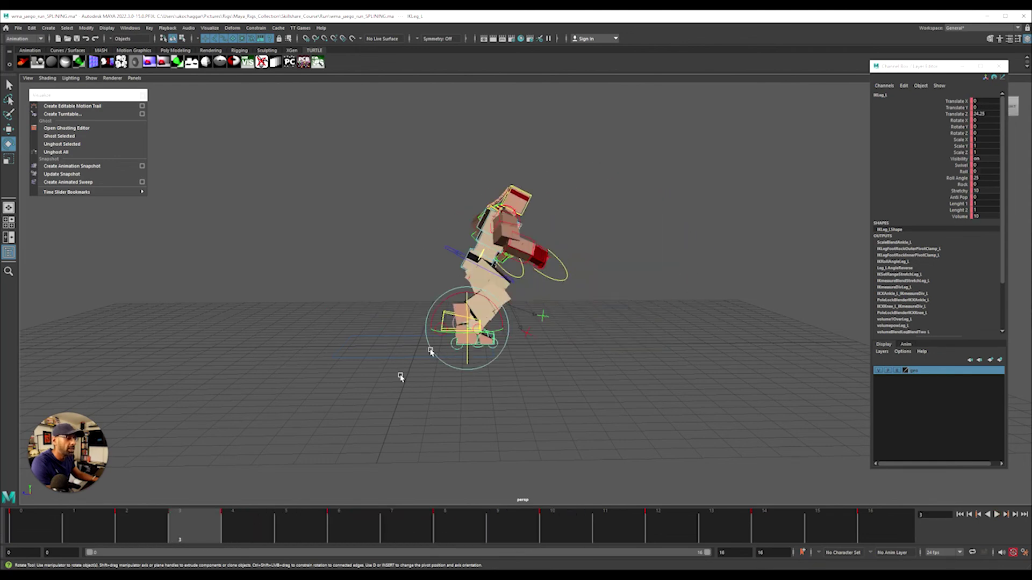
Step: Select the chest control and examine its Rotate X curve in the Graph Editor, checking the keys at frames 8 and 16
alt+drag(400, 377, 555, 211)
click(561, 219)
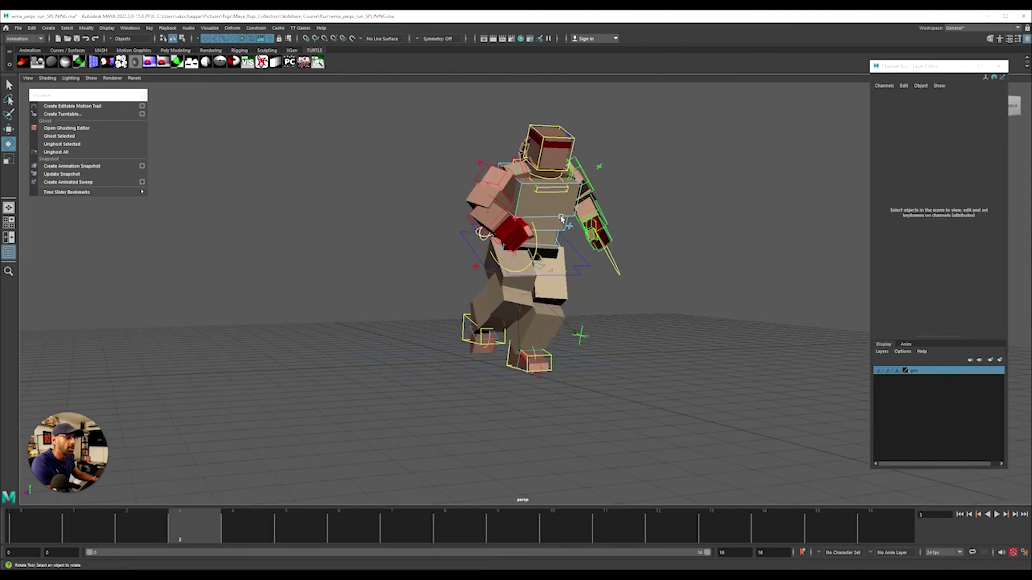
click(560, 216)
alt+drag(650, 220, 591, 257)
alt+middle_drag(591, 257, 553, 288)
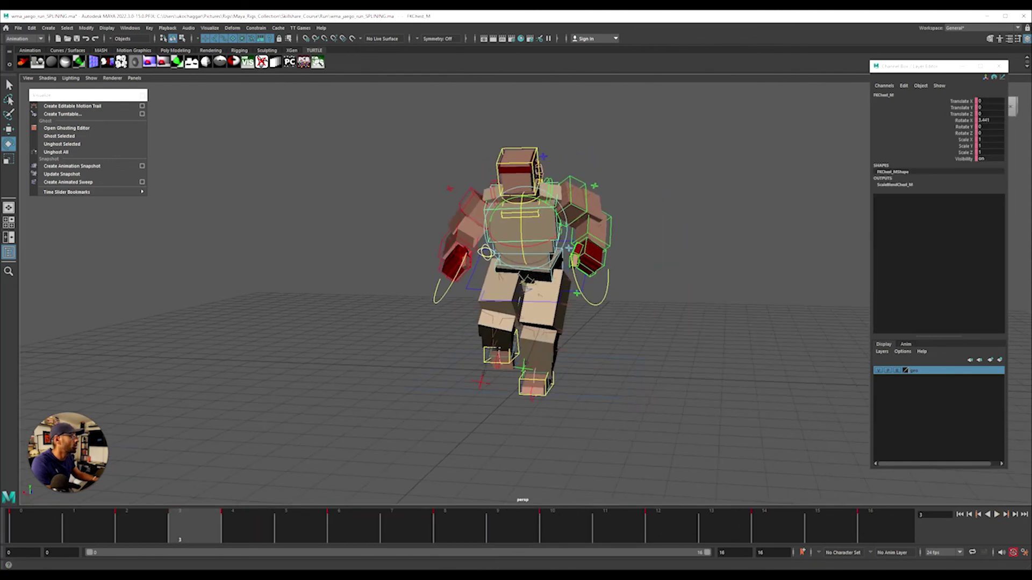
click(22, 62)
drag(265, 140, 290, 116)
key(a)
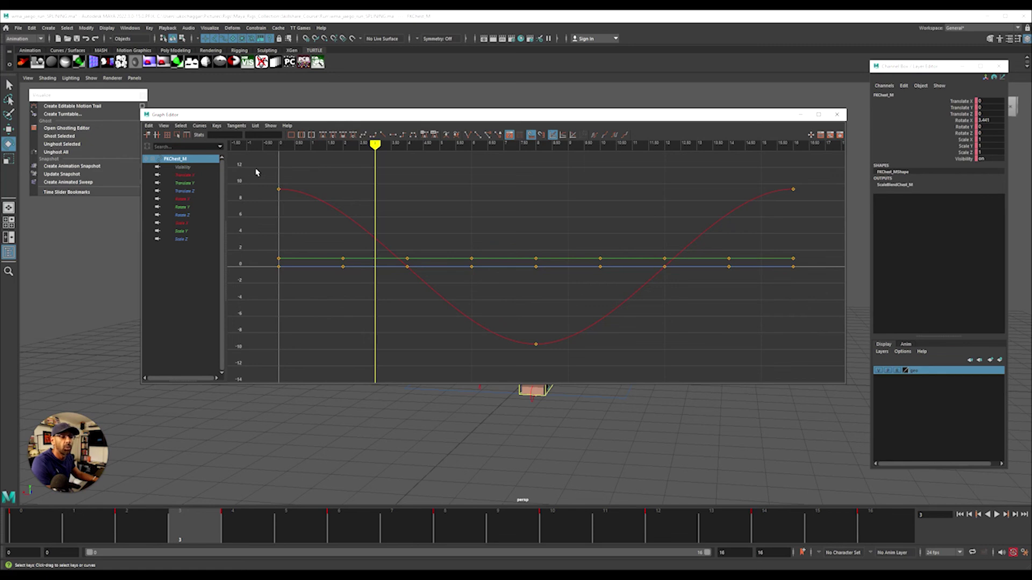
drag(531, 311, 562, 361)
drag(771, 168, 806, 207)
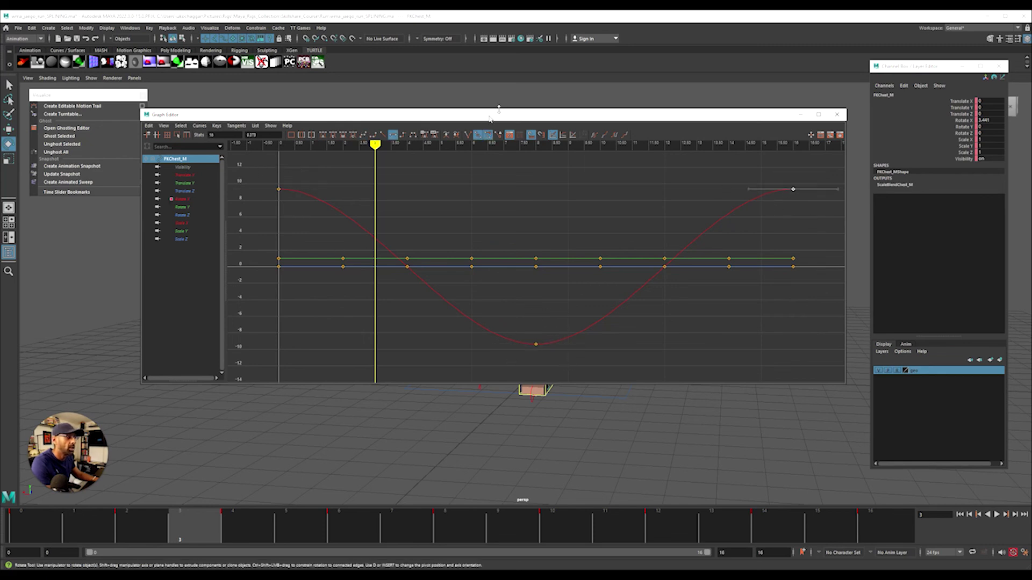
drag(478, 120, 1031, 127)
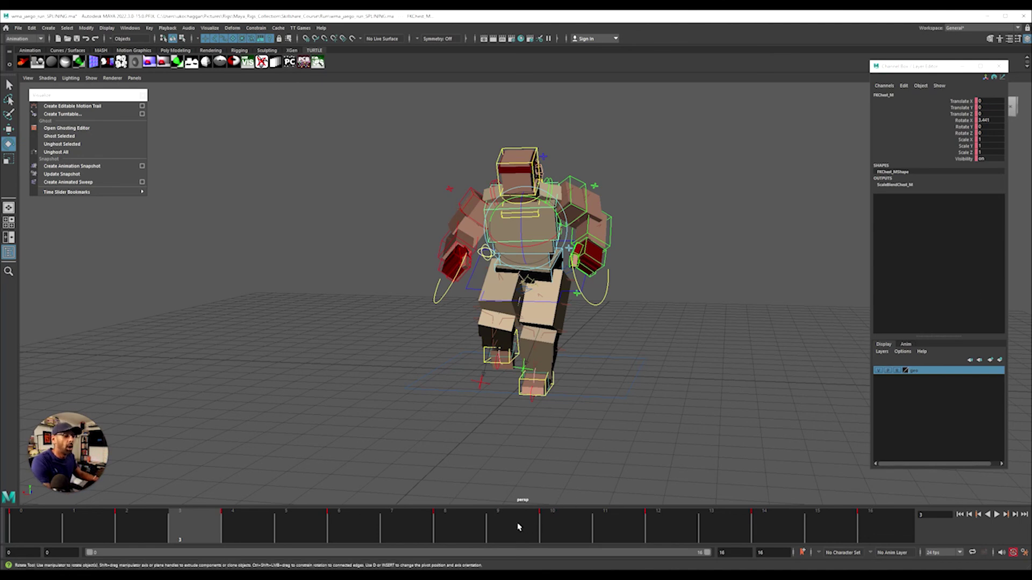
Step: Play back the run and hide the rig's control curves to review the character from the side
key(period)
key(alt+v)
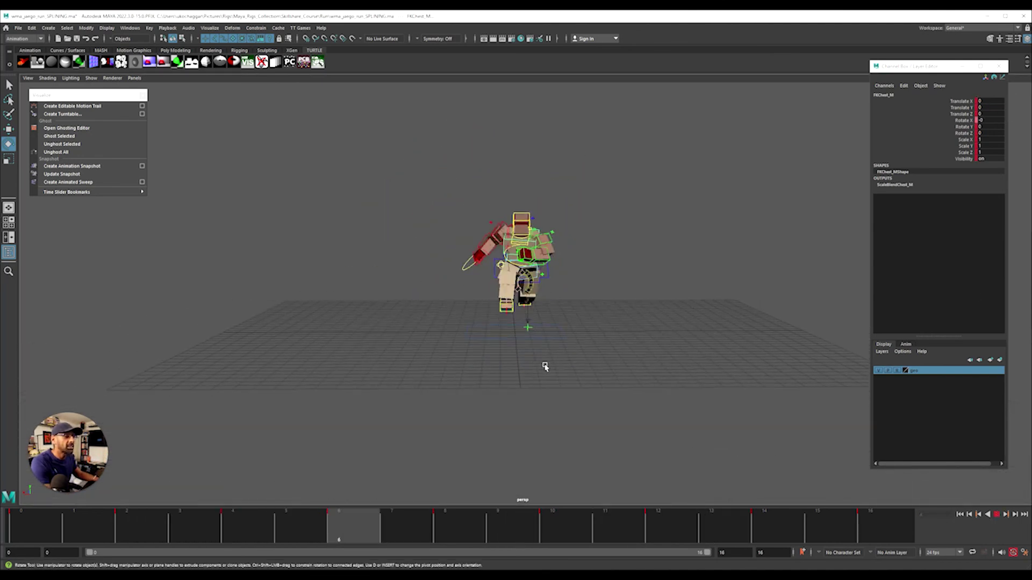
alt+drag(545, 375, 643, 401)
key(alt+1)
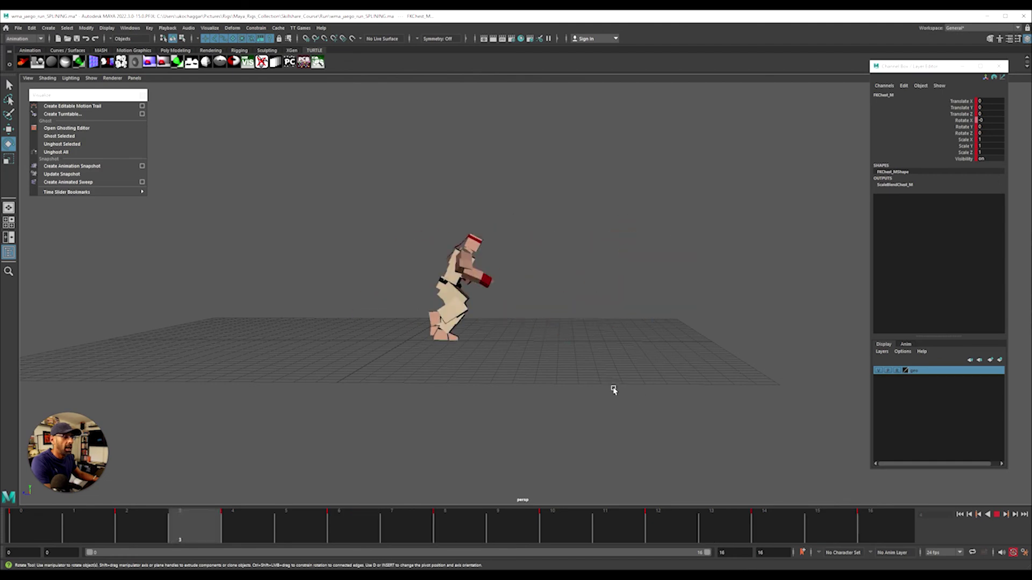
Step: Scrub back through the run cycle and replay it from a three-quarter angle to review the overall body motion
click(498, 517)
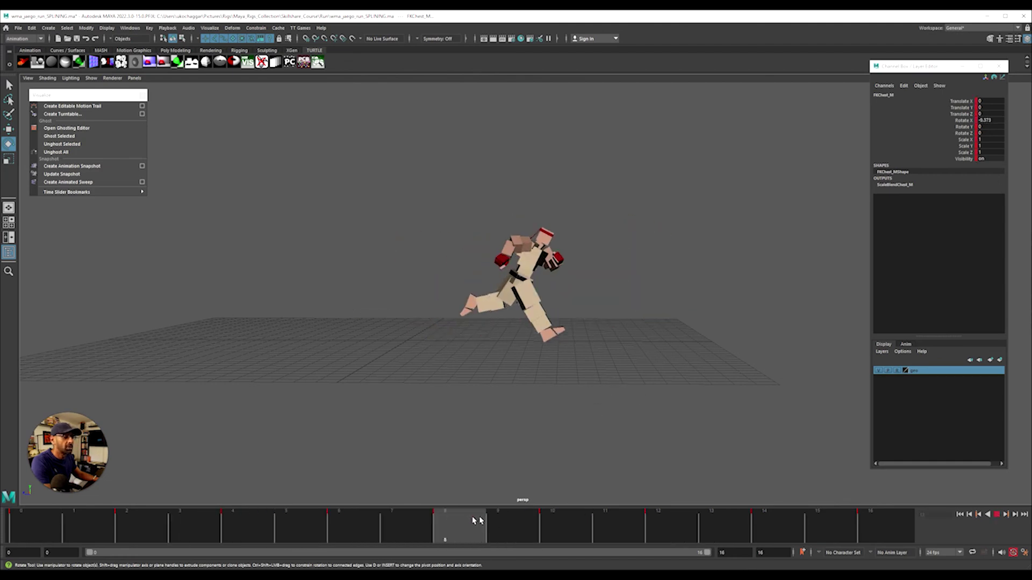
drag(478, 520, 24, 508)
alt+drag(402, 419, 541, 374)
key(alt+v)
click(997, 516)
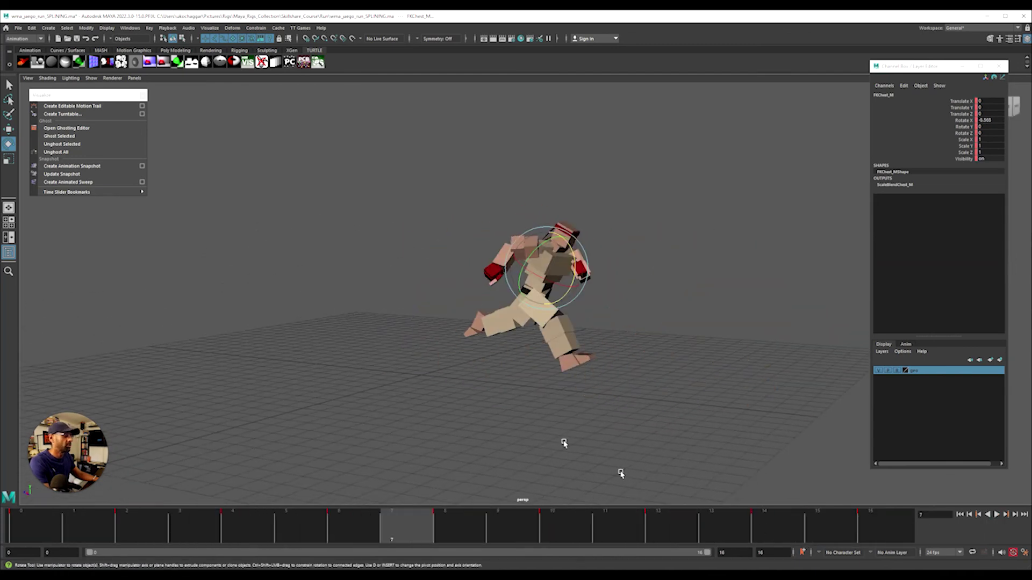